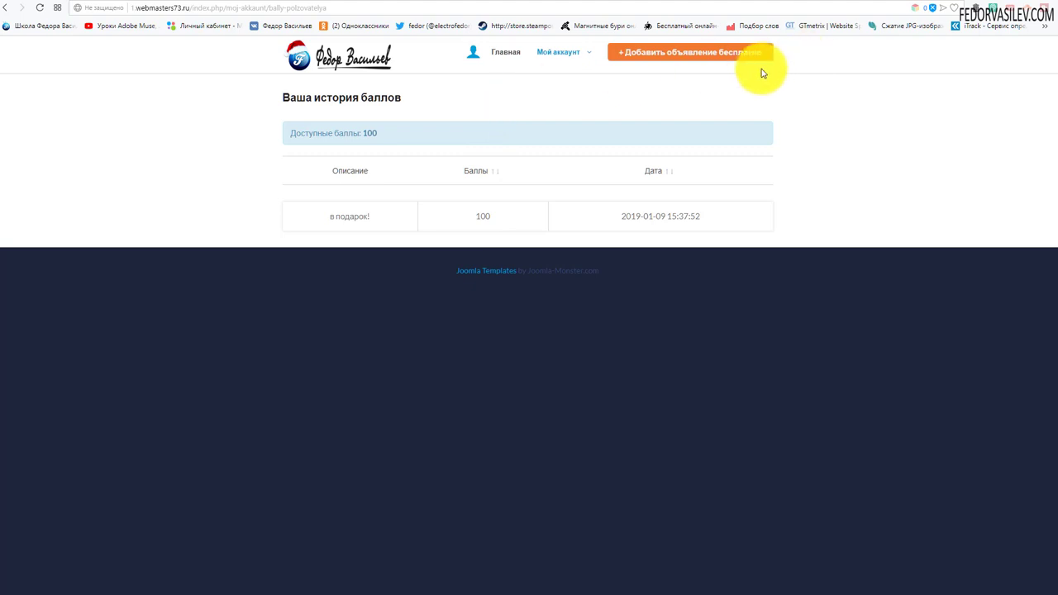
Step: Open the account's "Объявления пользователя" page to check the promotion option offered for the BMW ad
mouse_move(559, 59)
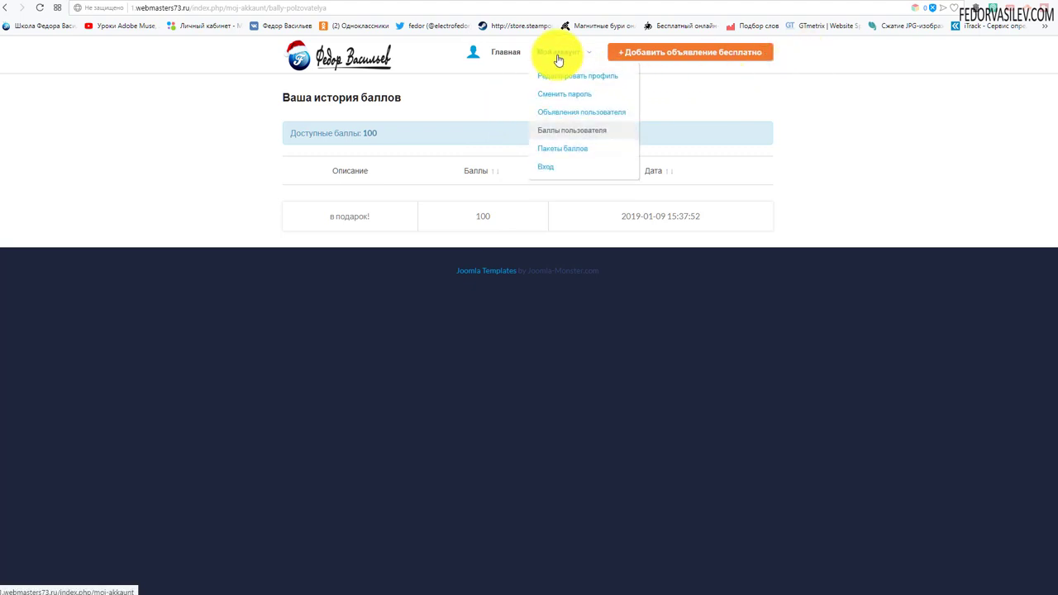
left_click(561, 110)
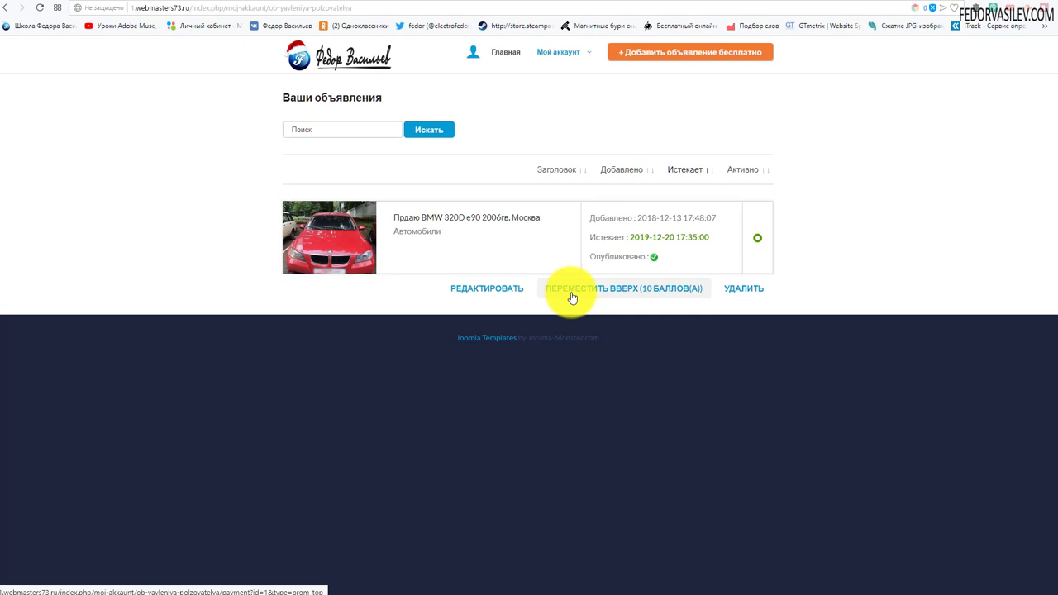
Step: Open the DJ-Classifieds settings in the Joomla administration and examine the "Переместить вверх" promotion's activation, money price and points price
left_click(849, 2)
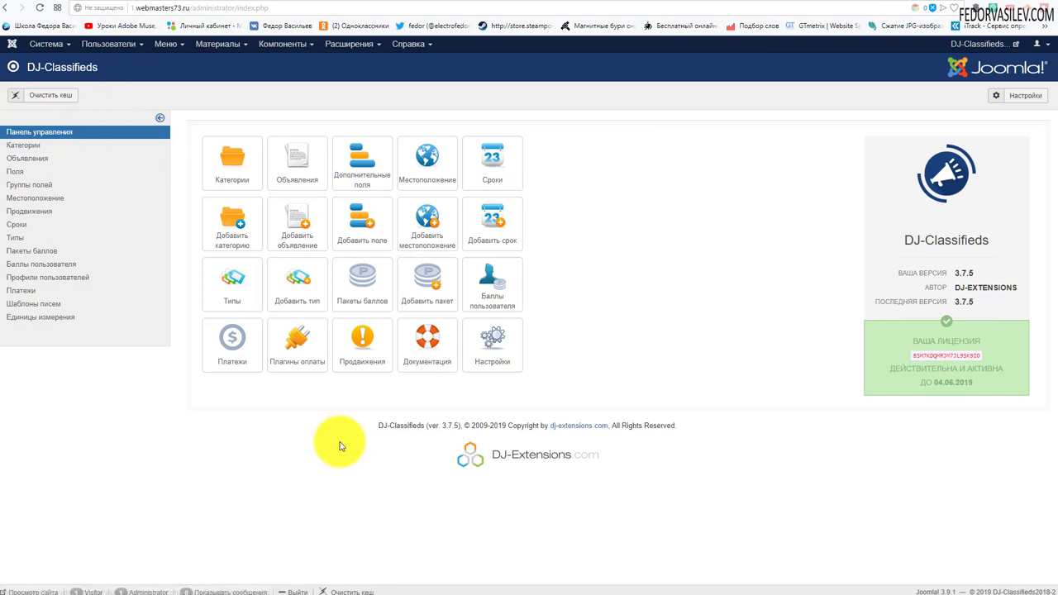
left_click(494, 346)
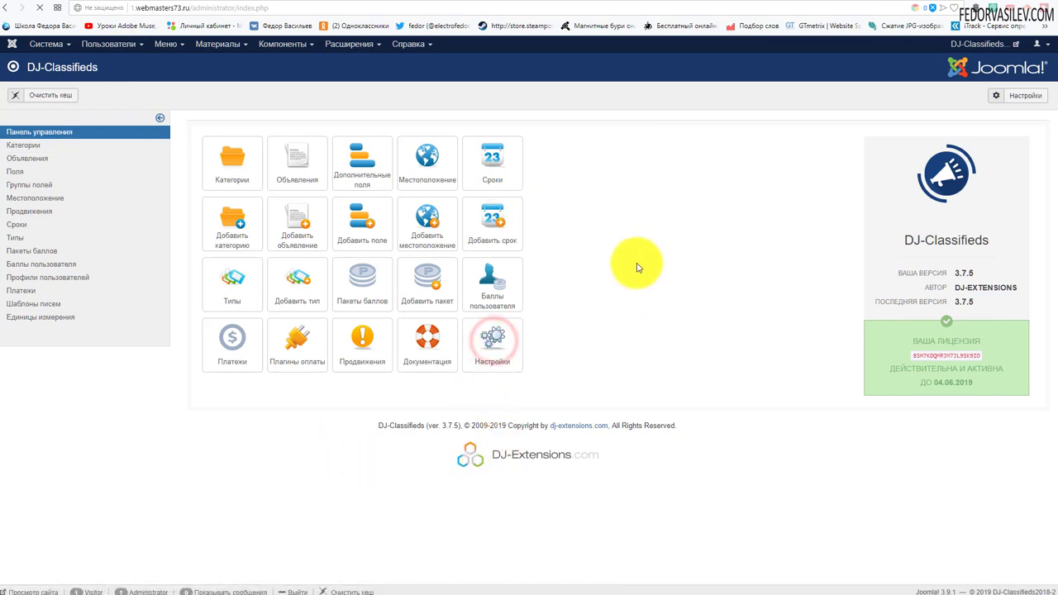
scroll(579, 240, "down", 2)
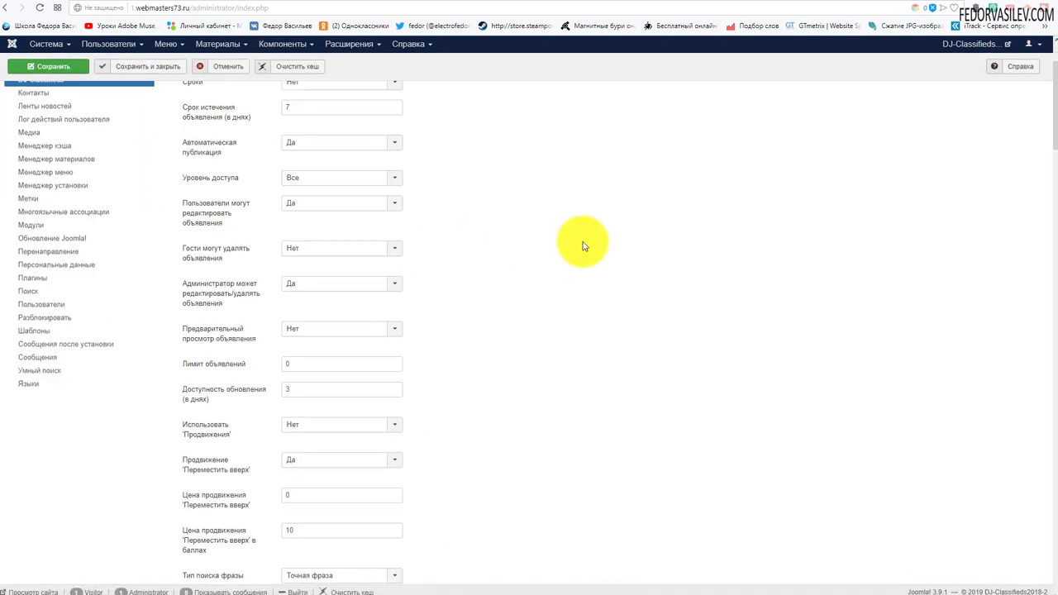
mouse_move(207, 414)
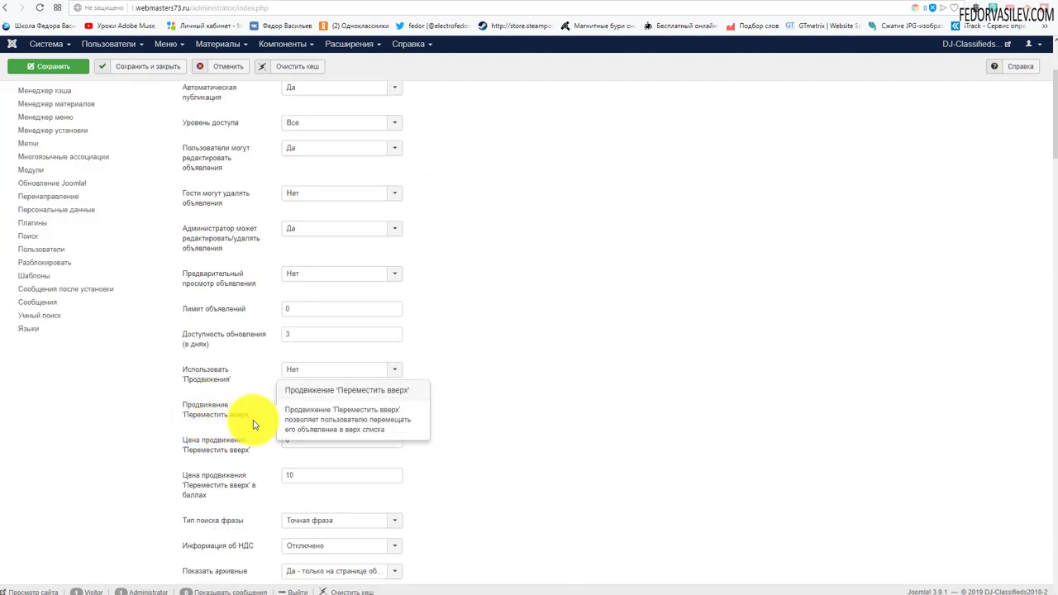
left_click(289, 442)
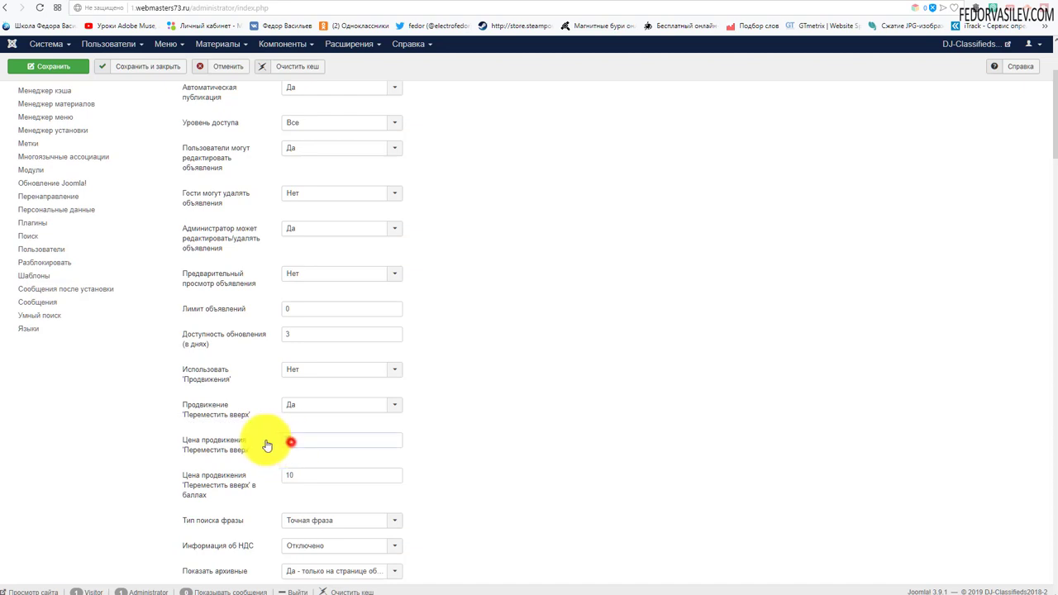
type("0")
mouse_move(197, 493)
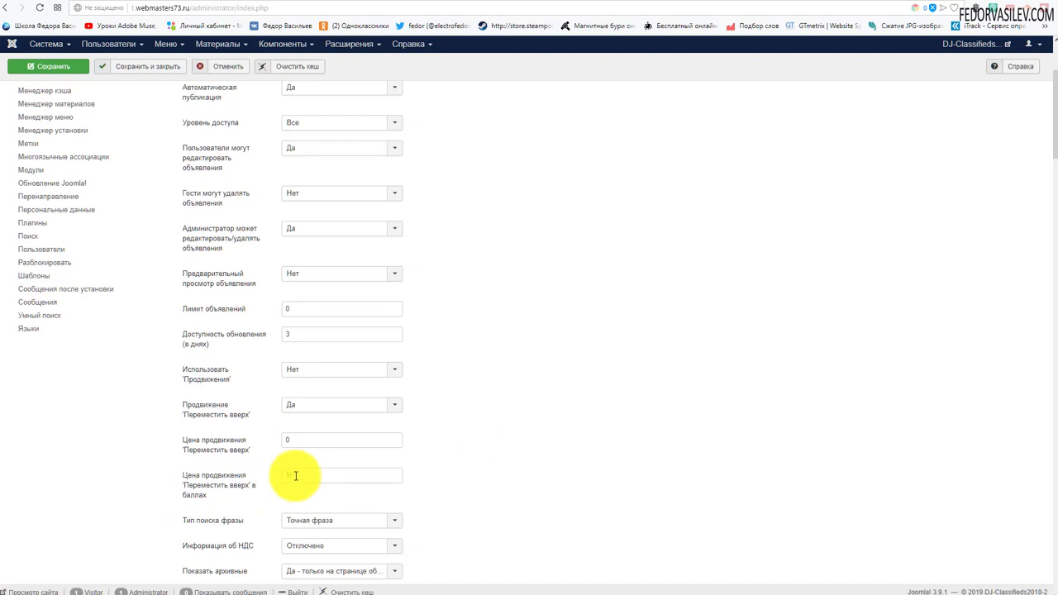
double_click(292, 475)
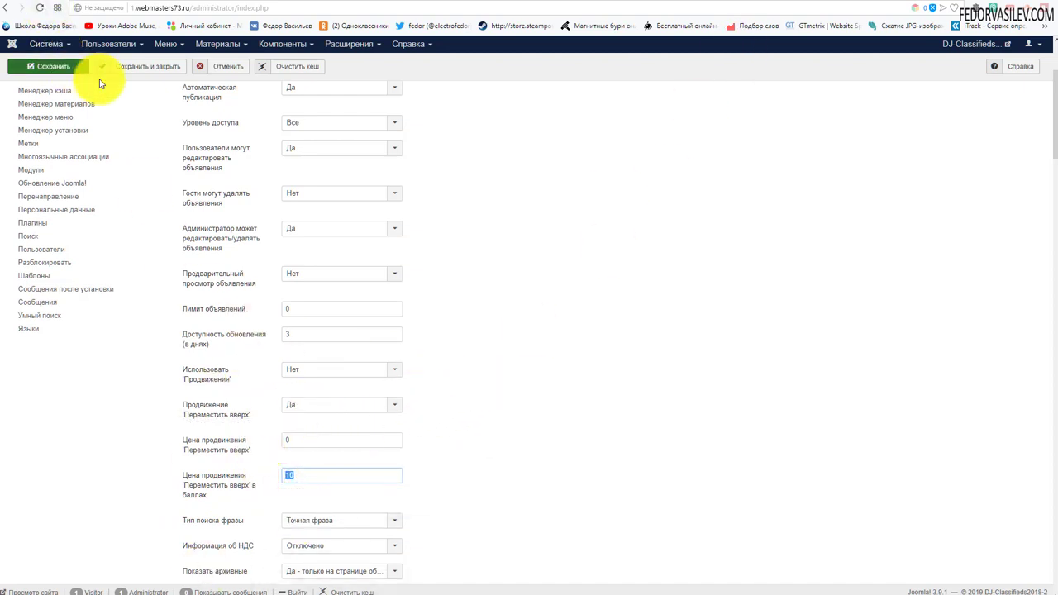
Step: Switch back to the site, check the ad order on the home page and reopen the account's own ads list
left_click(889, 1)
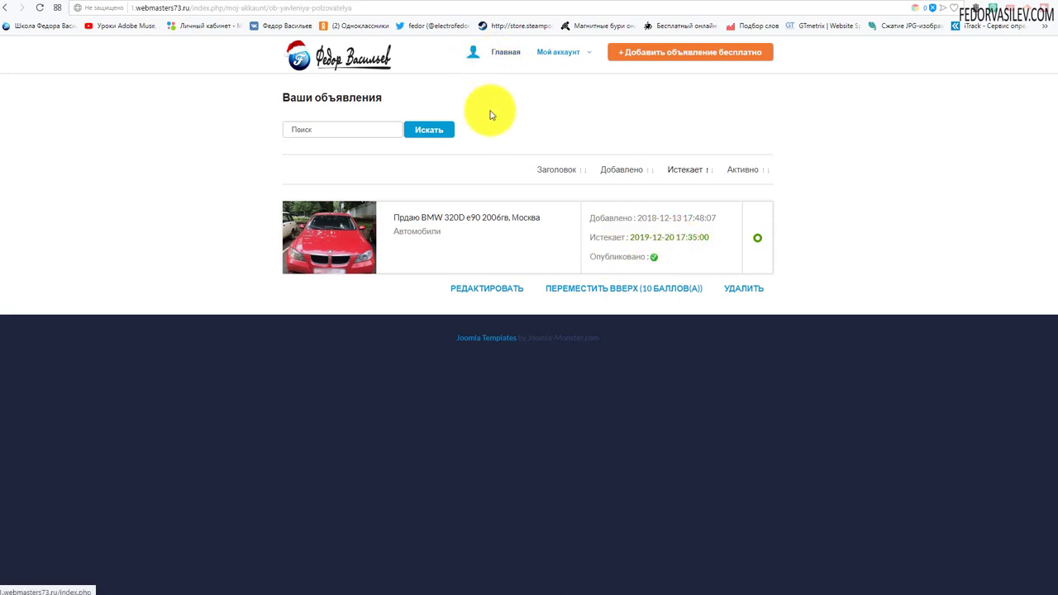
left_click(503, 52)
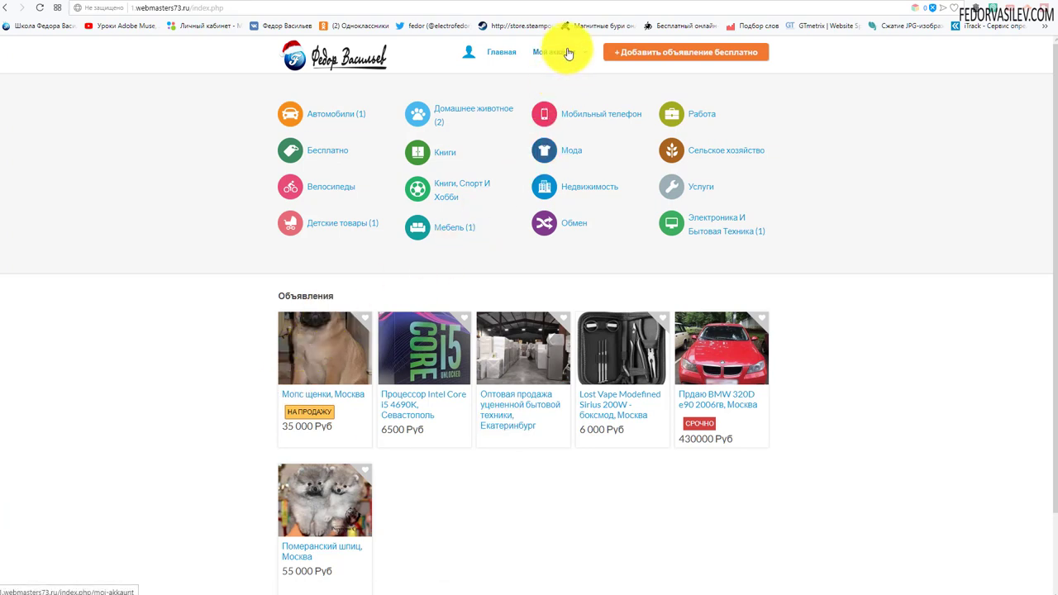
mouse_move(569, 52)
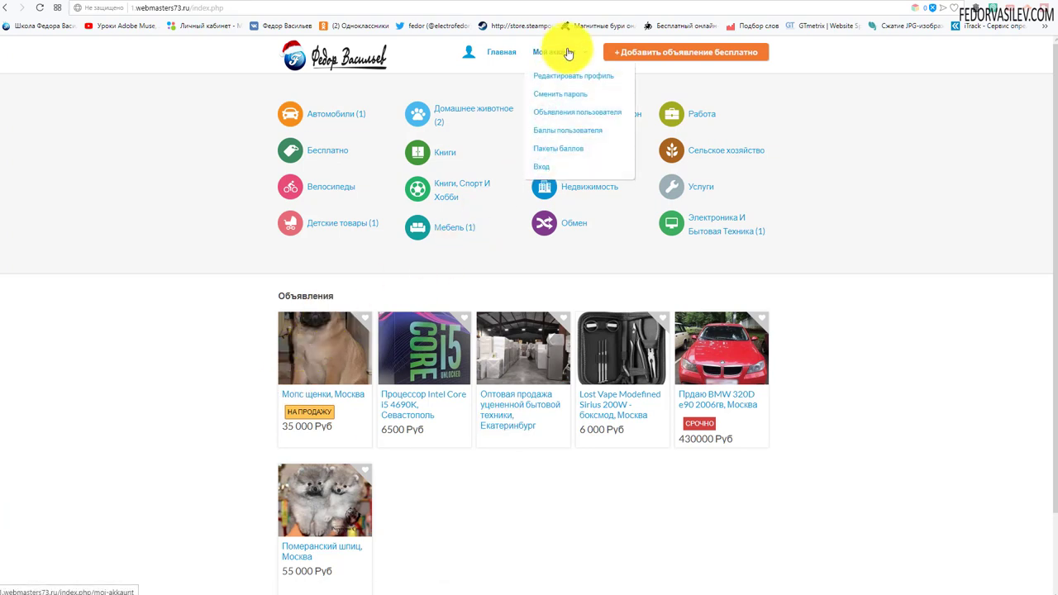
left_click(571, 112)
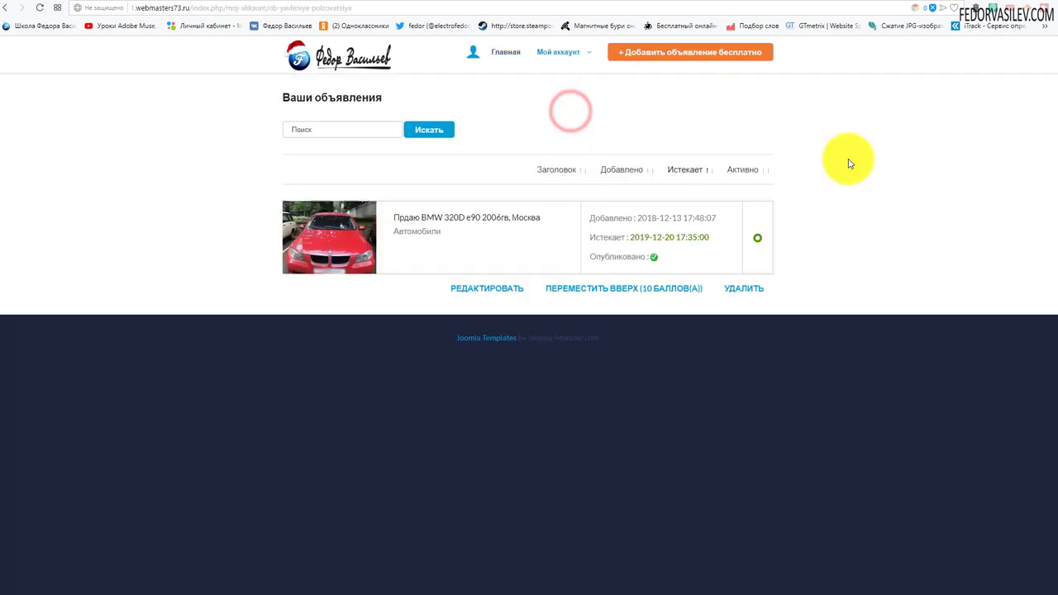
Step: Move the BMW 320D ad up, accepting both the terms and the privacy policy and paying with points
left_click(593, 291)
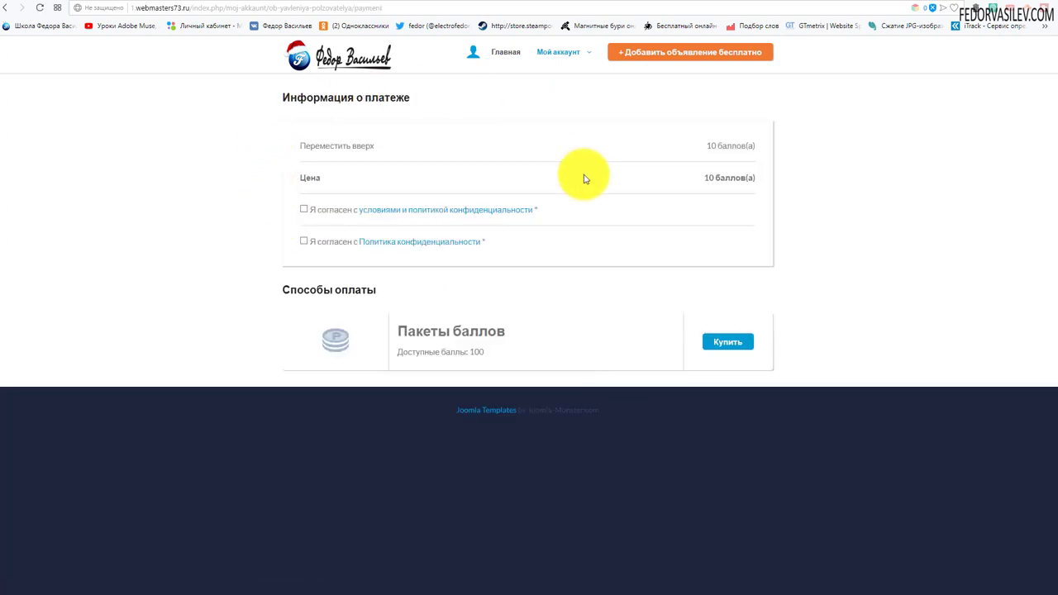
left_click(304, 209)
left_click(303, 242)
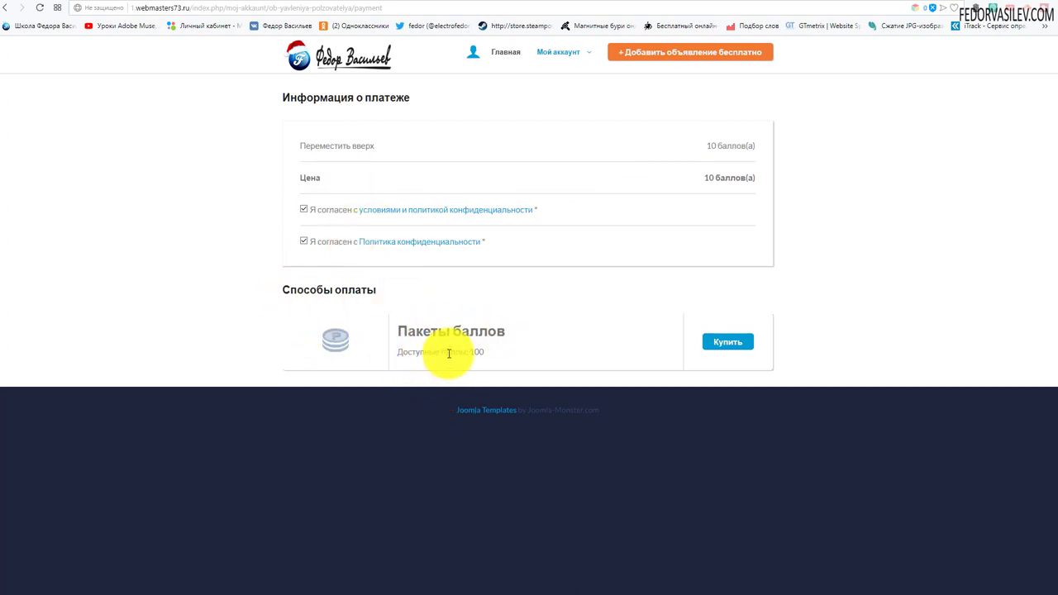
left_click(718, 343)
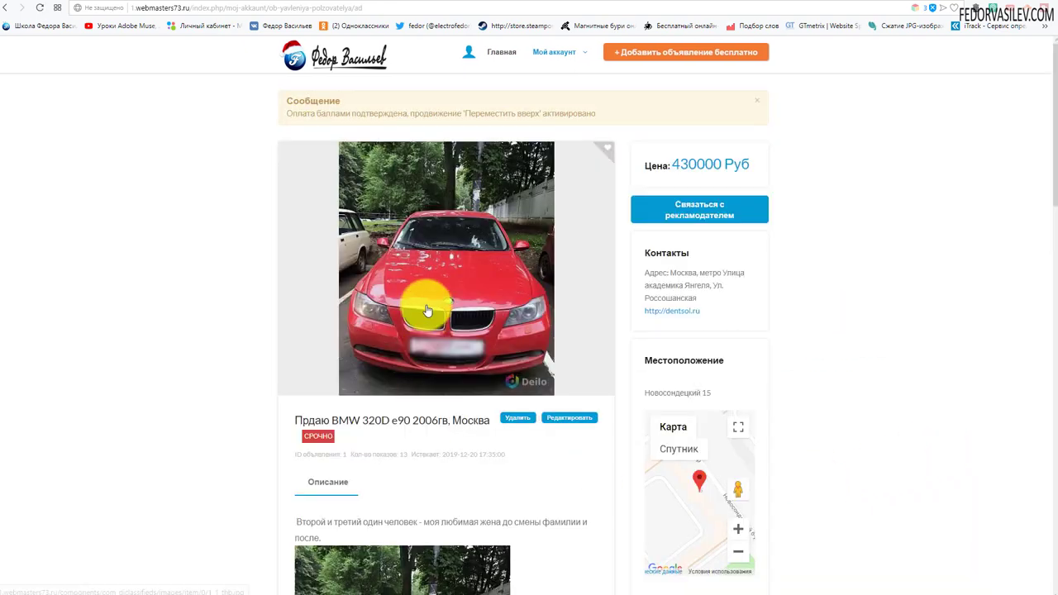
Step: Look through the promoted BMW ad's page, including its description and photos
left_click(433, 278)
scroll(436, 283, "down", 3)
scroll(435, 283, "down", 15)
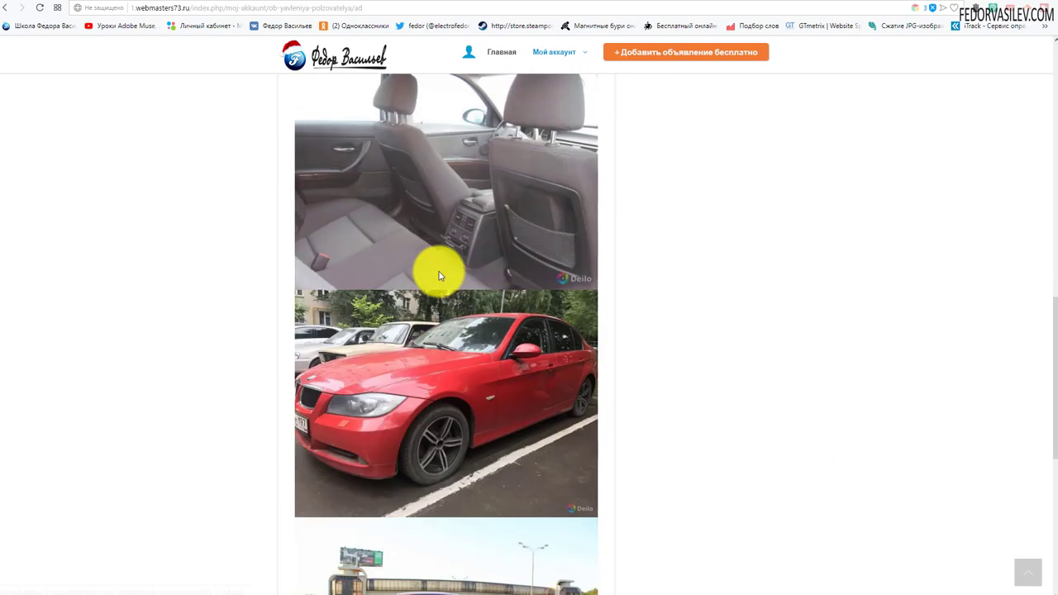
scroll(440, 281, "up", 18)
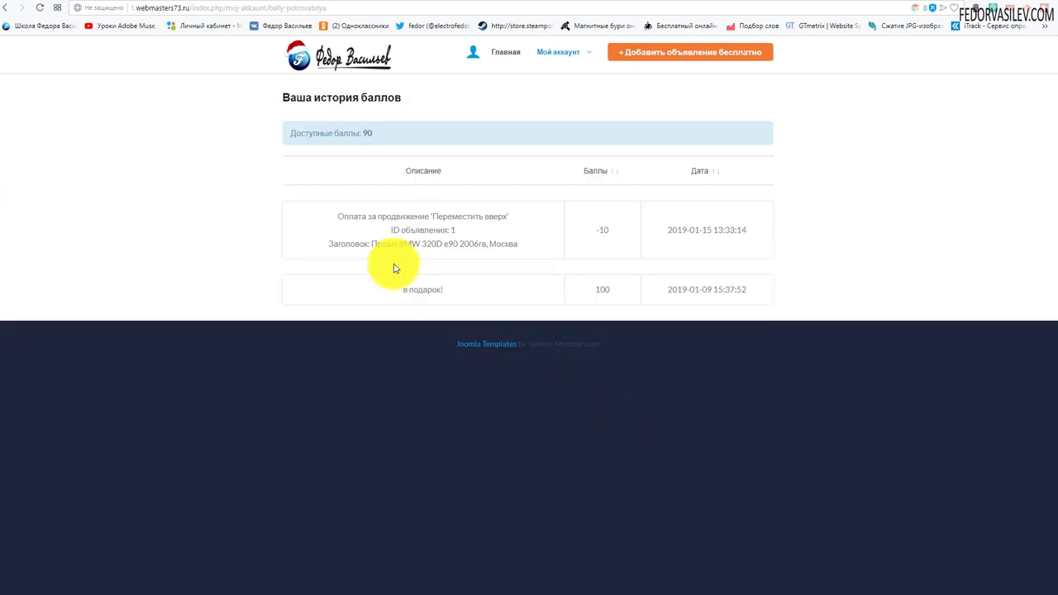
Step: Examine the promotion payment entry in the user's points history, including the ad title and payment date
mouse_move(562, 55)
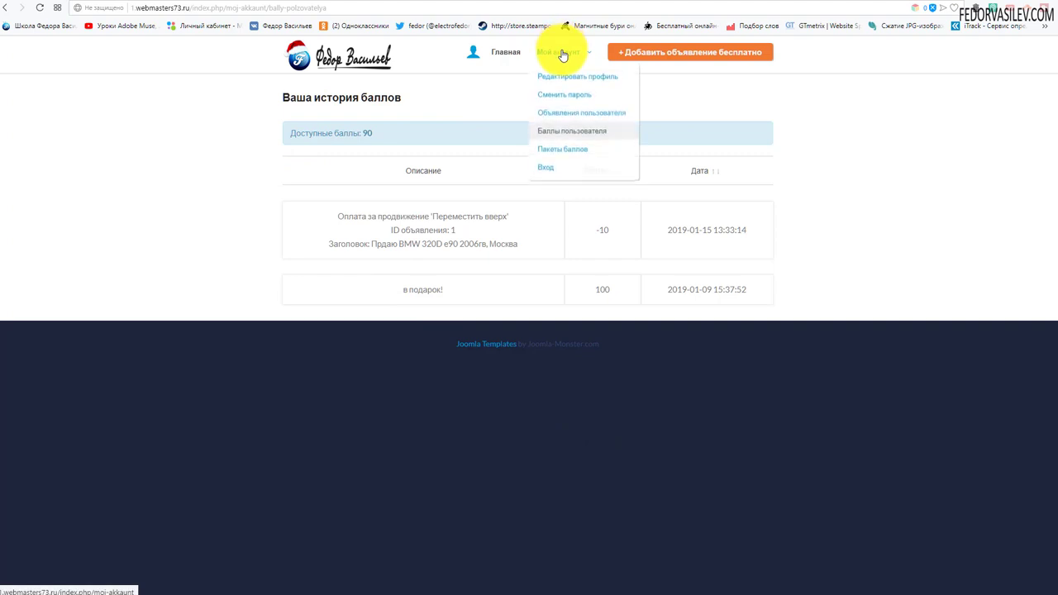
left_click(465, 158)
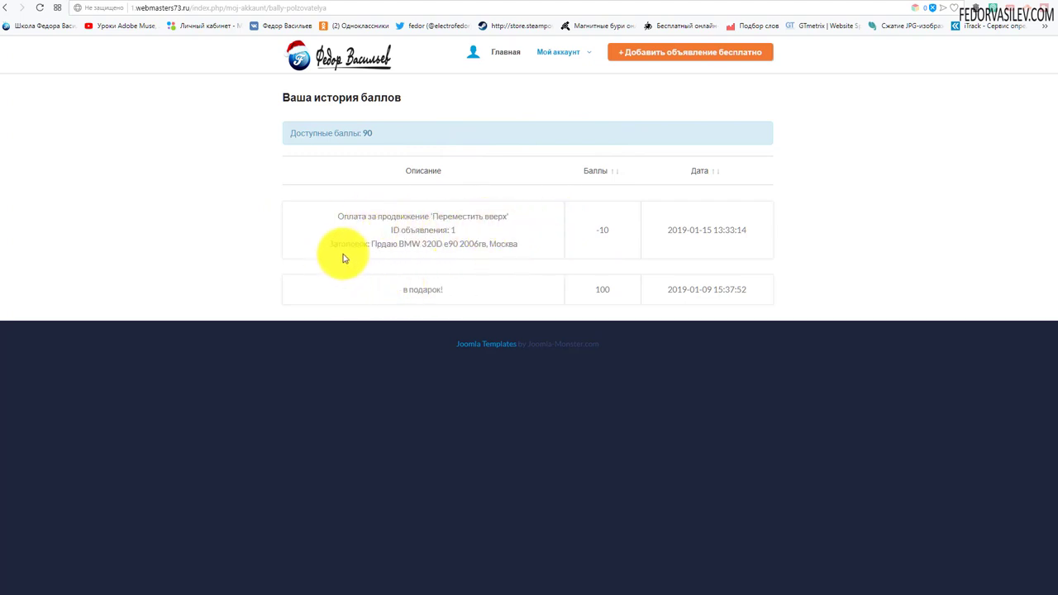
left_click_drag(427, 244, 534, 258)
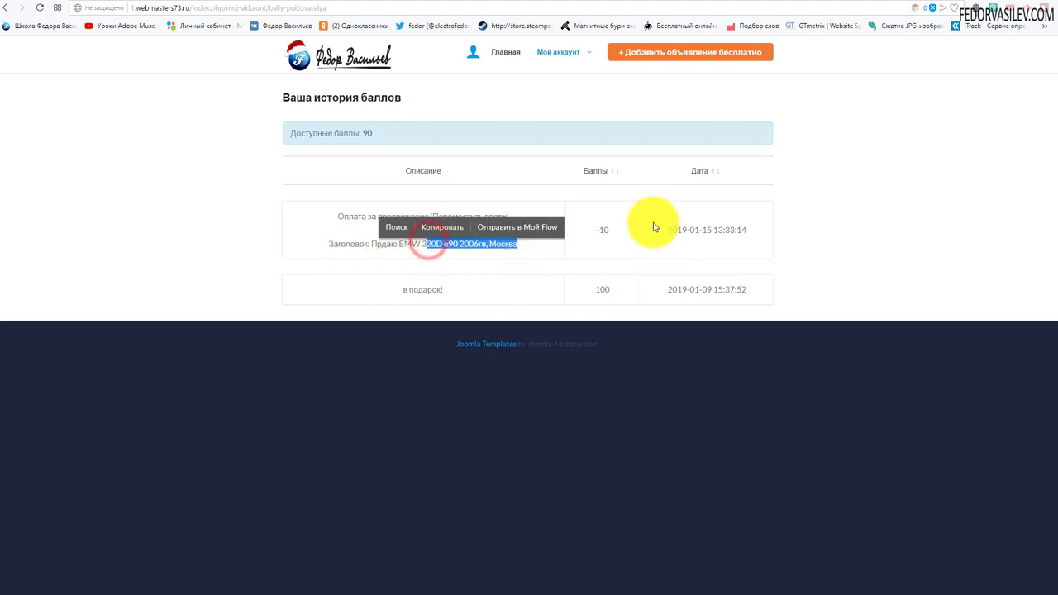
left_click_drag(668, 230, 750, 236)
left_click(920, 224)
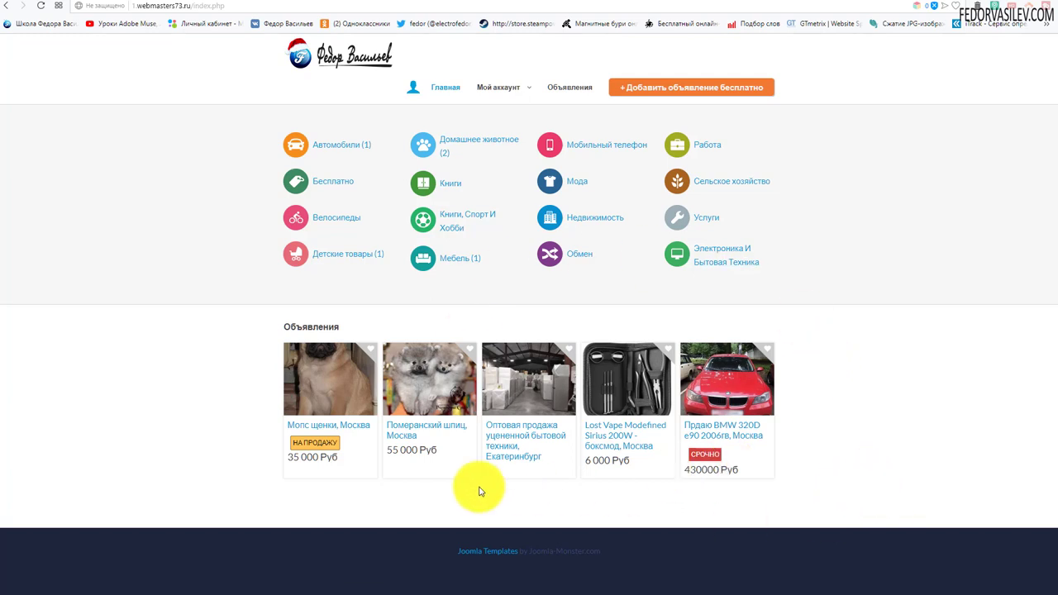
Step: Check the "Объявления" block on the home page, open the site modules list in the administration and filter it by "Опубликовано"
left_click_drag(290, 328, 337, 327)
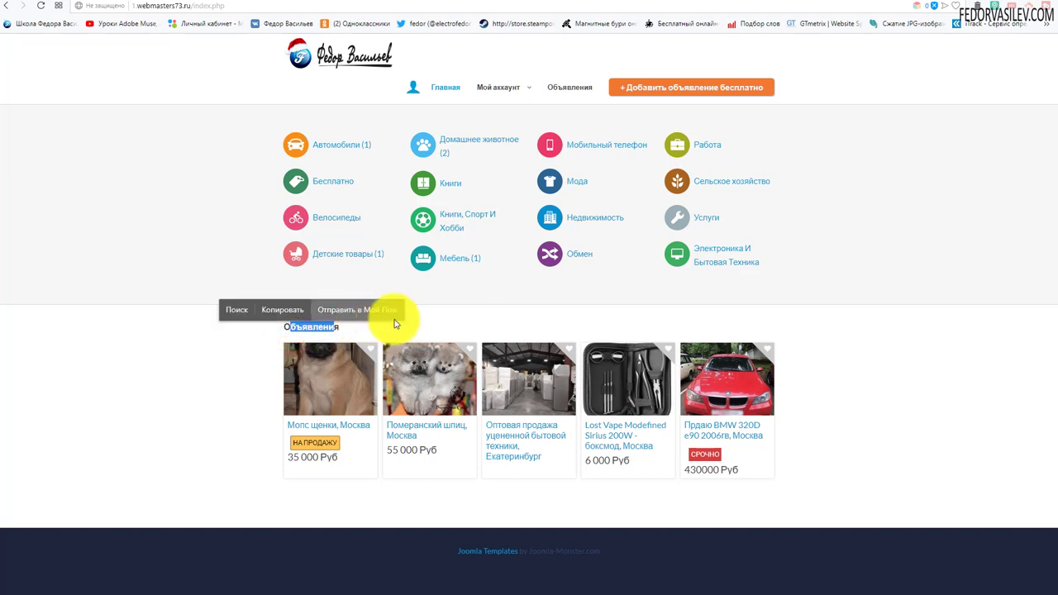
left_click(489, 326)
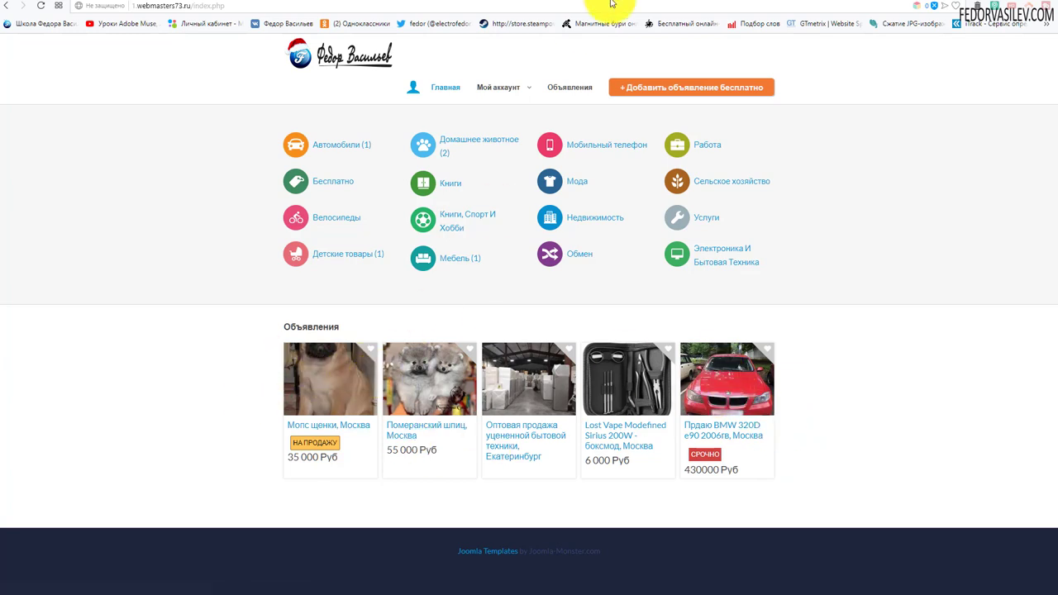
left_click(668, 3)
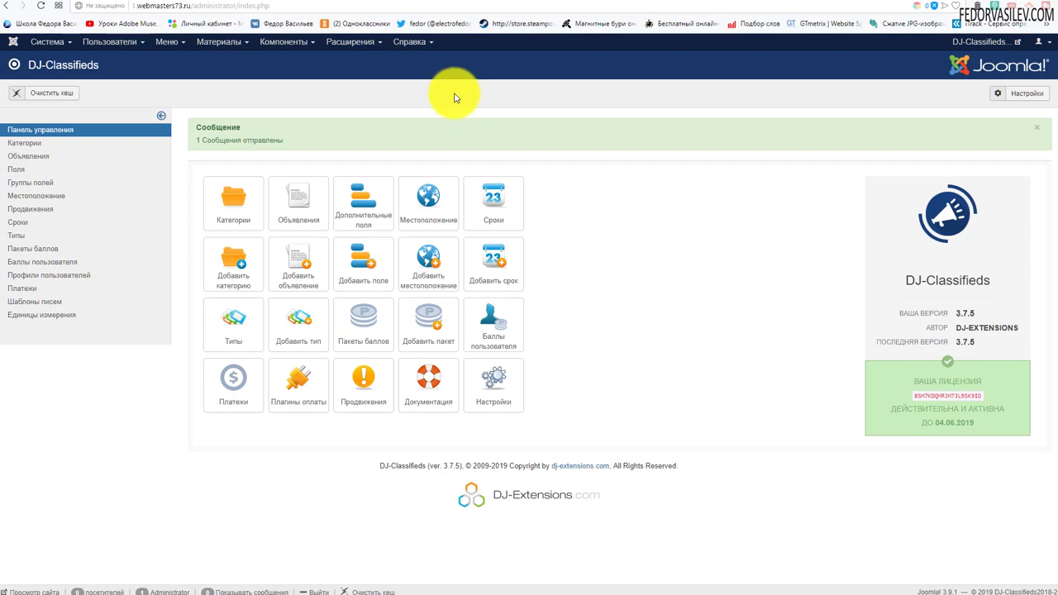
left_click(368, 45)
left_click(376, 85)
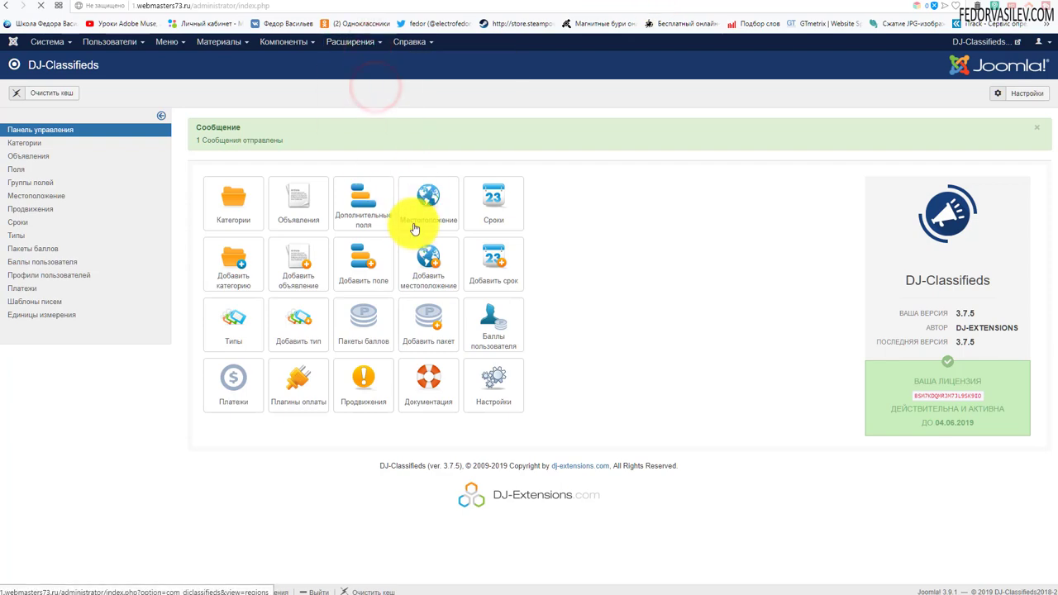
left_click(305, 126)
left_click(113, 149)
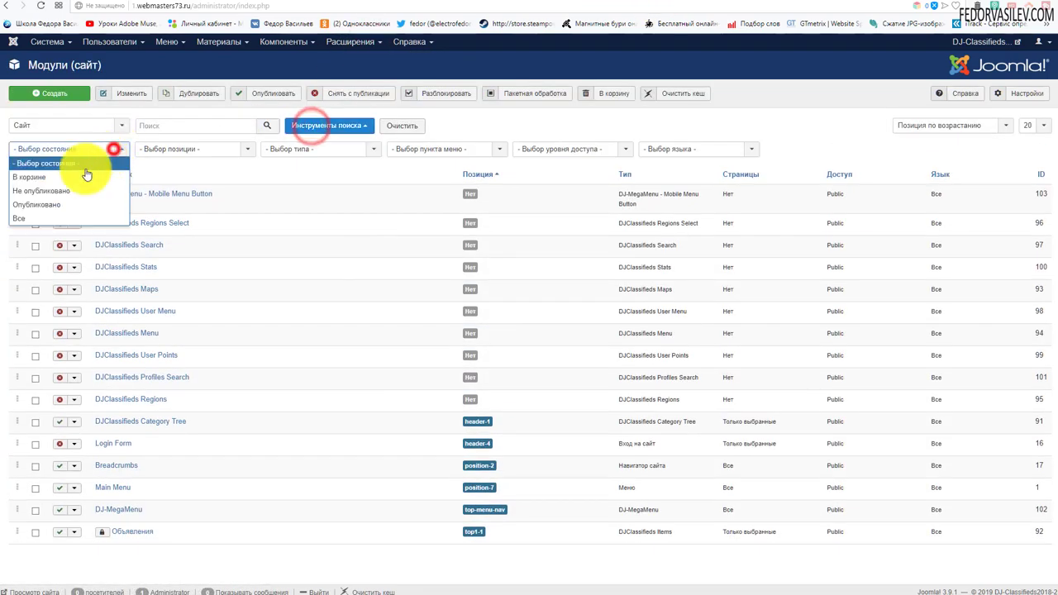
left_click(40, 204)
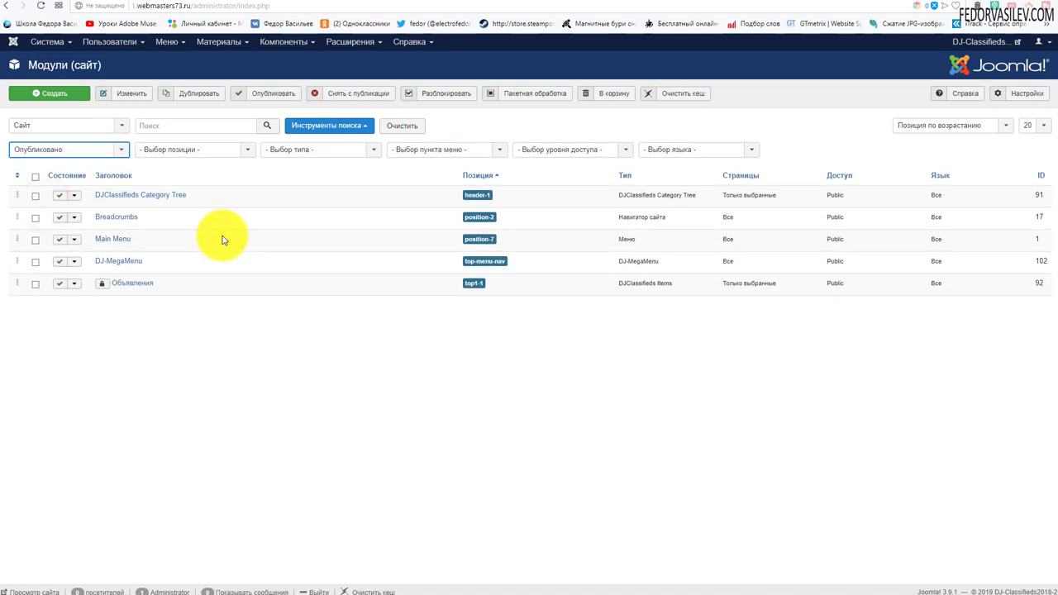
Step: Compare the modules list with the site's home page and open the "Объявления" module in position top1-1
key("ctrl+Tab")
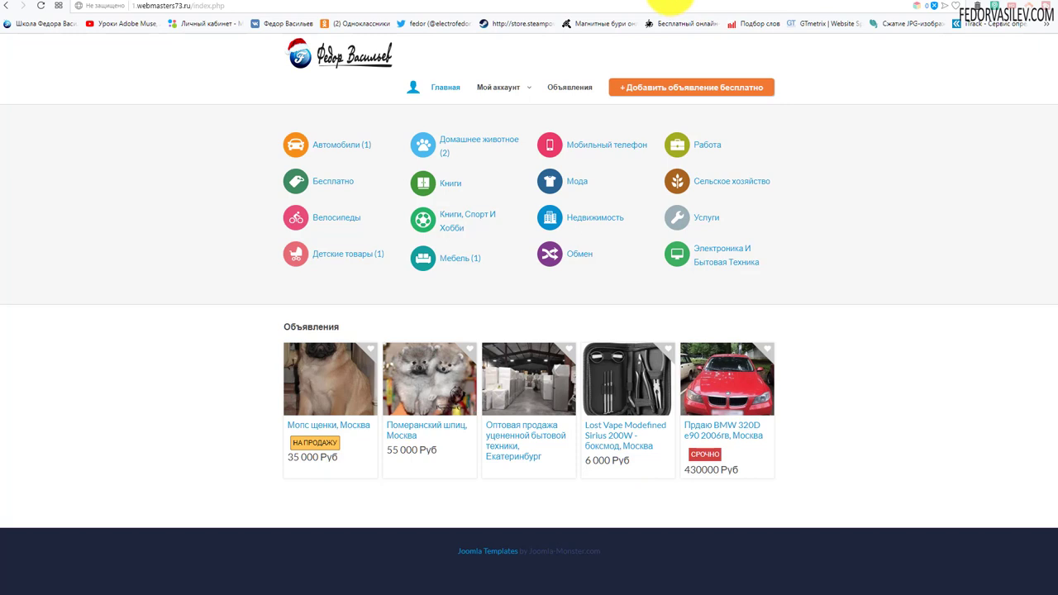
left_click(671, 2)
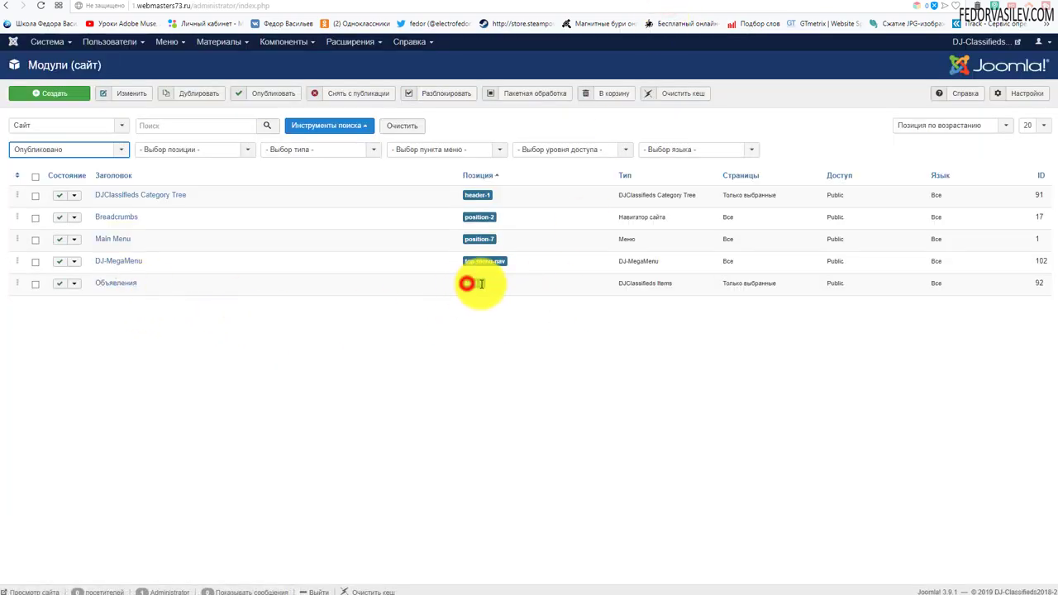
left_click(460, 325)
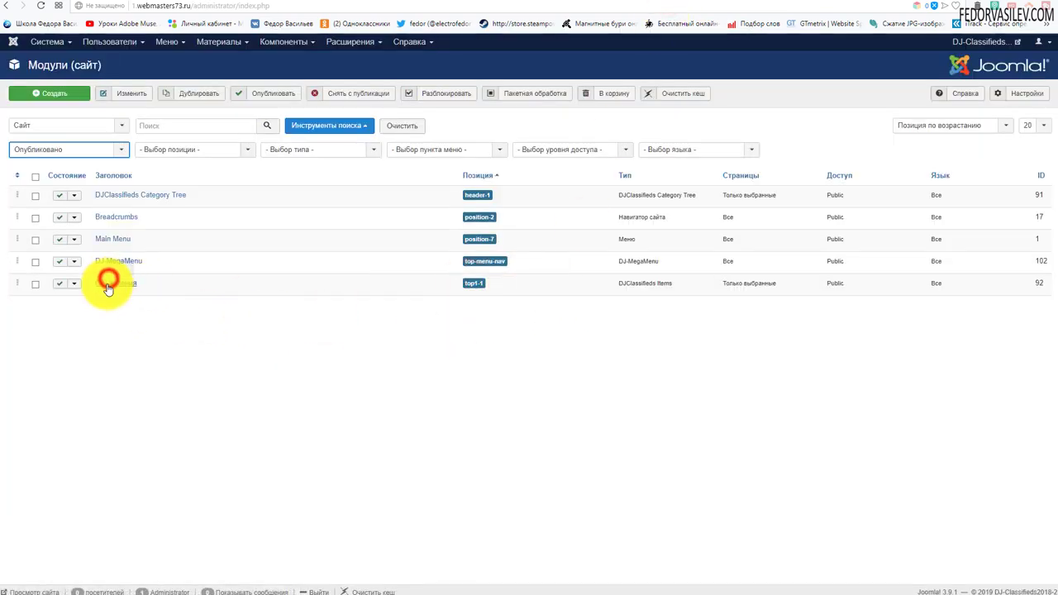
left_click(108, 284)
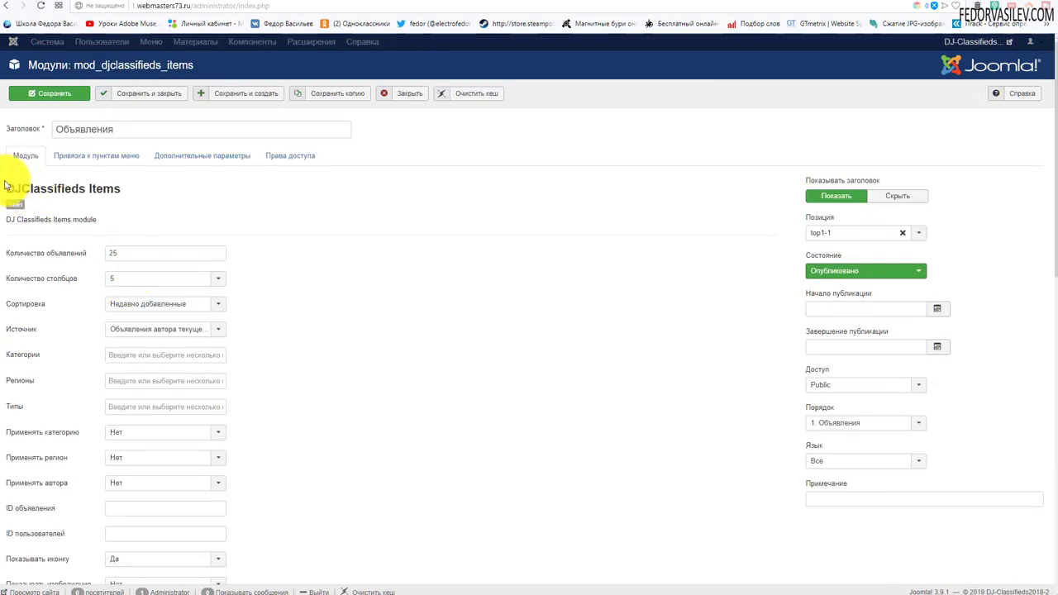
Step: Check the module's type and settings, and switch back to the site's home page
left_click_drag(9, 185, 123, 189)
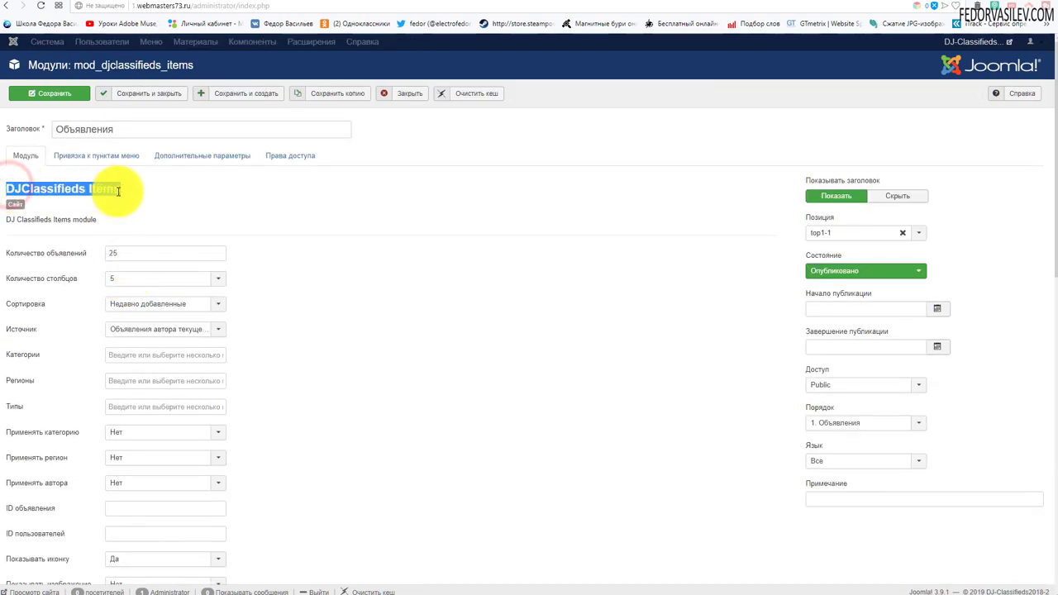
left_click(213, 205)
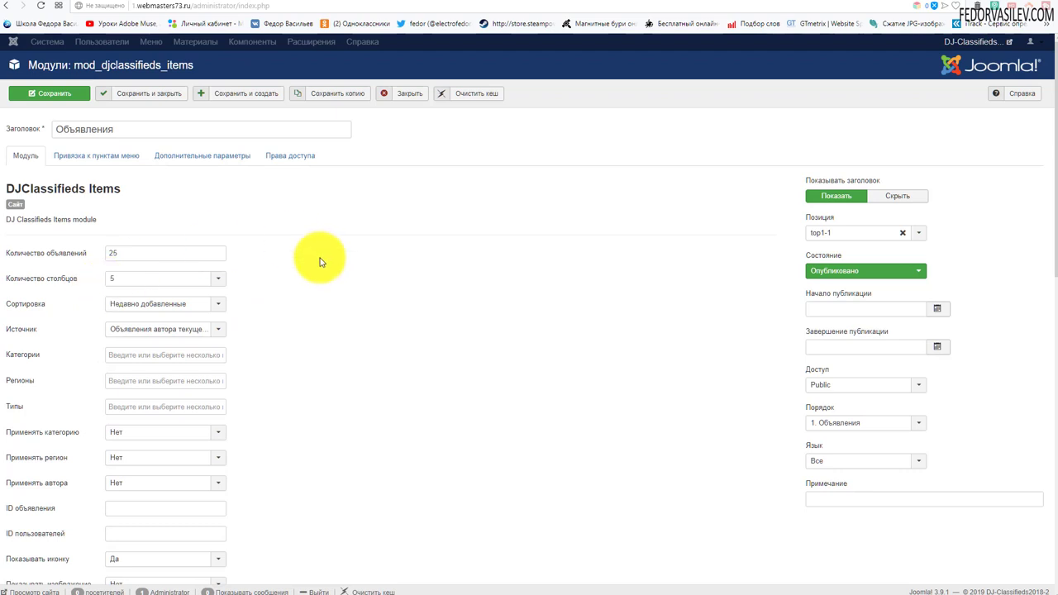
key("ctrl+Tab")
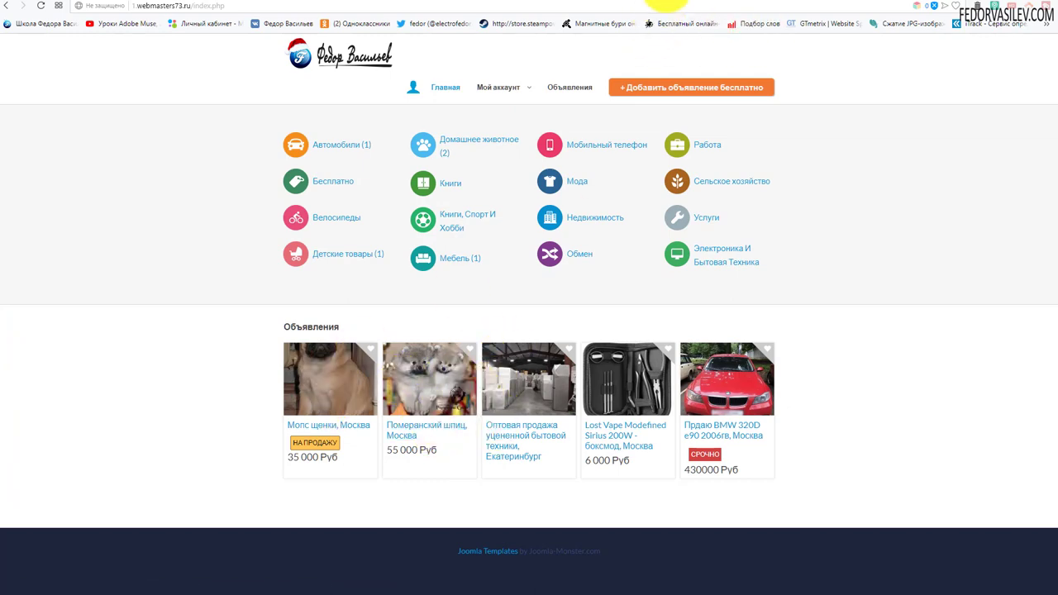
Step: Open the site's "Объявления" page and examine its category list and all the ads shown below it
left_click(666, 2)
left_click(707, 4)
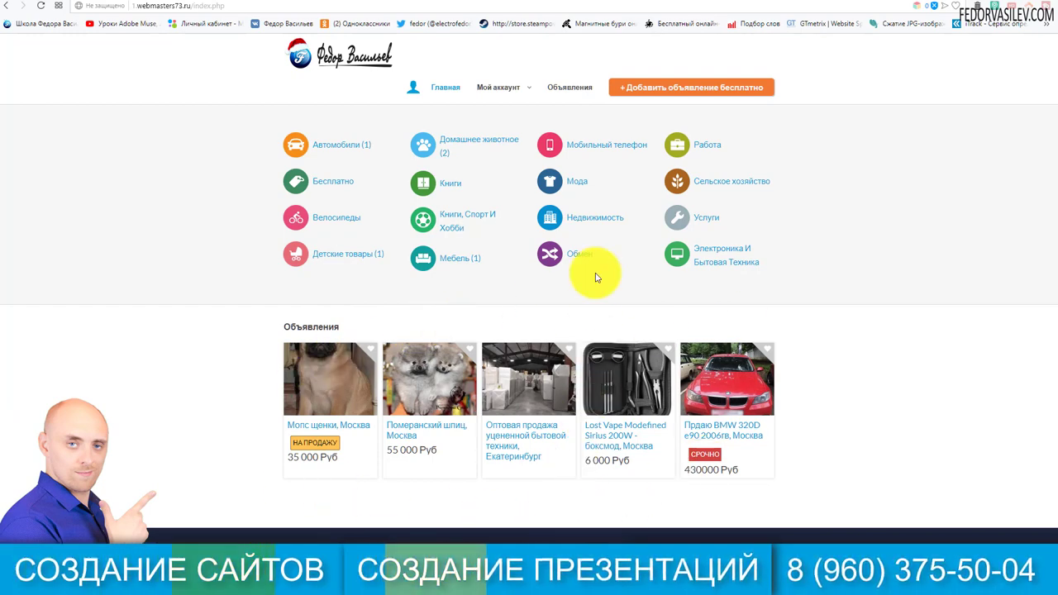
left_click(562, 89)
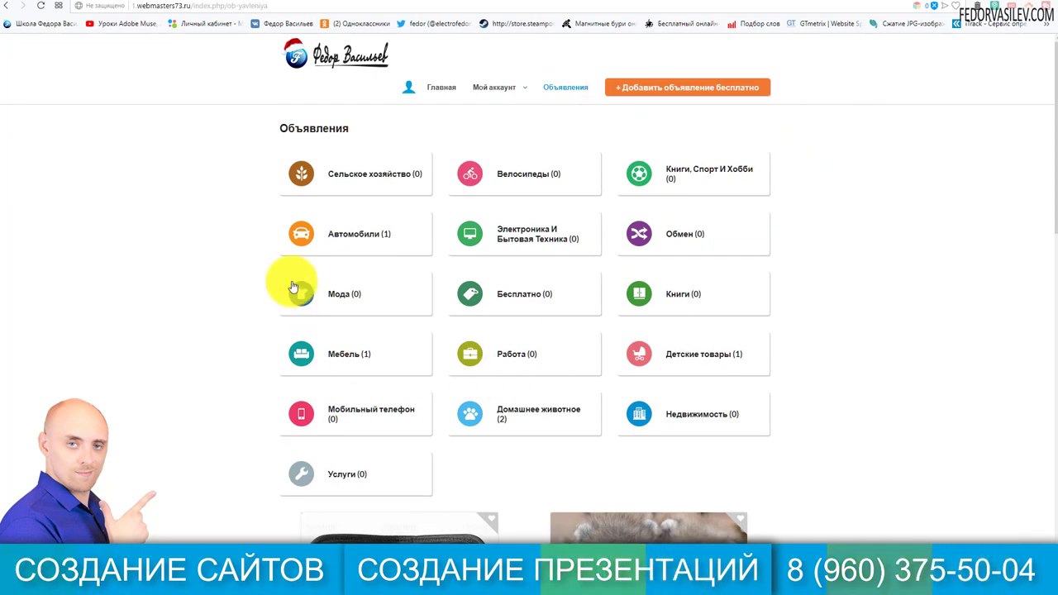
scroll(496, 178, "down", 2)
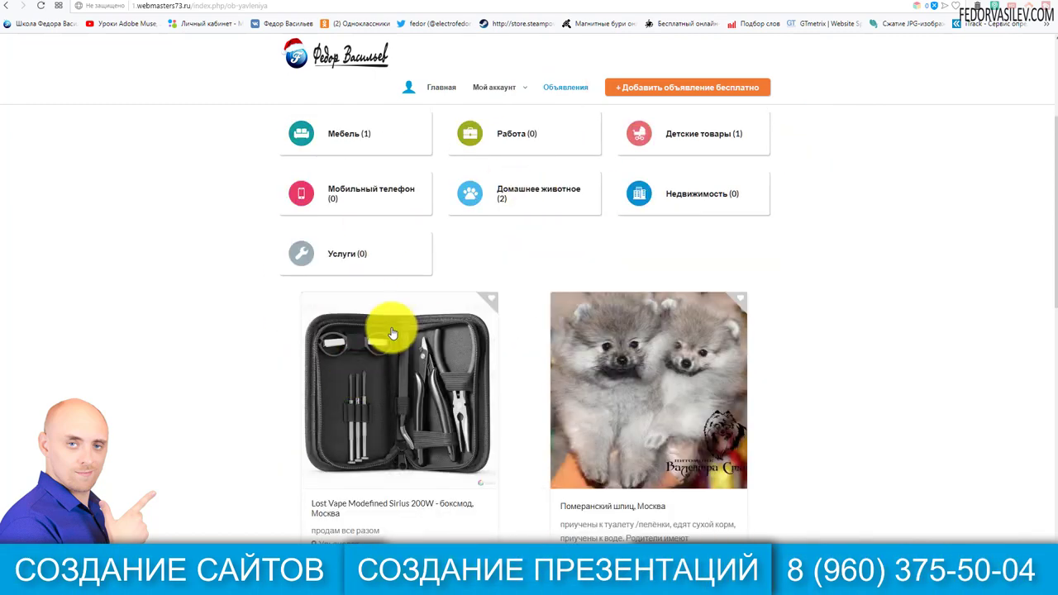
scroll(393, 333, "down", 2)
scroll(422, 242, "up", 1)
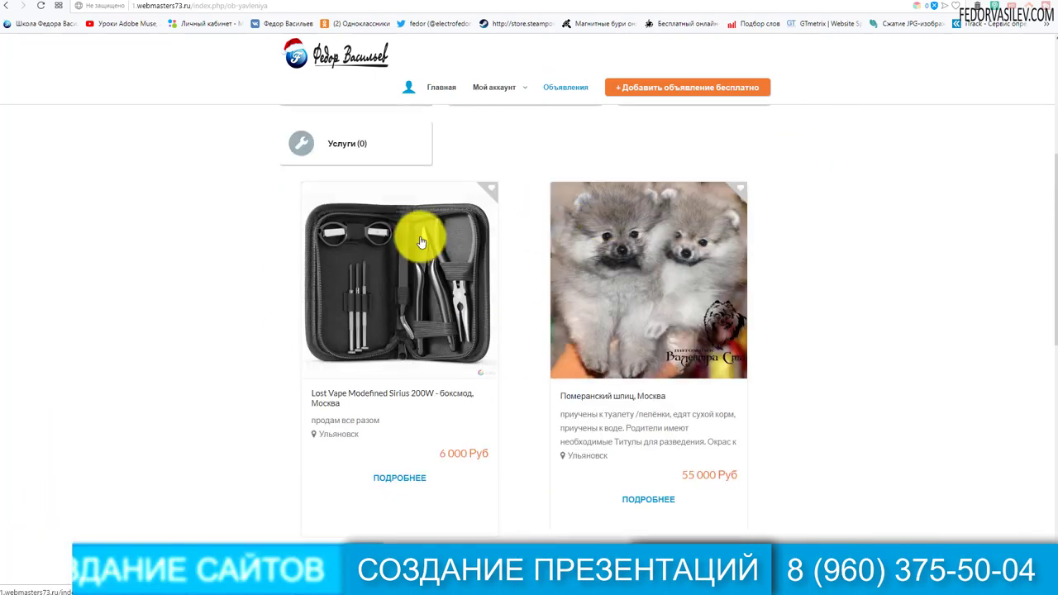
scroll(420, 236, "down", 3)
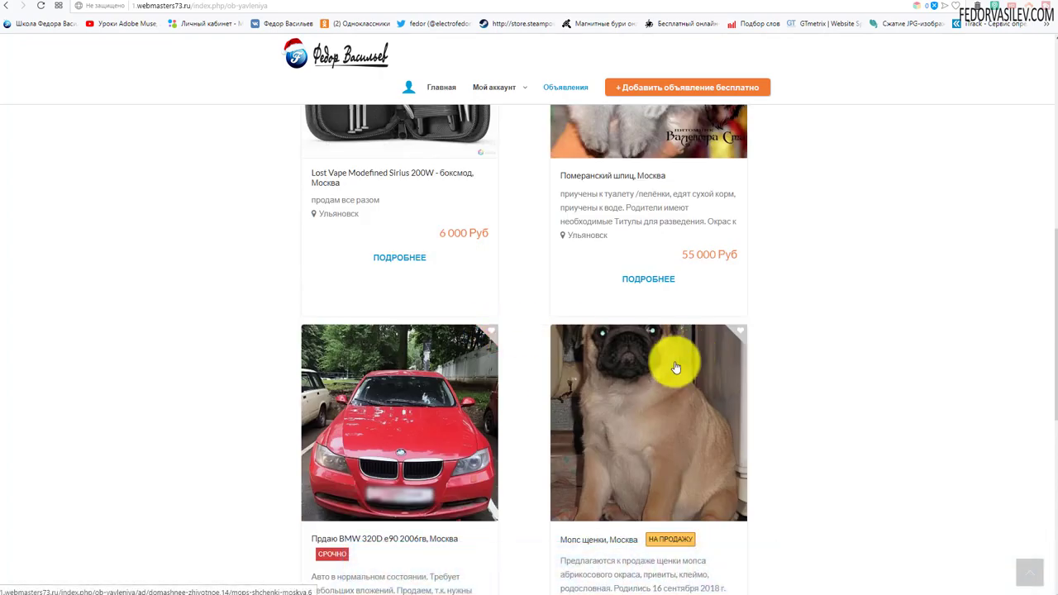
scroll(508, 301, "down", 2)
scroll(596, 276, "down", 3)
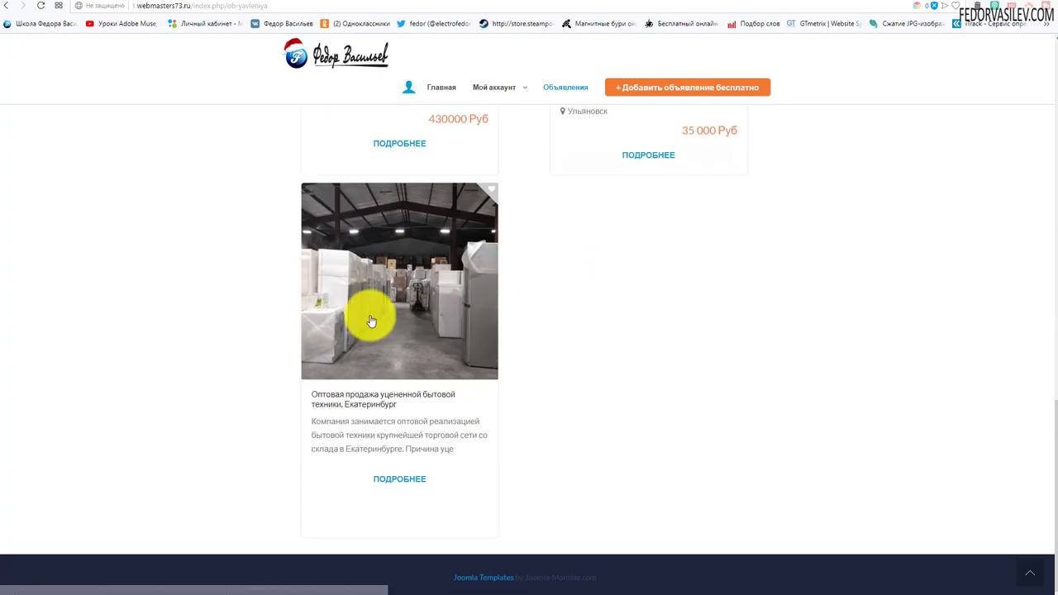
scroll(371, 322, "up", 12)
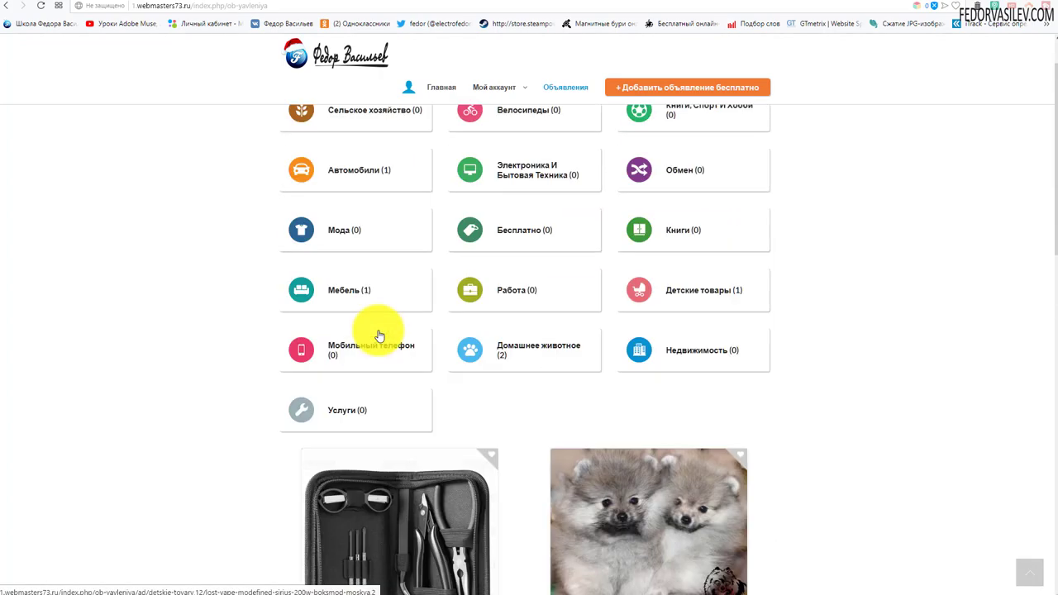
scroll(379, 335, "up", 1)
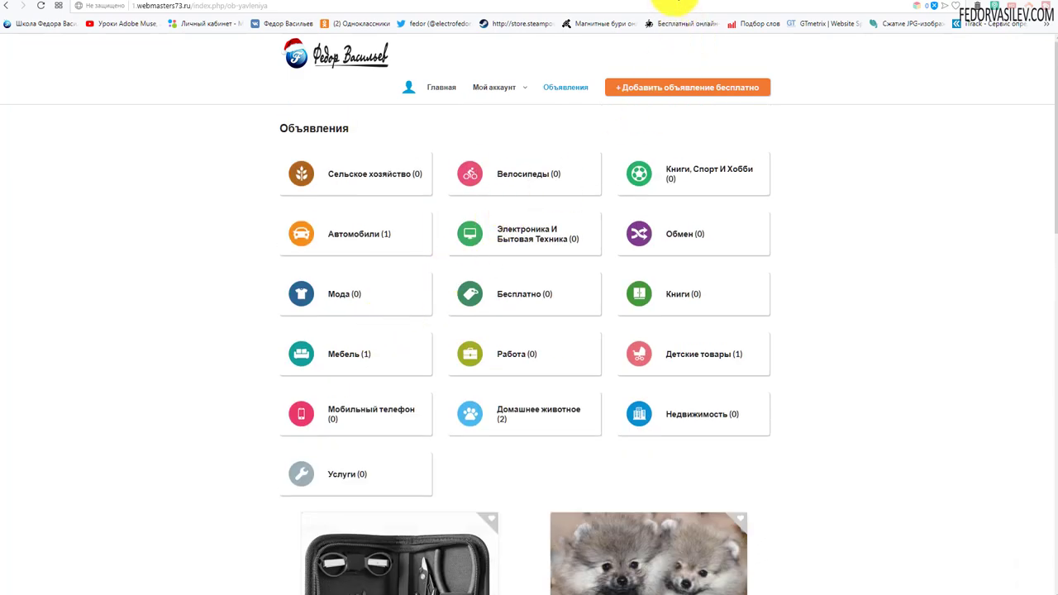
Step: Check the DJClassifieds Items type of the home page module and compare it with the site's "Объявления" page
left_click(676, 2)
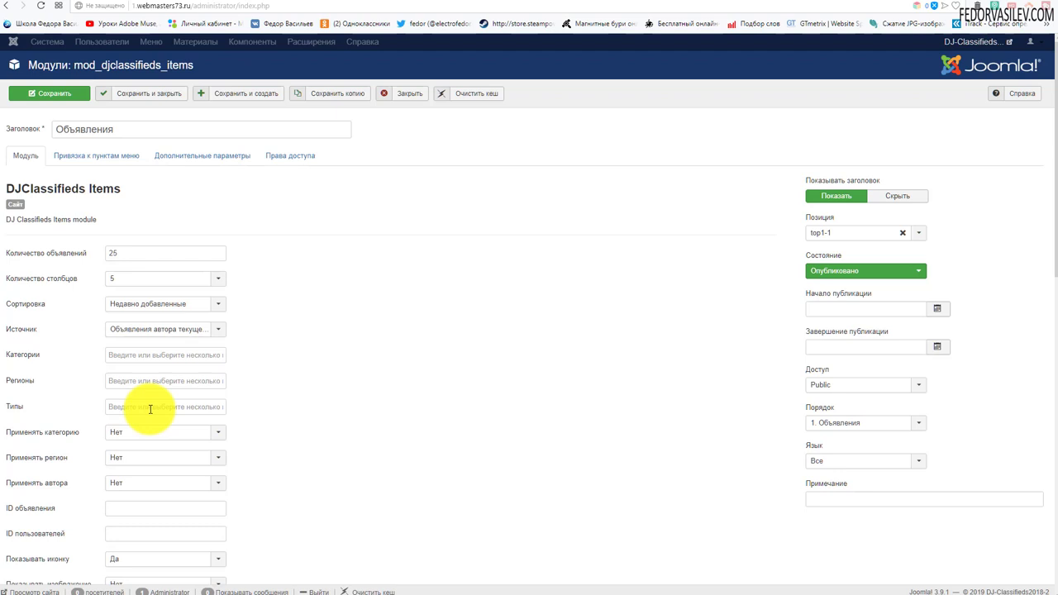
left_click_drag(131, 195, 7, 190)
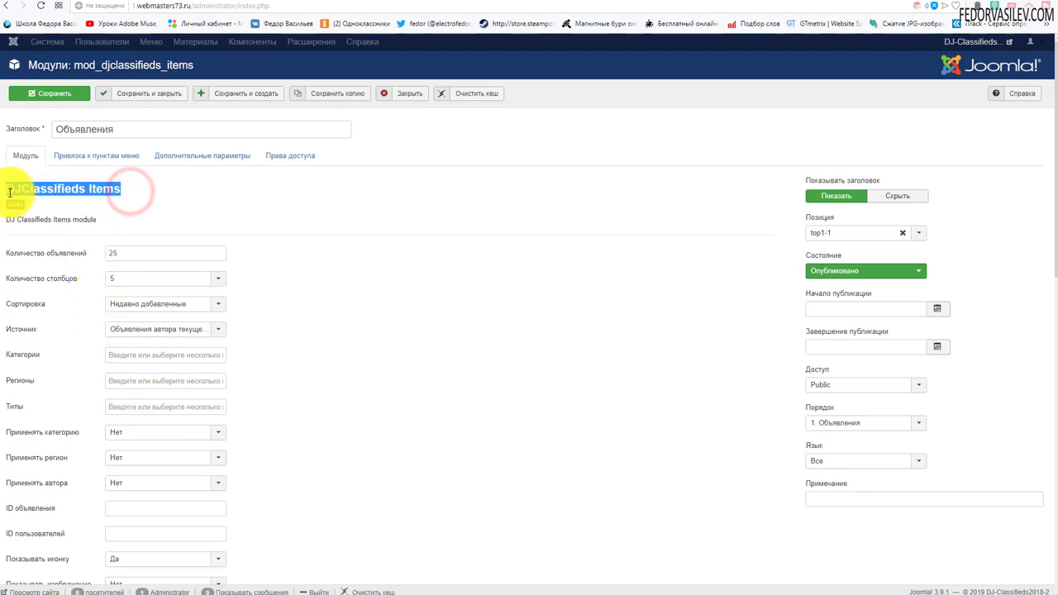
left_click(257, 209)
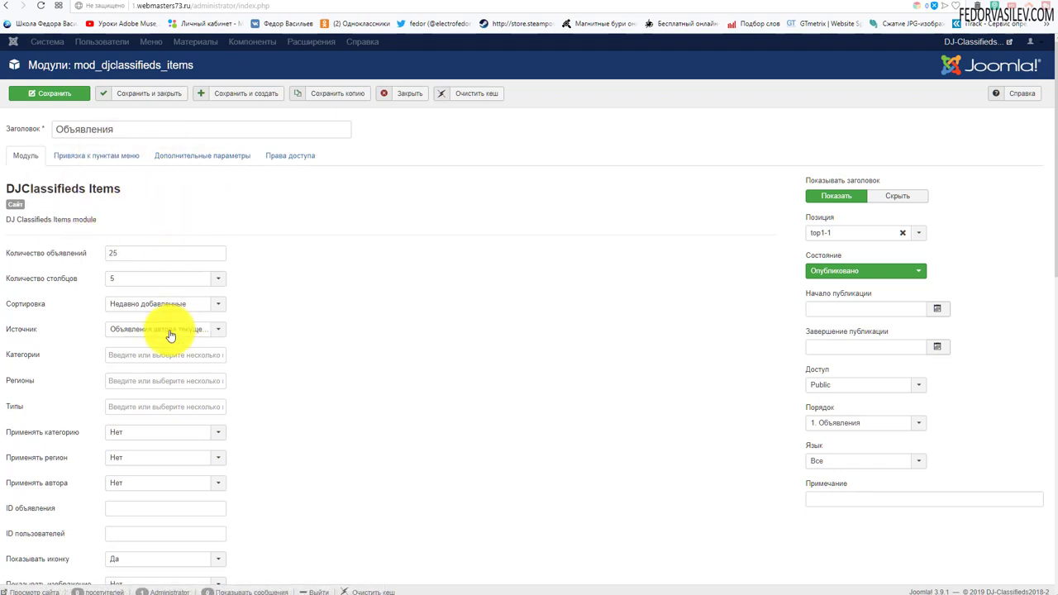
left_click(703, 8)
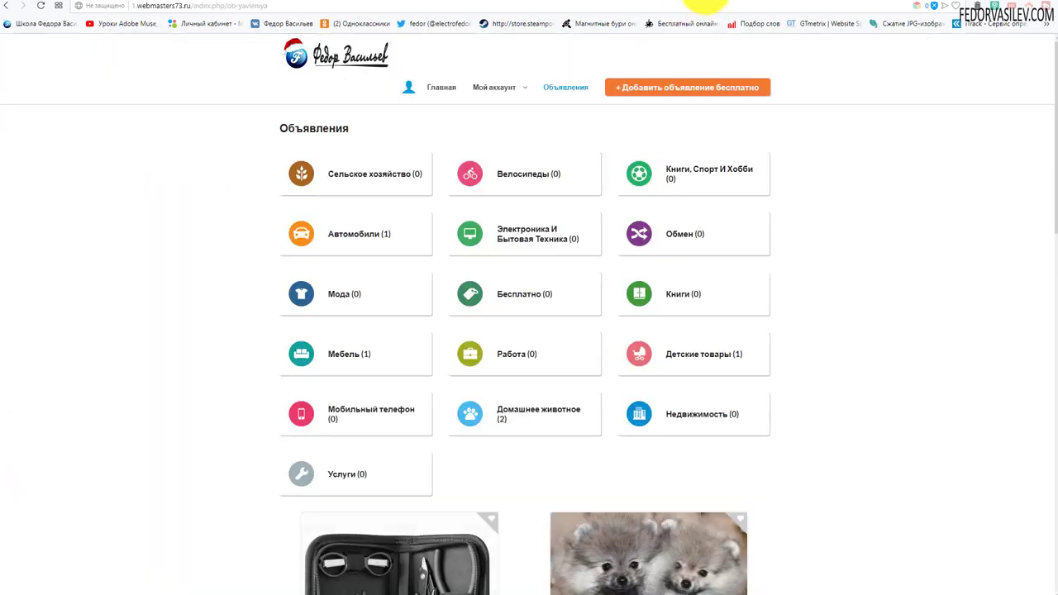
scroll(428, 335, "down", 1)
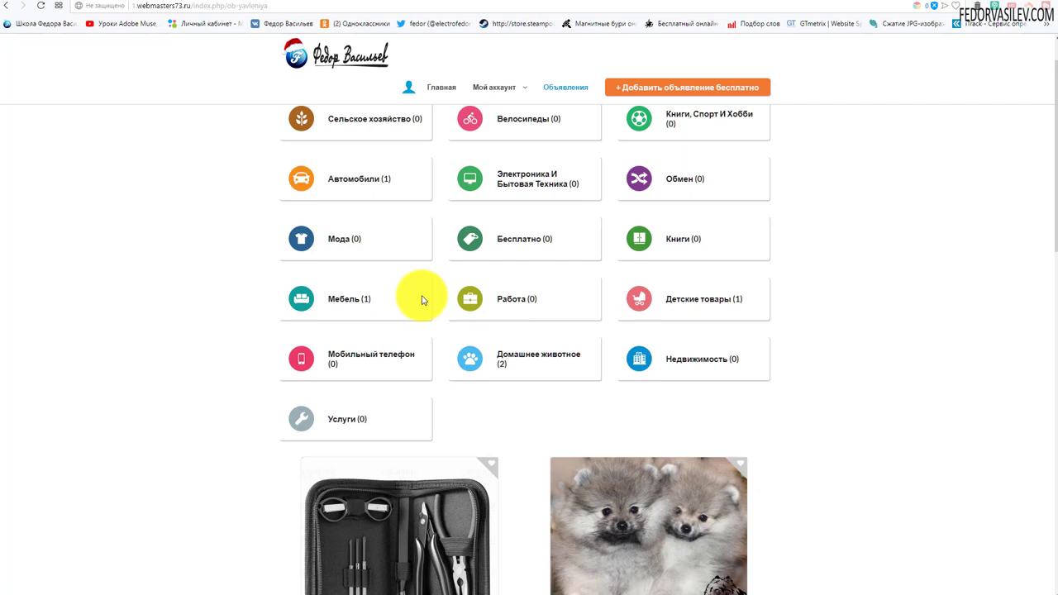
scroll(421, 299, "down", 2)
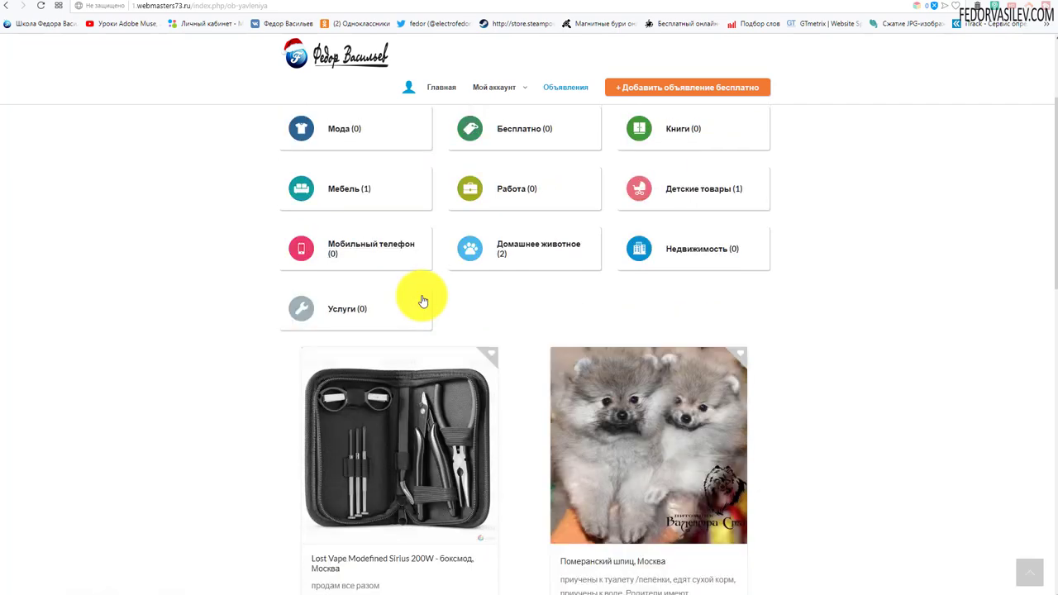
scroll(422, 299, "up", 3)
Step: Recheck the module's type heading in the administration and review the ads listed under the categories on the site
left_click(665, 0)
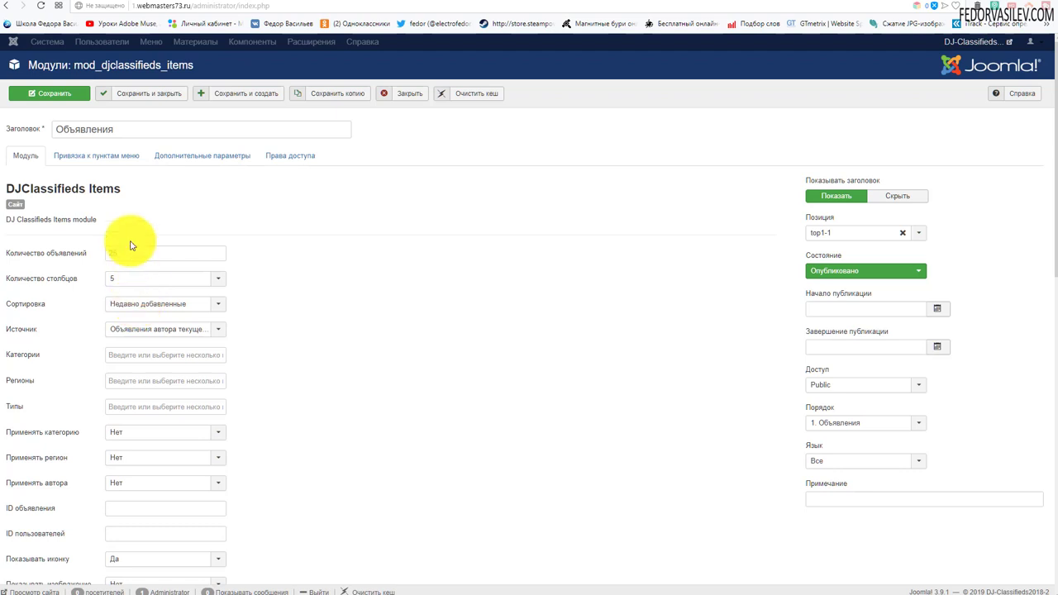
left_click_drag(141, 195, 28, 189)
left_click(295, 225)
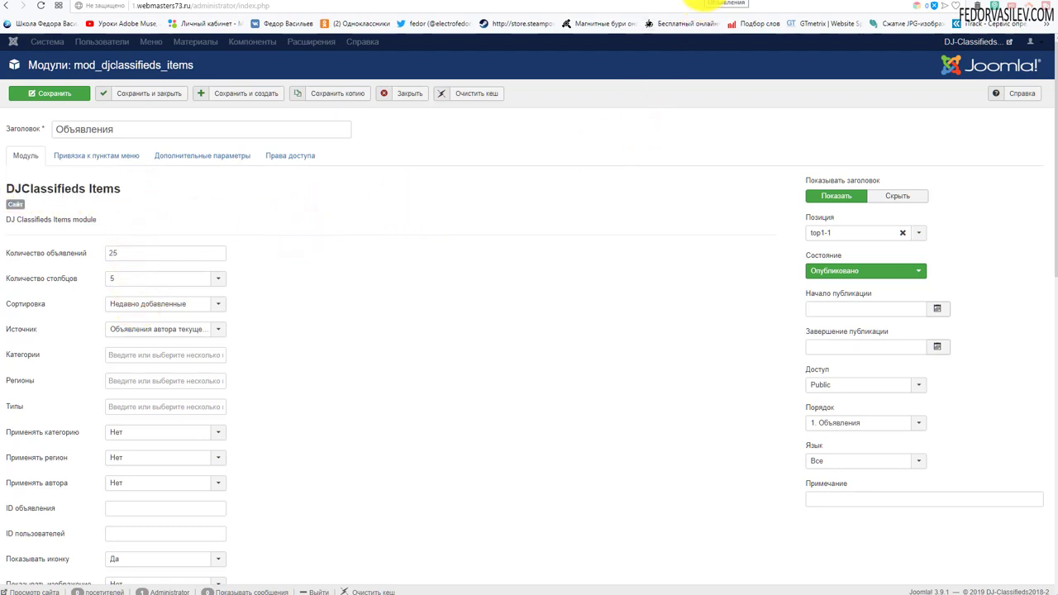
left_click(713, 4)
scroll(413, 47, "down", 5)
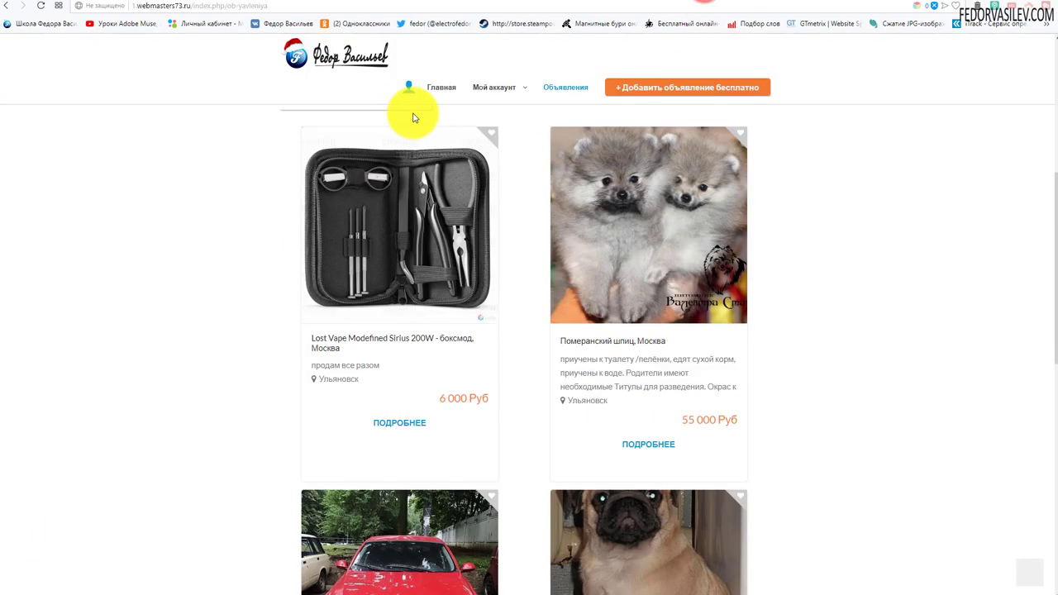
scroll(686, 260, "up", 3)
scroll(626, 288, "down", 1)
scroll(538, 260, "up", 3)
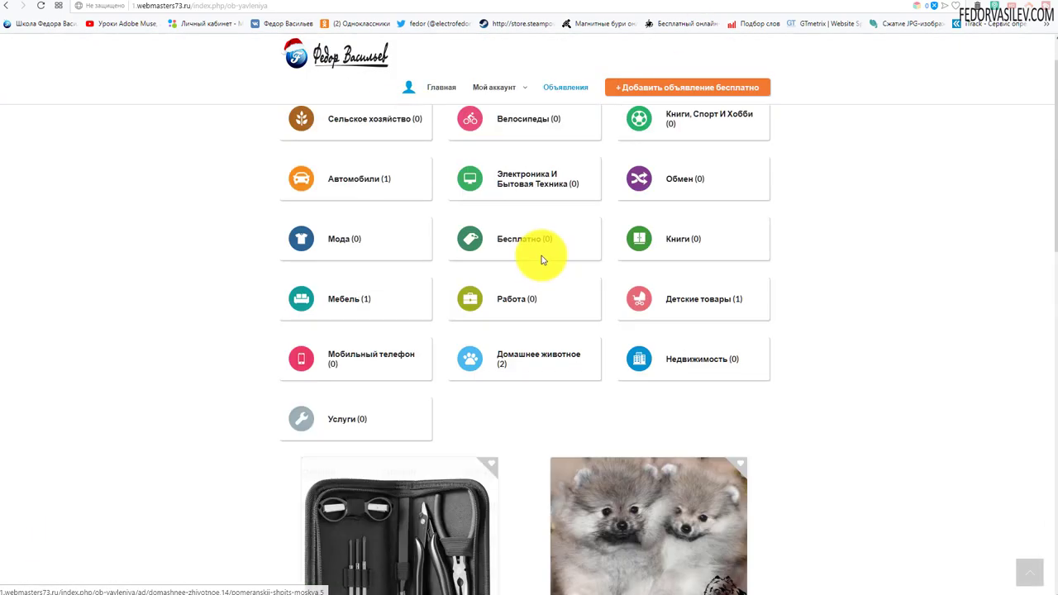
Step: Close the module in the administration and open the "Объявления" item of Main Menu for editing
left_click(671, 4)
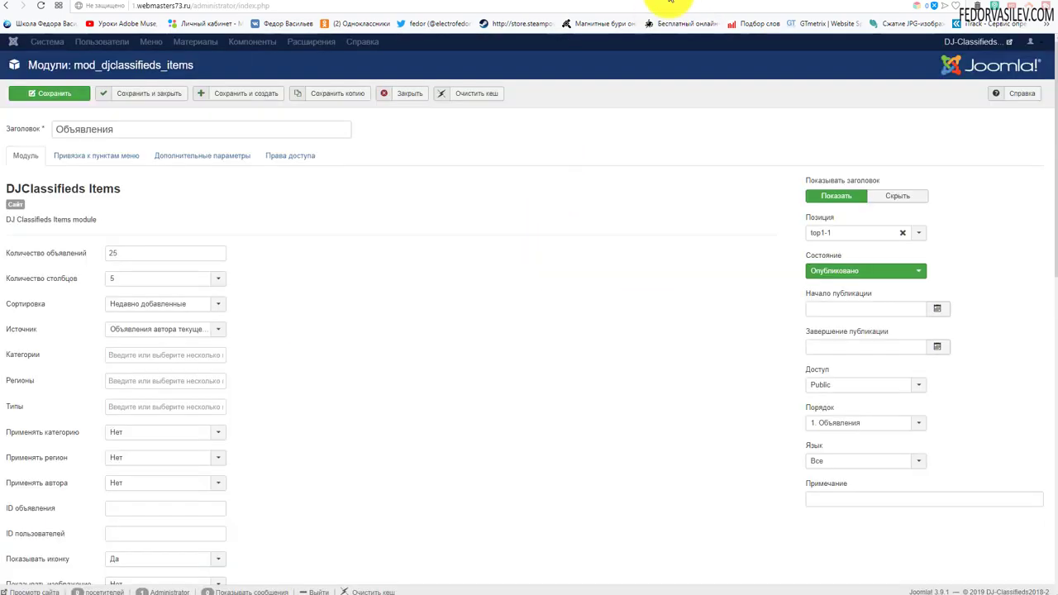
left_click(393, 96)
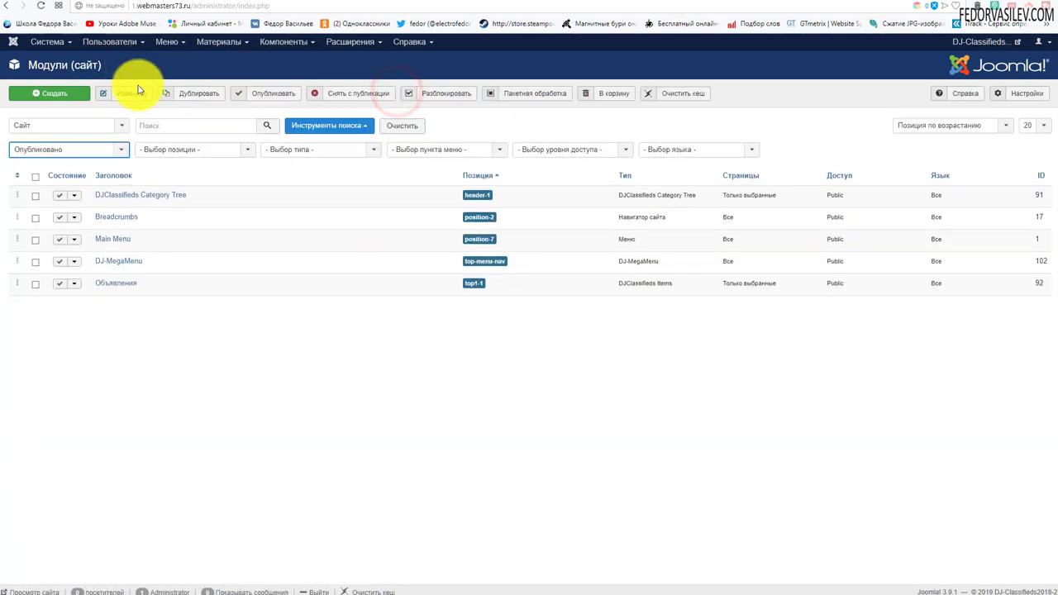
left_click(170, 44)
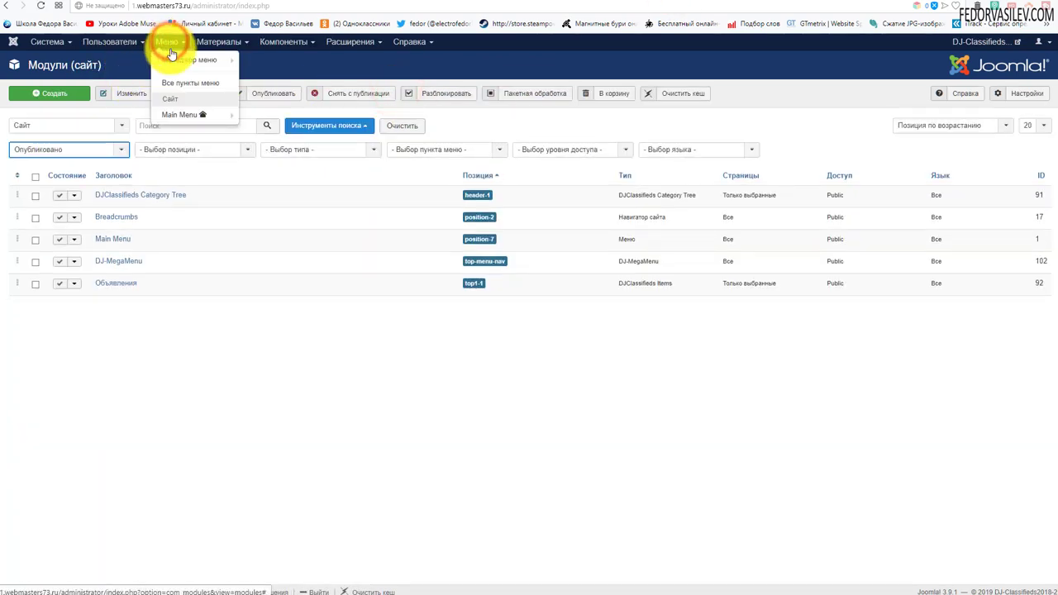
left_click(179, 115)
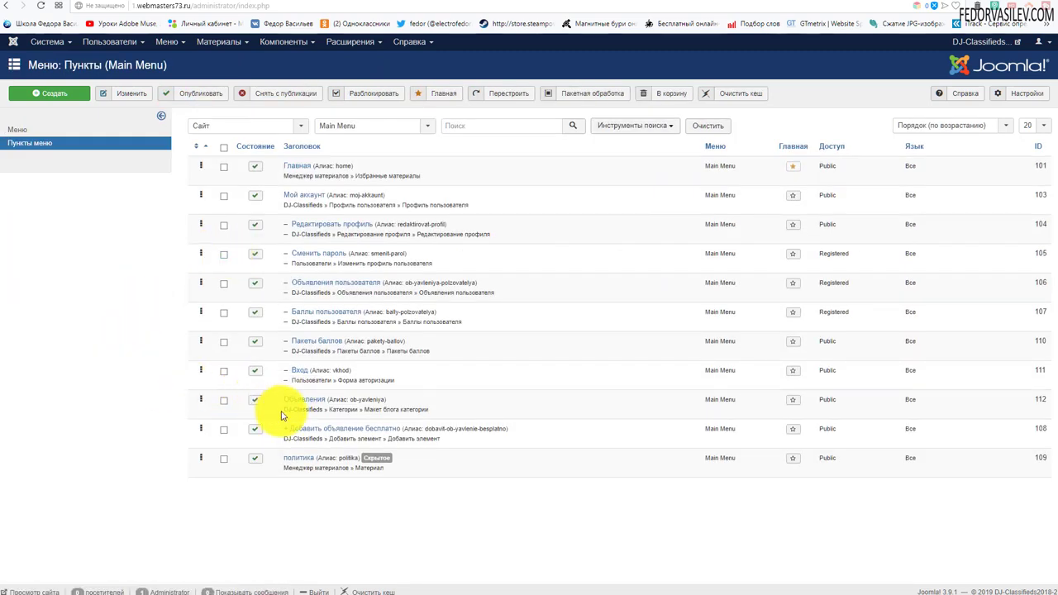
right_click(279, 407)
left_click(486, 394)
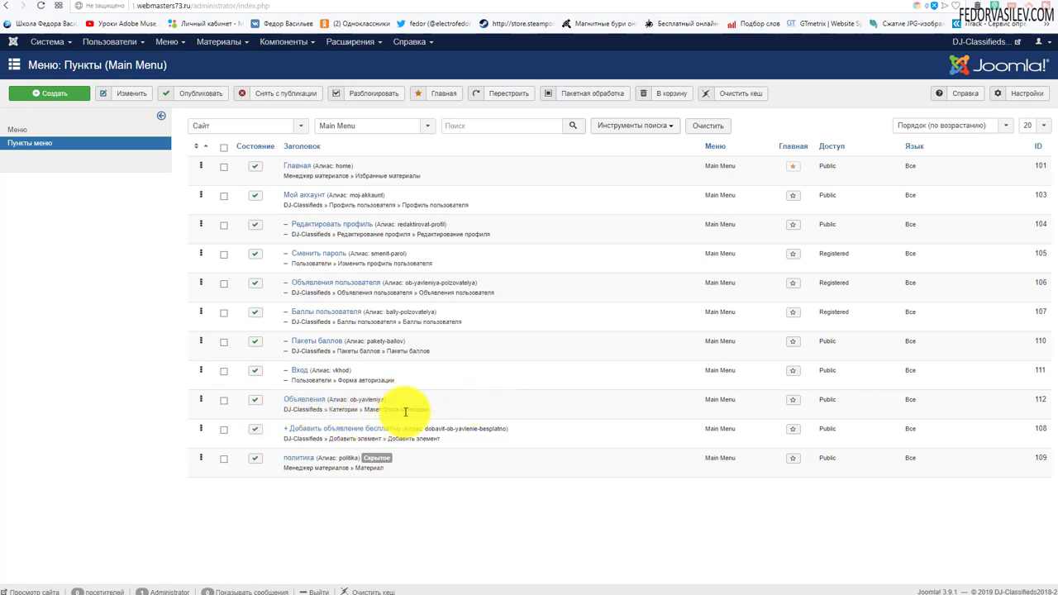
left_click(306, 401)
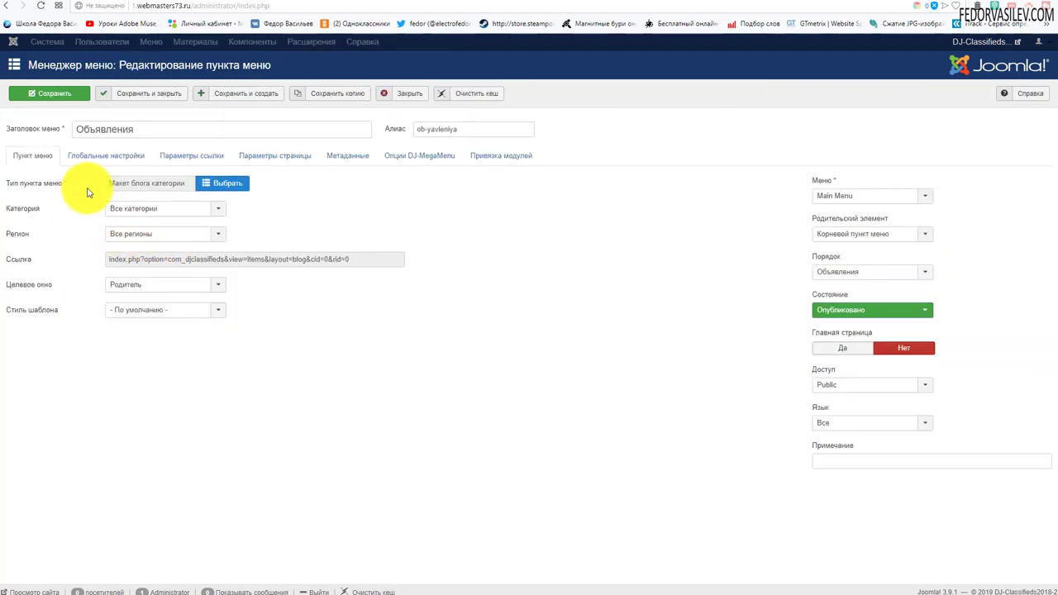
Step: Set the menu item's type to "Макет блога категории" from the DJ Classifieds group
mouse_move(42, 186)
left_click(226, 183)
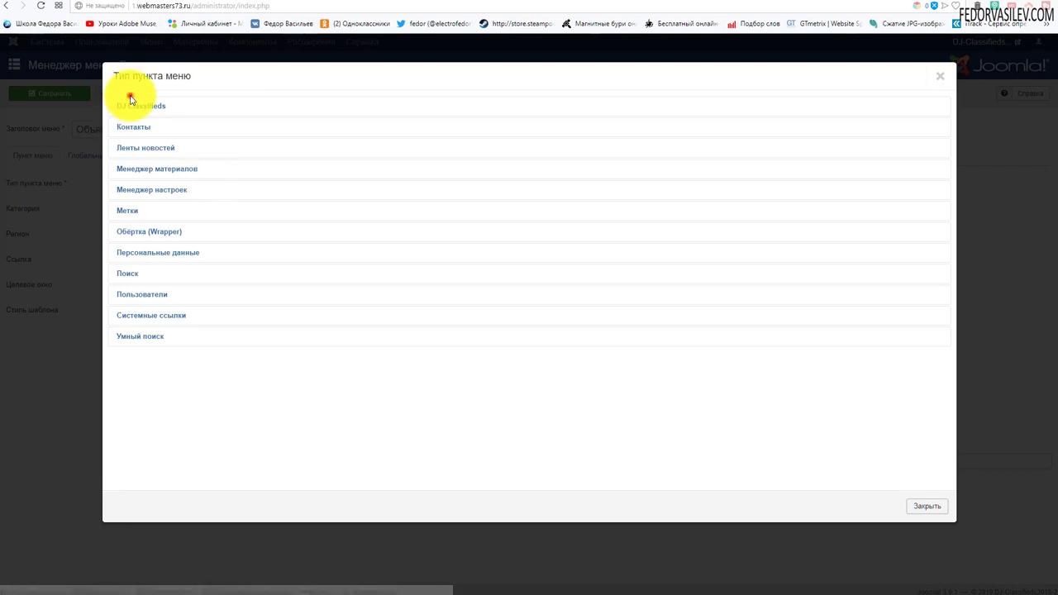
left_click(133, 104)
left_click(391, 179)
left_click(223, 179)
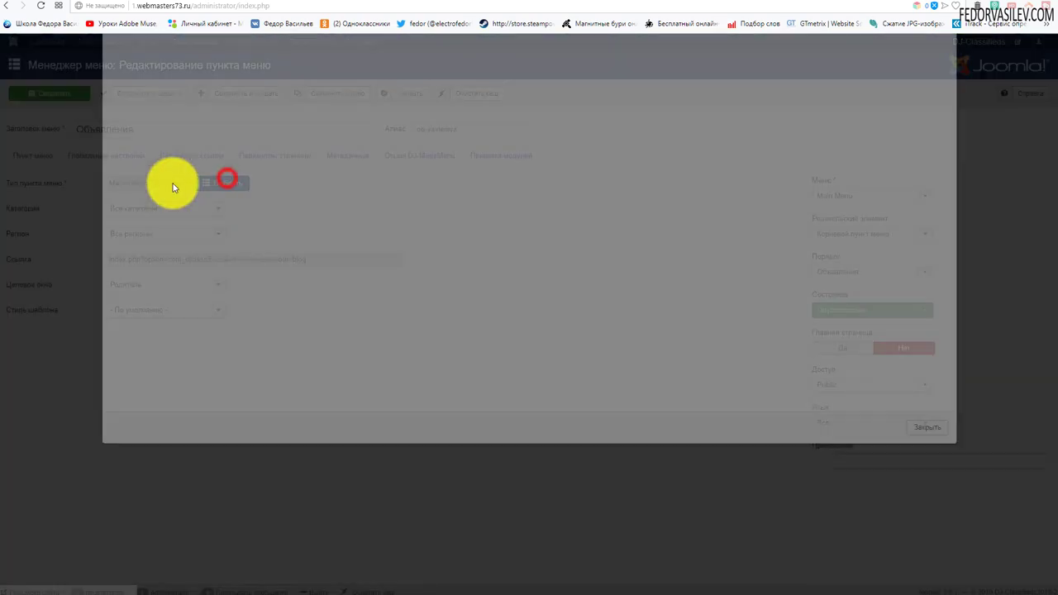
left_click(138, 106)
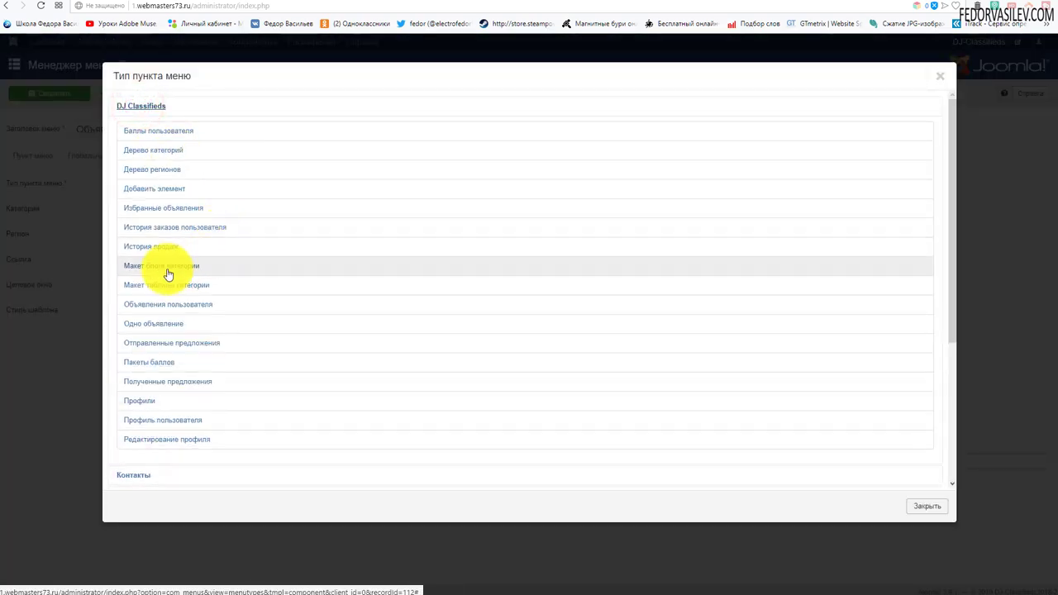
left_click(190, 266)
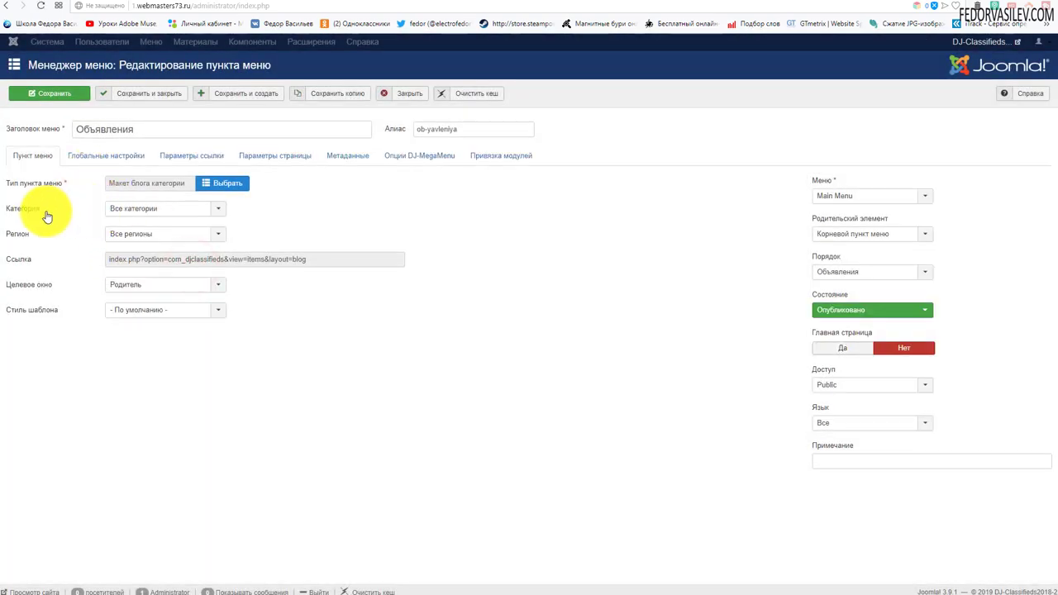
Step: Look through the categories available for the menu item, keeping "Все категории" selected
left_click(157, 210)
scroll(146, 347, "down", 3)
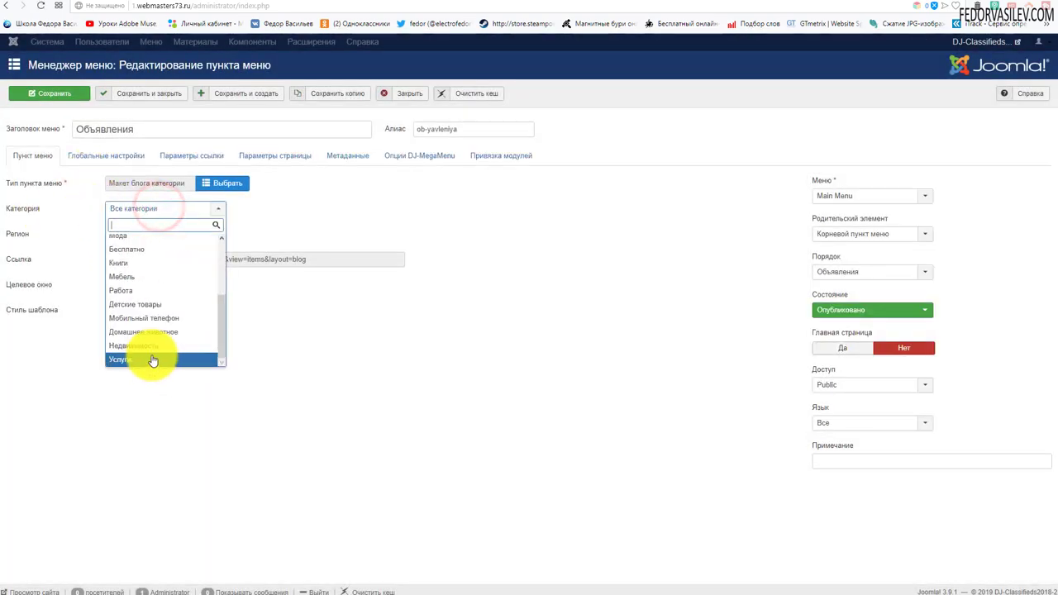
scroll(141, 269, "up", 3)
left_click(310, 217)
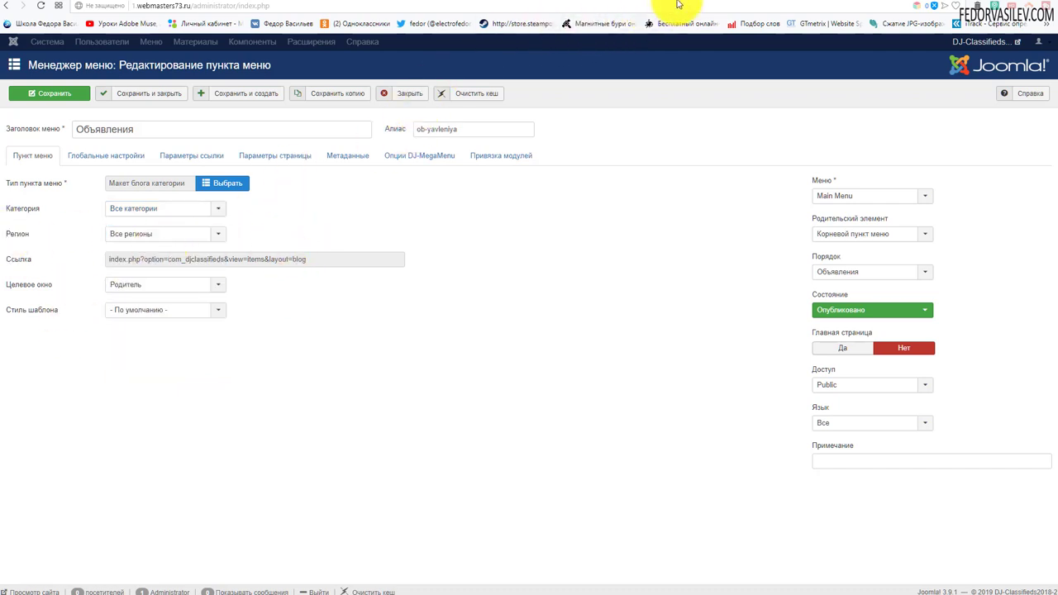
Step: Switch to the site's "Объявления" page and examine how the blog layout arranges the categories and ads
left_click(705, 3)
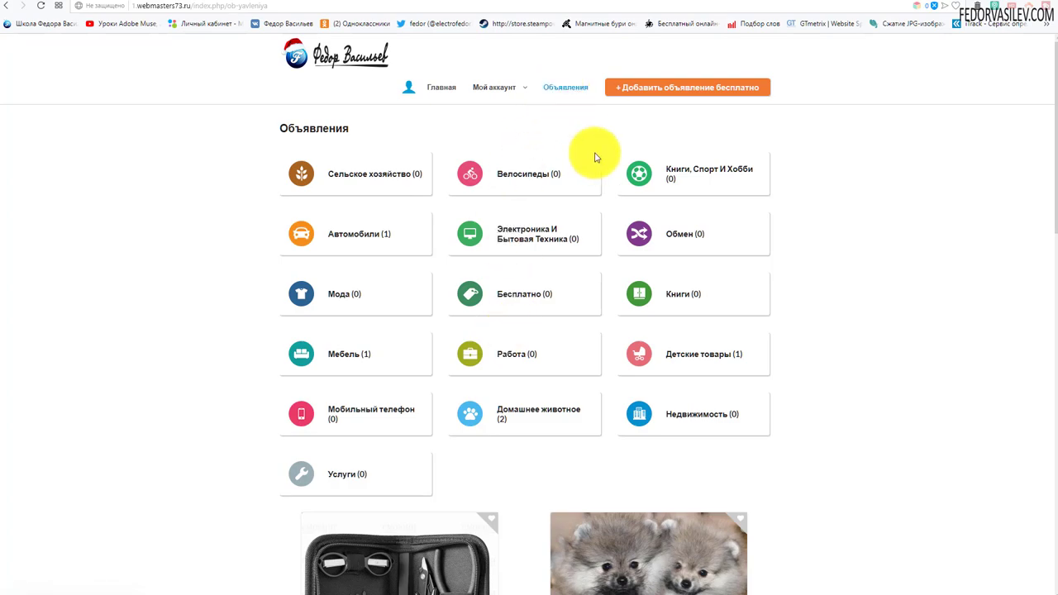
scroll(595, 157, "down", 3)
scroll(596, 157, "up", 2)
scroll(587, 158, "down", 10)
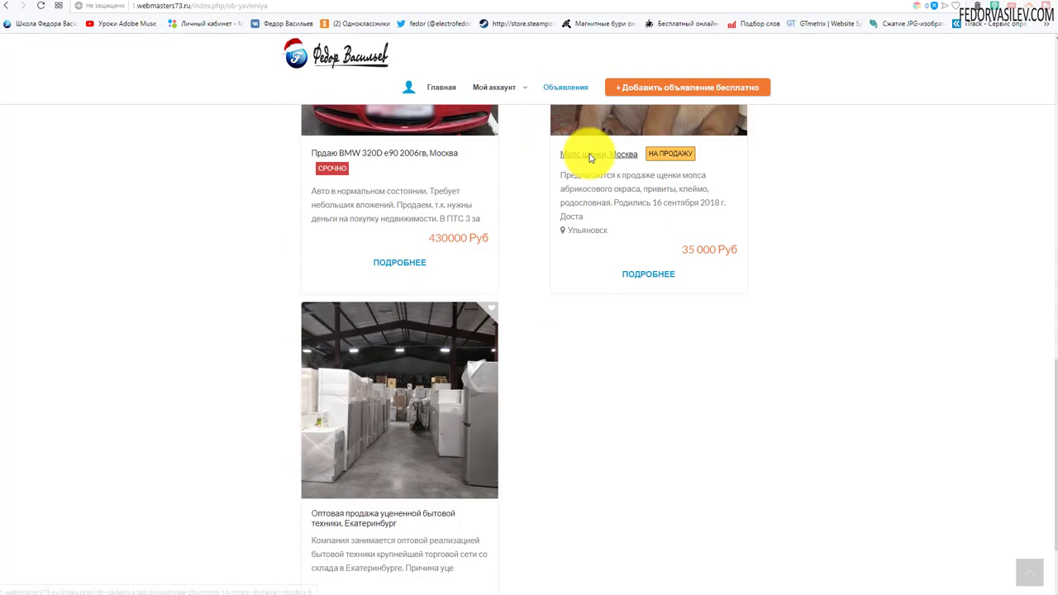
scroll(496, 272, "up", 4)
scroll(405, 314, "up", 6)
scroll(385, 249, "down", 7)
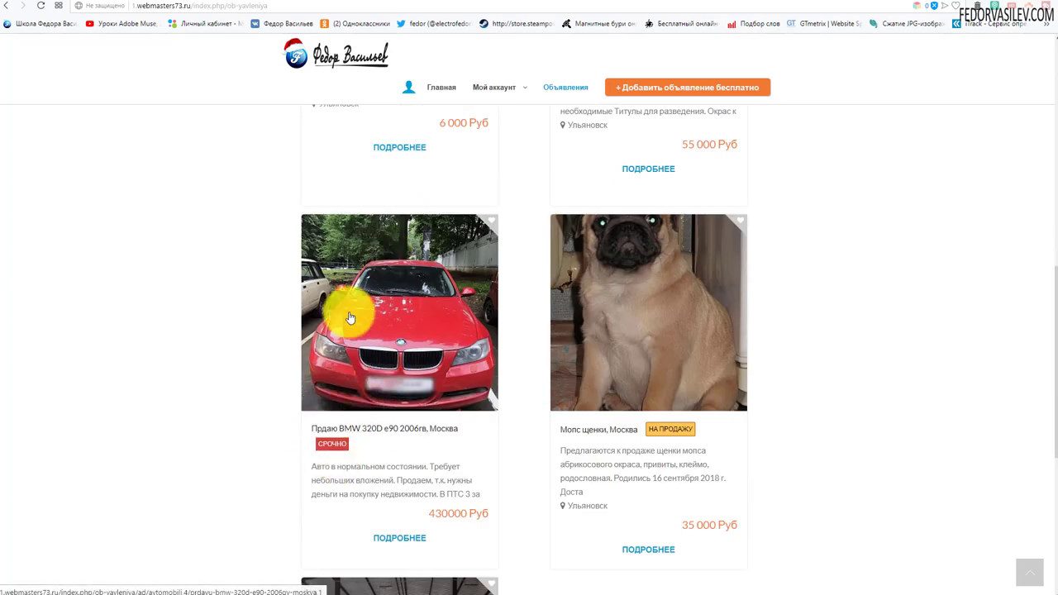
scroll(351, 336, "up", 5)
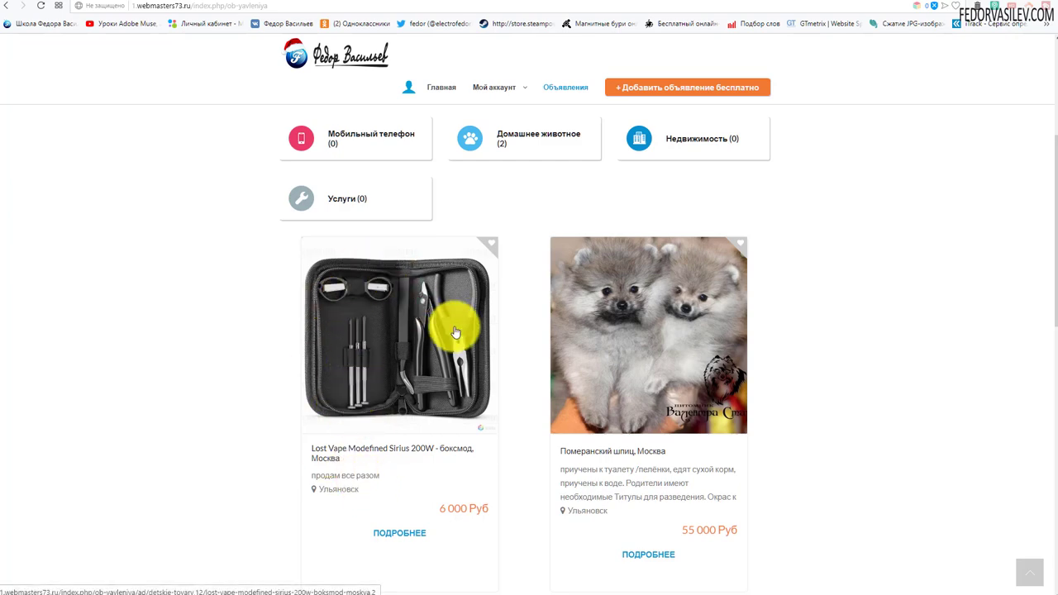
scroll(414, 281, "down", 3)
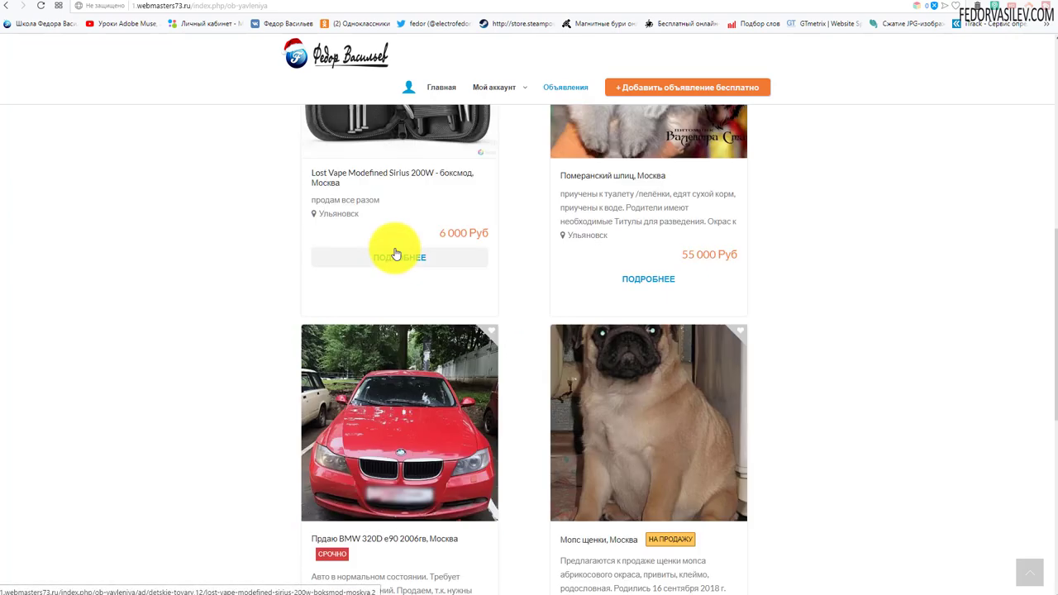
Step: Log in to the site with the prefilled credentials and open the "Объявления пользователя" page of the account
scroll(413, 282, "down", 2)
scroll(568, 90, "up", 9)
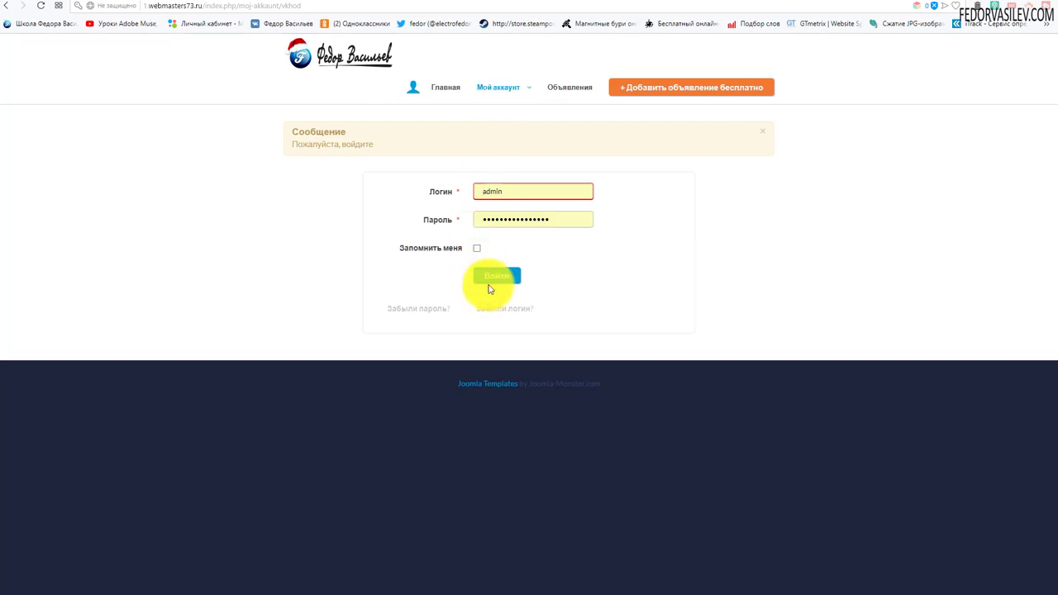
left_click(492, 277)
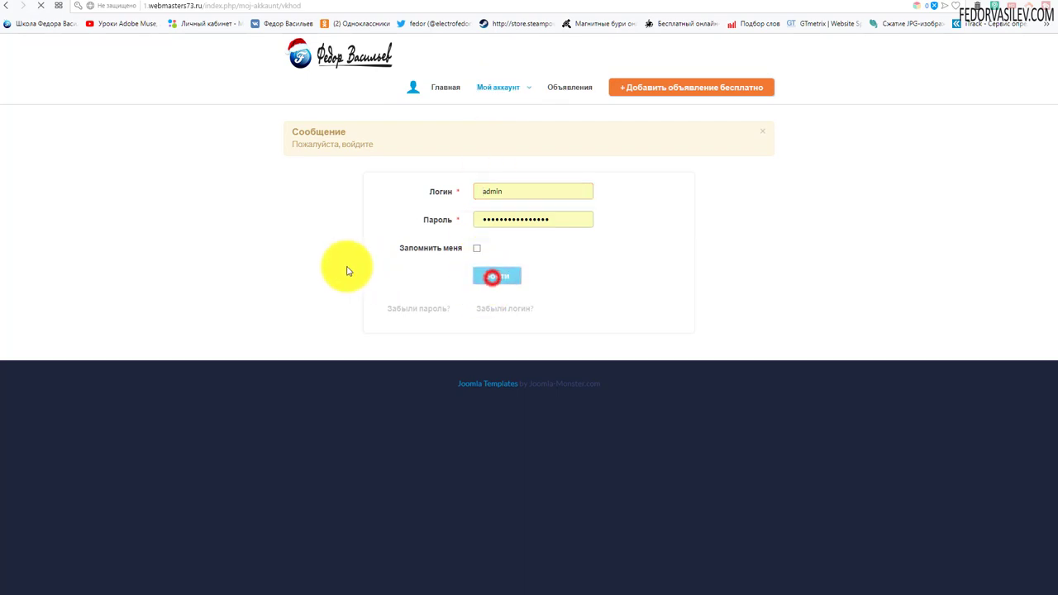
left_click(503, 146)
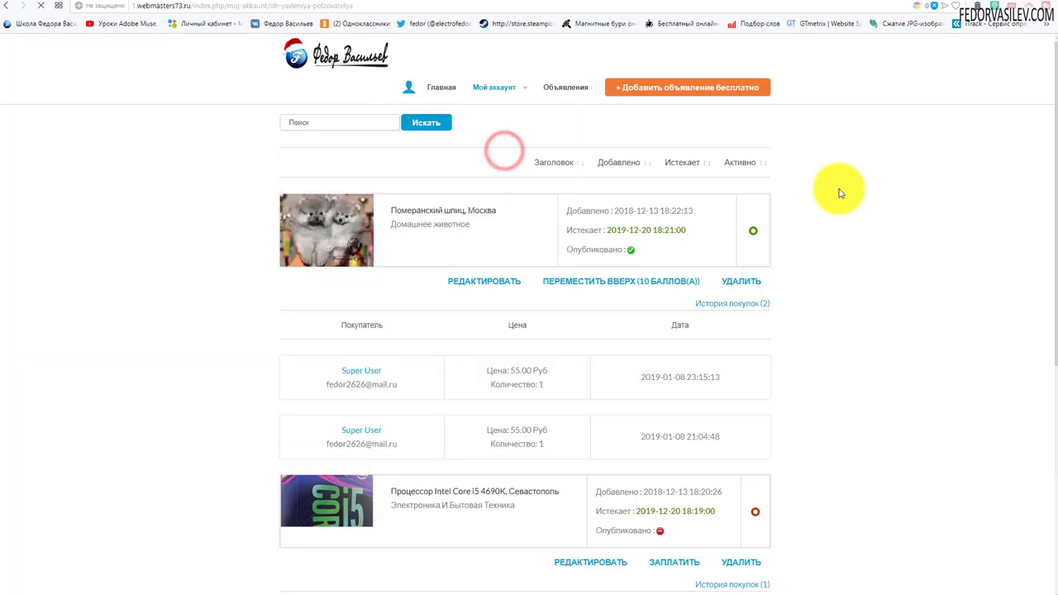
Step: Examine the user's own ads, compare their order with the "Объявления" page, and return to the user's ads list
scroll(372, 241, "down", 2)
mouse_move(372, 241)
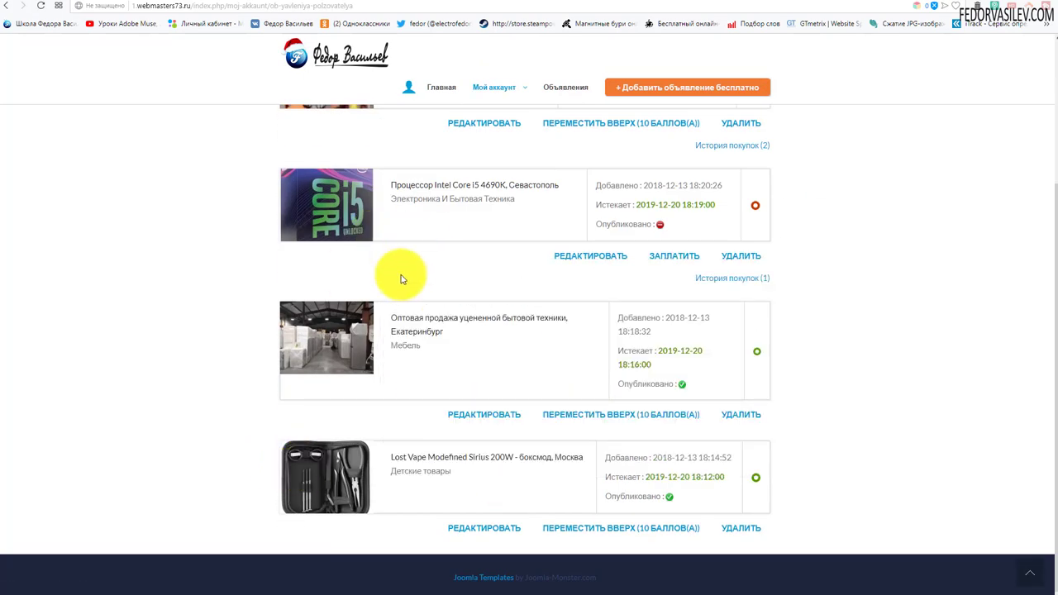
scroll(472, 367, "up", 2)
scroll(524, 236, "down", 2)
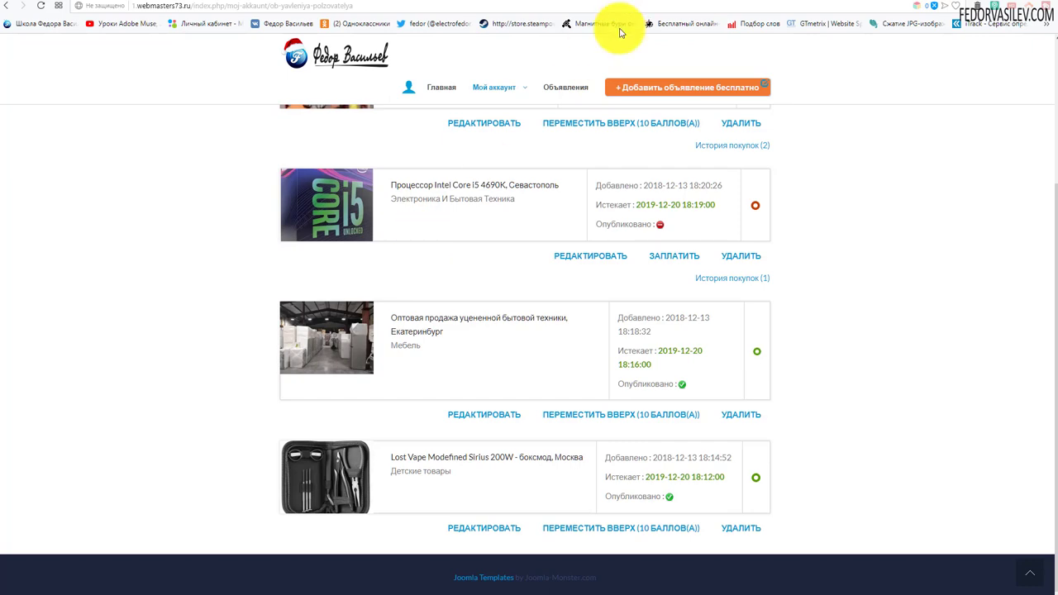
scroll(560, 116, "up", 2)
left_click(592, 92)
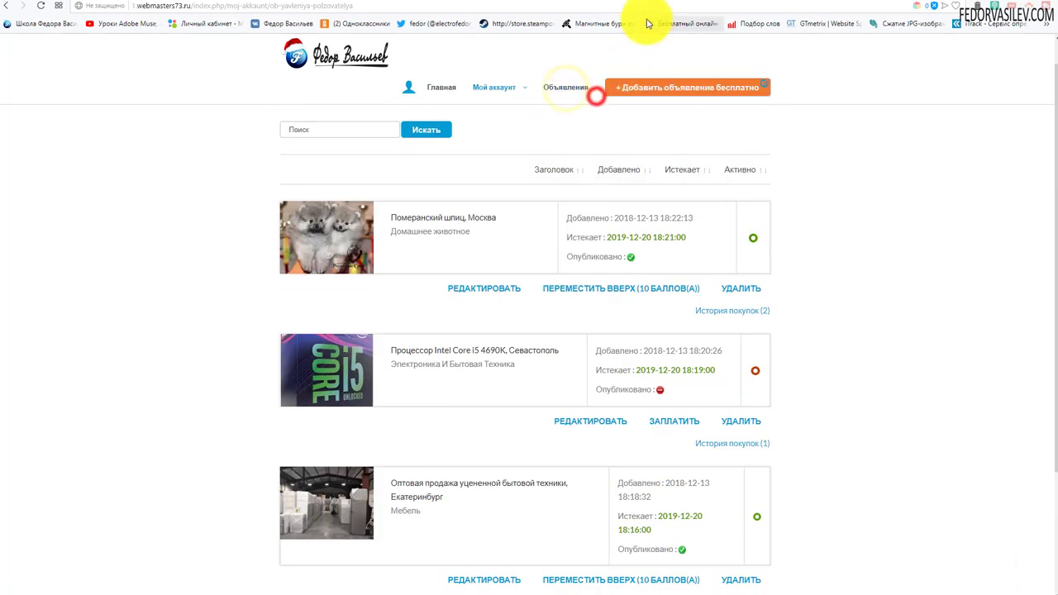
scroll(449, 276, "down", 3)
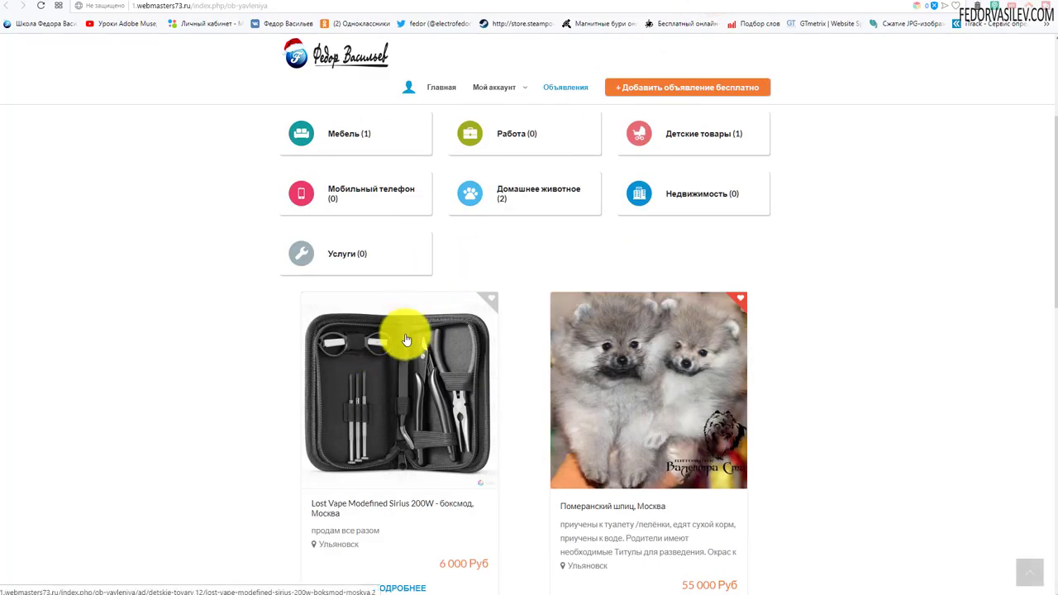
key("alt+Left")
scroll(589, 181, "down", 3)
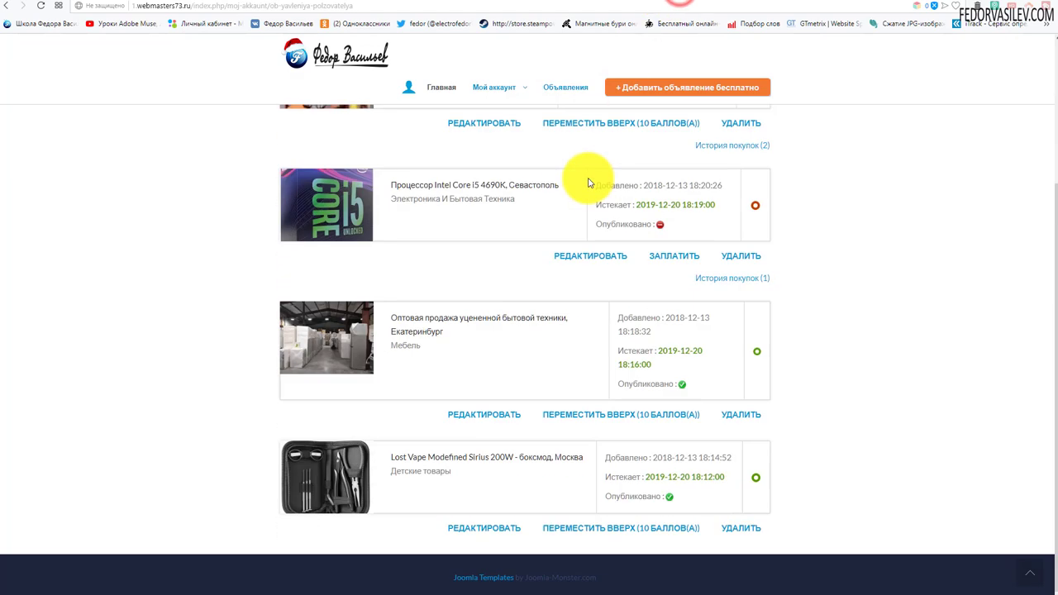
Step: Promote the "Оптовая продажа уцененной бытовой техники" ad with "Переместить вверх" for 10 points, accepting both agreements and paying from the points package
mouse_move(335, 332)
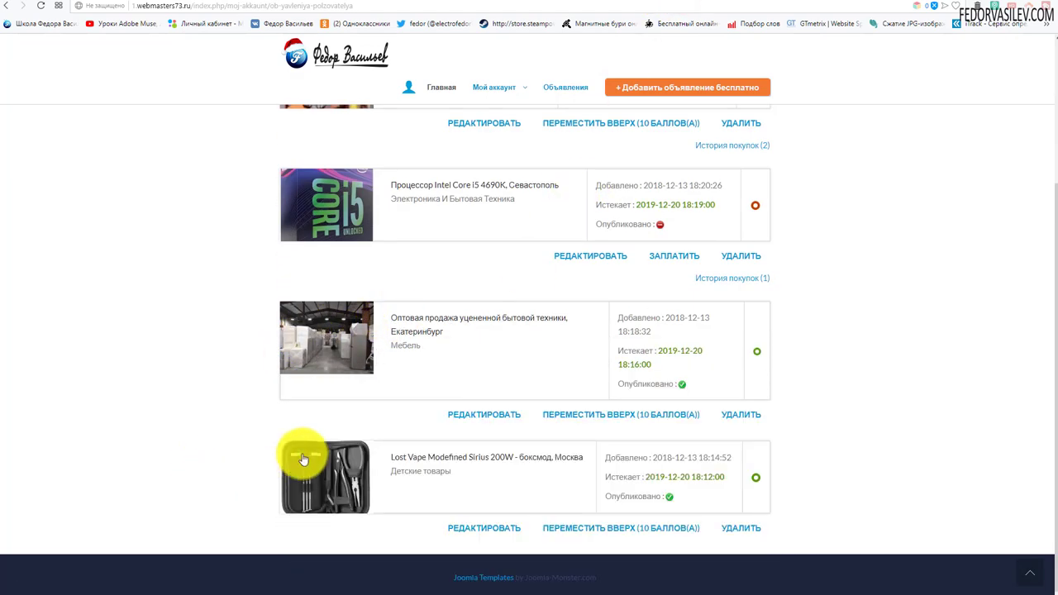
mouse_move(407, 475)
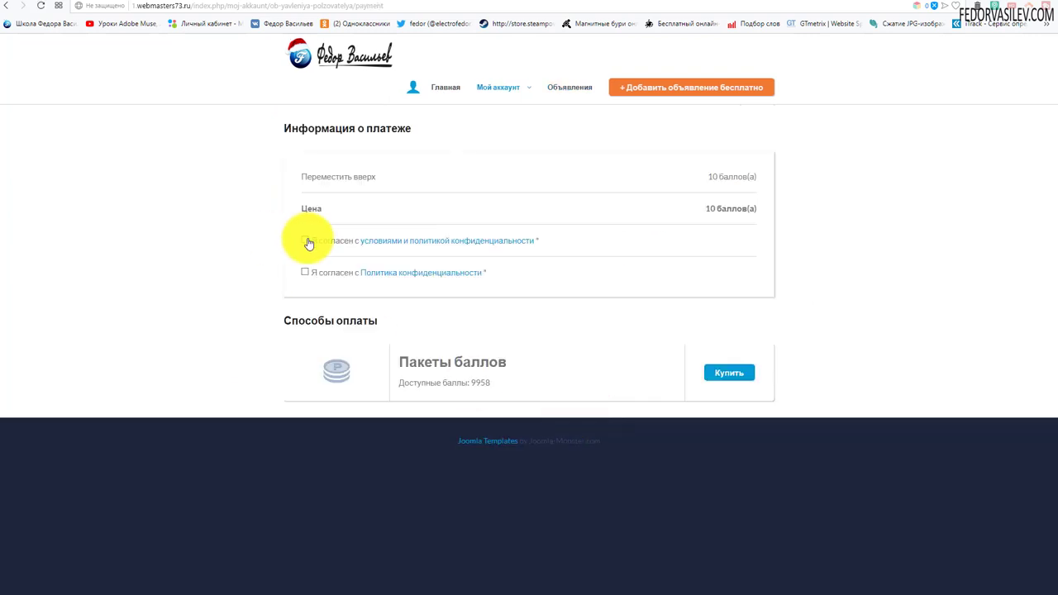
left_click(304, 272)
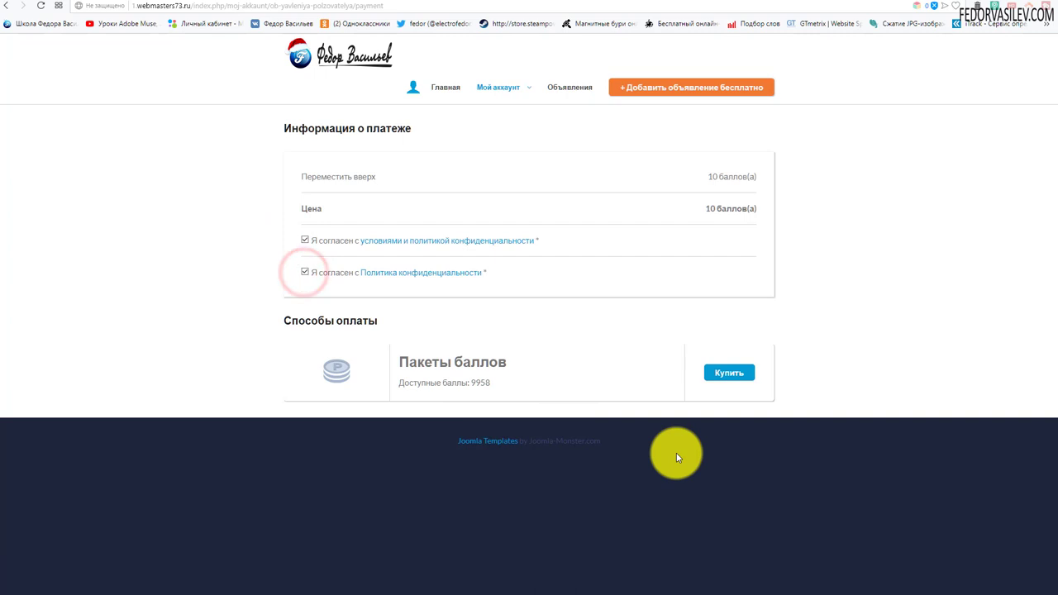
left_click(723, 371)
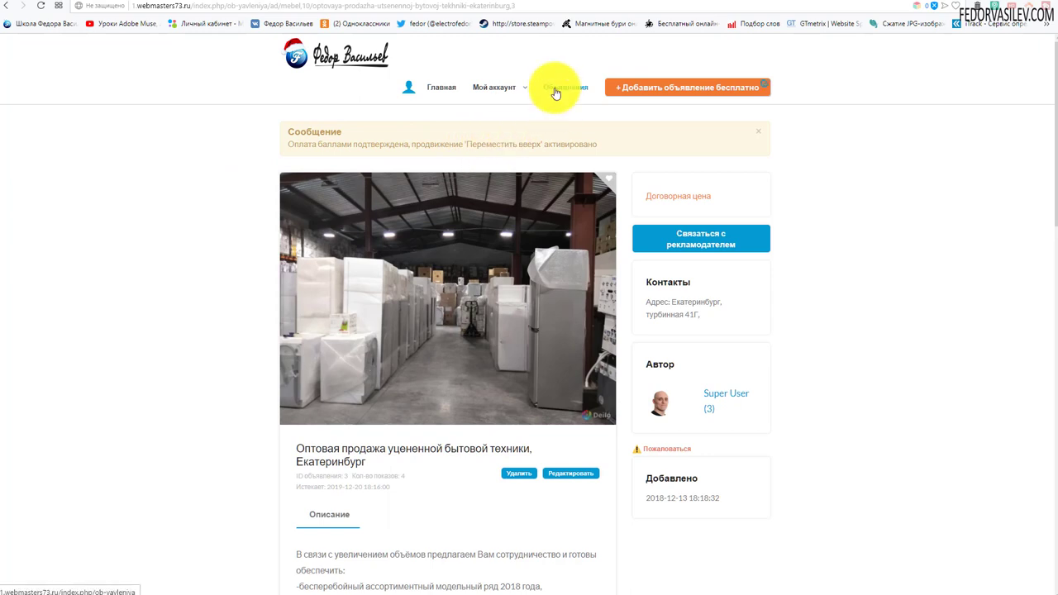
Step: Compare the promoted ad's place in the home page module with its place among the ads on the "Объявления" page
left_click(438, 90)
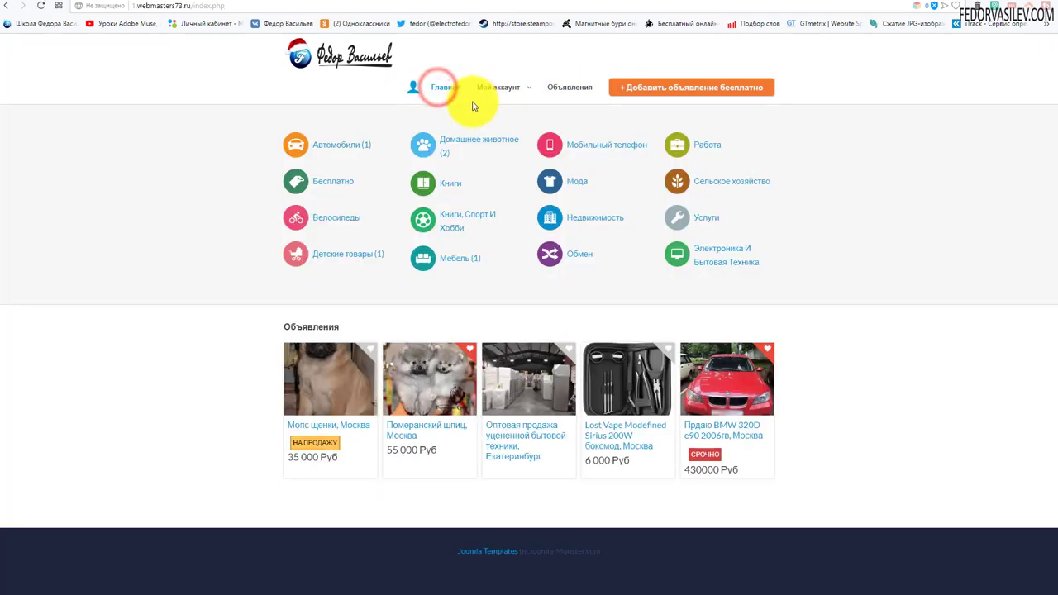
left_click(554, 94)
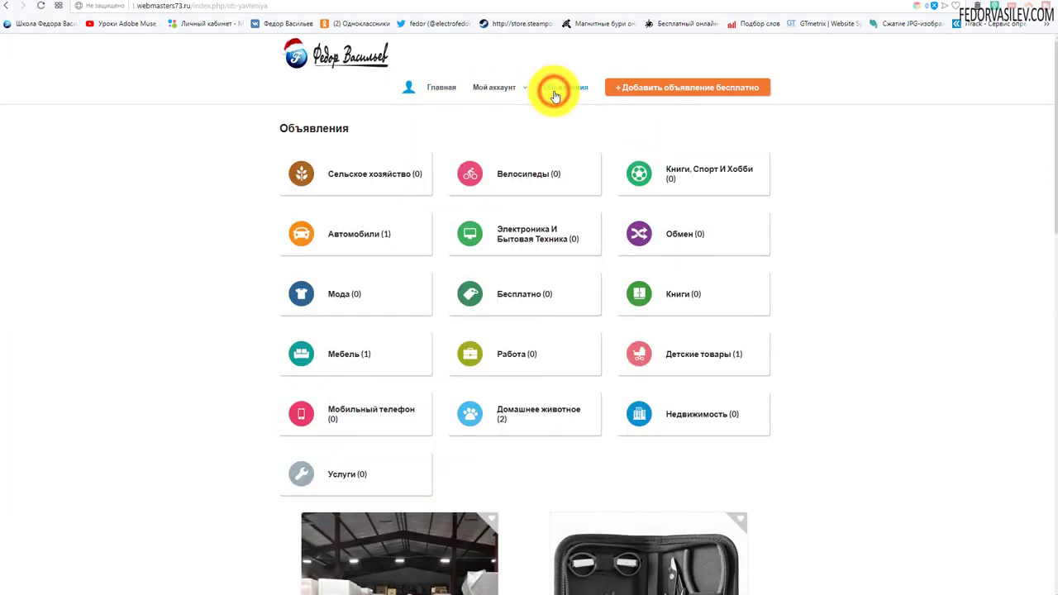
scroll(339, 248, "down", 4)
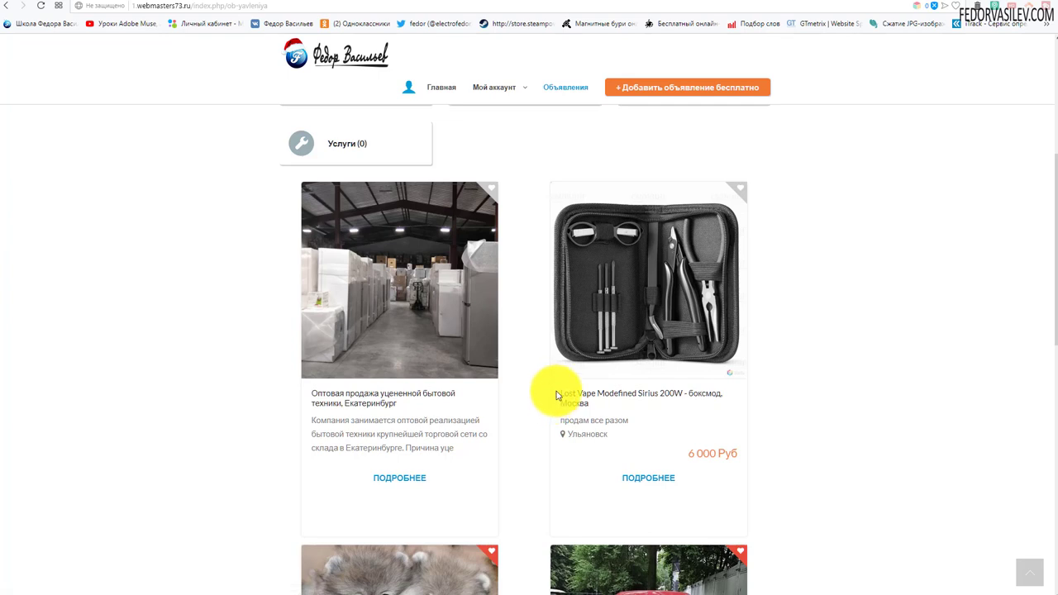
left_click_drag(556, 395, 644, 420)
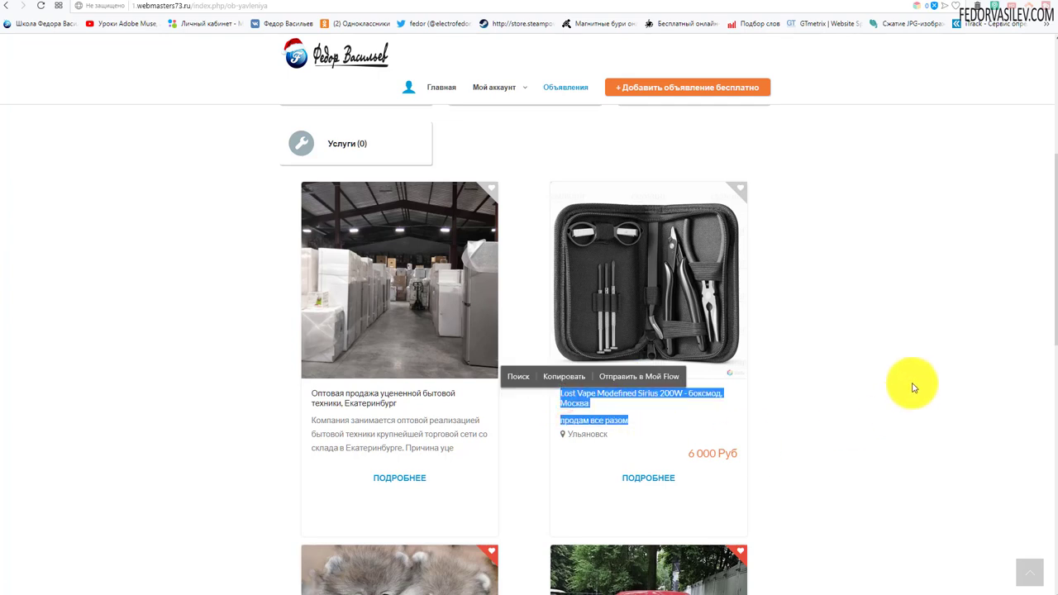
left_click(913, 384)
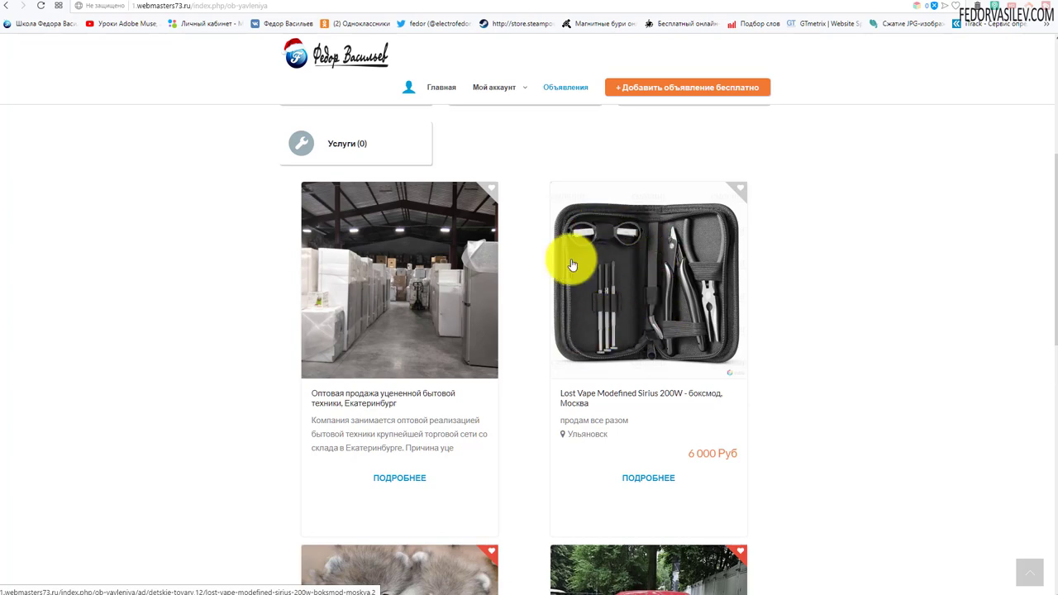
scroll(641, 240, "down", 8)
scroll(886, 485, "up", 8)
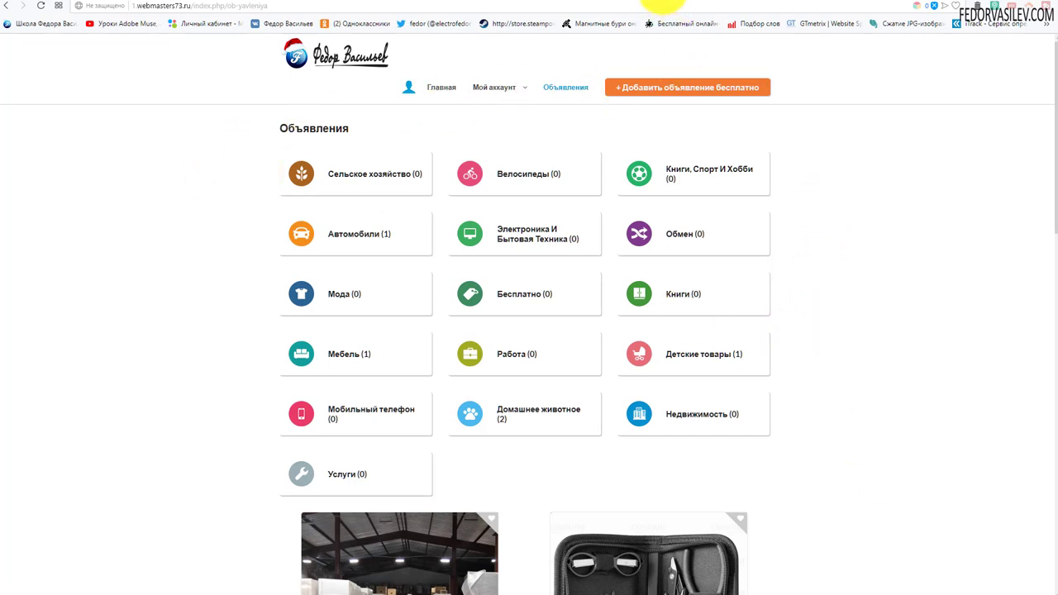
Step: Switch to the administration, open the DJClassifieds User Points module from the unpublished modules, and set its state to "Опубликовано"
left_click(653, 2)
left_click(346, 42)
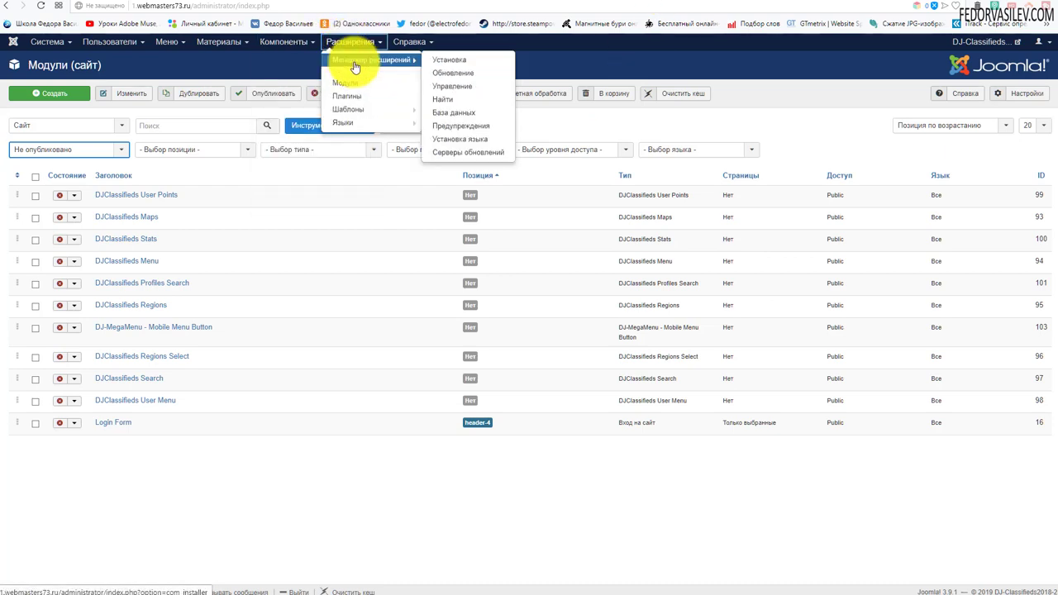
left_click(99, 152)
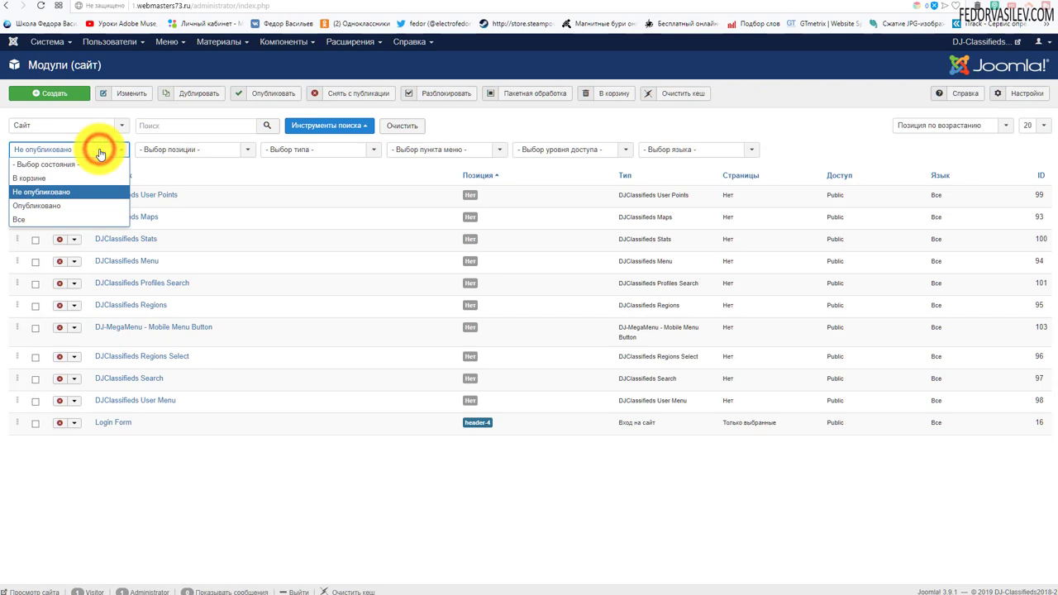
left_click(215, 165)
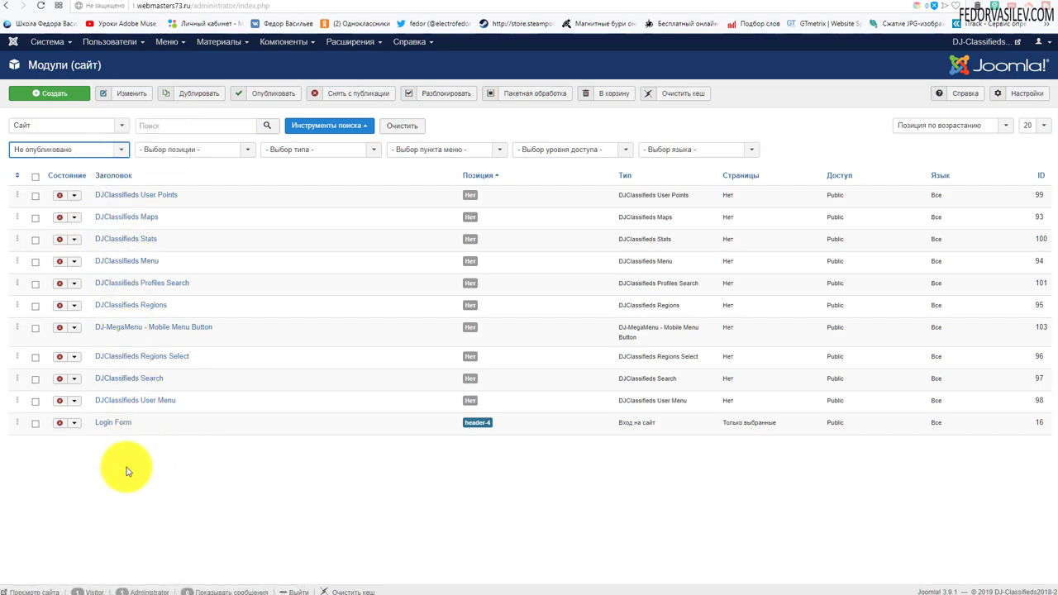
left_click(116, 197)
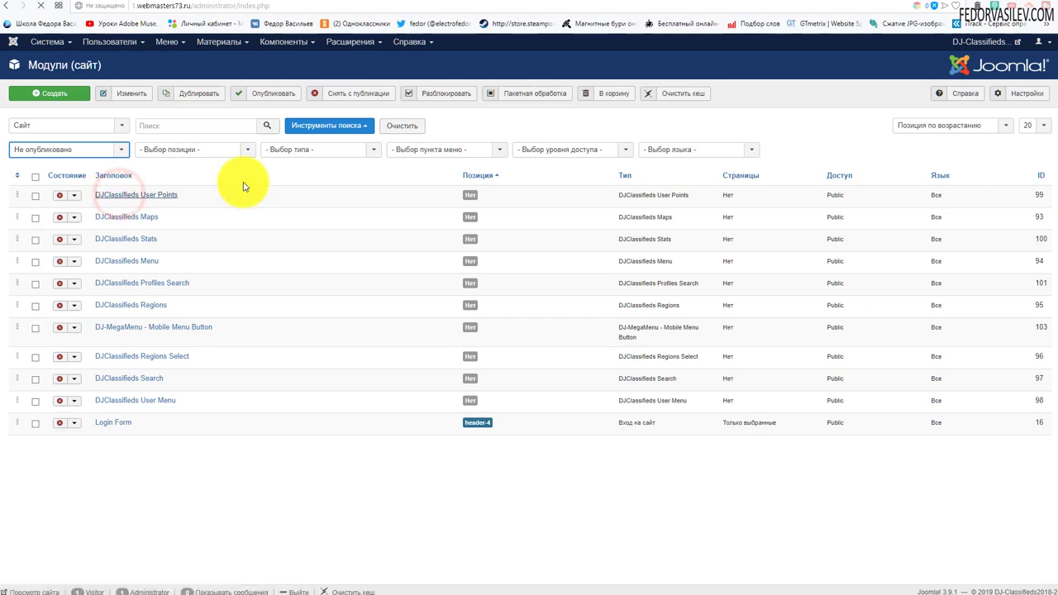
left_click(857, 271)
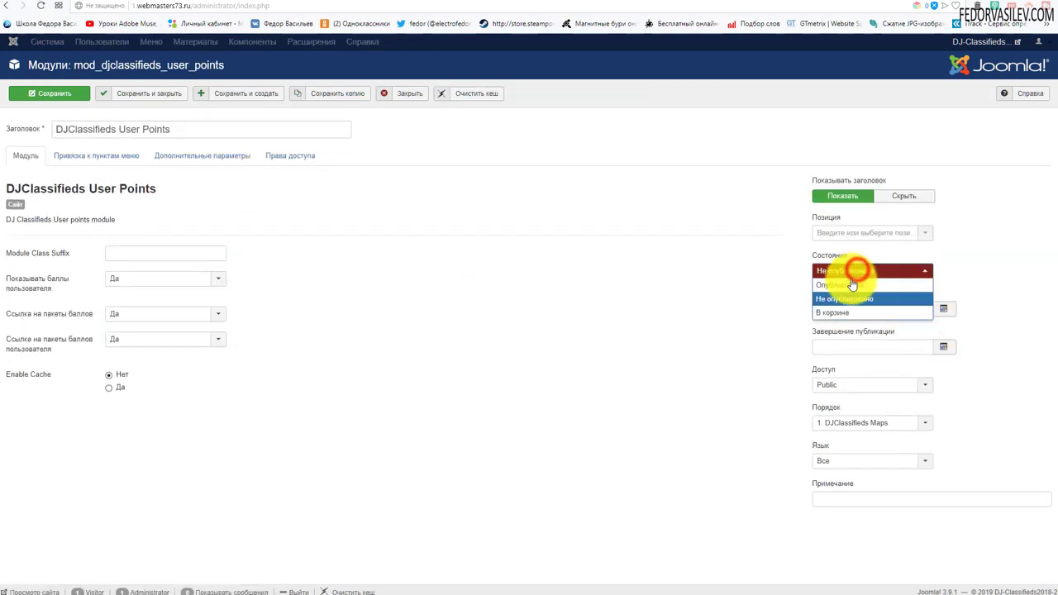
left_click(853, 285)
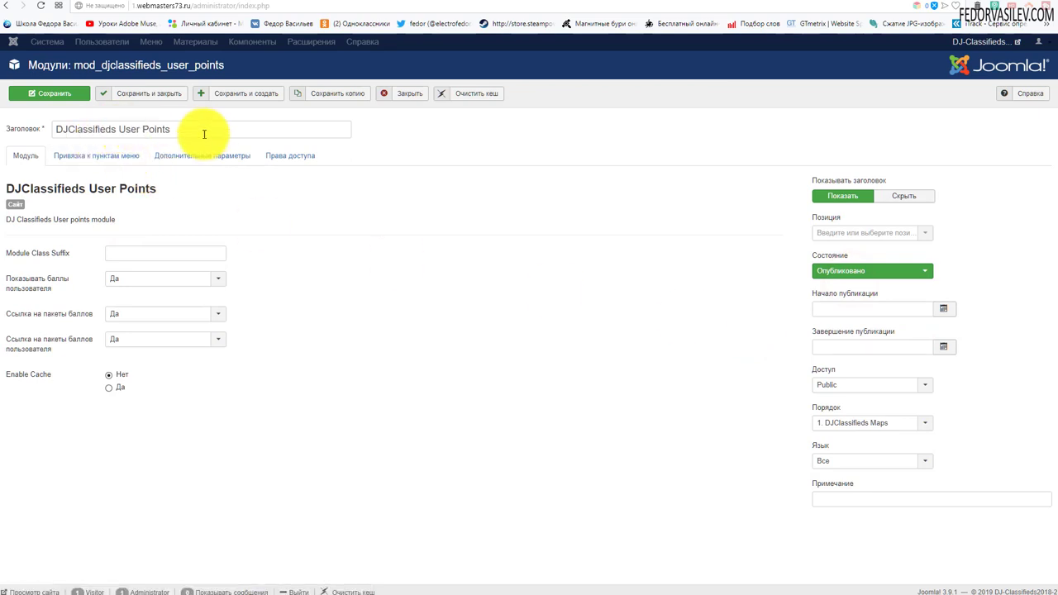
Step: Try hiding the title of the DJClassifieds User Points module, then restore its display to "Показать"
left_click_drag(191, 129, 11, 134)
left_click(419, 138)
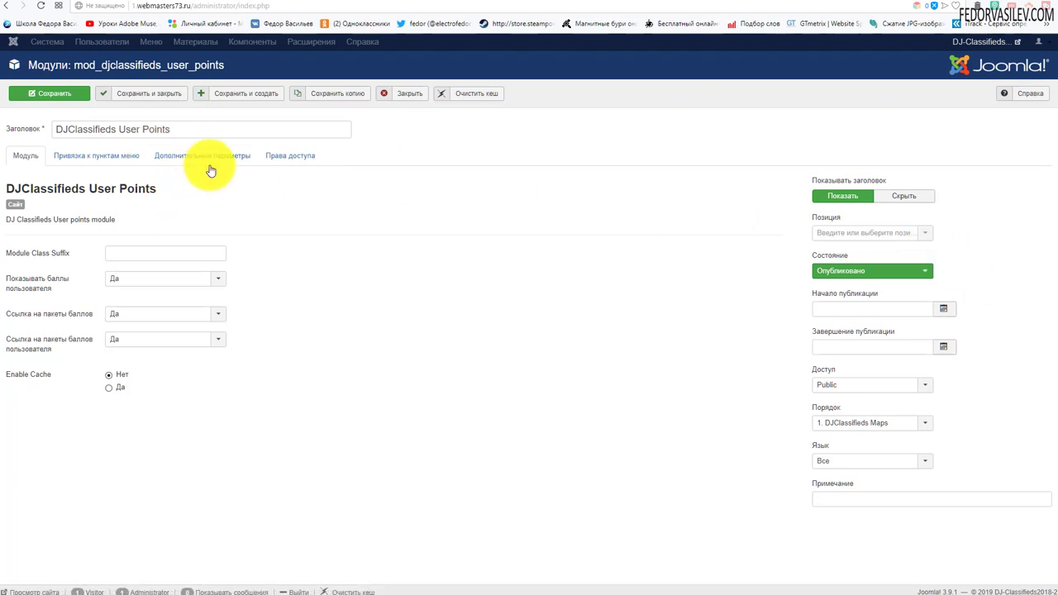
left_click(903, 196)
left_click(844, 198)
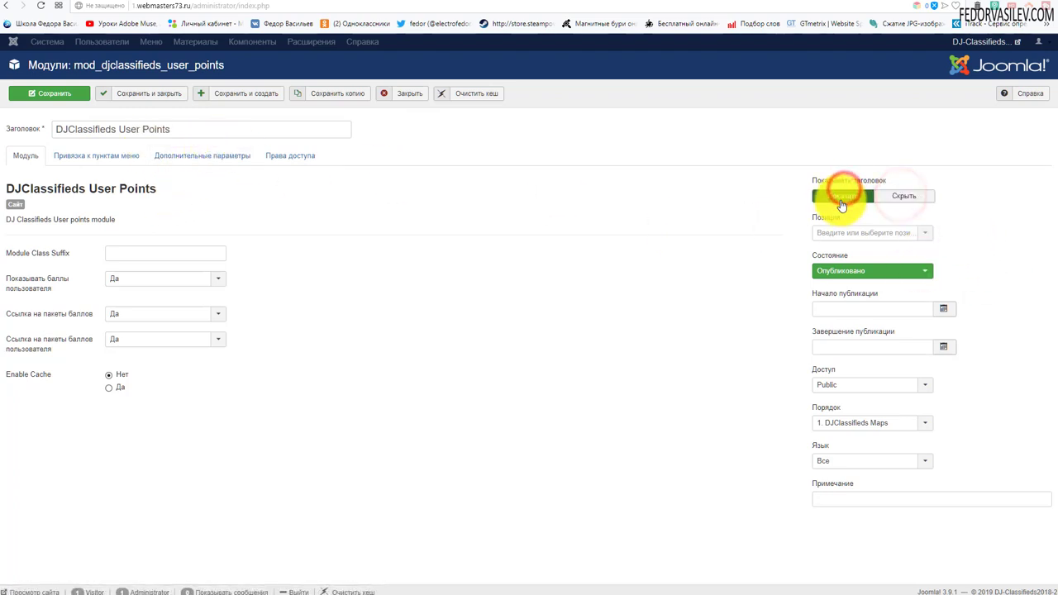
Step: Switch to the site and examine the layout of the "Мой аккаунт" page with its profile and ads table
left_click(699, 4)
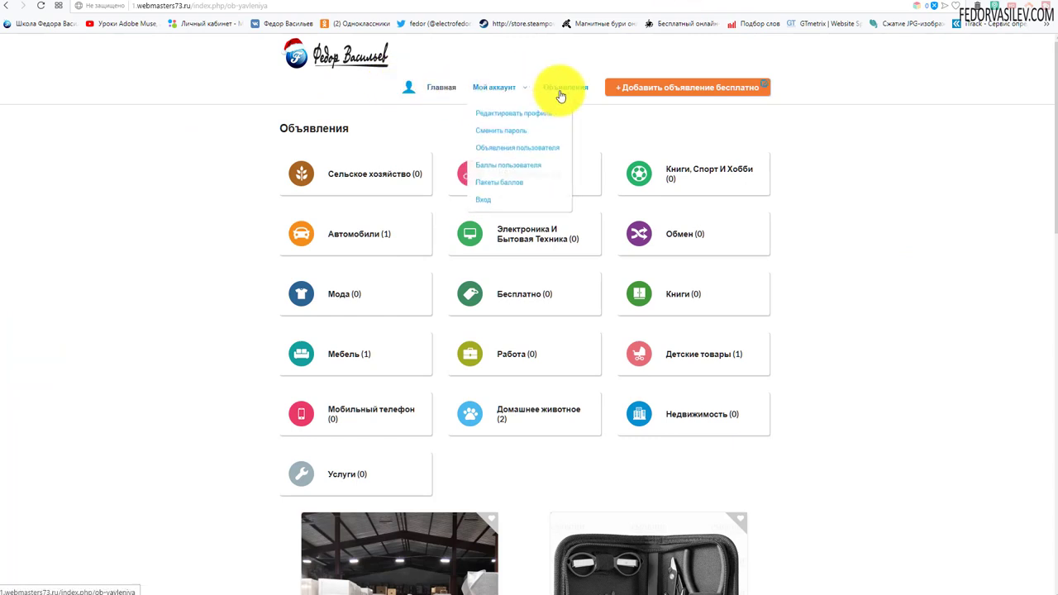
left_click(486, 88)
scroll(827, 165, "down", 2)
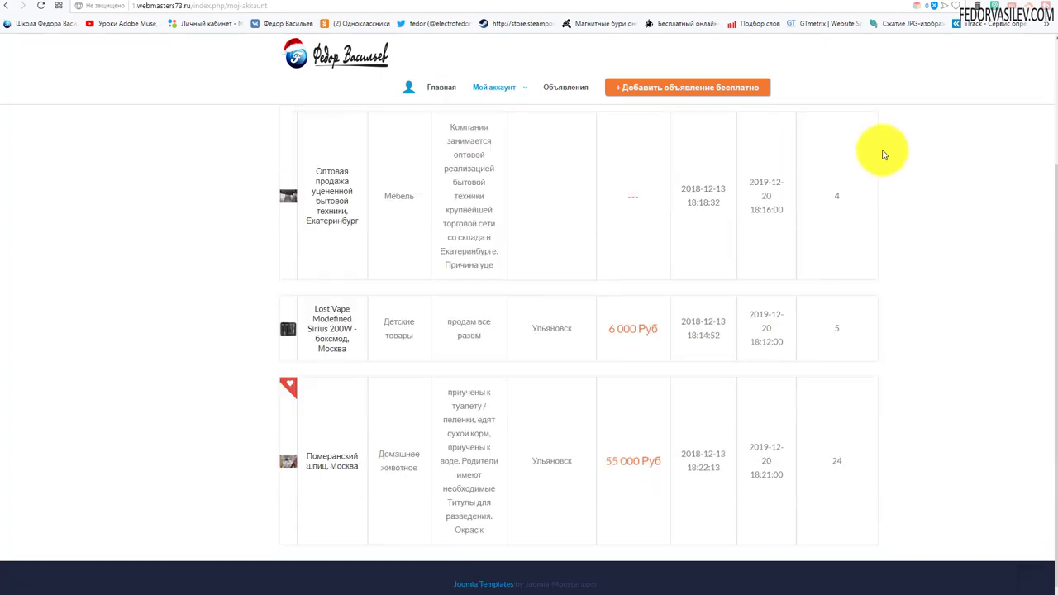
scroll(859, 165, "up", 2)
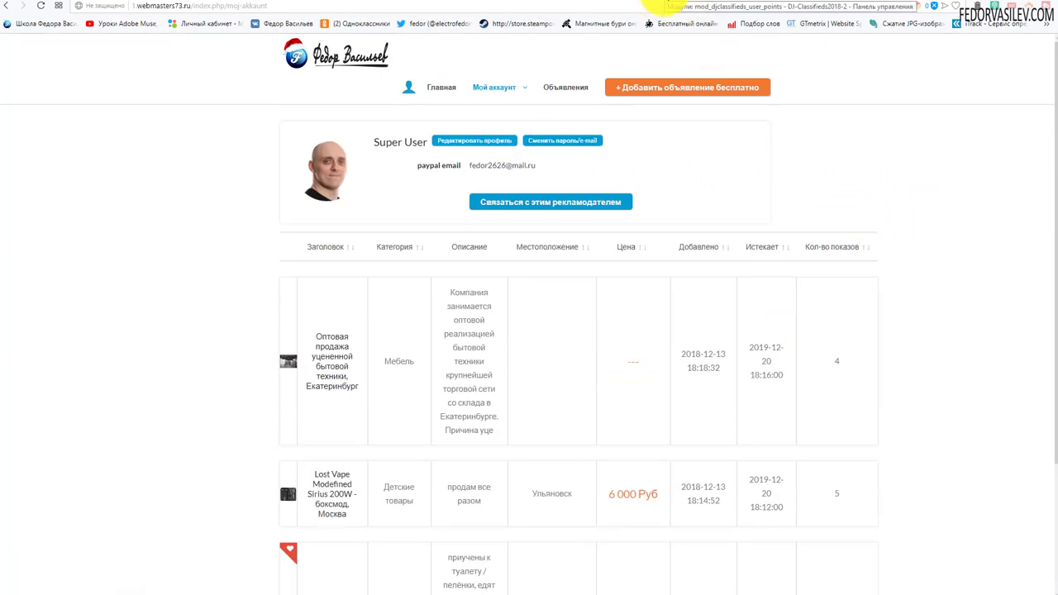
Step: Switch to the administration and set the DJClassifieds User Points module's position to "Right Column [right-column]"
left_click(659, 5)
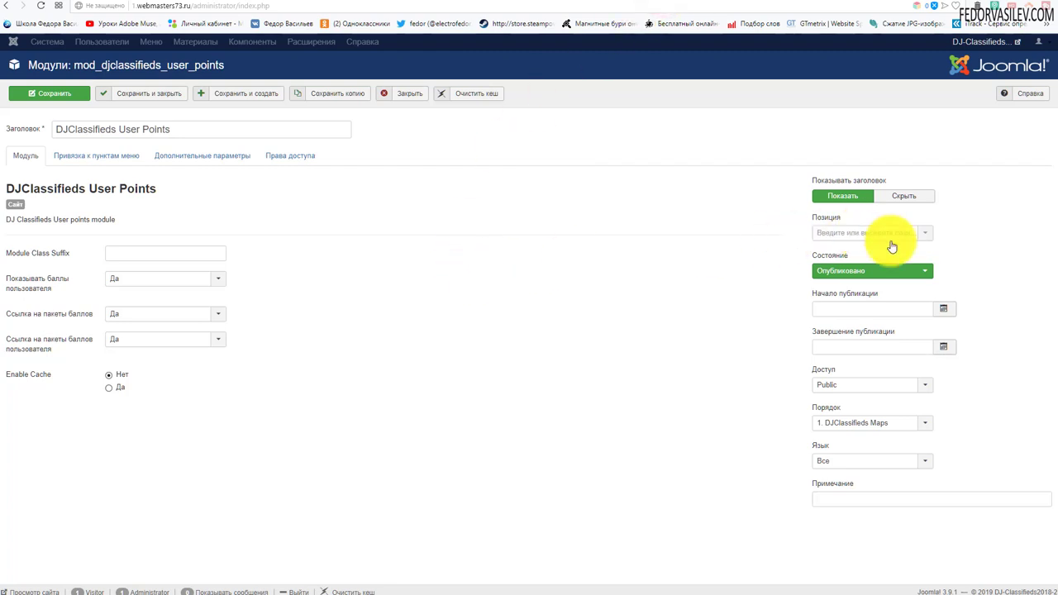
left_click(924, 238)
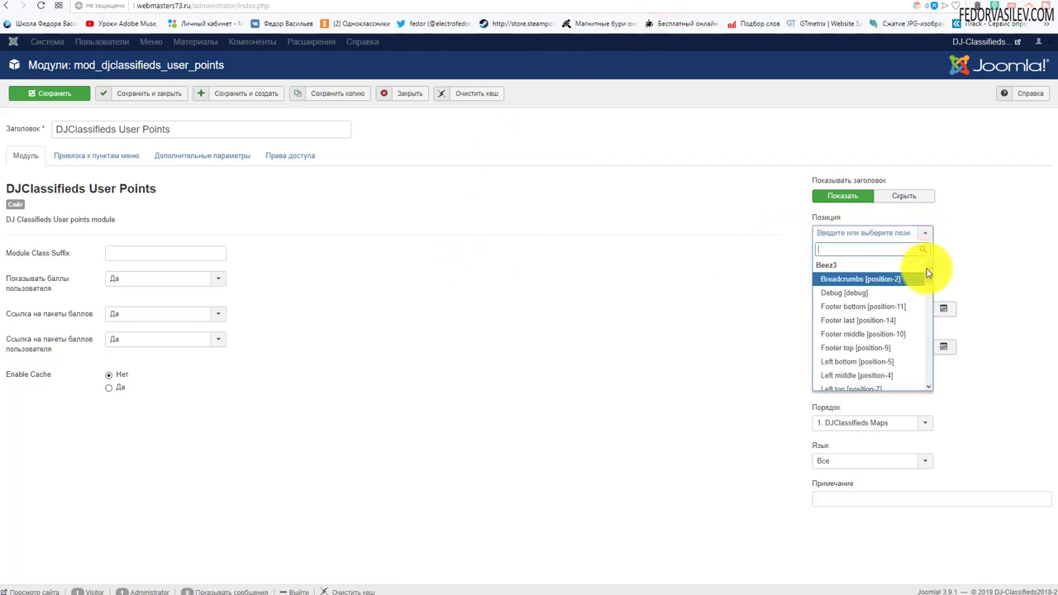
scroll(927, 281, "down", 5)
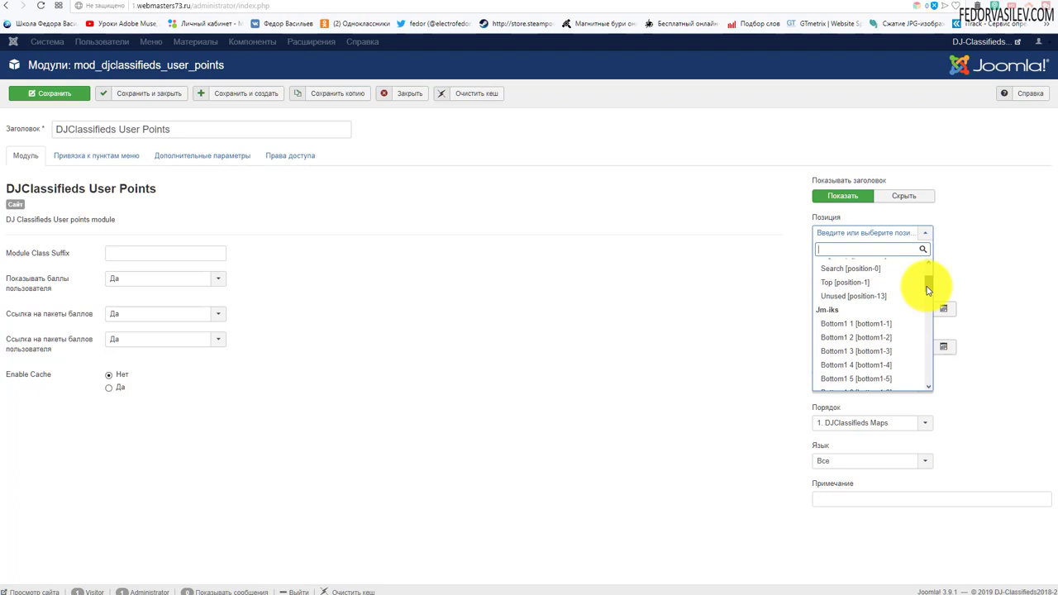
scroll(927, 289, "down", 5)
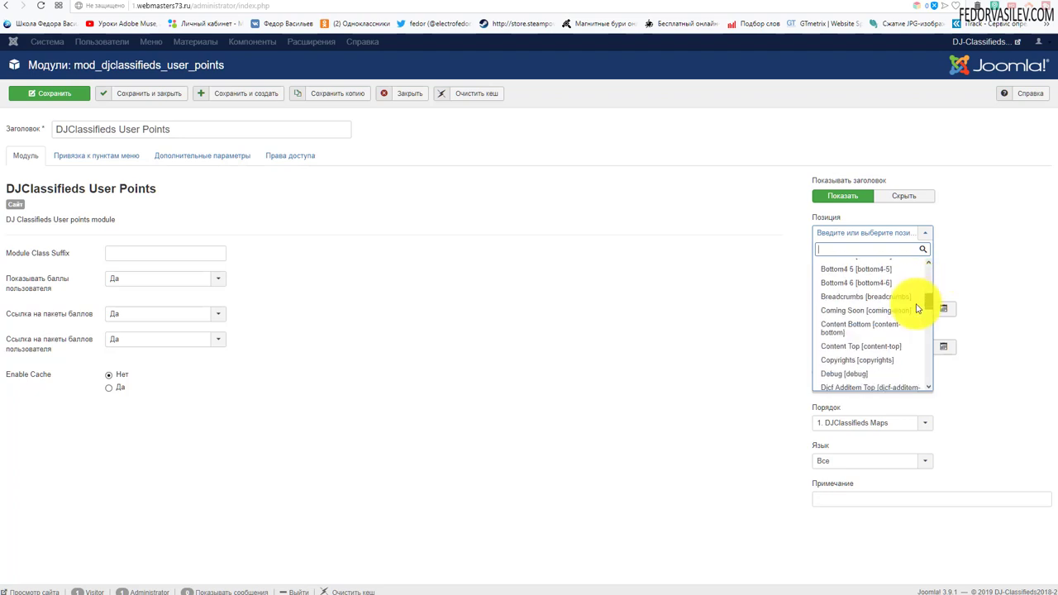
scroll(916, 308, "down", 10)
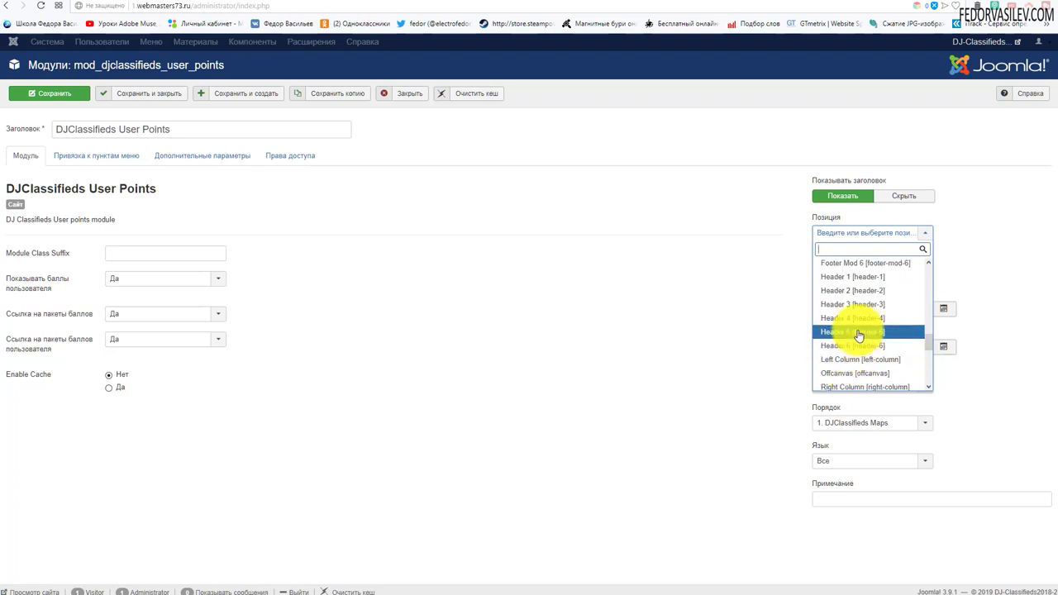
scroll(852, 343, "down", 2)
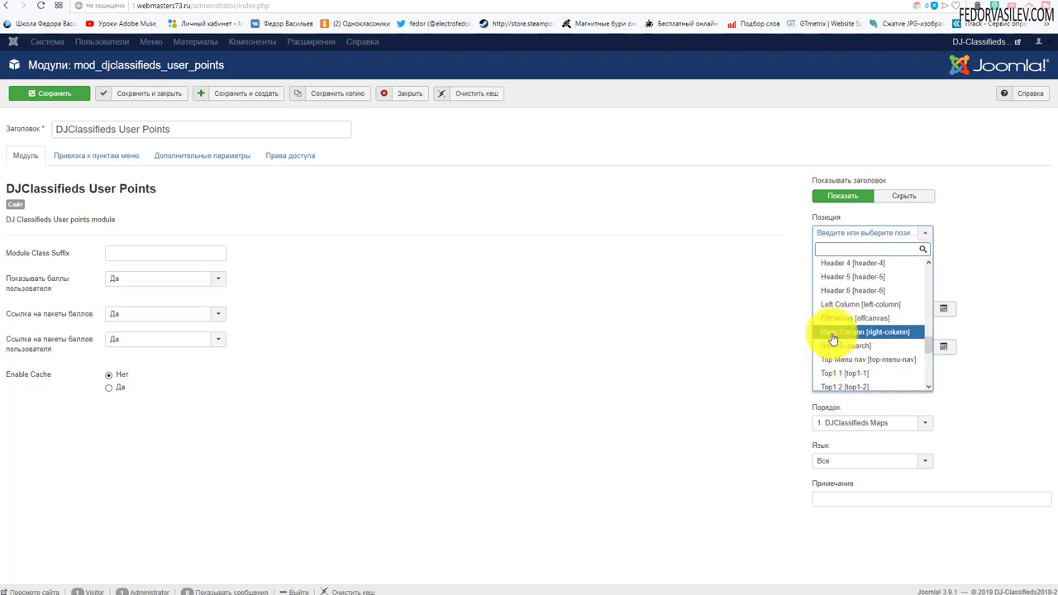
left_click(853, 334)
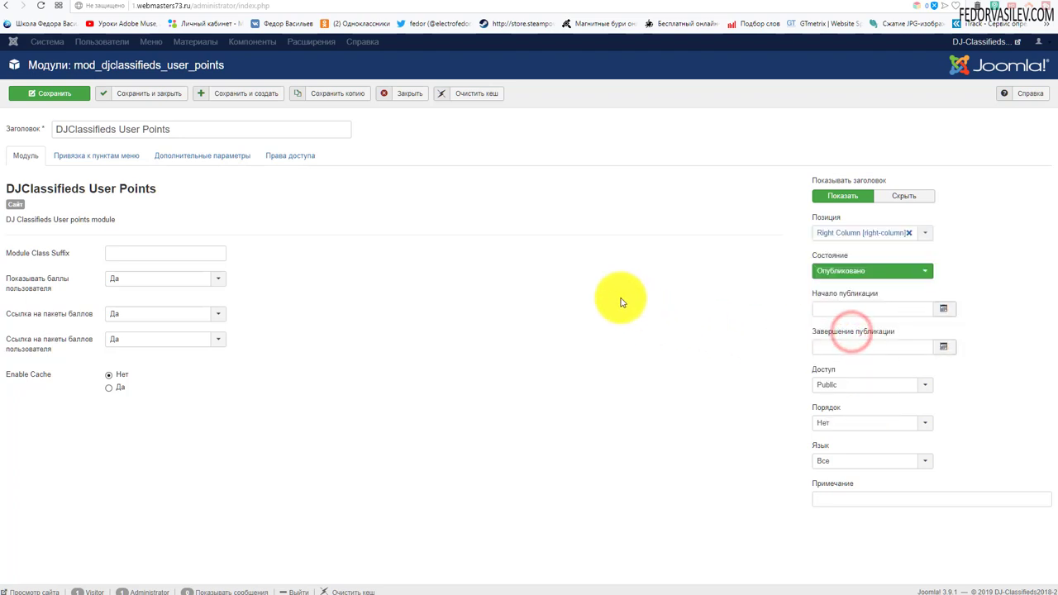
Step: Assign the DJClassifieds User Points module only to the "Мой аккаунт" menu item and save the module
left_click(108, 160)
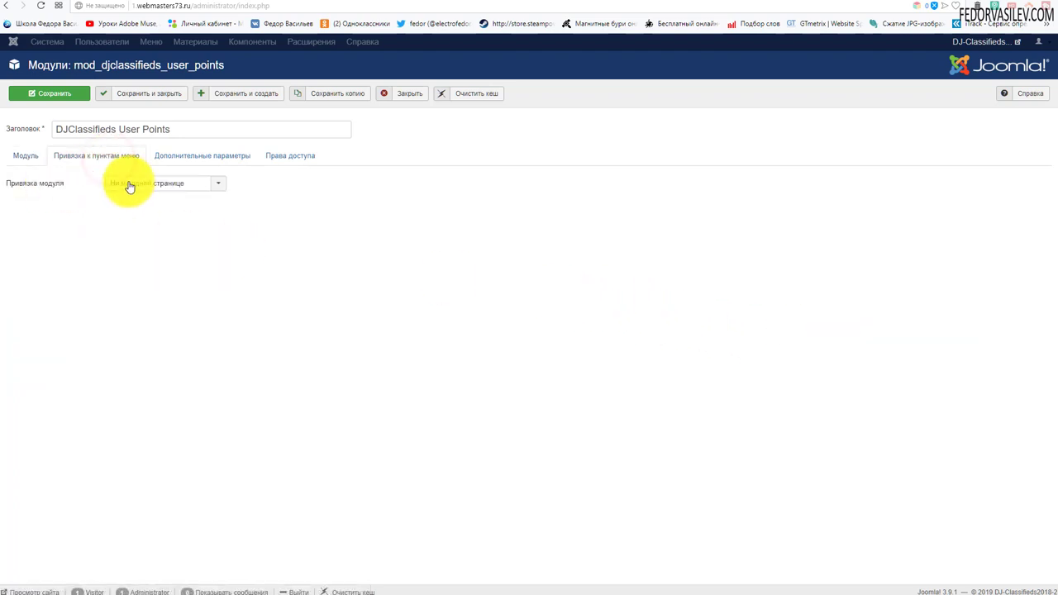
left_click(128, 182)
left_click(154, 225)
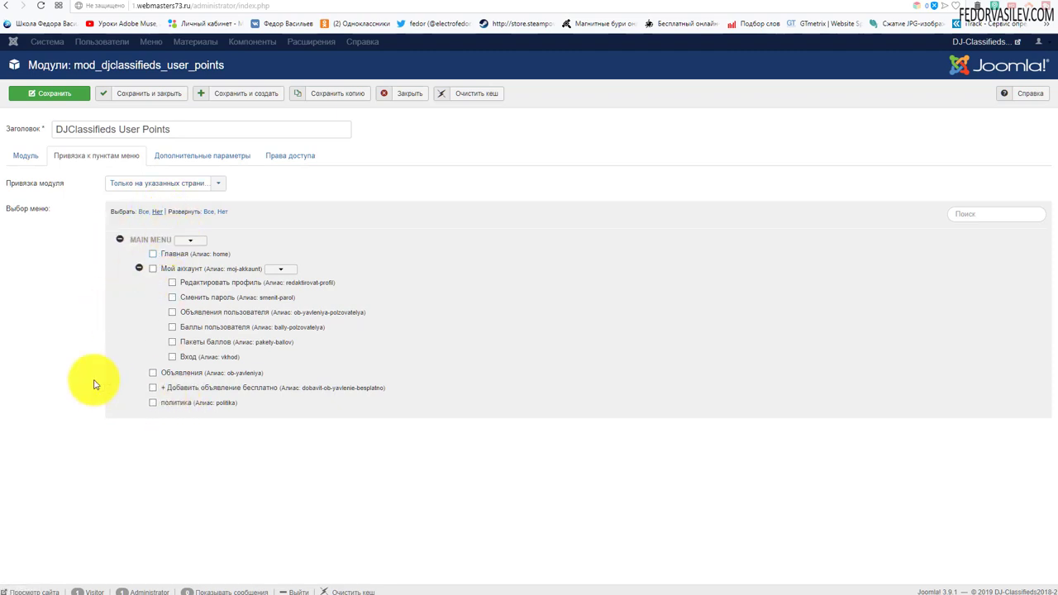
left_click(153, 270)
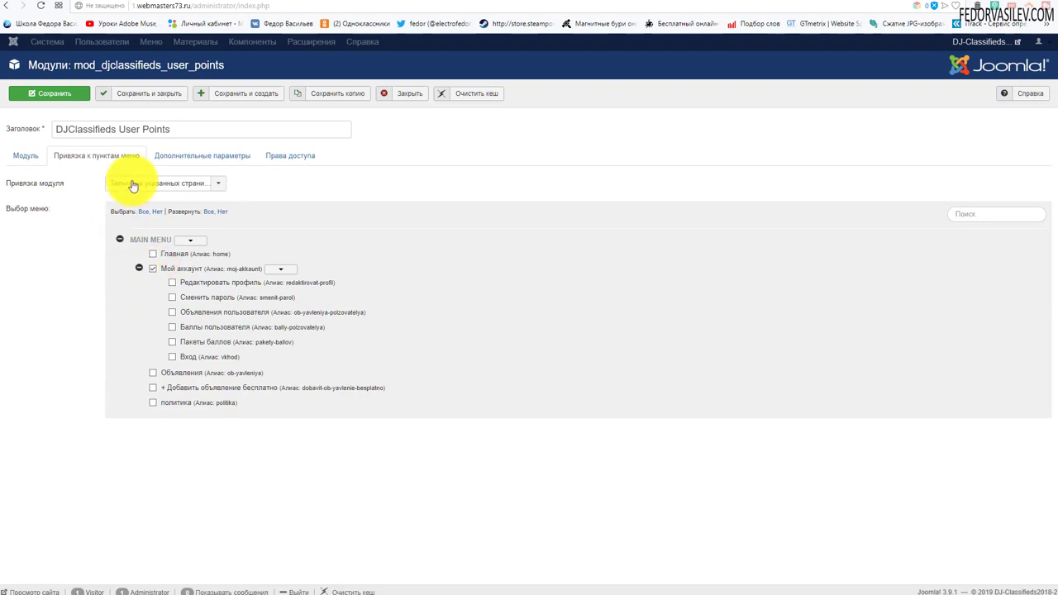
left_click(172, 156)
left_click(33, 155)
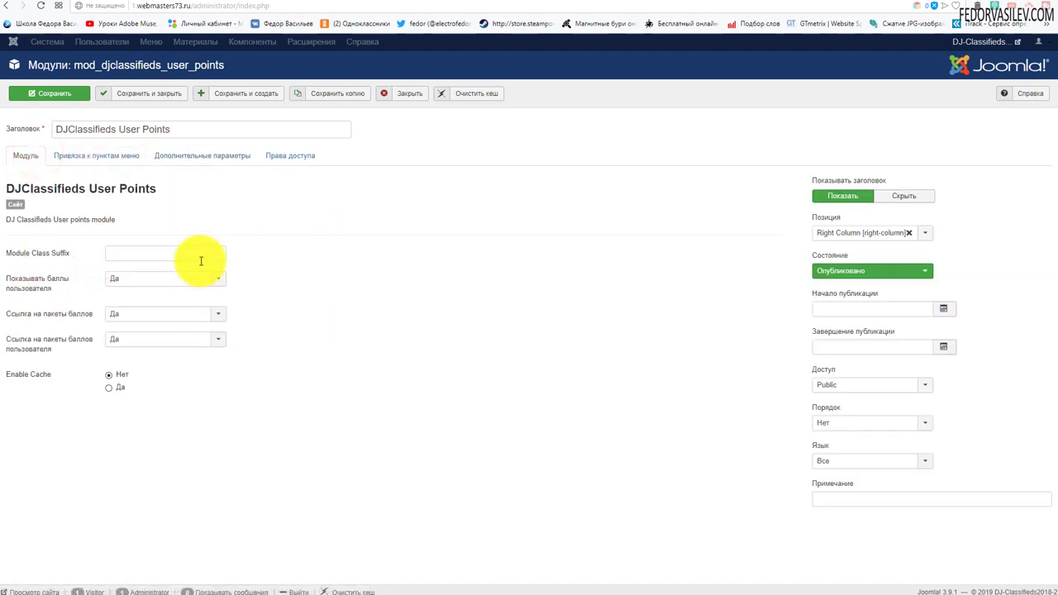
left_click(326, 286)
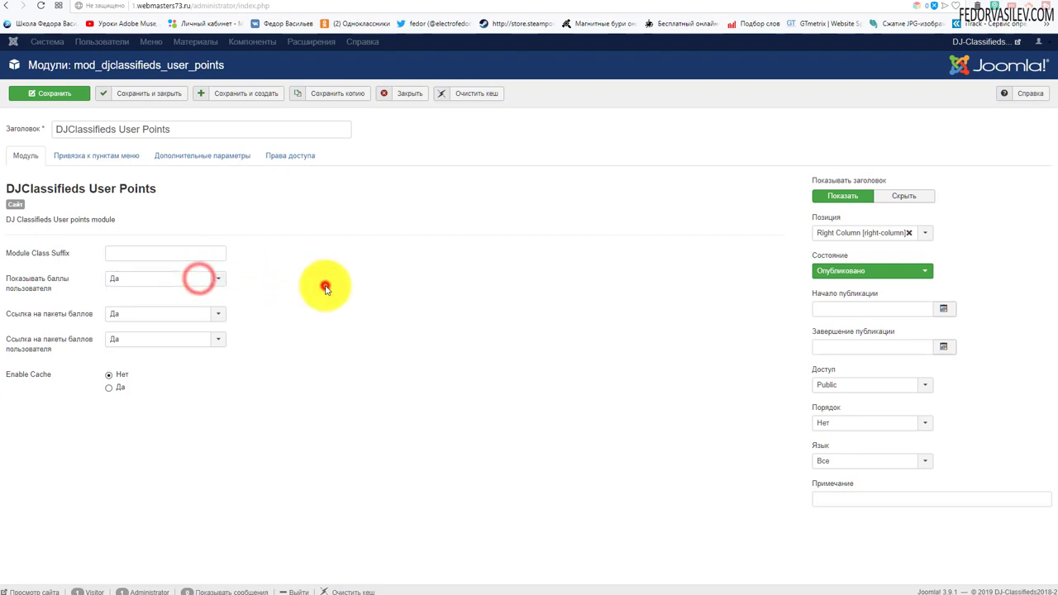
left_click(48, 95)
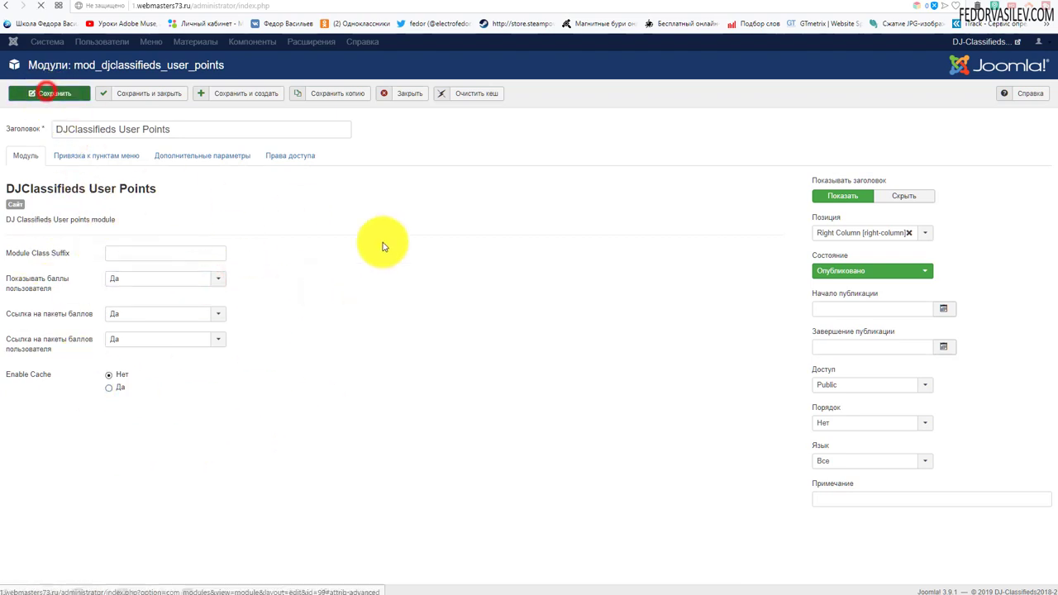
Step: Switch to the site, reload the "Мой аккаунт" page, and examine the DJClassifieds User Points block beside the profile
left_click(701, 2)
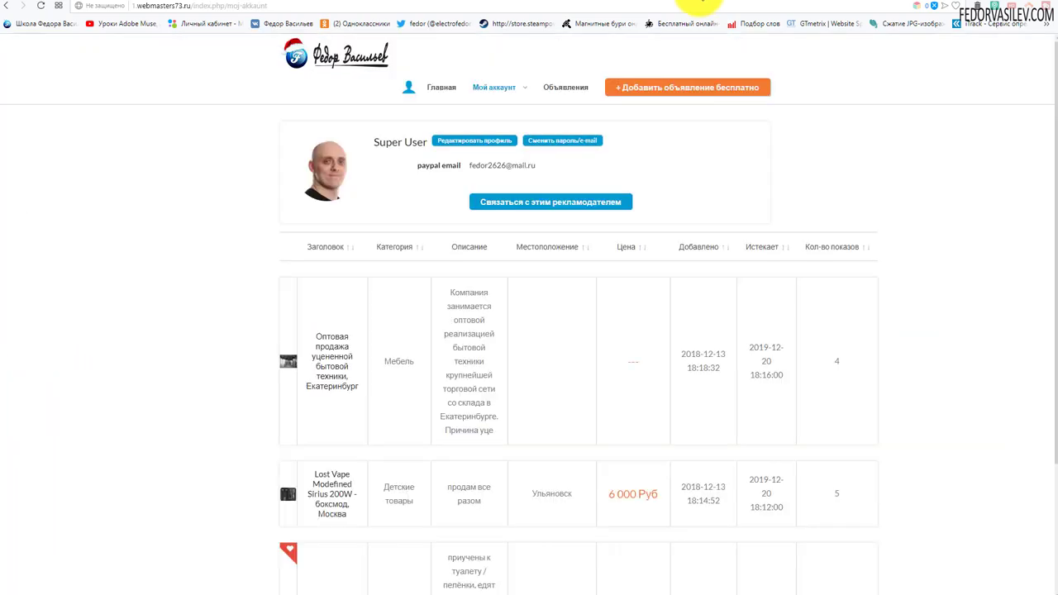
left_click(41, 6)
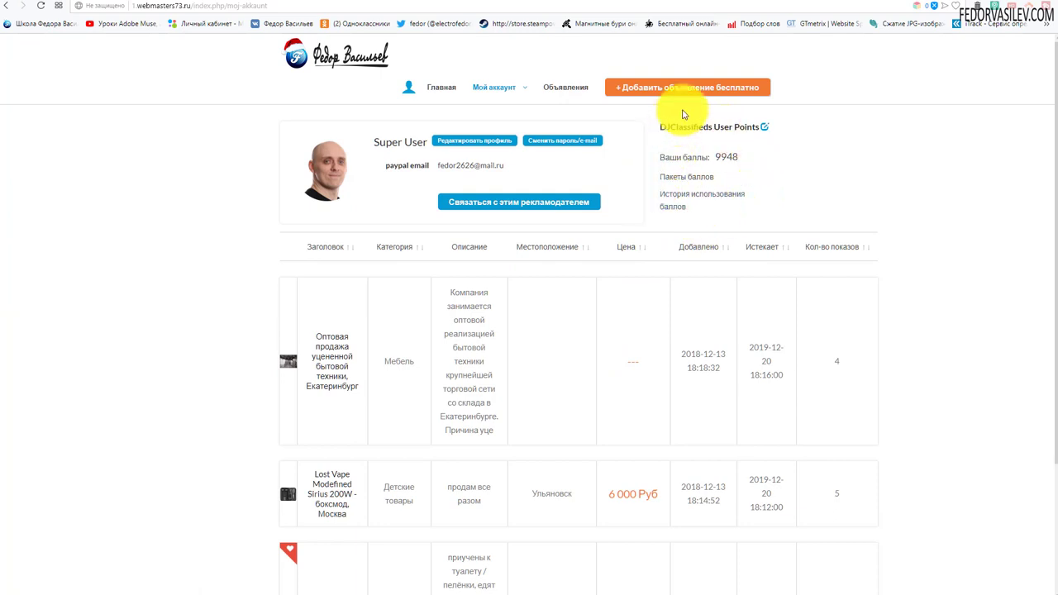
left_click_drag(653, 126, 760, 189)
left_click(863, 178)
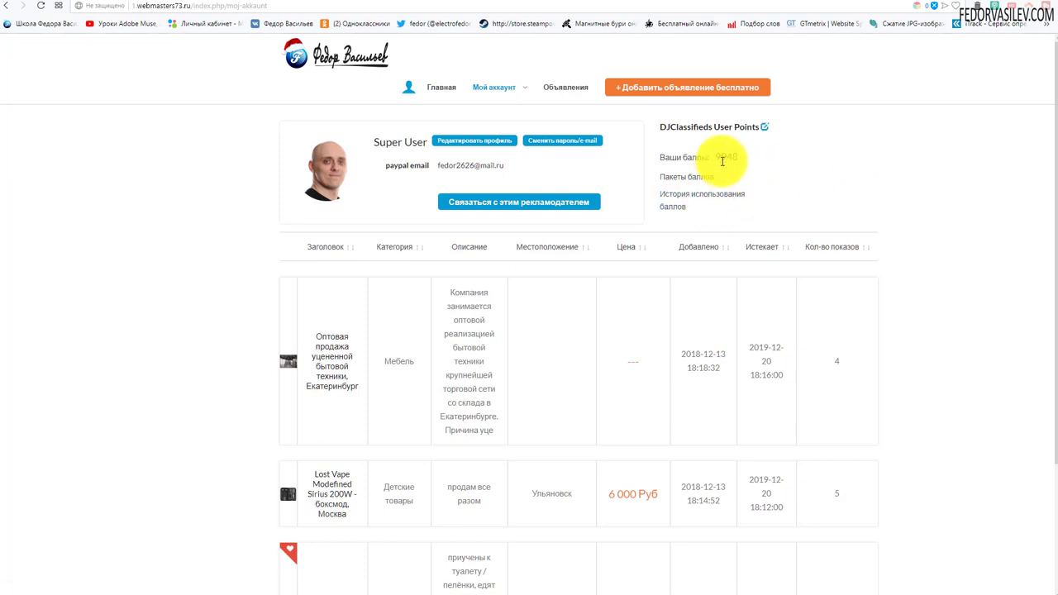
left_click(876, 169)
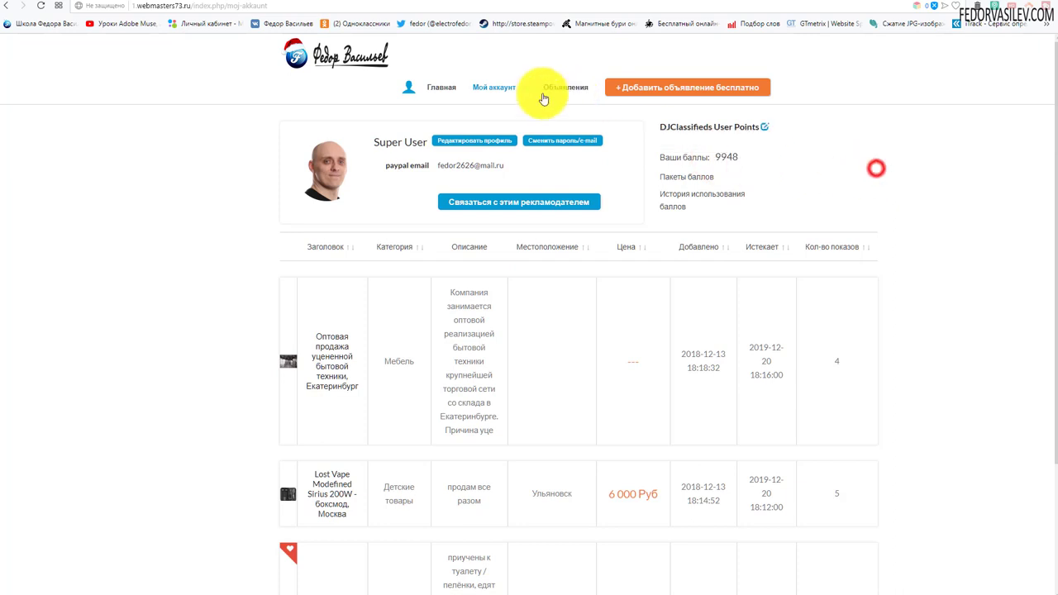
Step: Open the "Баллы пользователя" page under "Мой аккаунт" and check the available points above the history
mouse_move(506, 89)
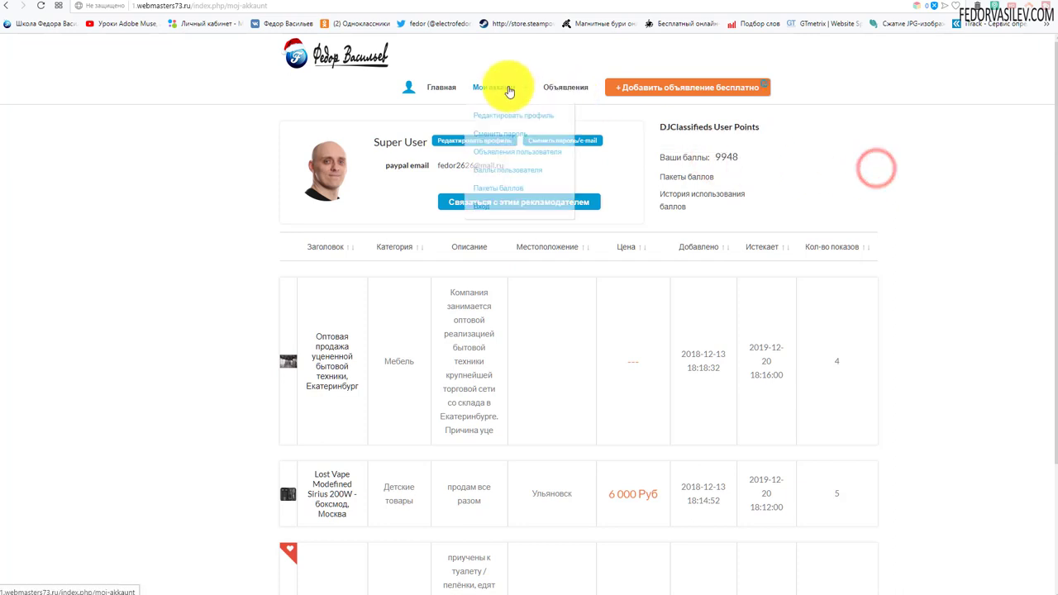
left_click(510, 168)
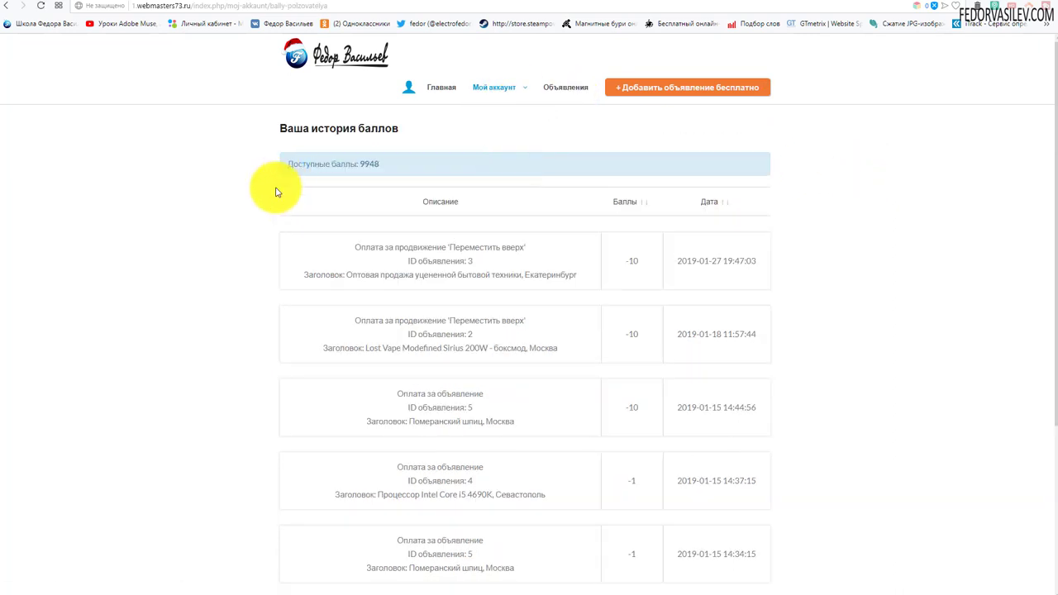
left_click_drag(301, 167, 382, 168)
left_click(517, 124)
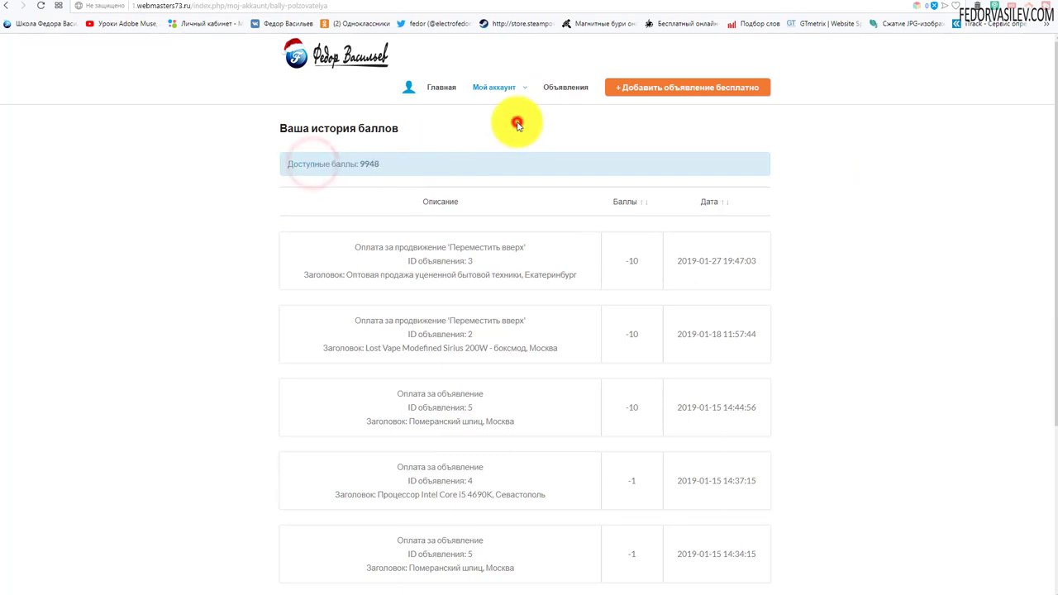
Step: Return to "Мой аккаунт", view the "Пакеты баллов" page through the User Points module's link, and go back
left_click(482, 86)
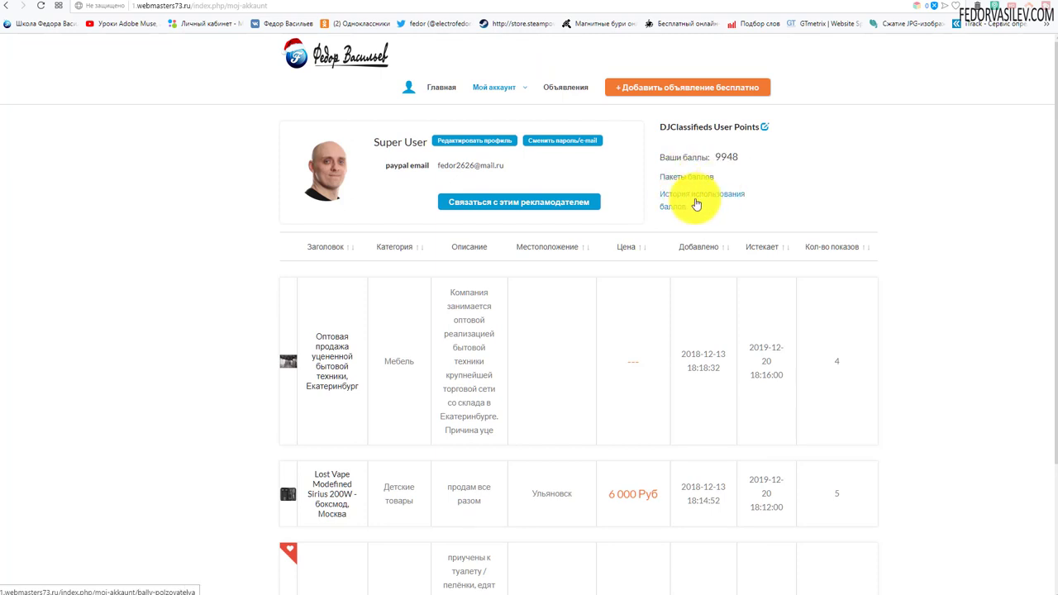
left_click(676, 176)
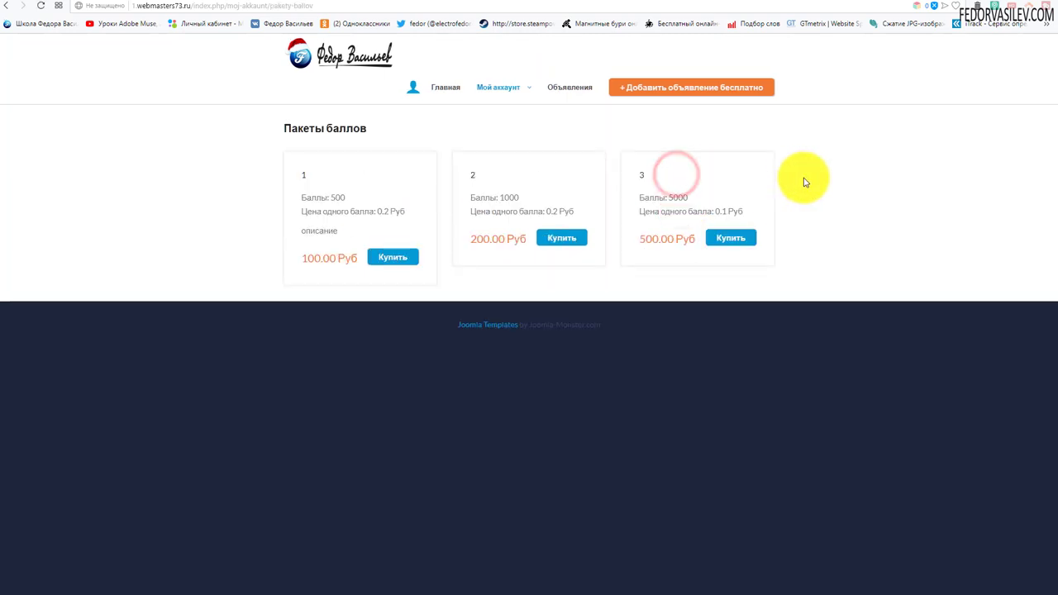
left_click(7, 6)
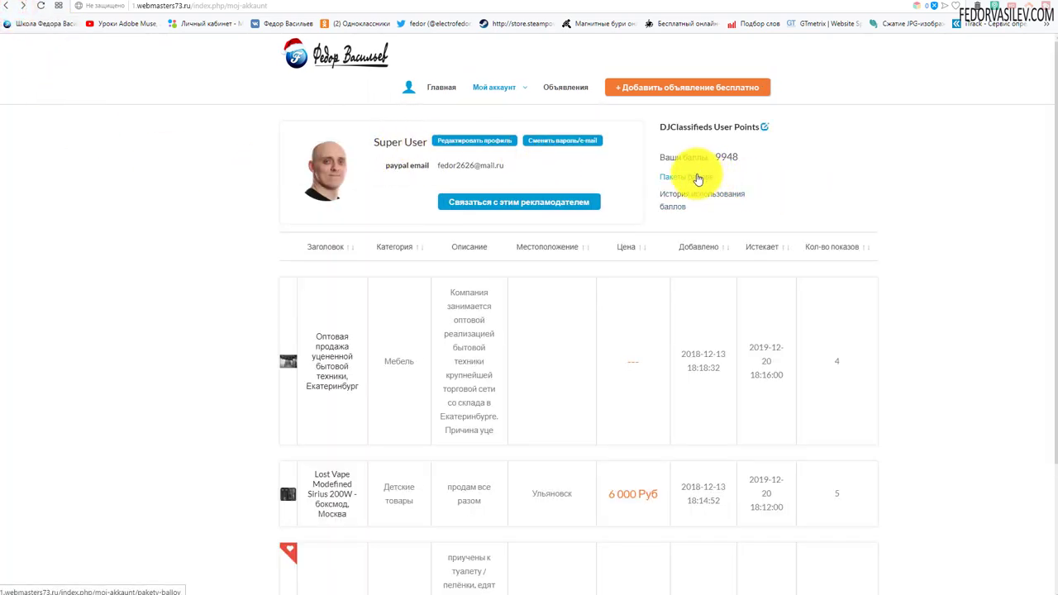
Step: Follow the module's "История использования баллов" link, review the list of point charges, and return to "Мой аккаунт"
left_click(690, 195)
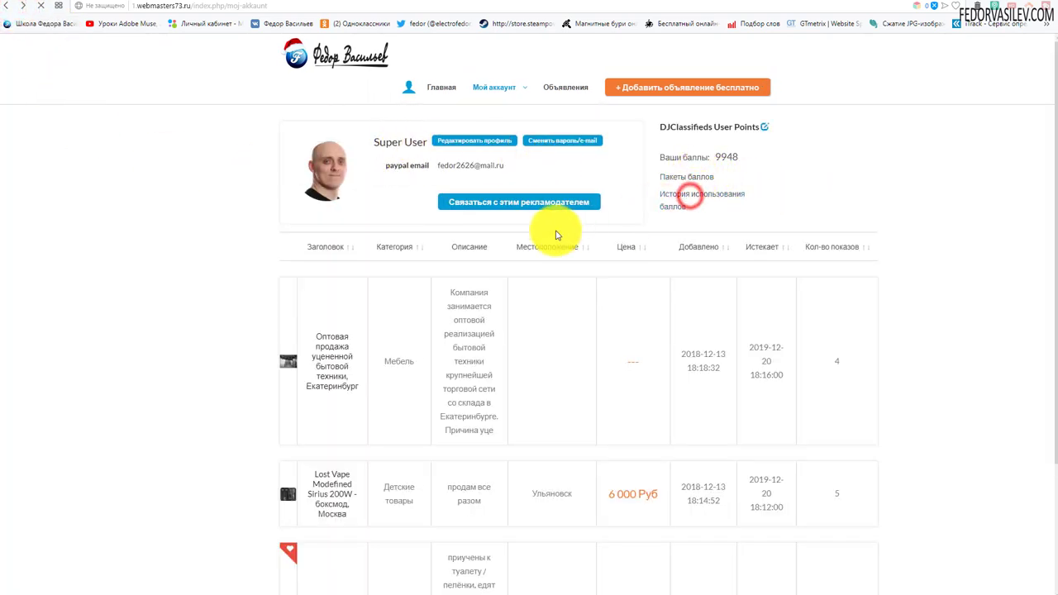
scroll(545, 232, "down", 1)
scroll(442, 232, "down", 2)
scroll(447, 331, "up", 3)
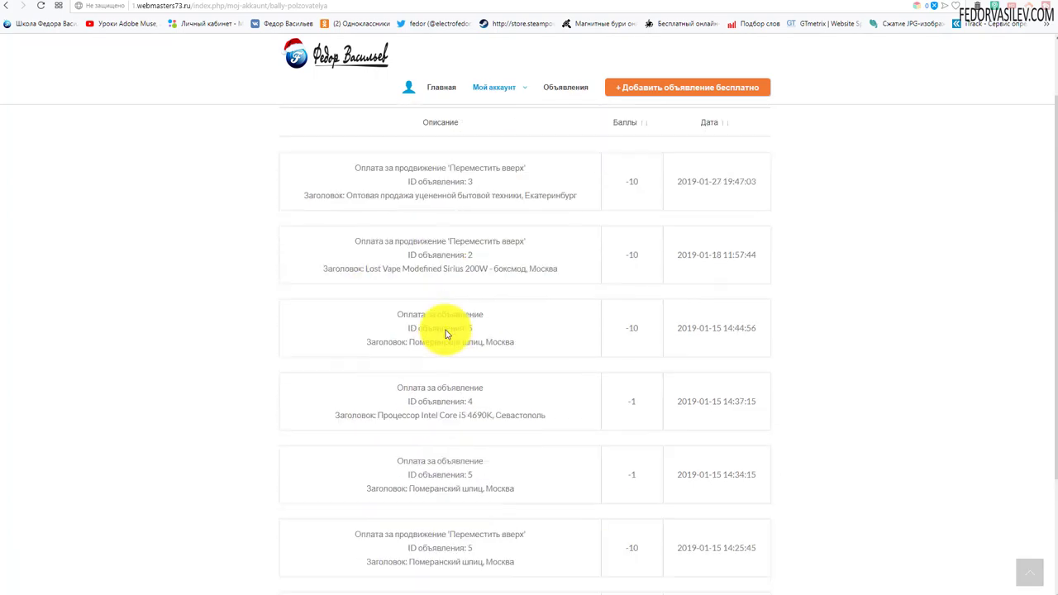
scroll(306, 224, "up", 1)
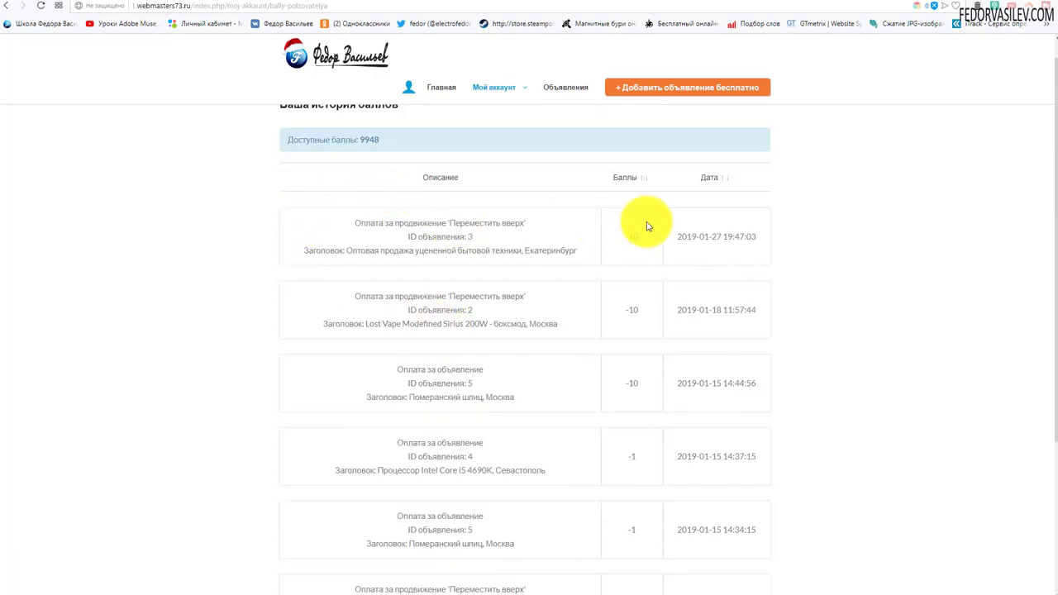
scroll(637, 223, "down", 1)
scroll(628, 384, "down", 1)
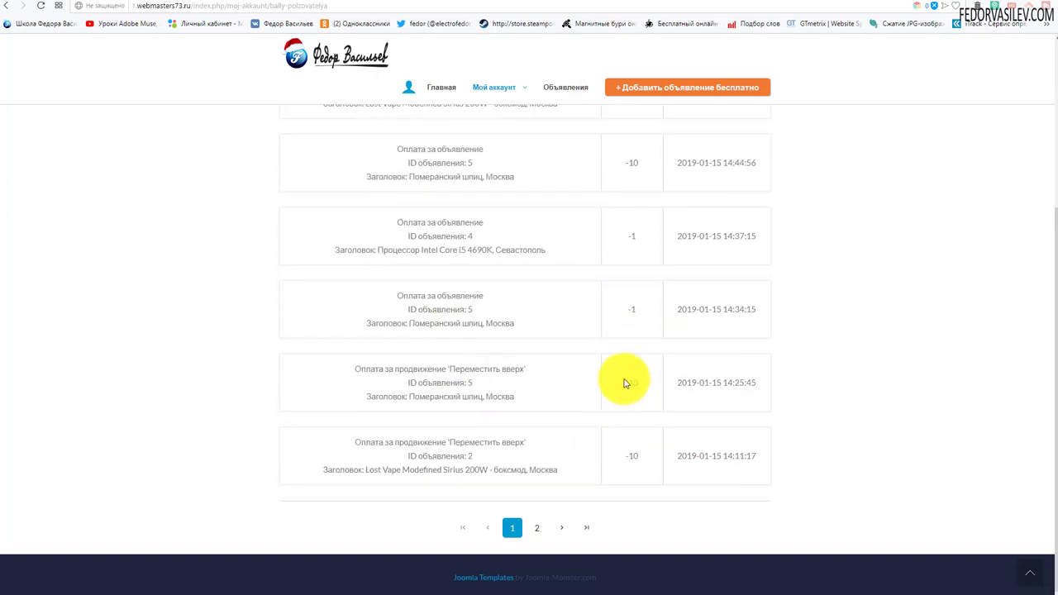
scroll(626, 380, "up", 2)
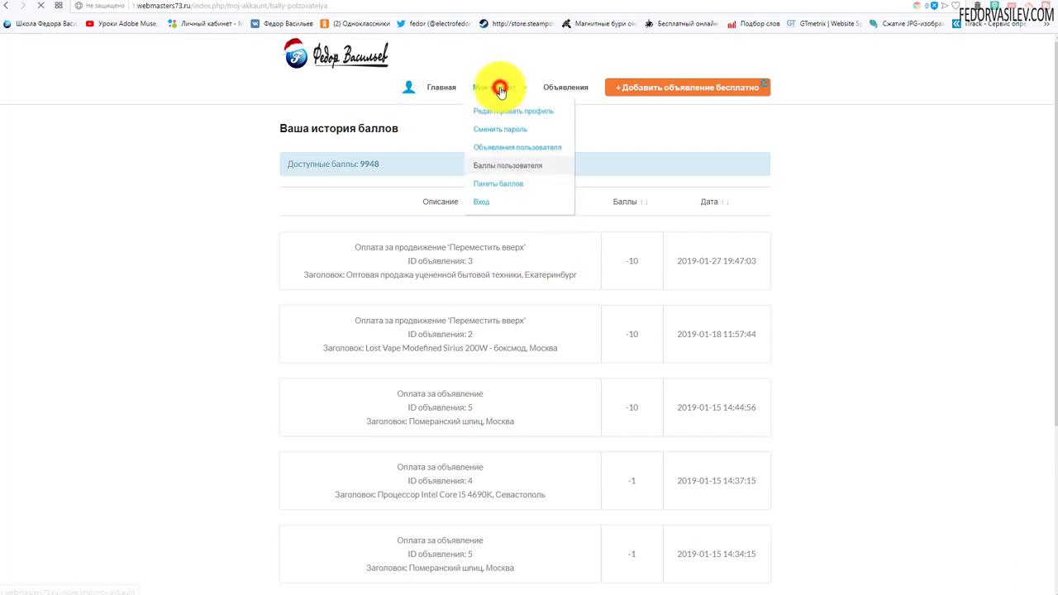
left_click(501, 83)
Step: Switch to the administration, review the User Points module's link options, and try Enable Cache "Да" before restoring "Нет"
key("ctrl+Tab")
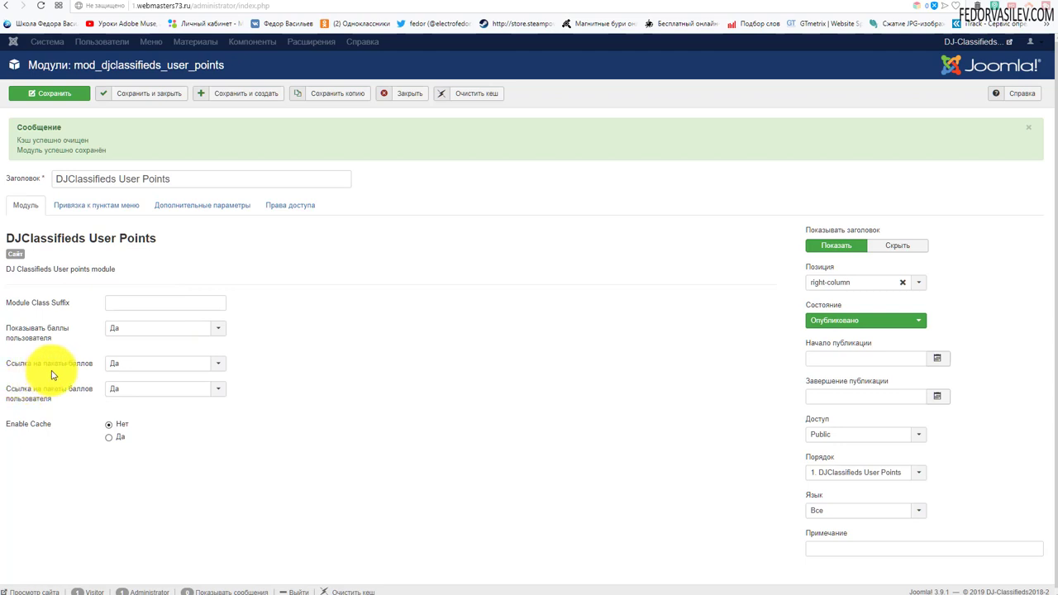
left_click(132, 360)
left_click(255, 367)
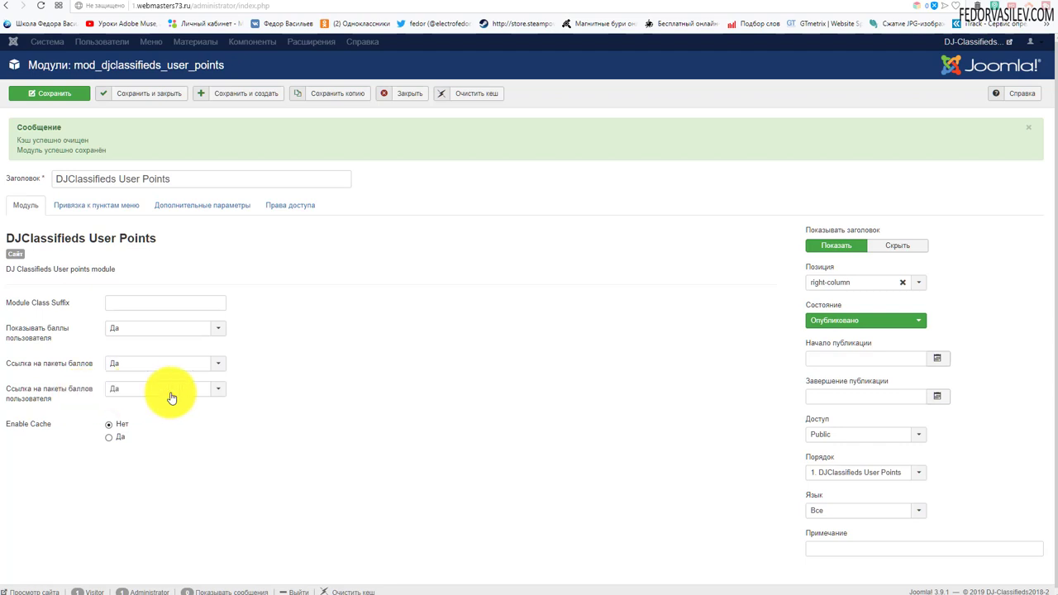
left_click(108, 424)
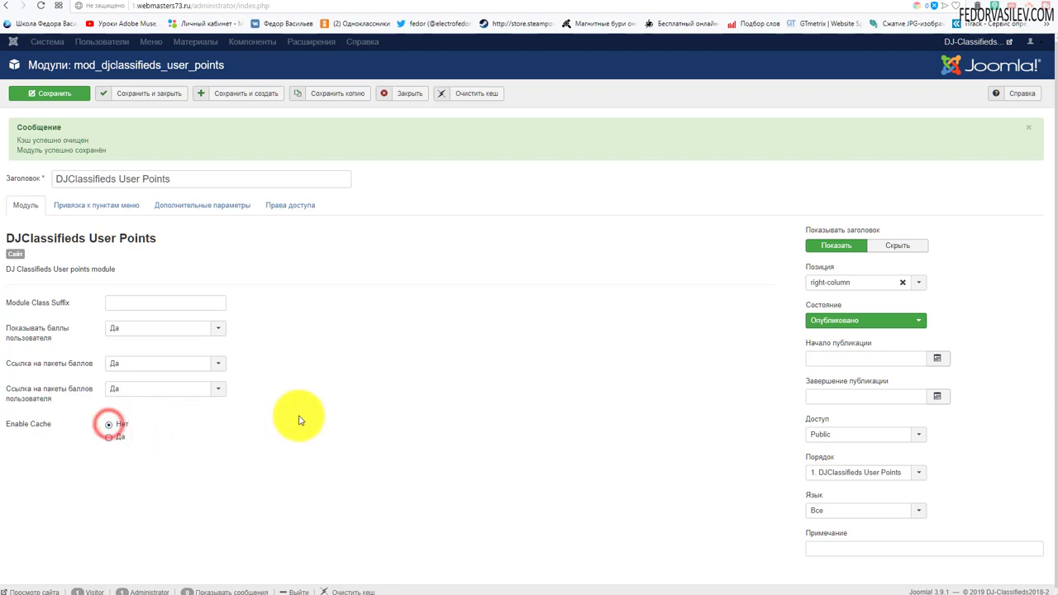
left_click(109, 427)
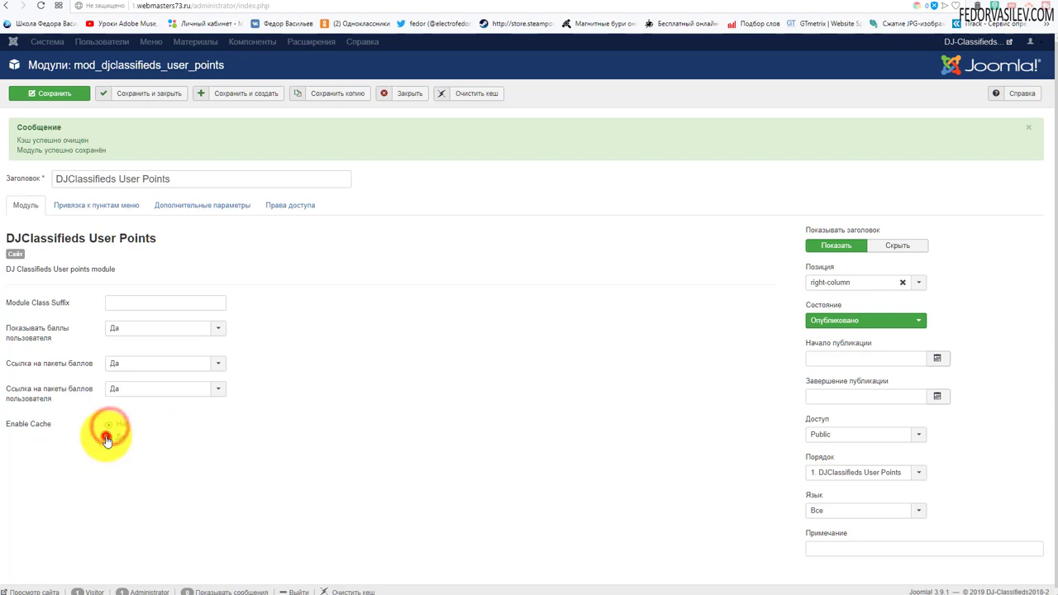
left_click(110, 427)
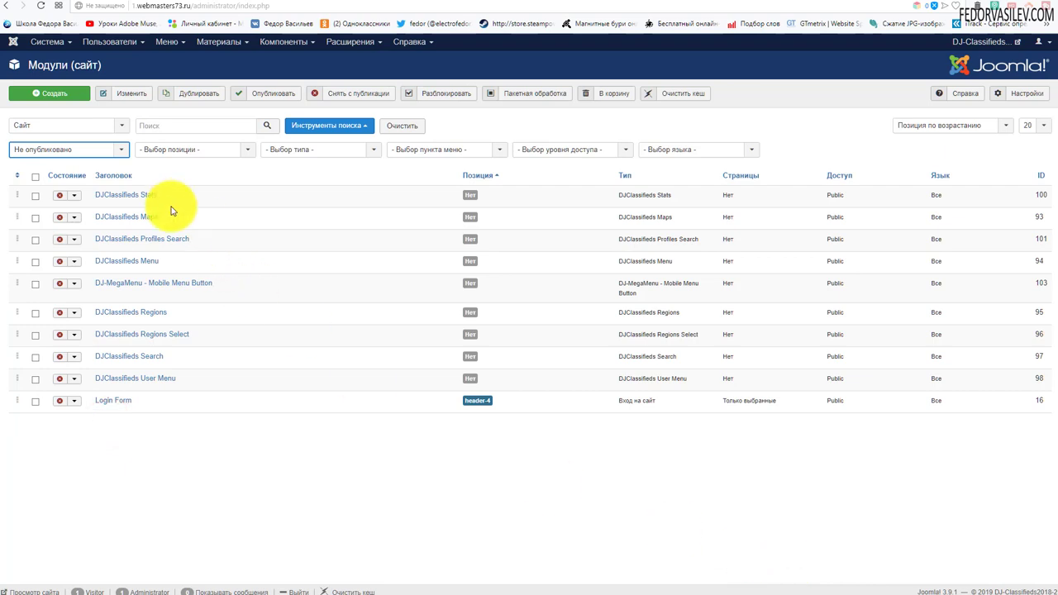
Step: Open the DJClassifieds Stats module, set its status to "Опубликовано" and its position to "Right Column [right-column]"
left_click(131, 198)
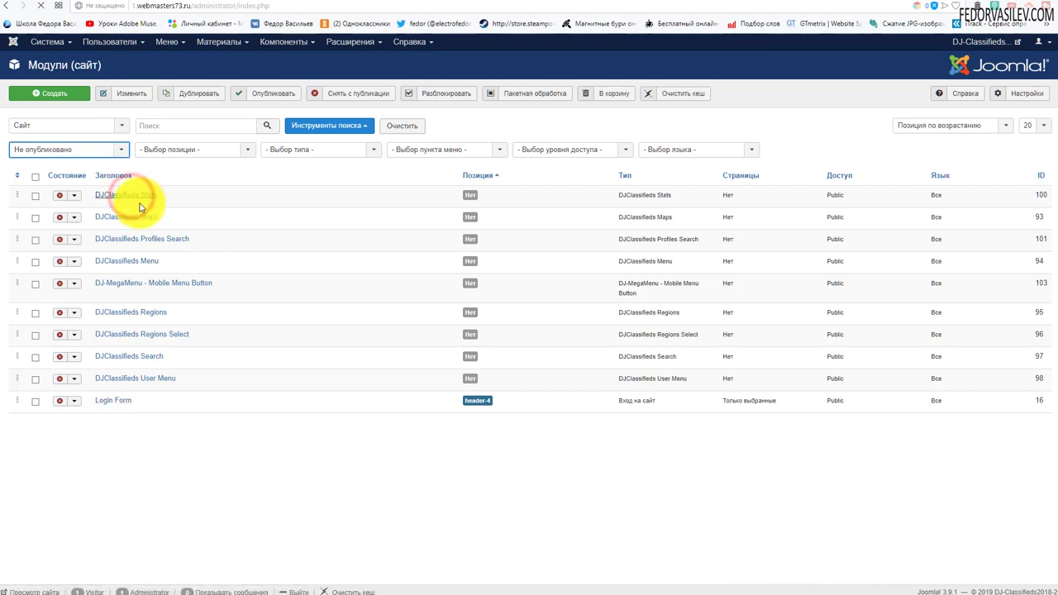
left_click(827, 273)
left_click(827, 275)
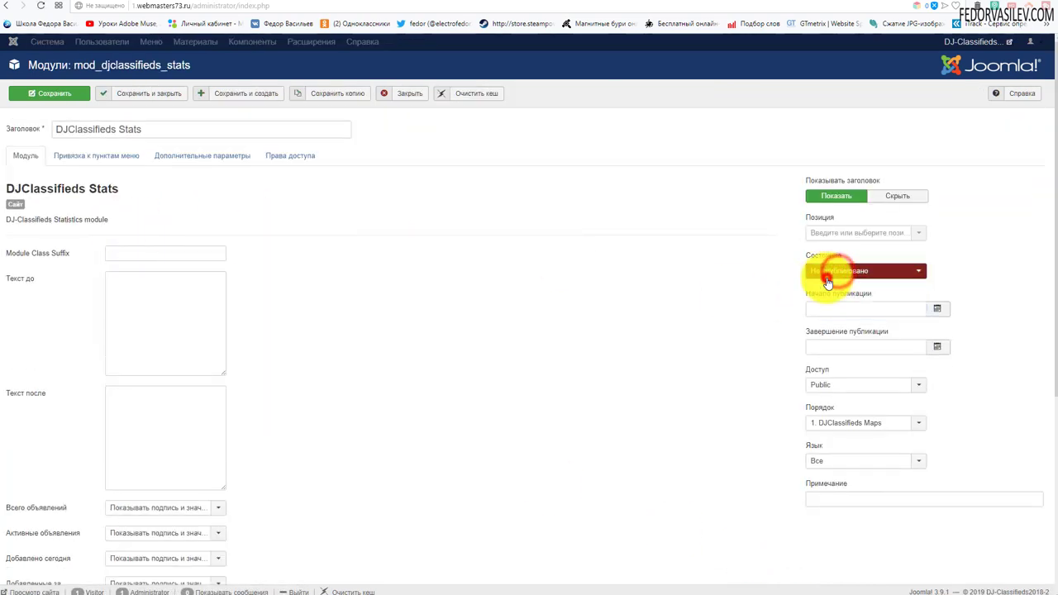
left_click(827, 273)
left_click(826, 290)
left_click(820, 234)
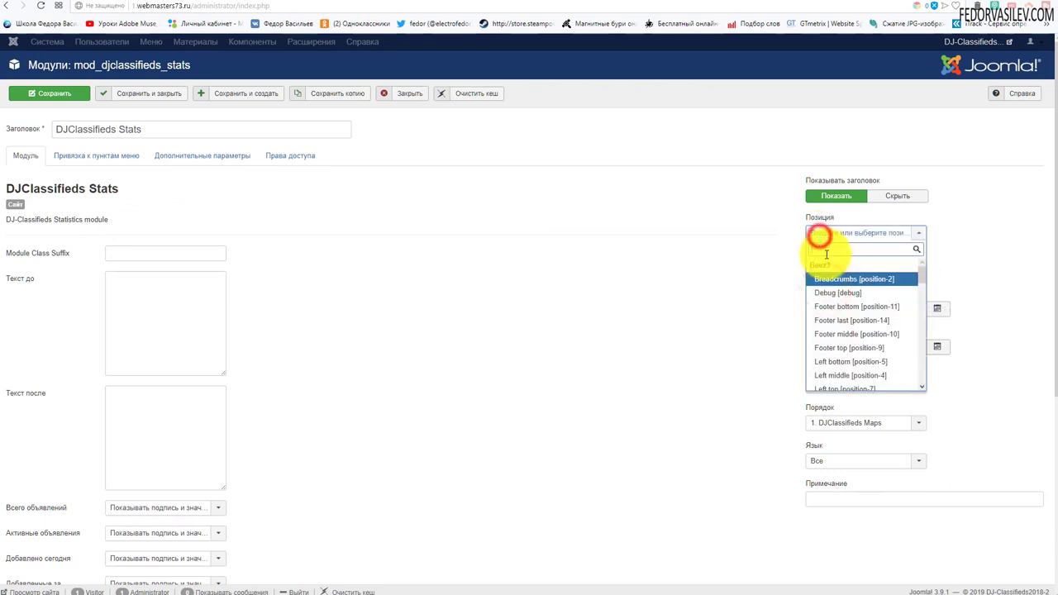
scroll(827, 331, "down", 3)
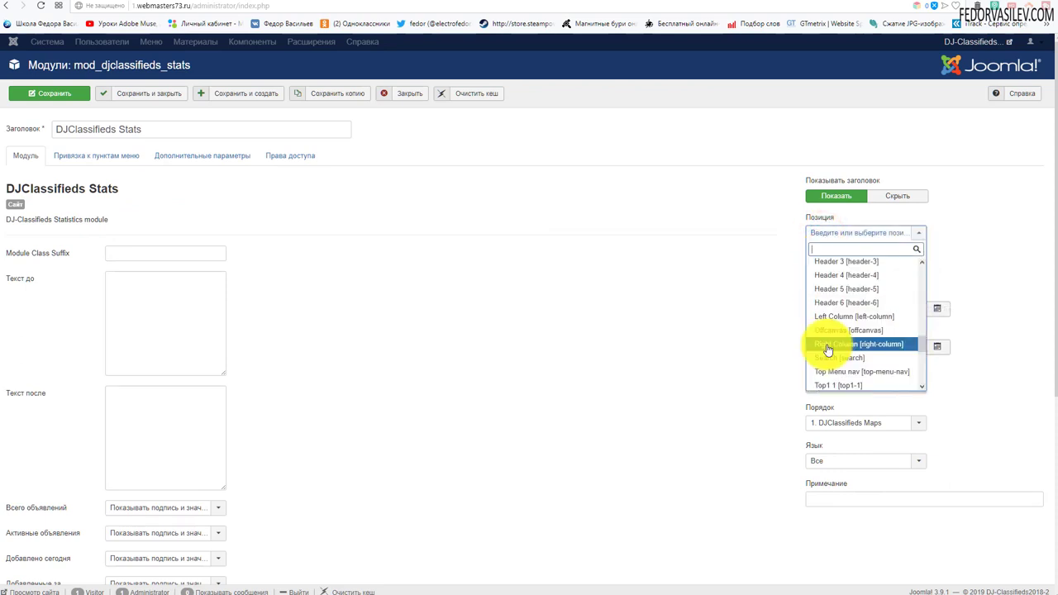
left_click(827, 347)
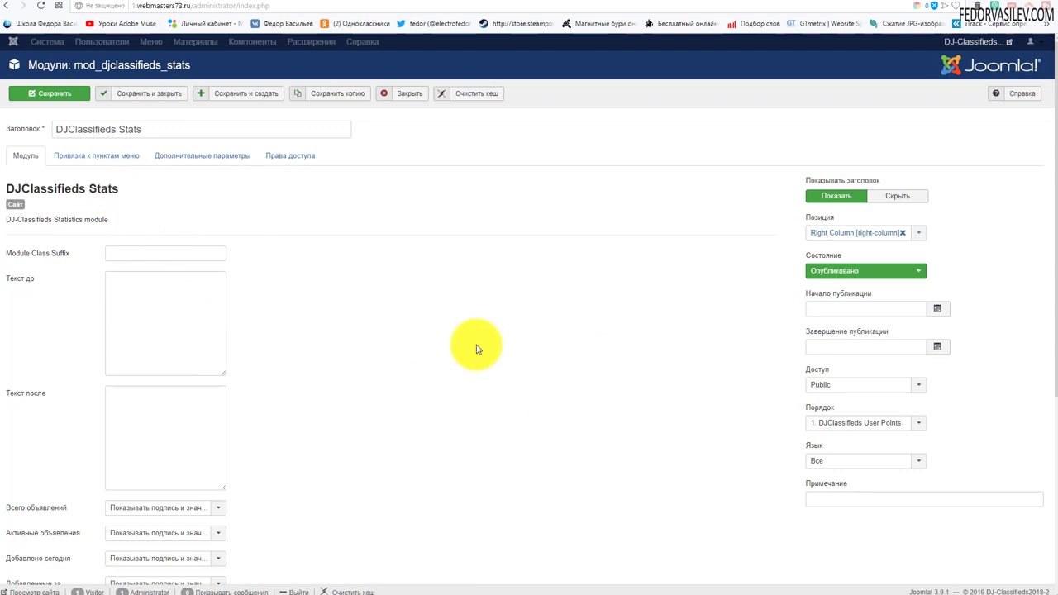
Step: Assign the Stats module to specified pages only, selecting just "Мой аккаунт", and save the module
left_click(115, 155)
left_click(142, 185)
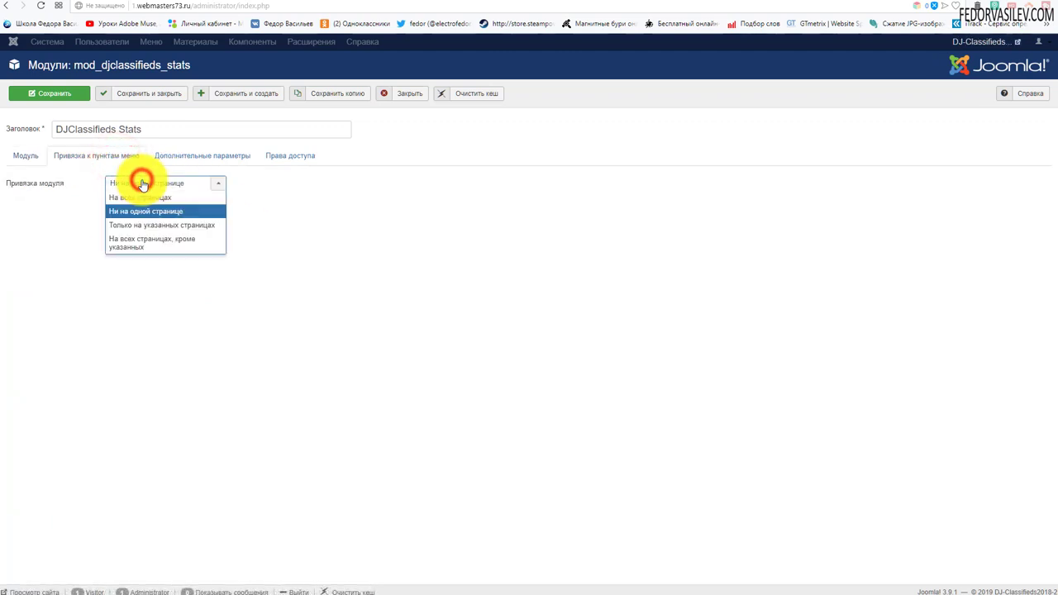
left_click(151, 235)
left_click(156, 211)
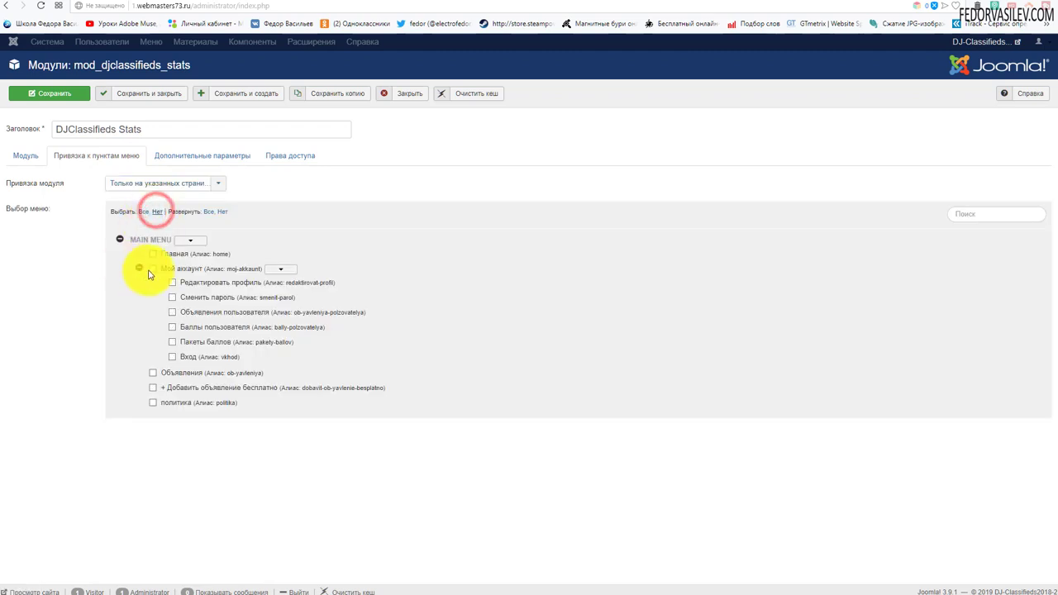
left_click(152, 269)
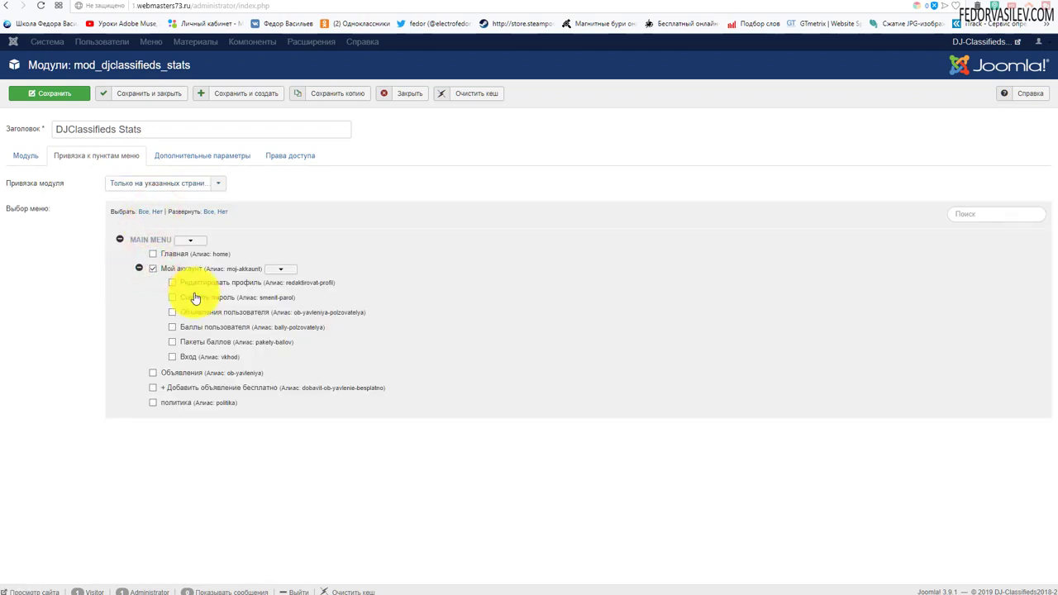
left_click(179, 159)
left_click(29, 156)
left_click(50, 93)
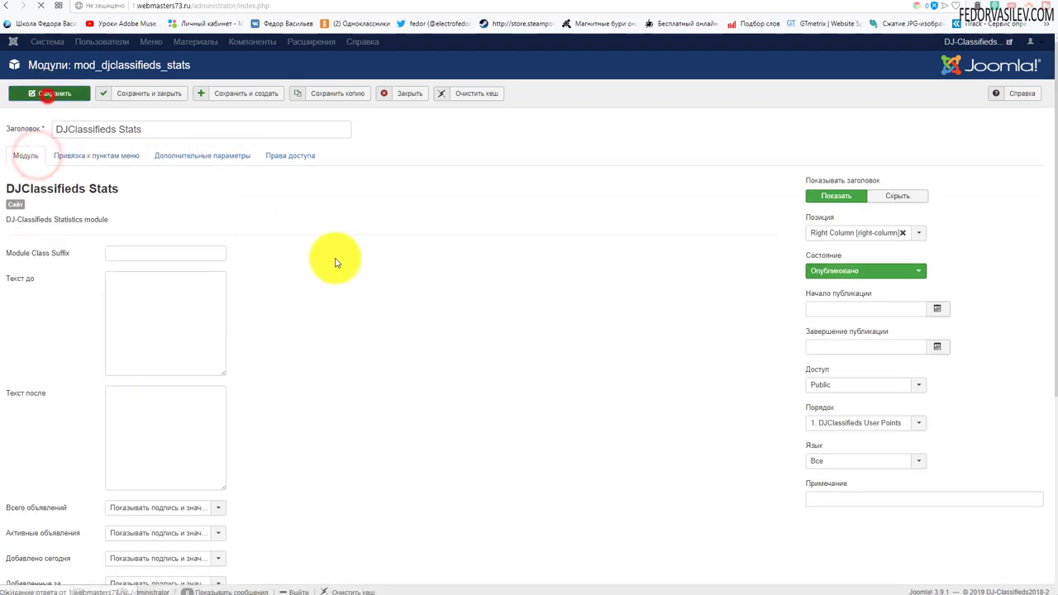
Step: Open the site's "Мой аккаунт" page and examine how the DJClassifieds Stats block sits beside the list of ads
left_click(705, 5)
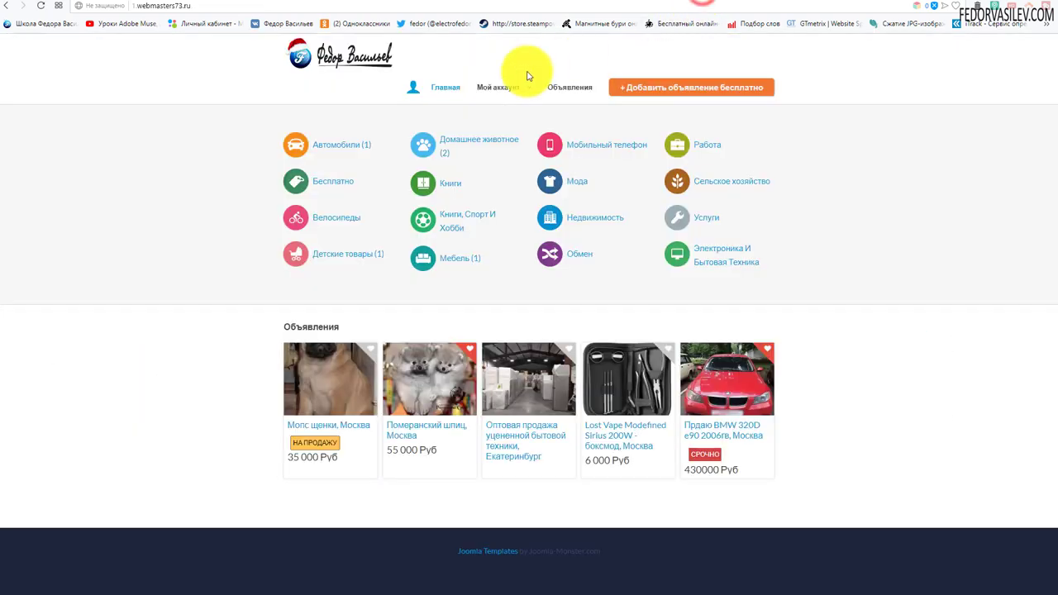
left_click(492, 87)
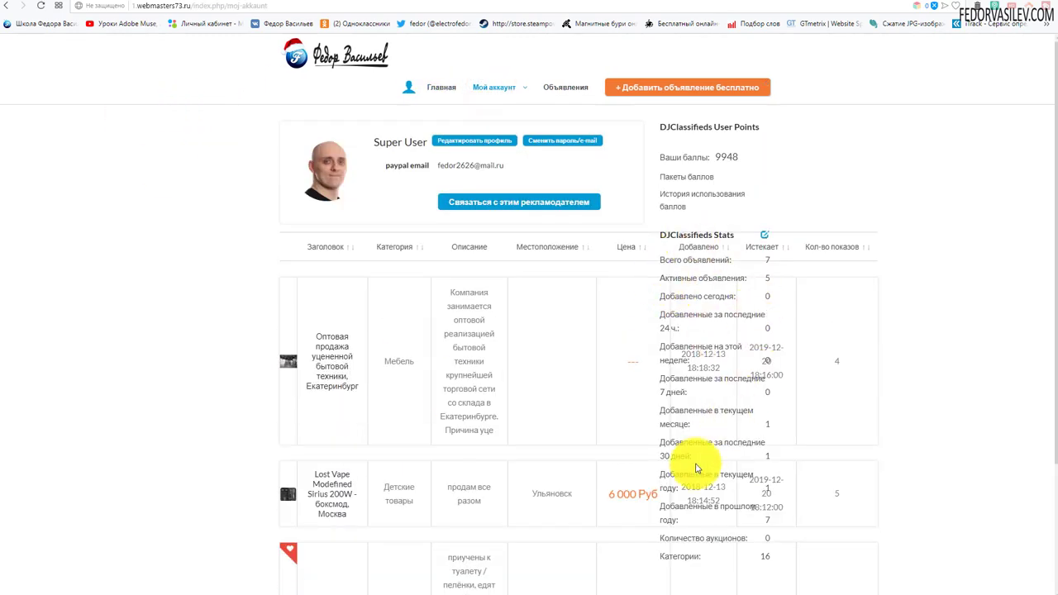
scroll(711, 329, "down", 2)
scroll(728, 430, "up", 2)
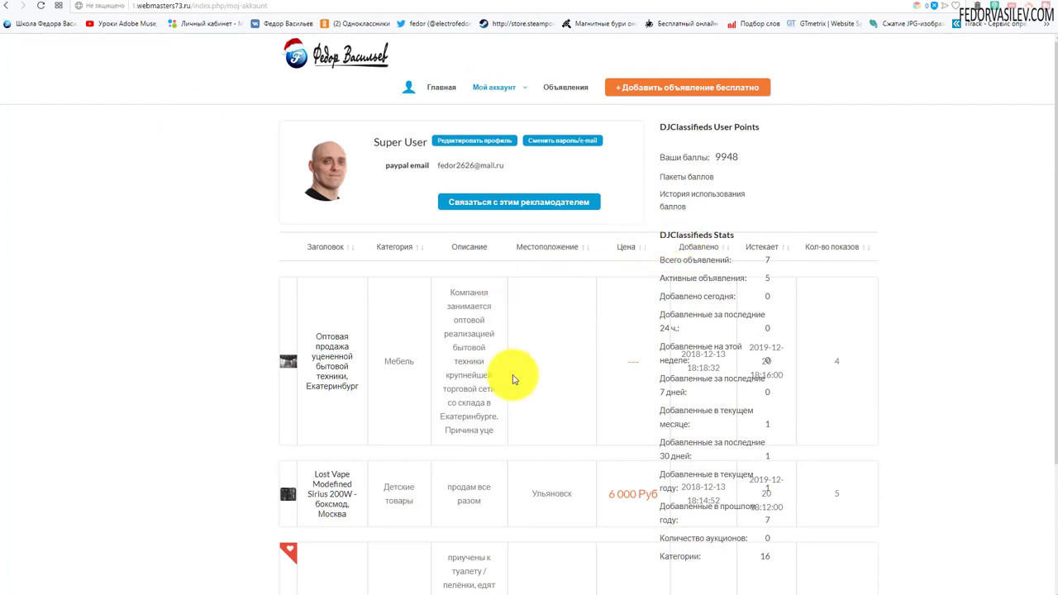
scroll(685, 461, "down", 2)
scroll(673, 355, "up", 2)
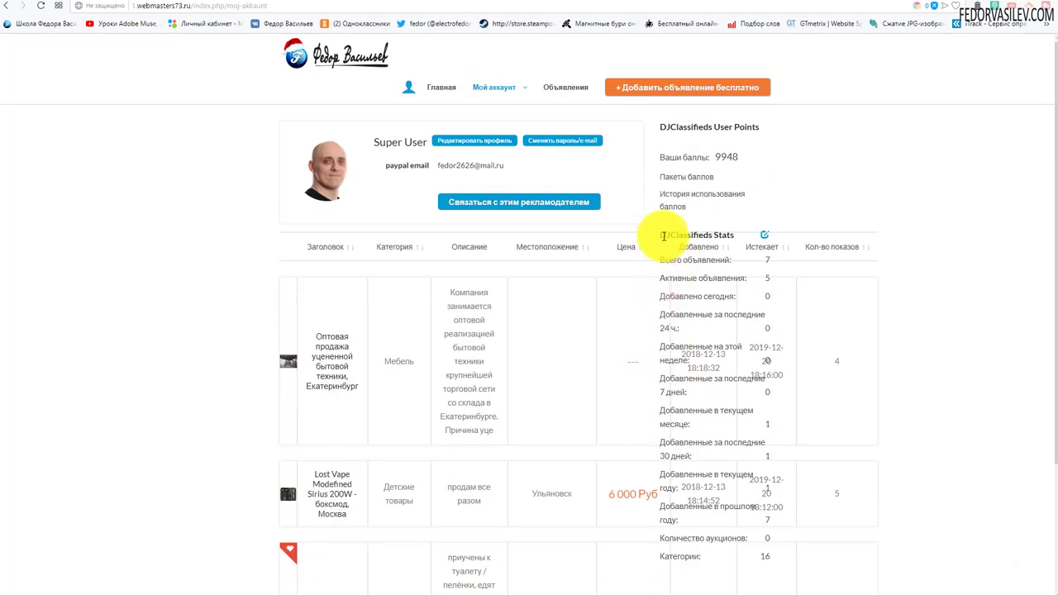
left_click_drag(663, 234, 729, 508)
left_click(845, 170)
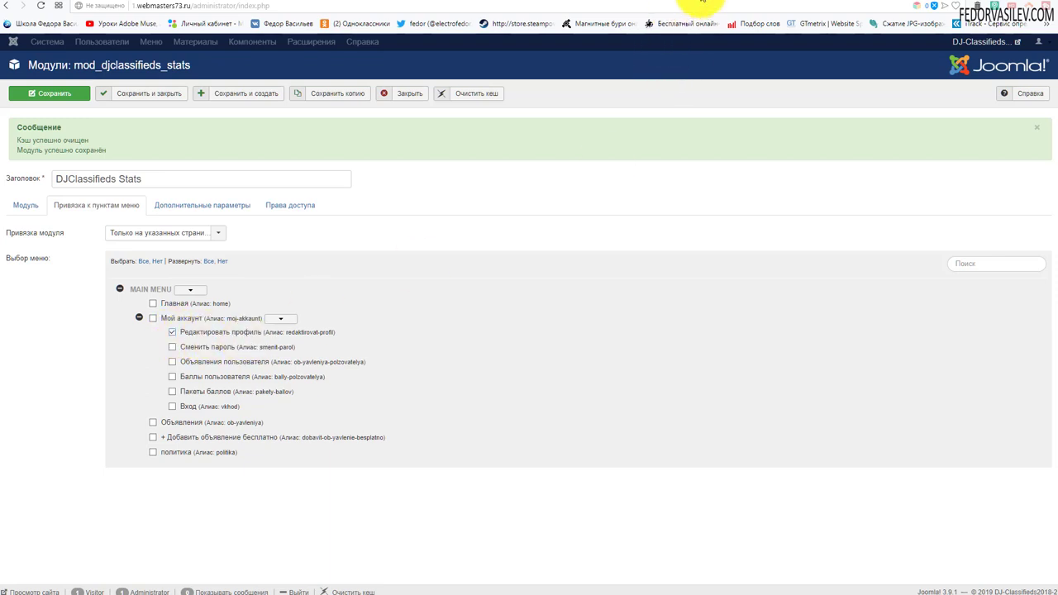
Step: Examine the DJClassifieds Stats block on the site's "Редактировать профиль" page
left_click(703, 3)
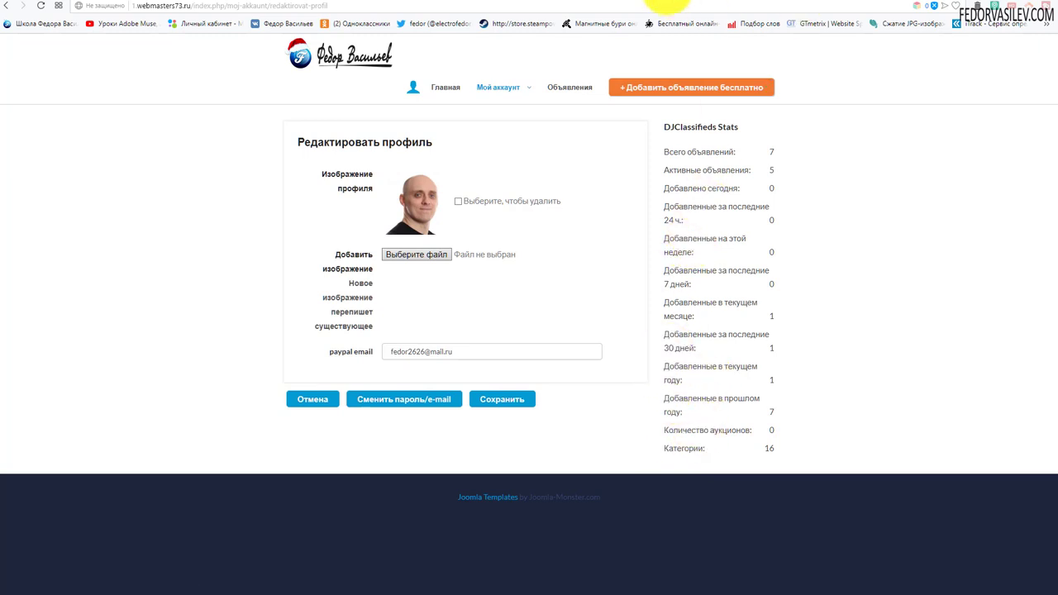
left_click_drag(707, 448, 693, 189)
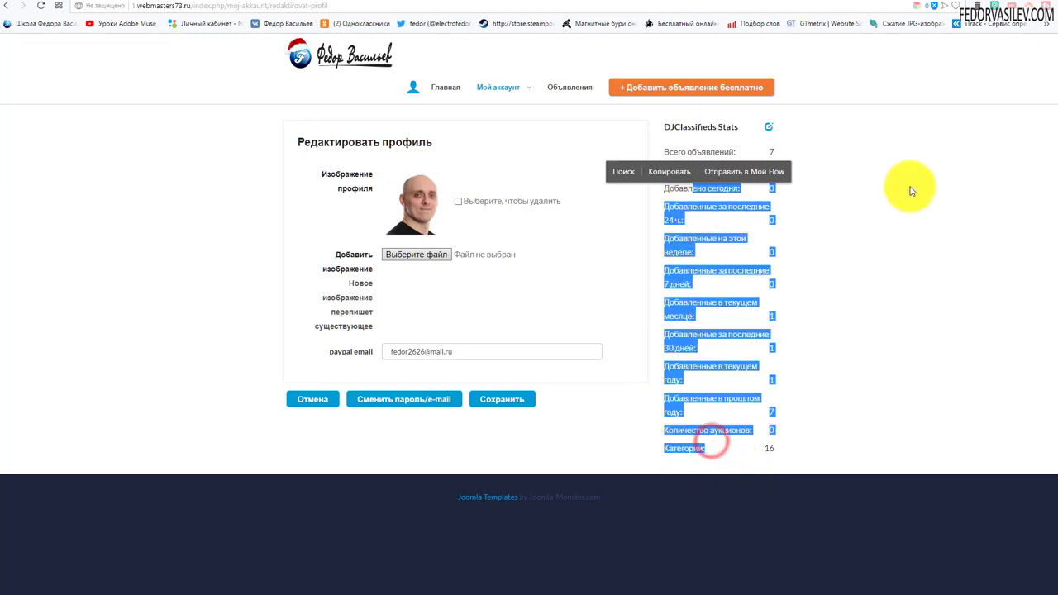
left_click(910, 191)
Step: Return to the Stats module settings and enter "до" as "Текст до" and "после" as "Текст после"
left_click(662, 2)
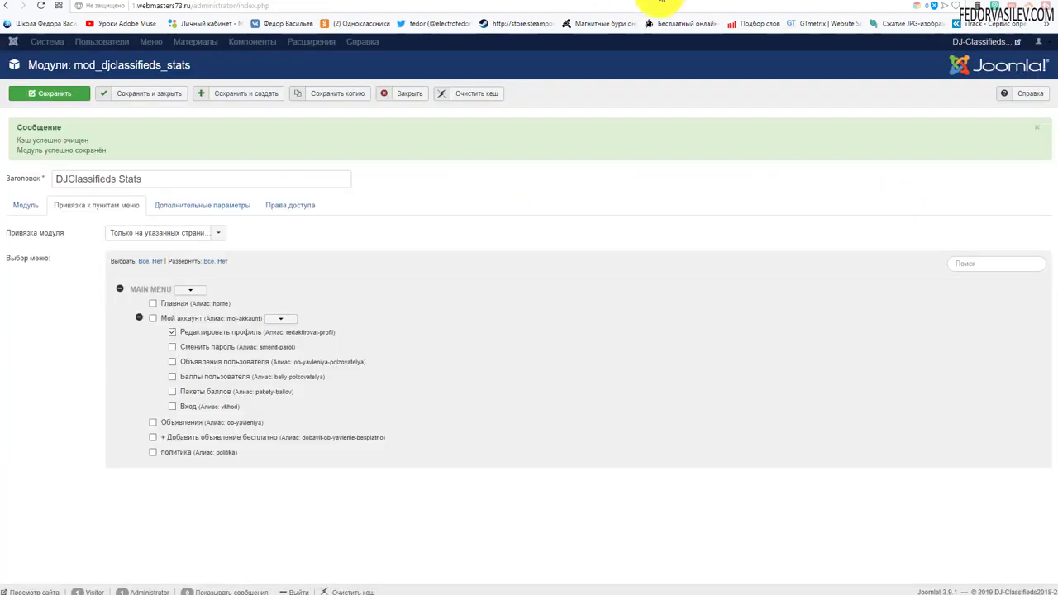
left_click(32, 207)
scroll(404, 215, "down", 3)
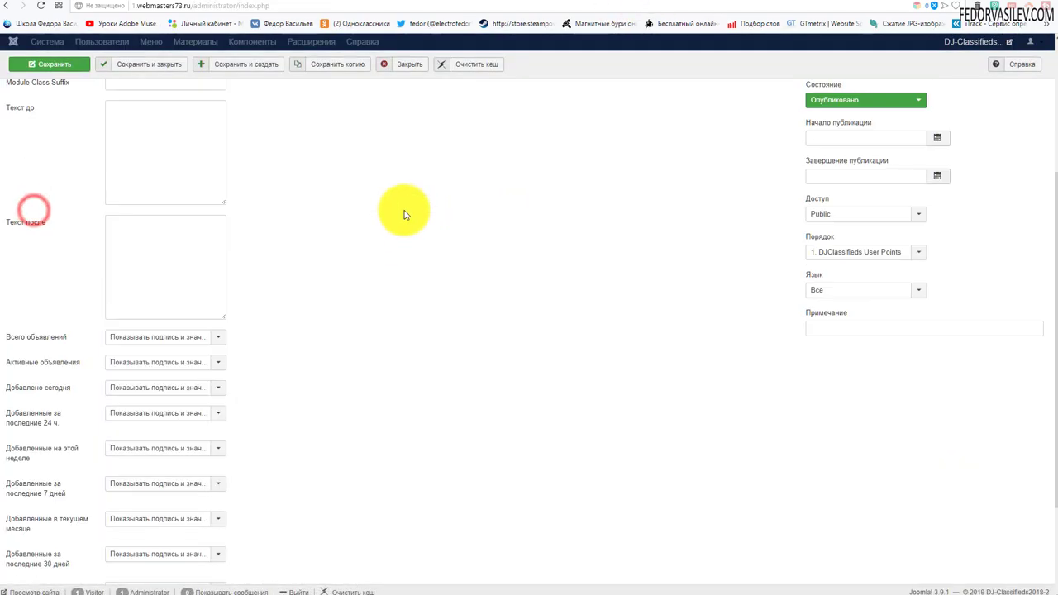
scroll(165, 213, "up", 3)
mouse_move(17, 227)
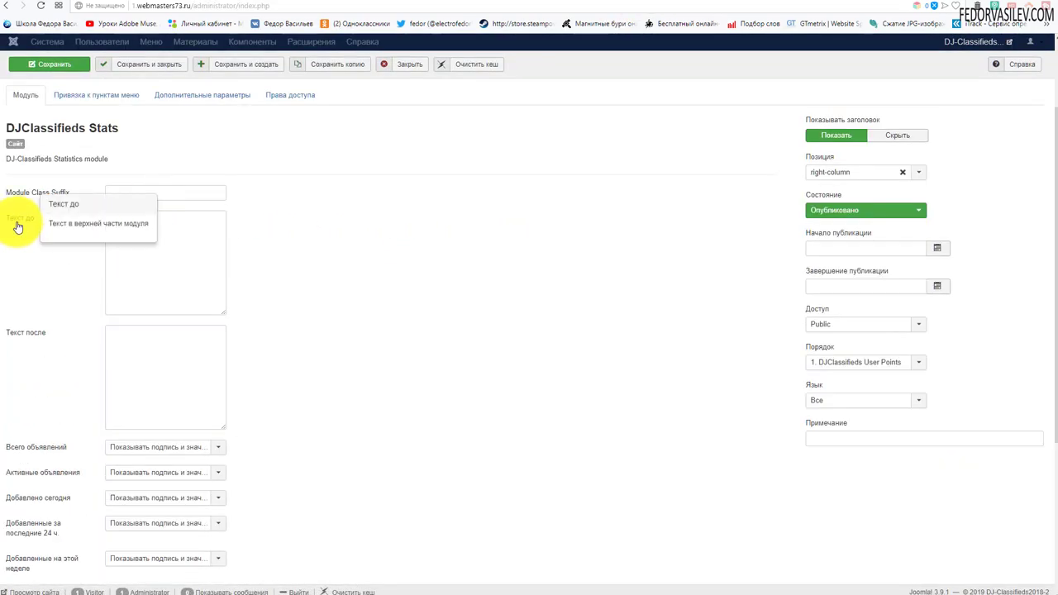
left_click(185, 231)
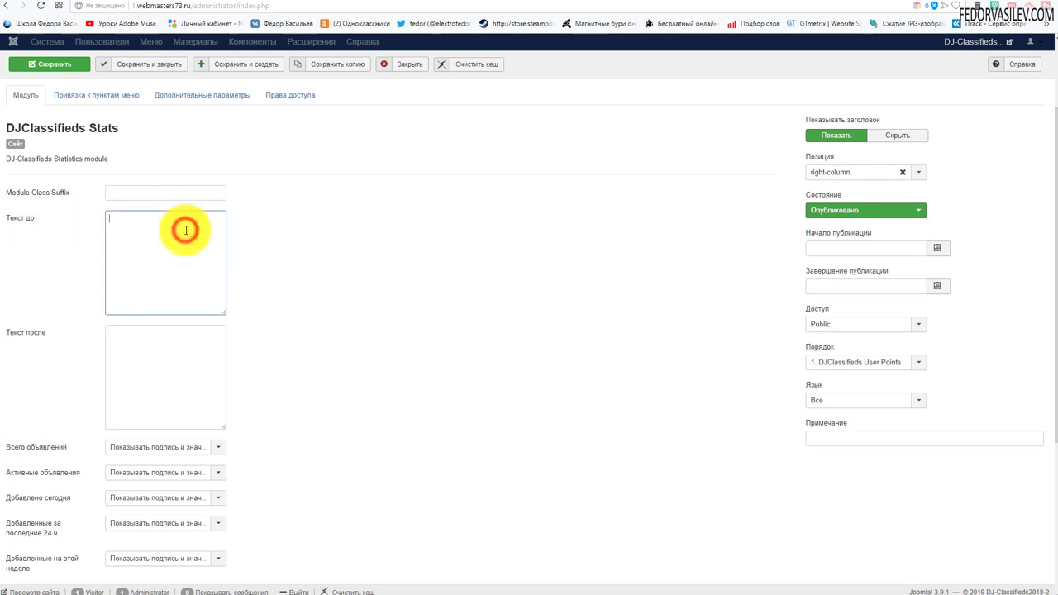
type("д")
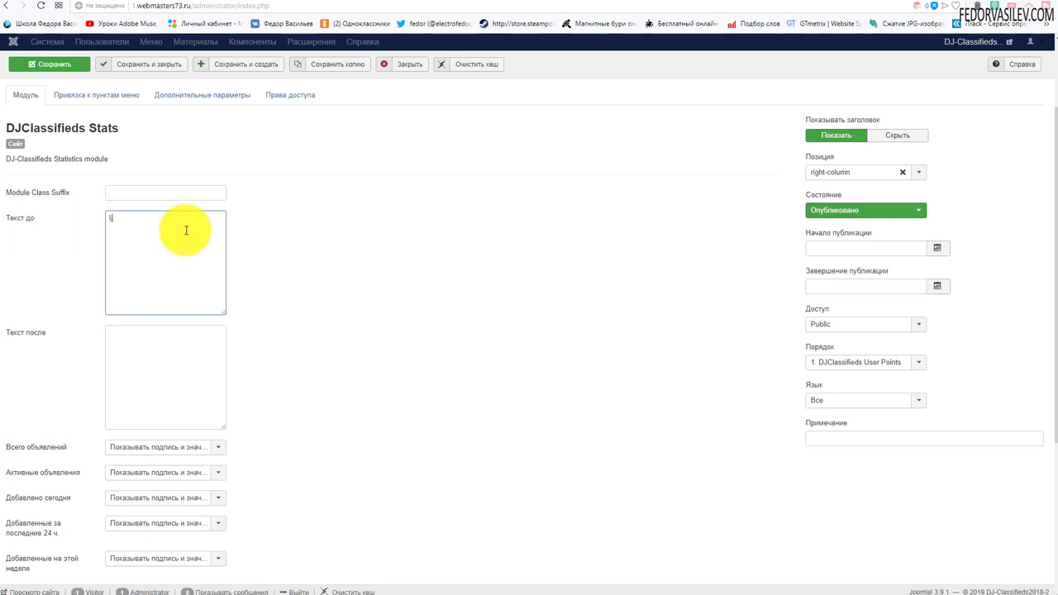
type("о")
left_click(141, 363)
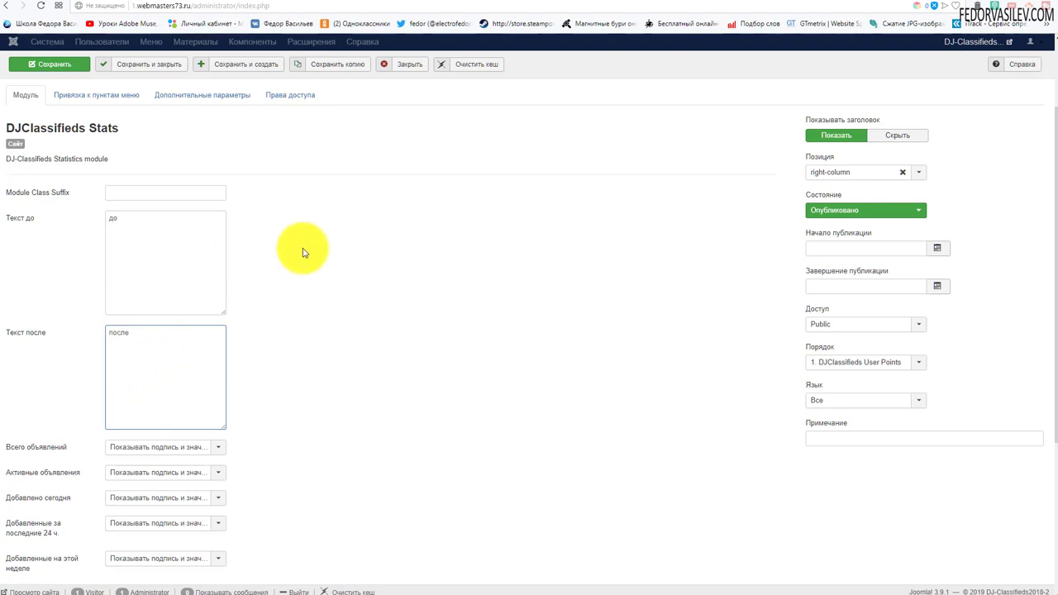
Step: Set "Всего объявлений" to "Показывать только значение", save the module and reload the site's "Редактировать профиль" page
scroll(303, 248, "down", 3)
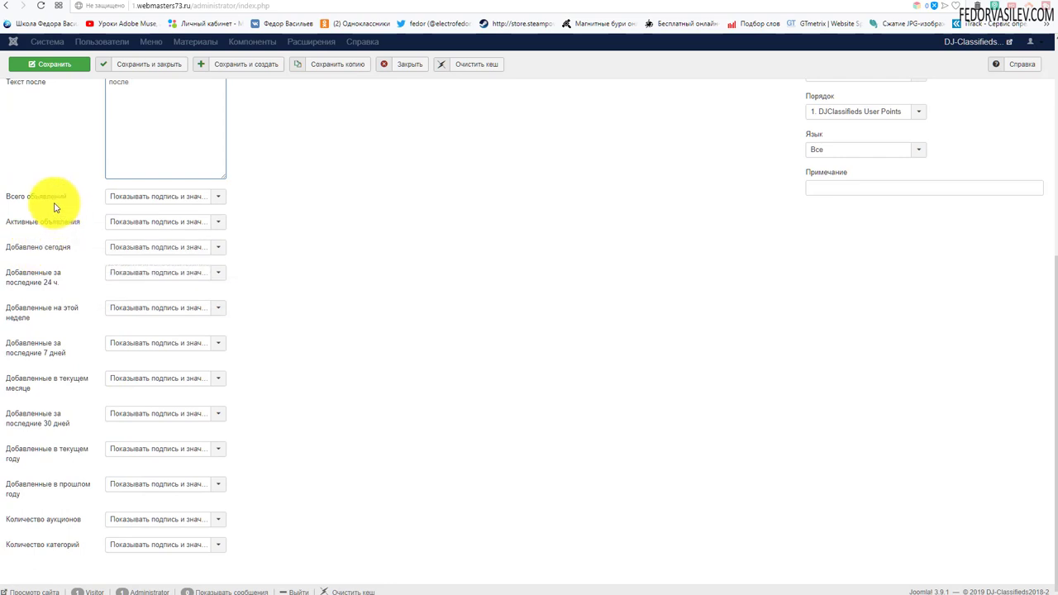
left_click(217, 196)
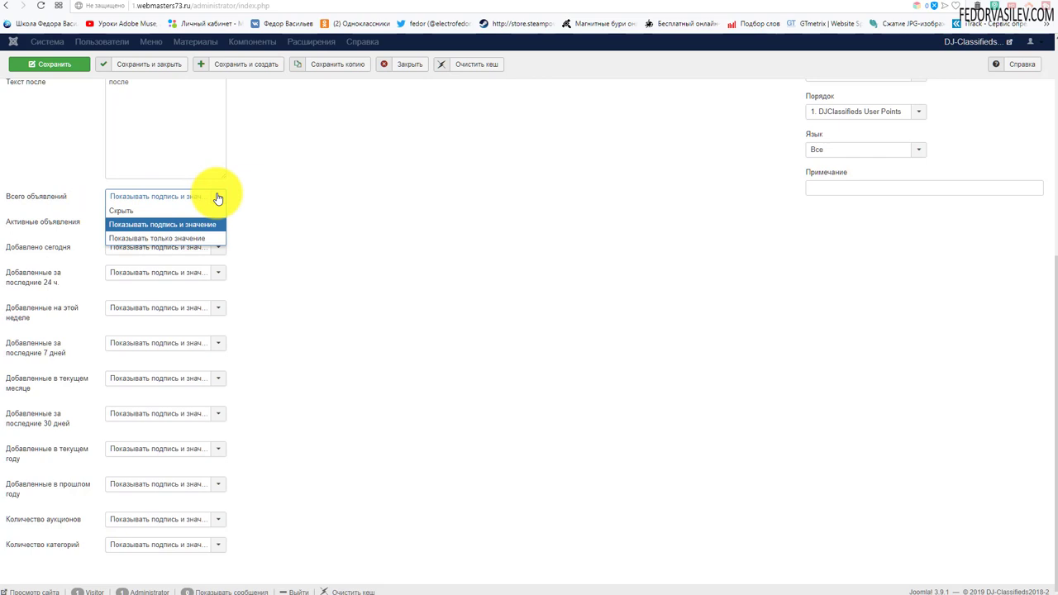
left_click(183, 238)
scroll(47, 189, "up", 3)
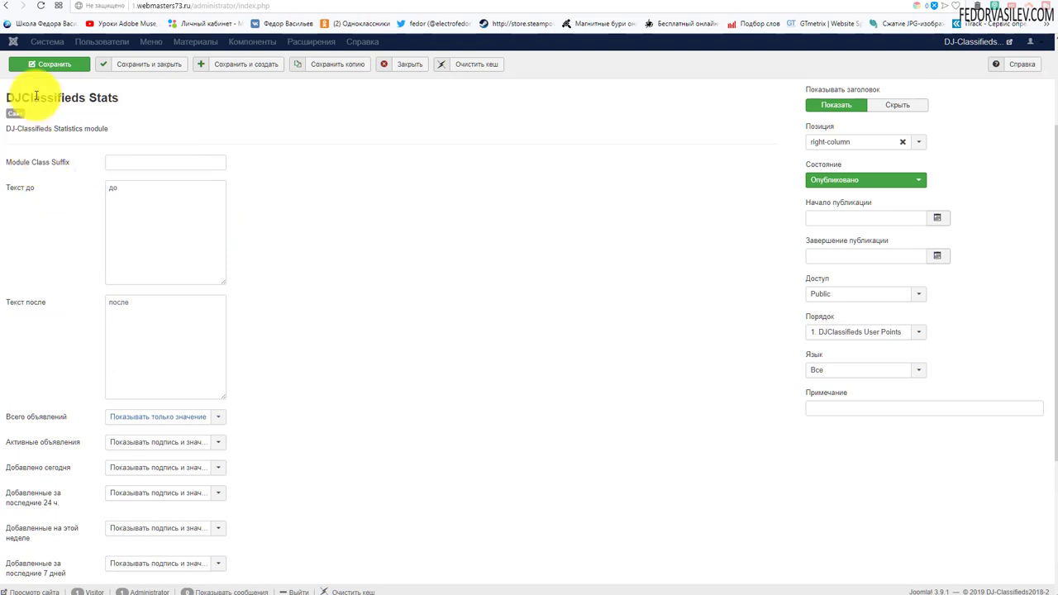
left_click(49, 64)
left_click(701, 2)
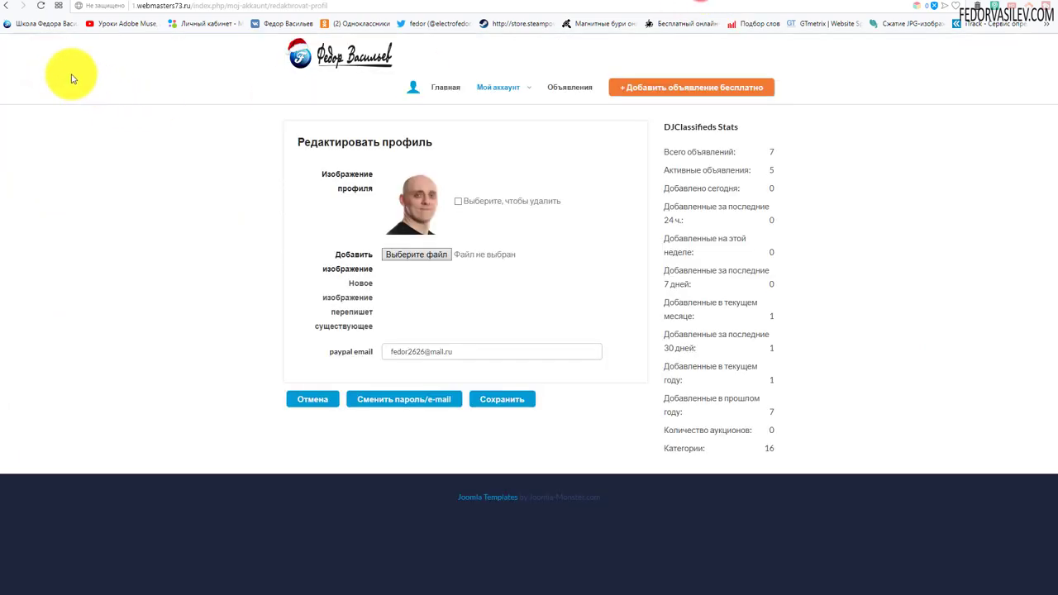
left_click(40, 5)
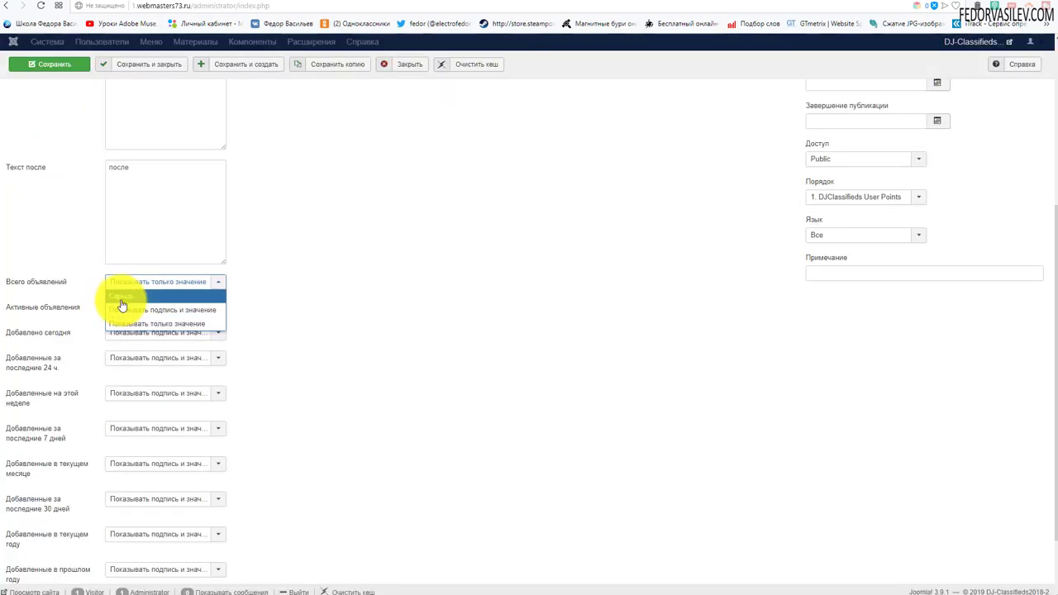
Step: Set "Всего объявлений", "Добавлено сегодня", "Добавленные за последние 24 ч." and "Добавленные на этой неделе" to "Скрыть"
left_click(120, 300)
scroll(289, 288, "down", 1)
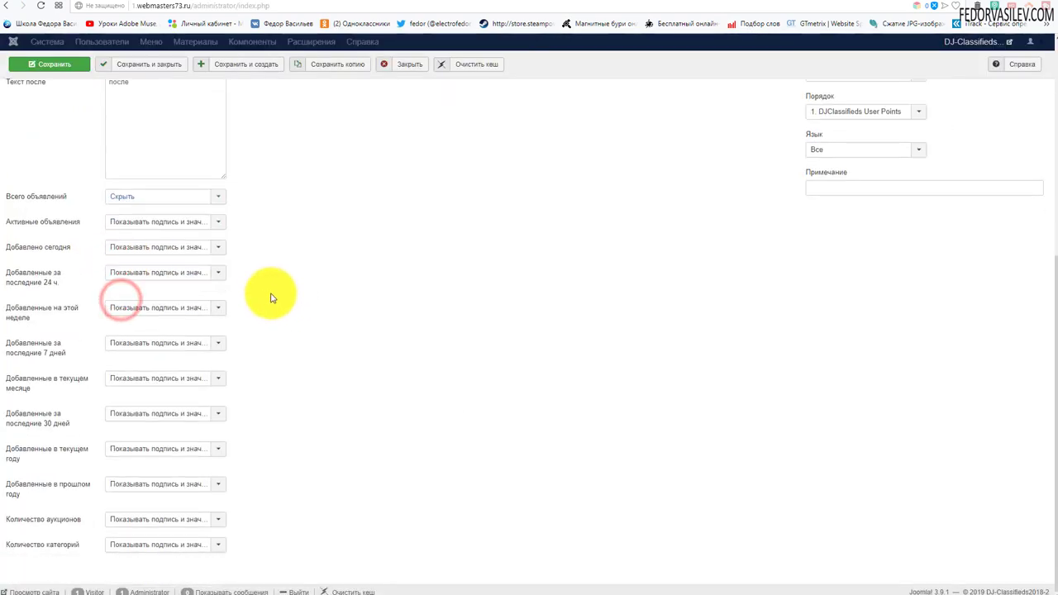
left_click(138, 224)
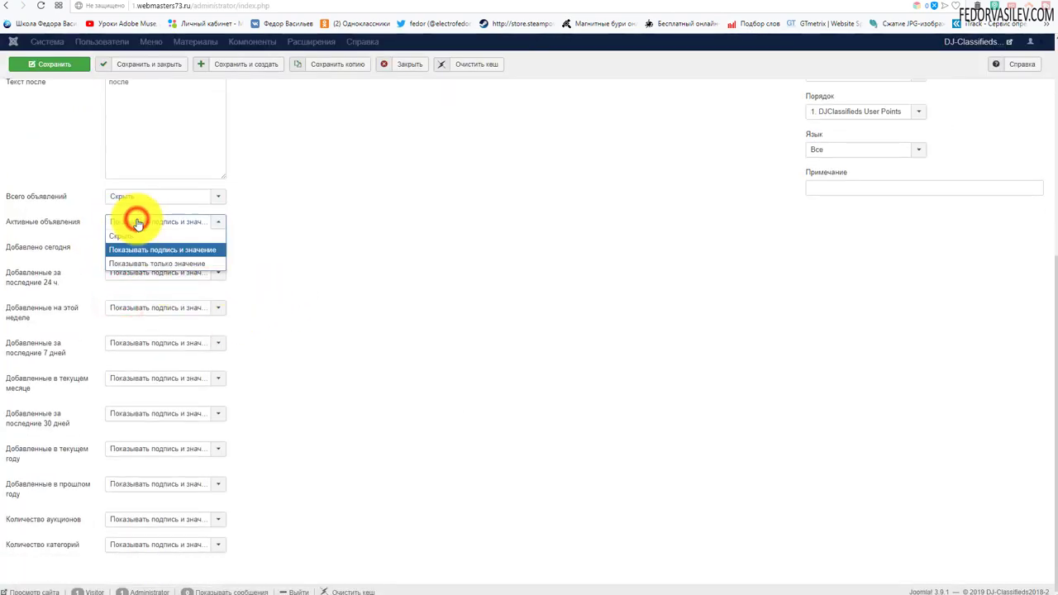
left_click(392, 229)
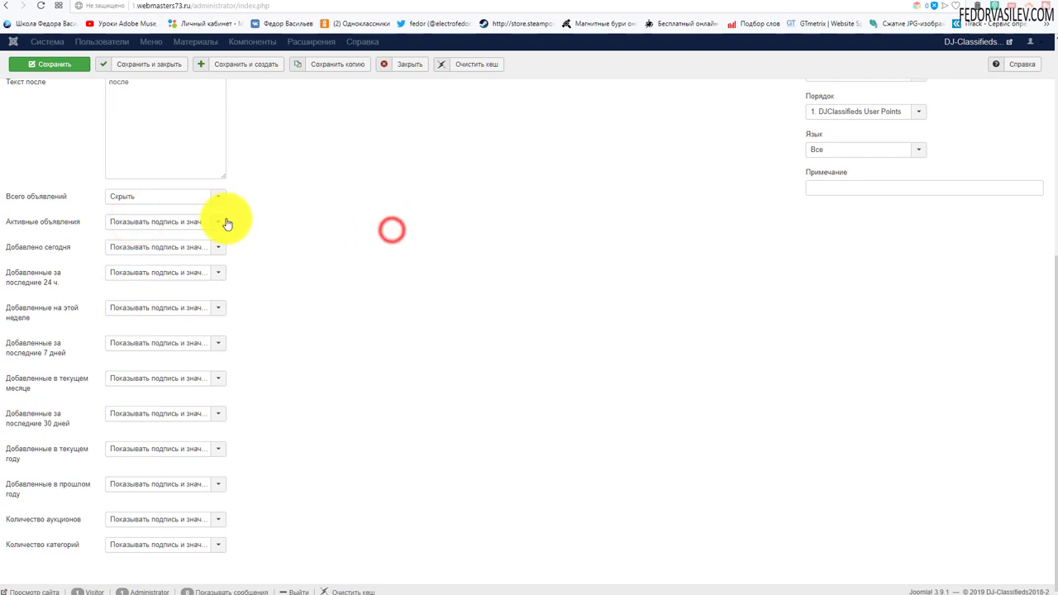
left_click(123, 247)
left_click(123, 259)
left_click(125, 272)
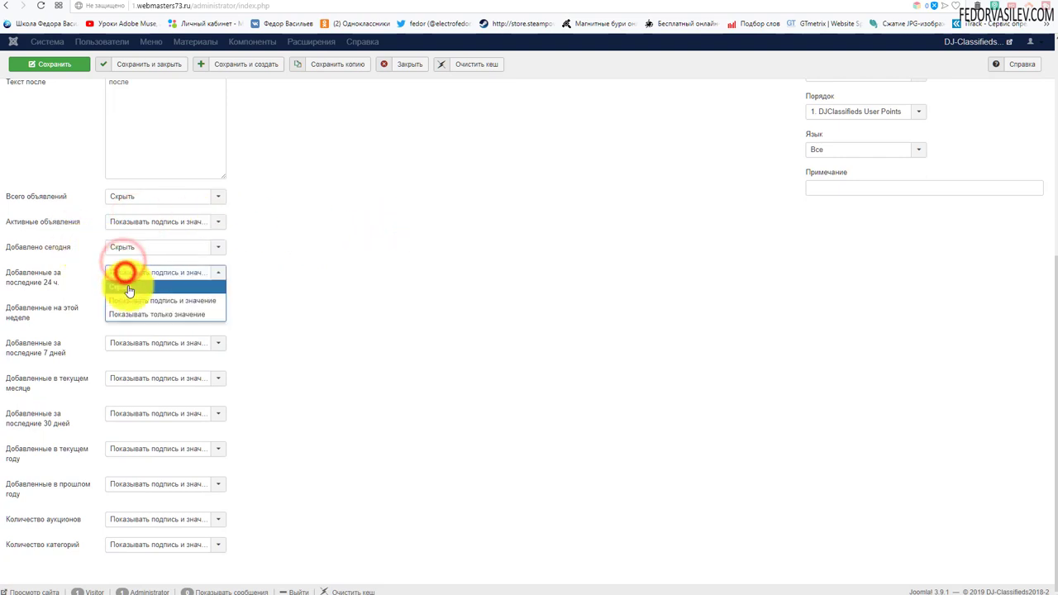
left_click(128, 287)
left_click(132, 309)
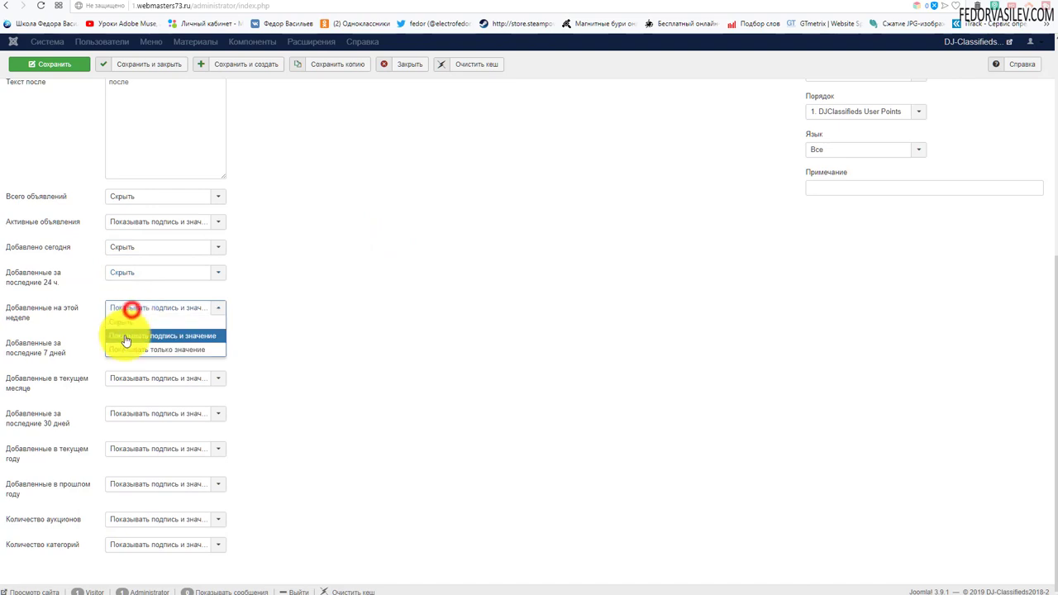
left_click(127, 322)
Step: Set "Добавленные за последние 7 дней", "Добавленные в текущем месяце" and "Добавленные за последние 30 дней" to "Скрыть"
left_click(126, 343)
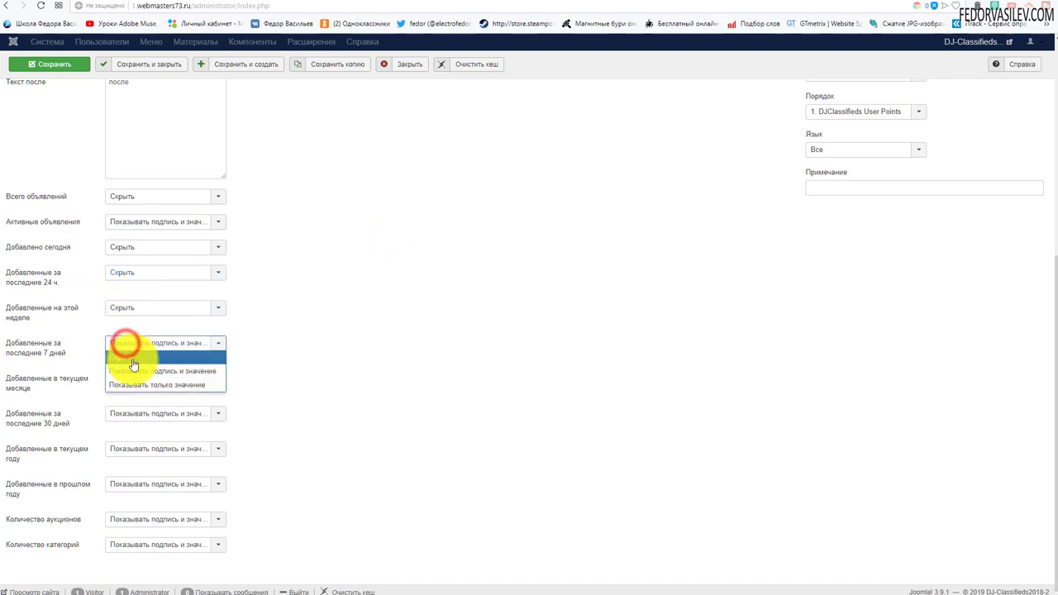
left_click(131, 357)
left_click(129, 380)
left_click(133, 389)
left_click(125, 421)
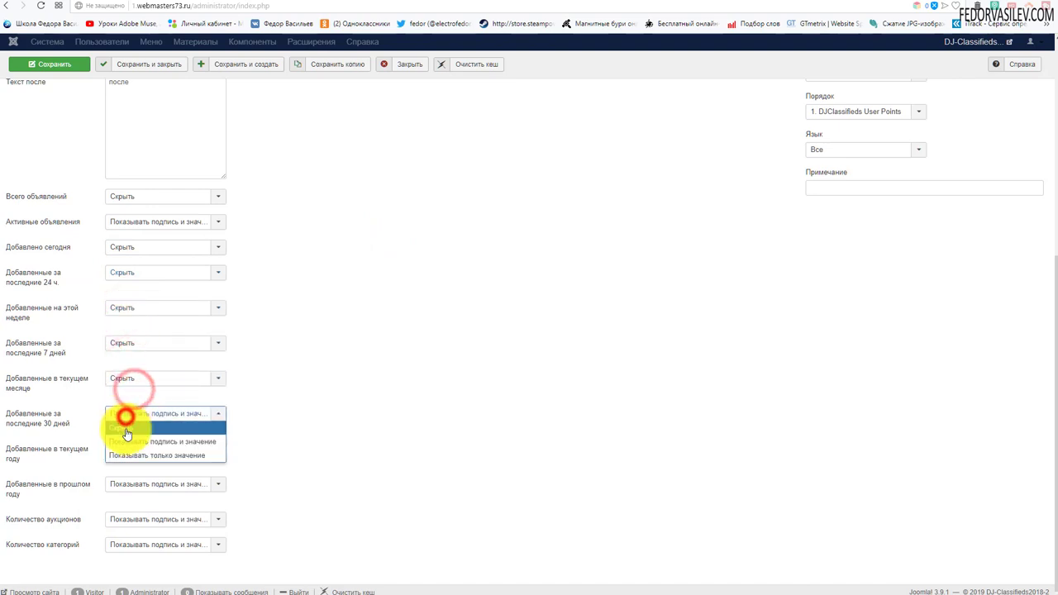
left_click(125, 432)
Step: Set "Добавленные в текущем году", "Добавленные в прошлом году", "Количество аукционов" and "Количество категорий" to "Скрыть"
left_click(124, 449)
left_click(124, 468)
left_click(126, 479)
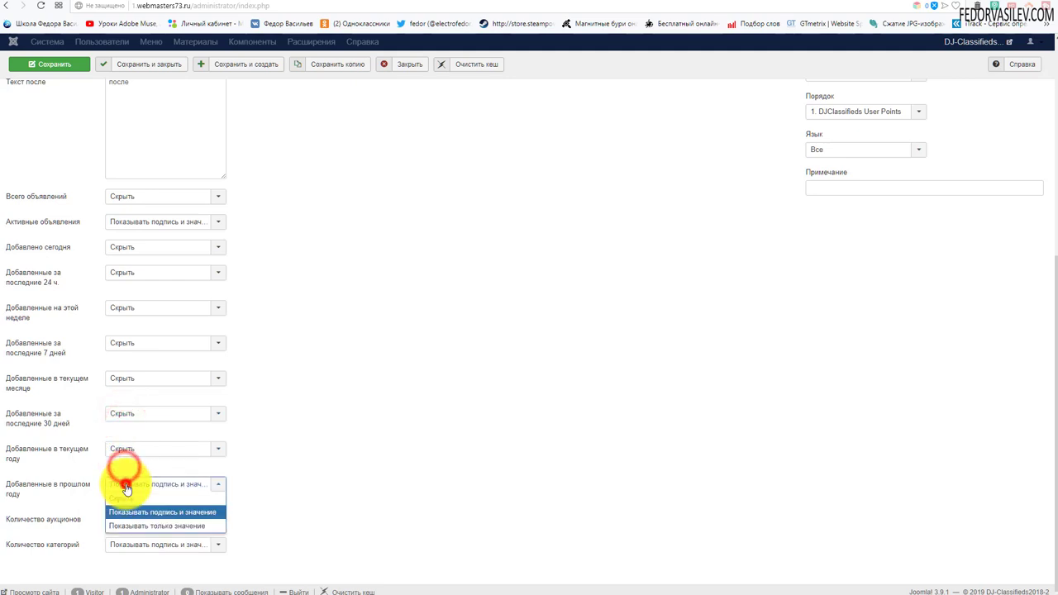
left_click(125, 500)
left_click(124, 520)
left_click(128, 539)
left_click(130, 549)
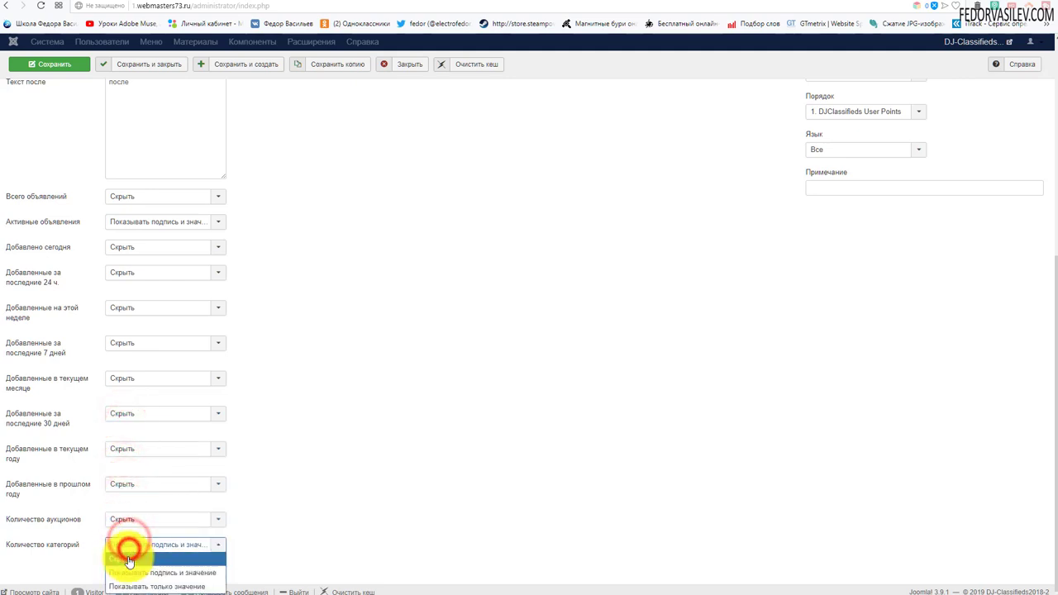
left_click(126, 560)
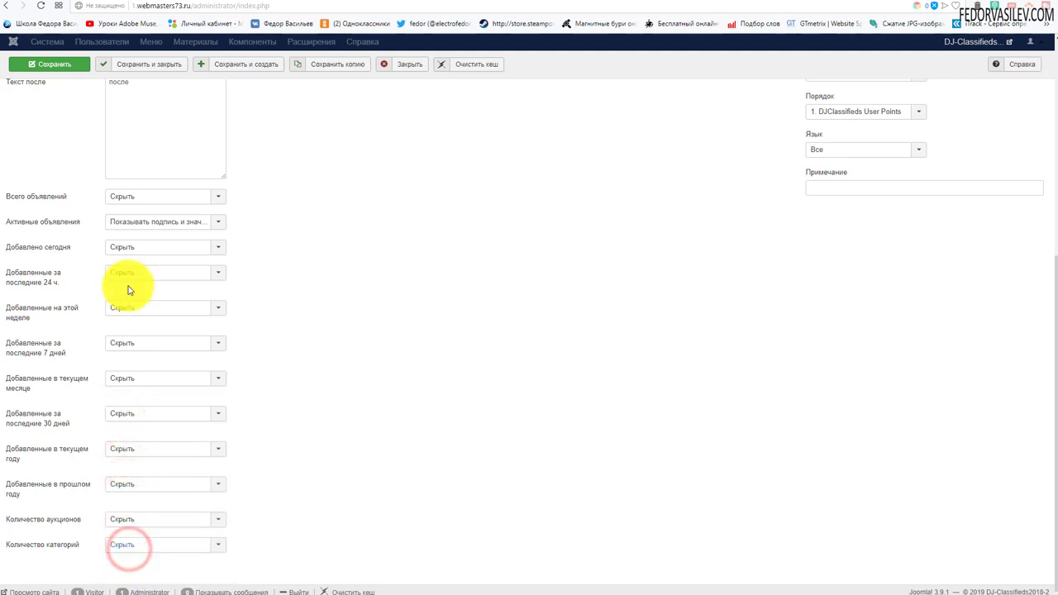
Step: Save the Stats module, reload the site's "Редактировать профиль" page and check the texts around the counters in the DJClassifieds Stats block
left_click(52, 64)
left_click(699, 5)
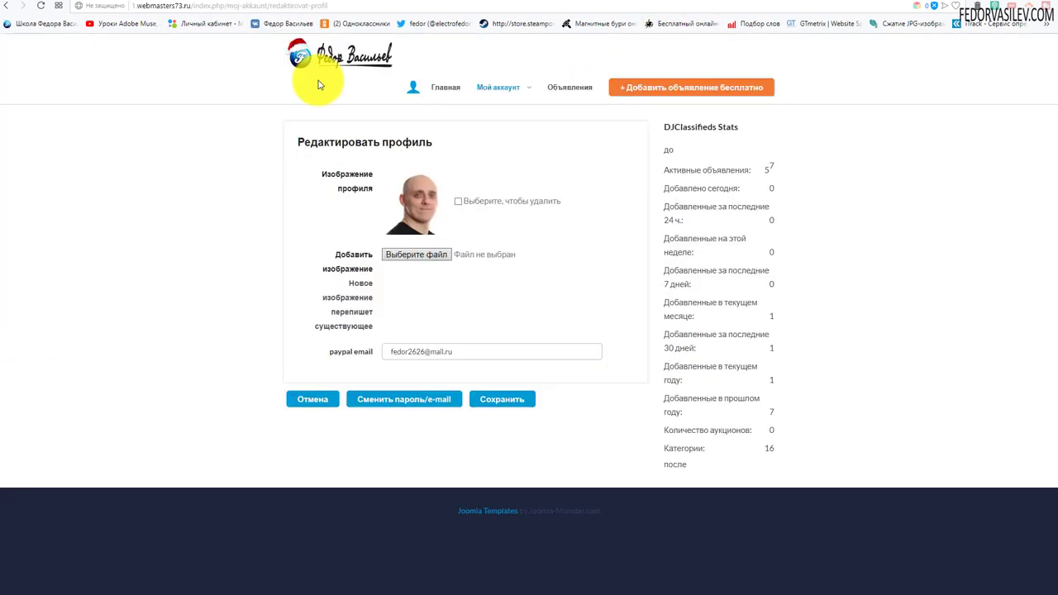
left_click(40, 5)
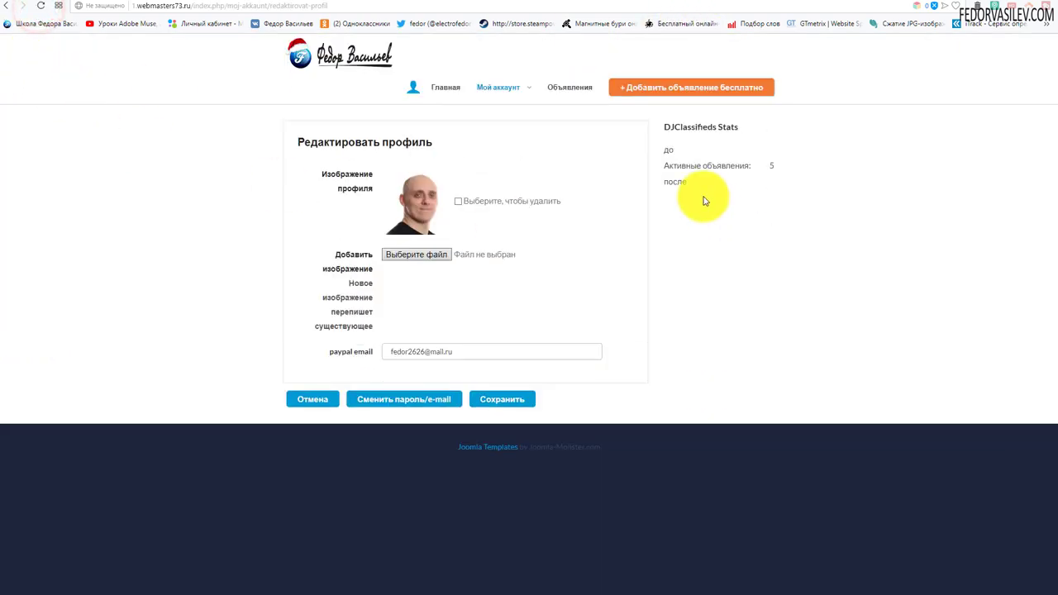
left_click(671, 147)
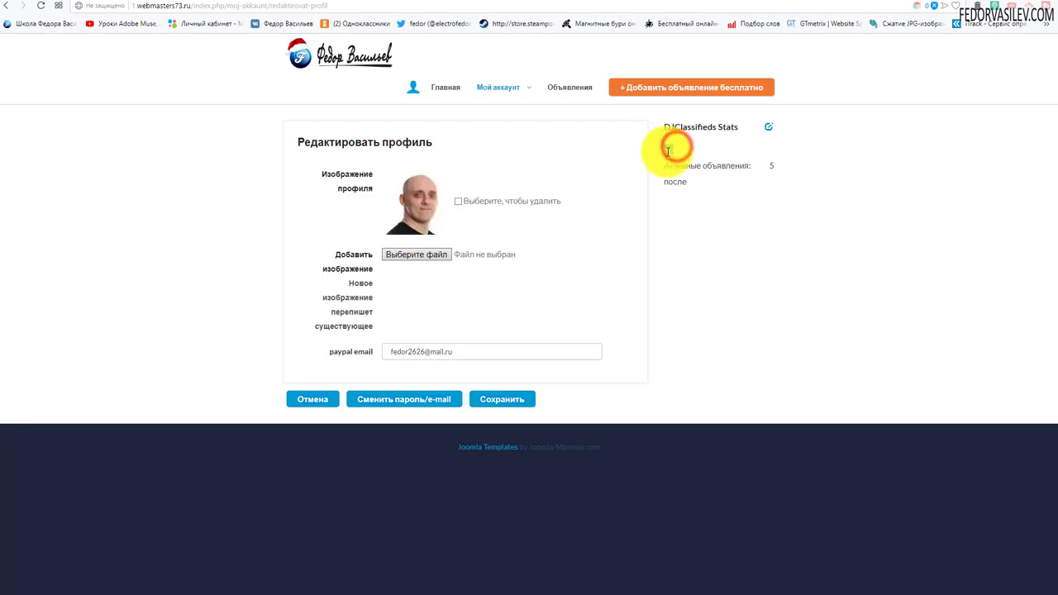
double_click(692, 175)
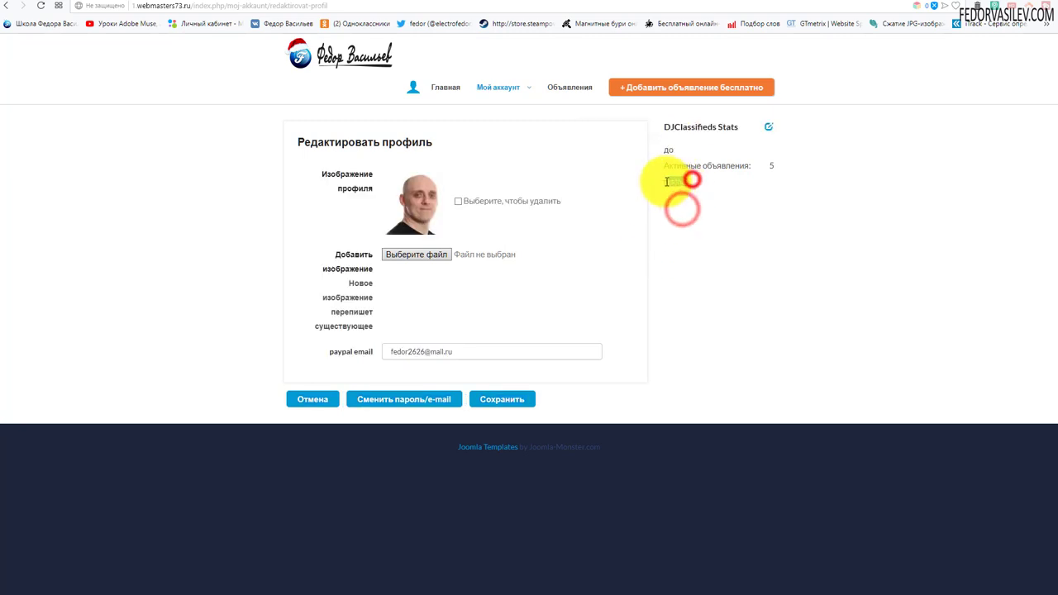
left_click(701, 195)
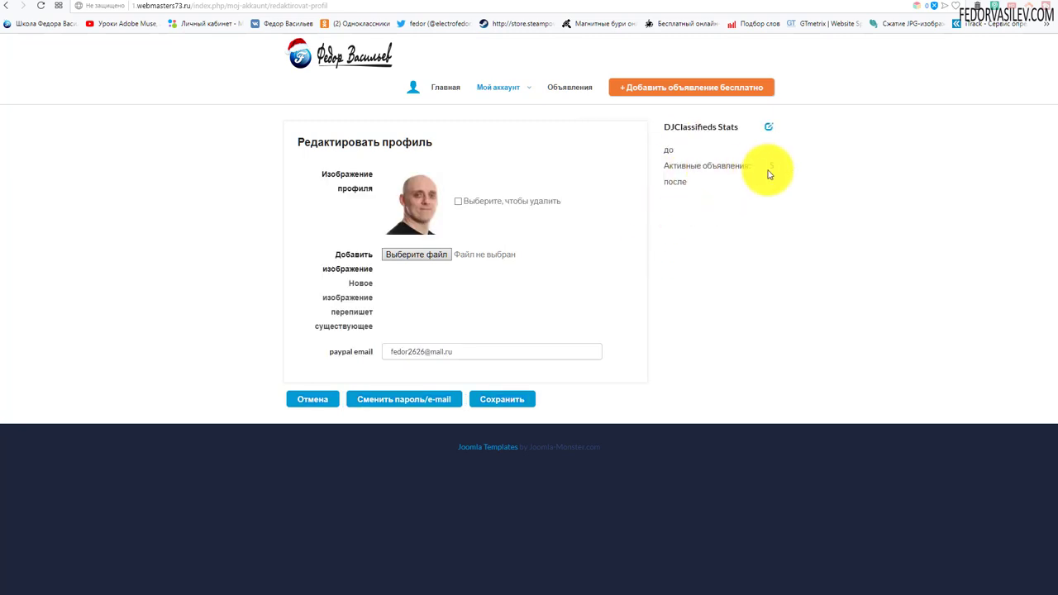
Step: Check the DJClassifieds Maps module's menu assignment and settings, and view its map on the site's "Редактировать профиль" page
key("ctrl+Tab")
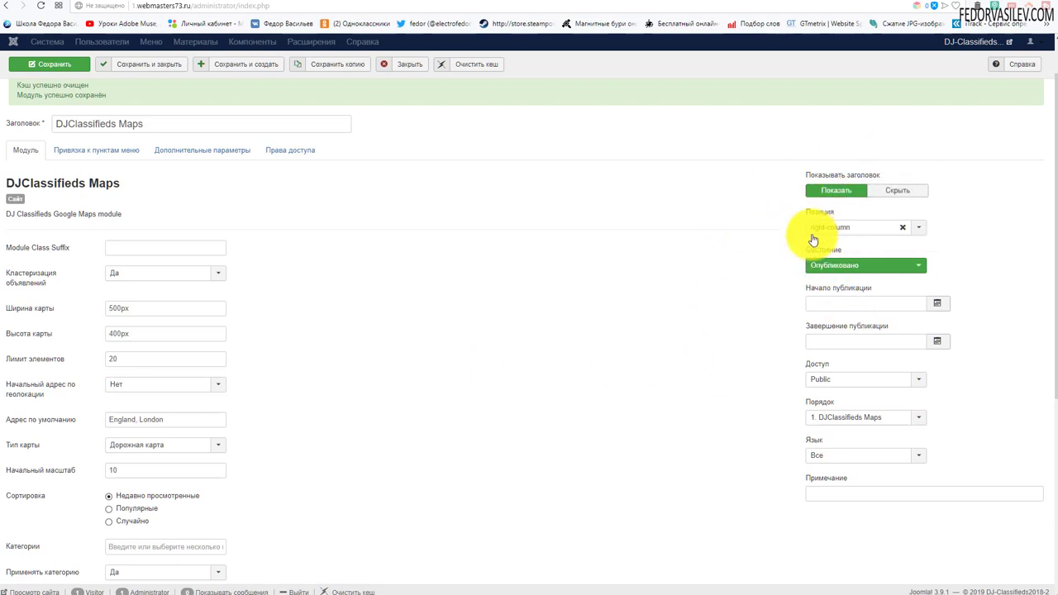
left_click(126, 151)
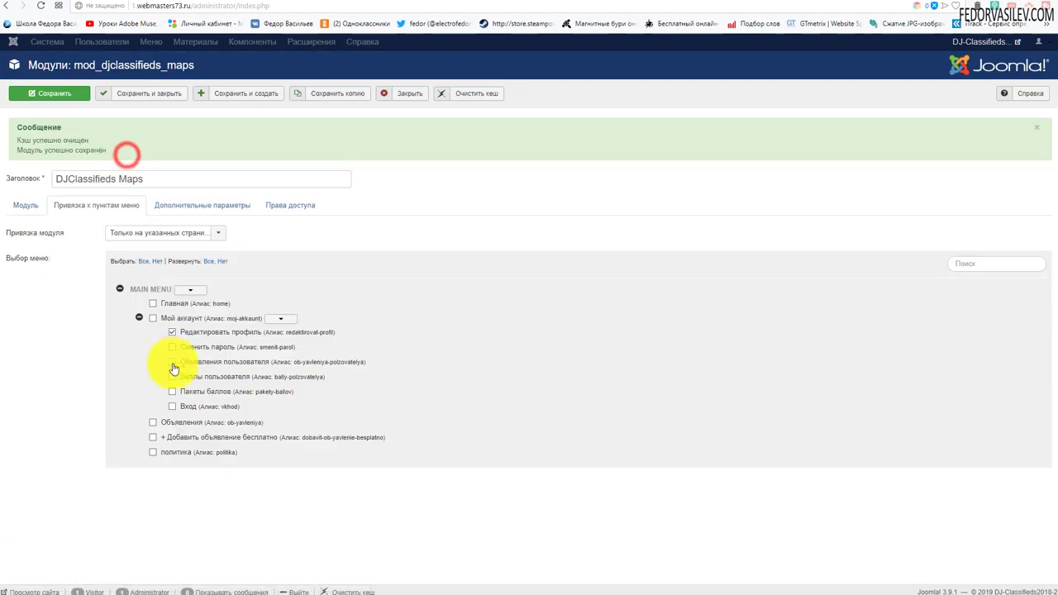
left_click(28, 203)
scroll(276, 190, "down", 2)
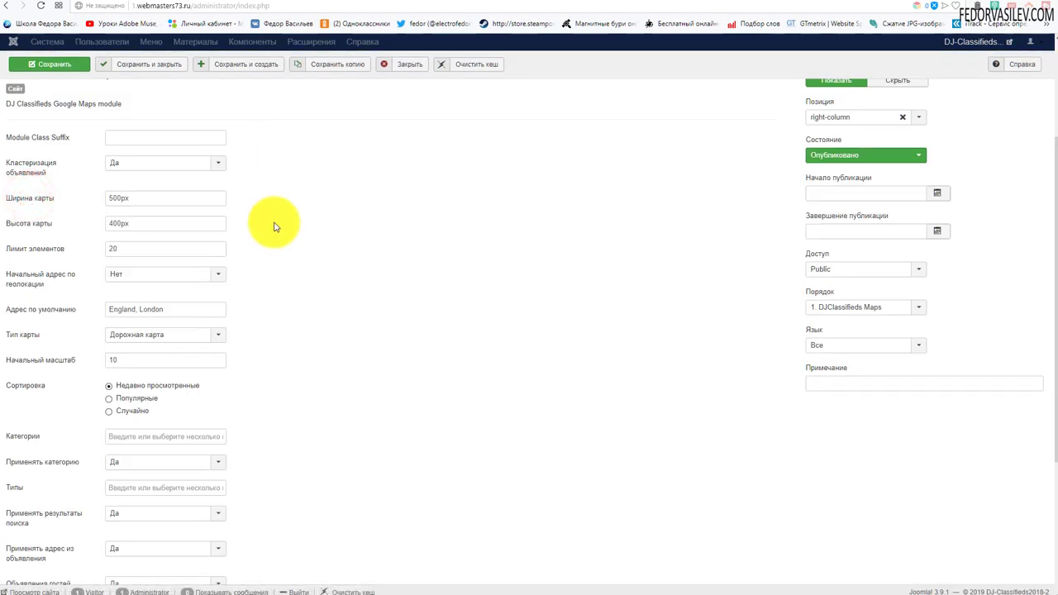
left_click(707, 2)
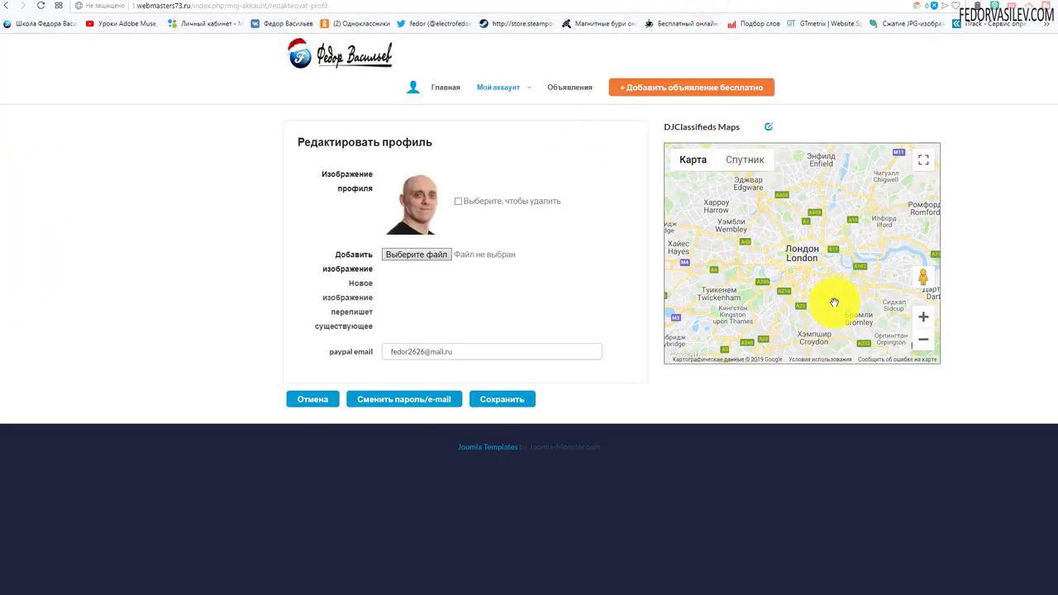
Step: Set the Maps module's "Ширина карты" to 200px, save the module and reload the site's "Редактировать профиль" page
left_click(670, 2)
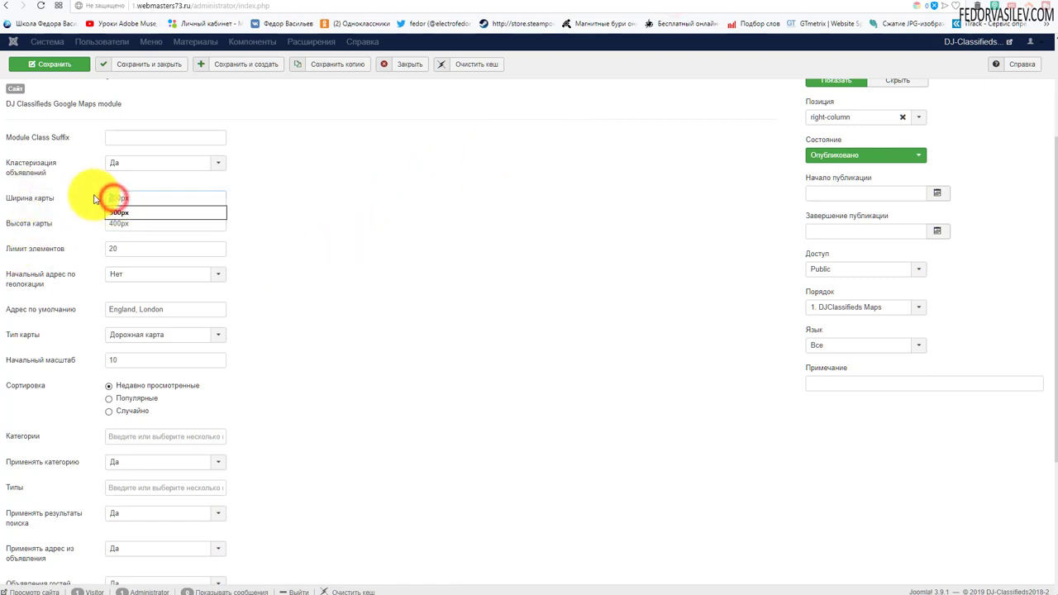
left_click(47, 64)
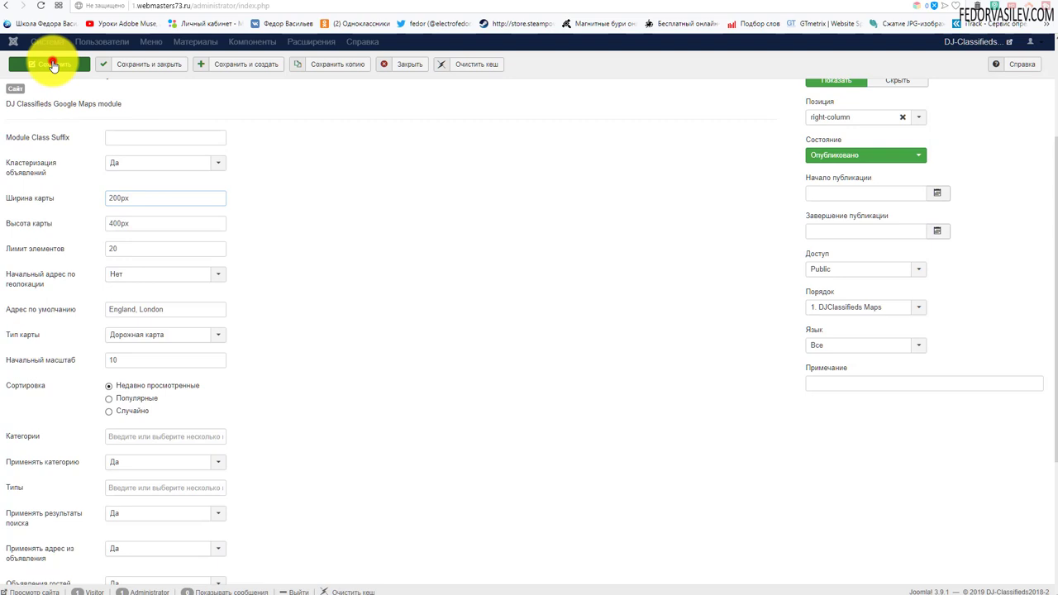
left_click(702, 4)
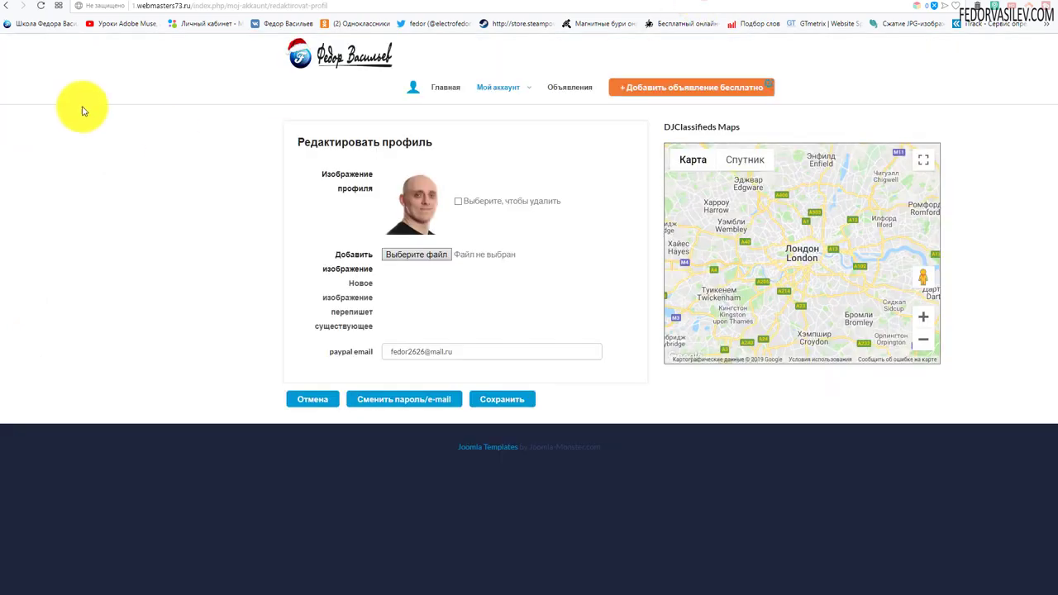
left_click(43, 7)
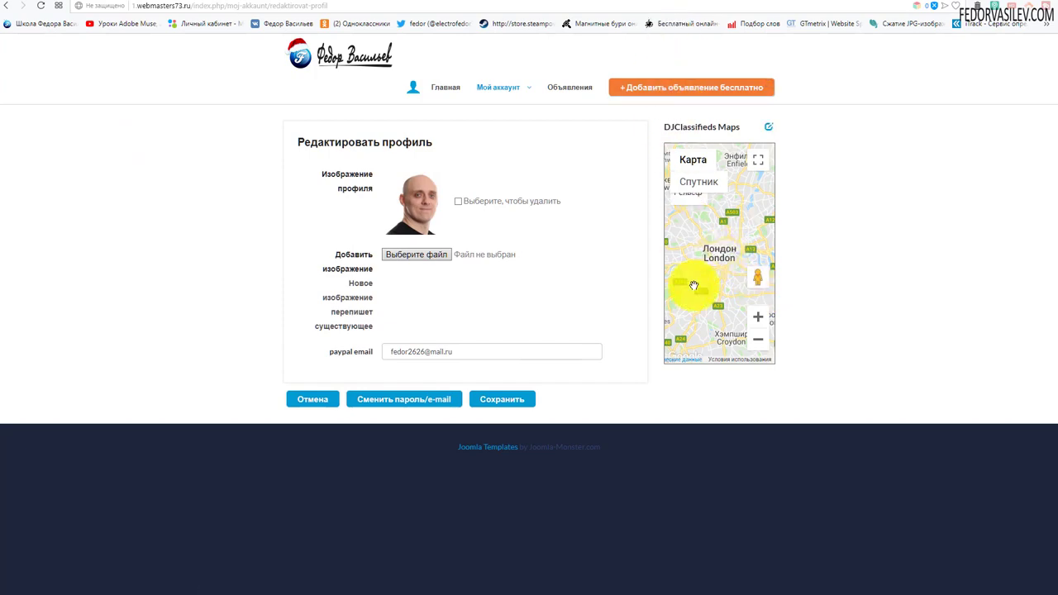
Step: Return to the Maps module settings and review the "Начальный адрес по геолокации" option
left_click(671, 5)
scroll(312, 265, "down", 2)
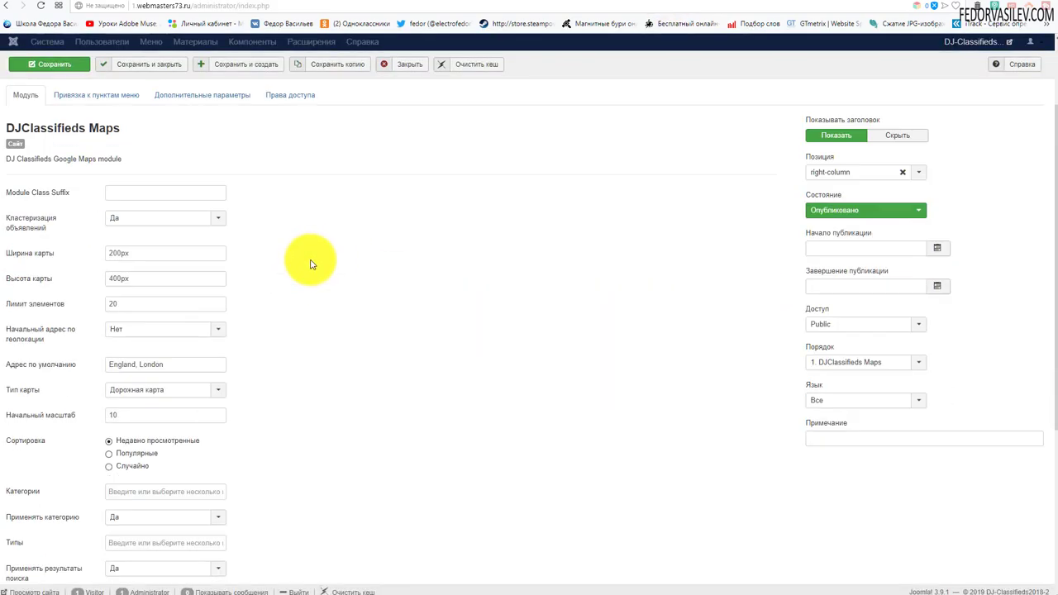
scroll(312, 264, "down", 1)
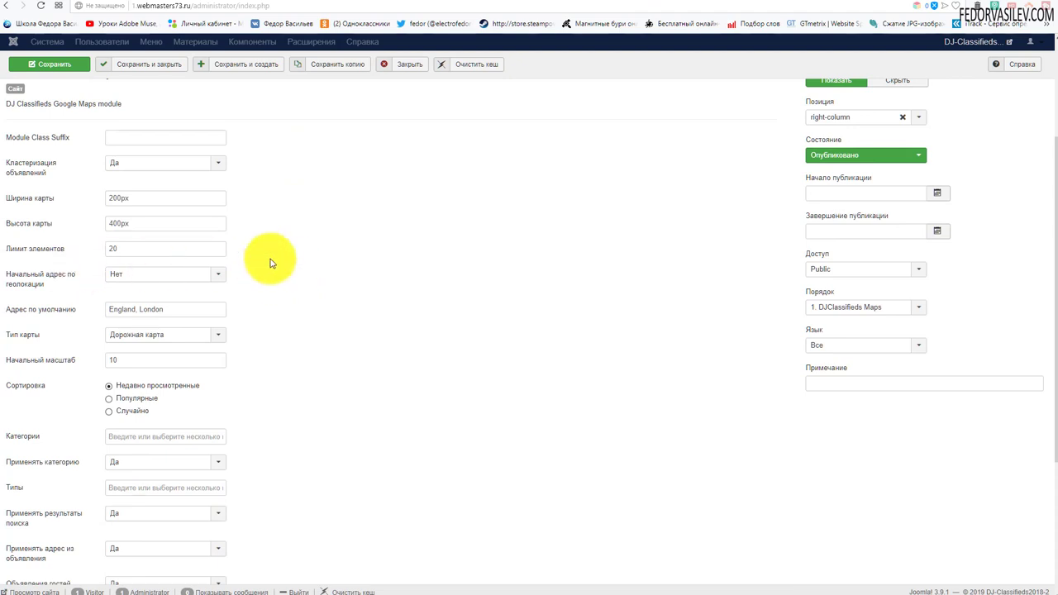
left_click(157, 281)
left_click(354, 274)
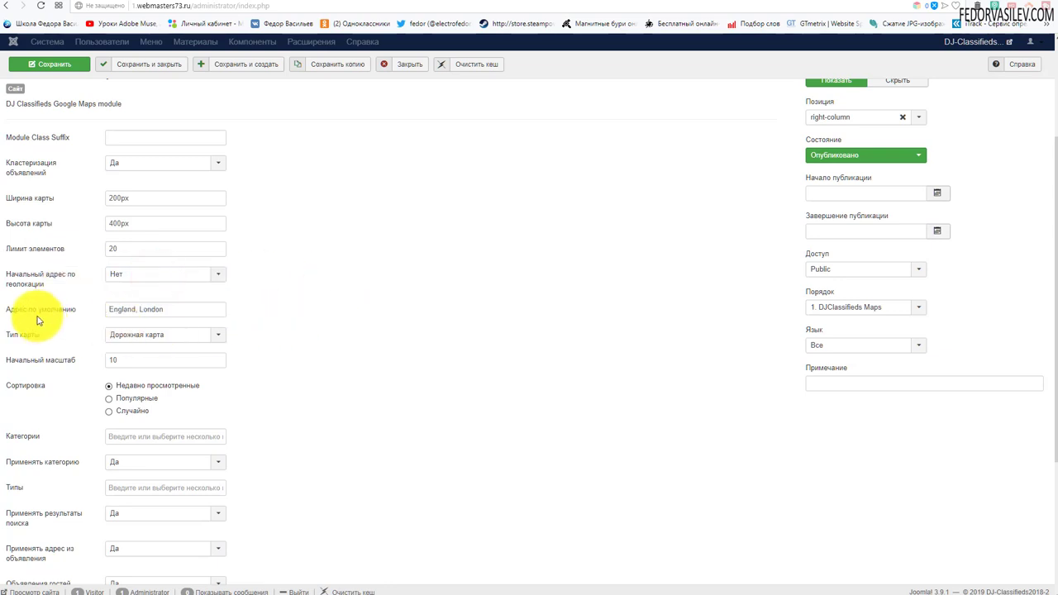
Step: Set "Адрес по умолчанию" to "Россия, Ульяновск", save the Maps module and reload the site's "Редактировать профиль" page
triple_click(182, 308)
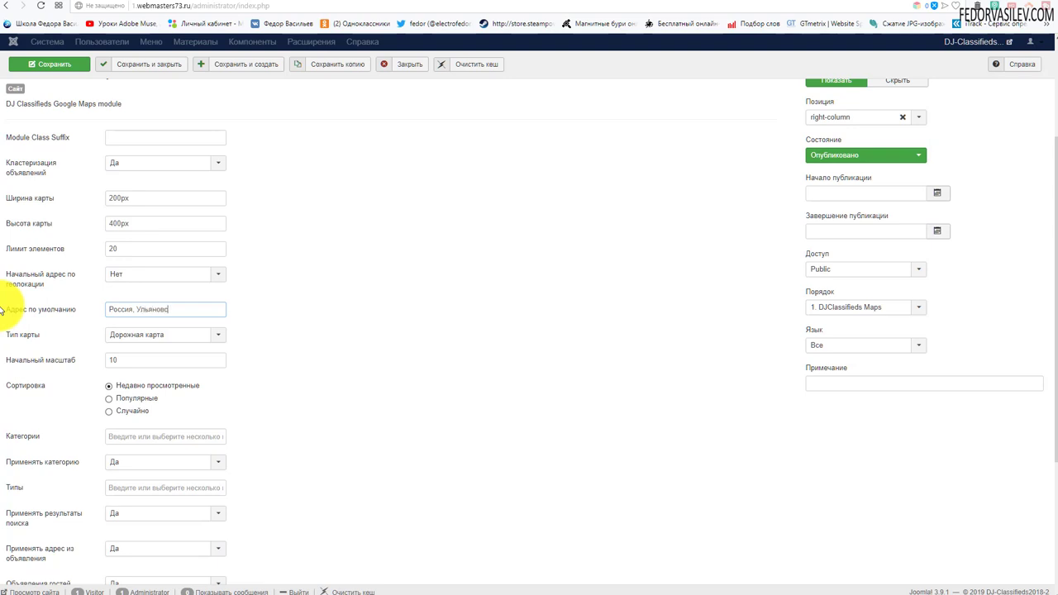
left_click(63, 64)
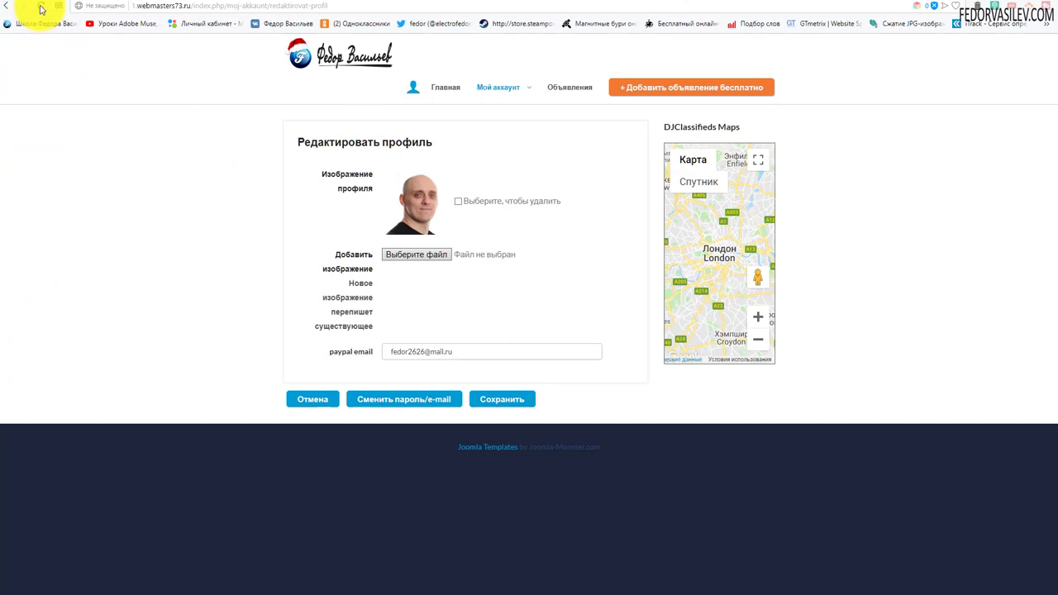
left_click(39, 6)
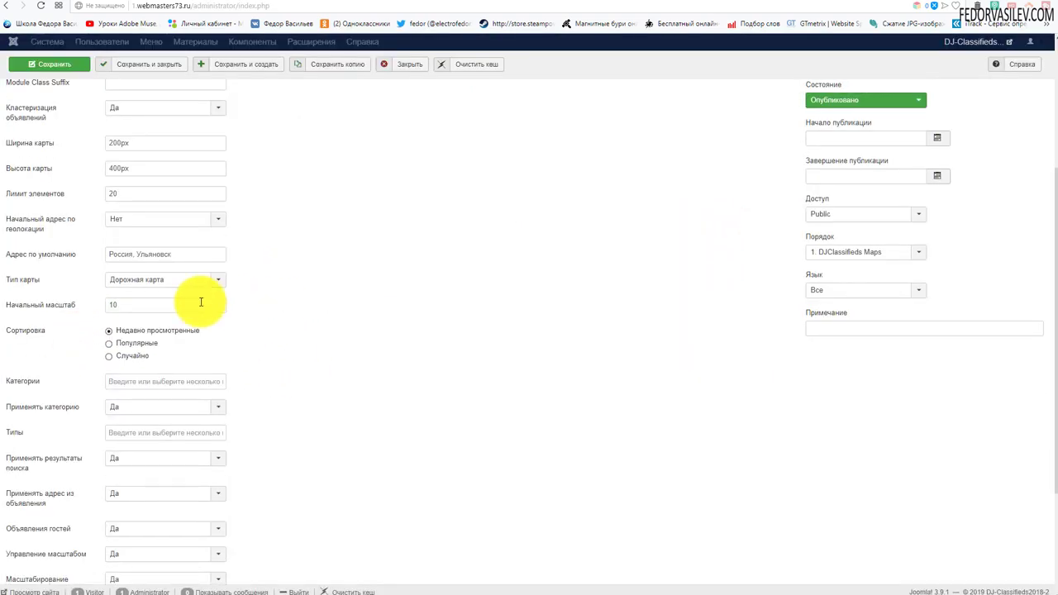
Step: Return to the Maps module settings and examine the choices offered for "Тип карты" and "Категории"
left_click(152, 281)
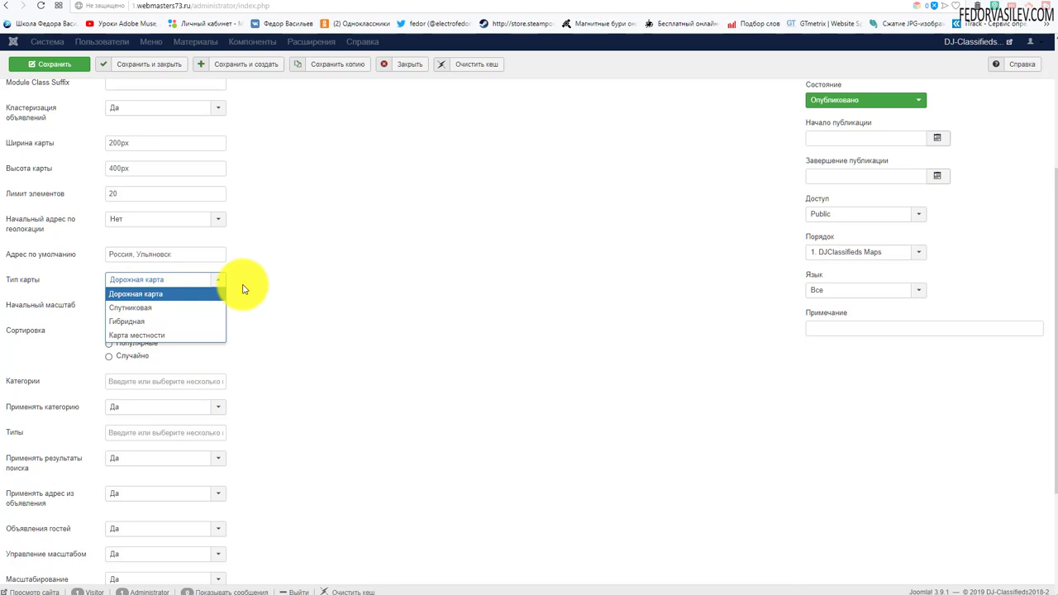
left_click(244, 287)
scroll(243, 286, "down", 2)
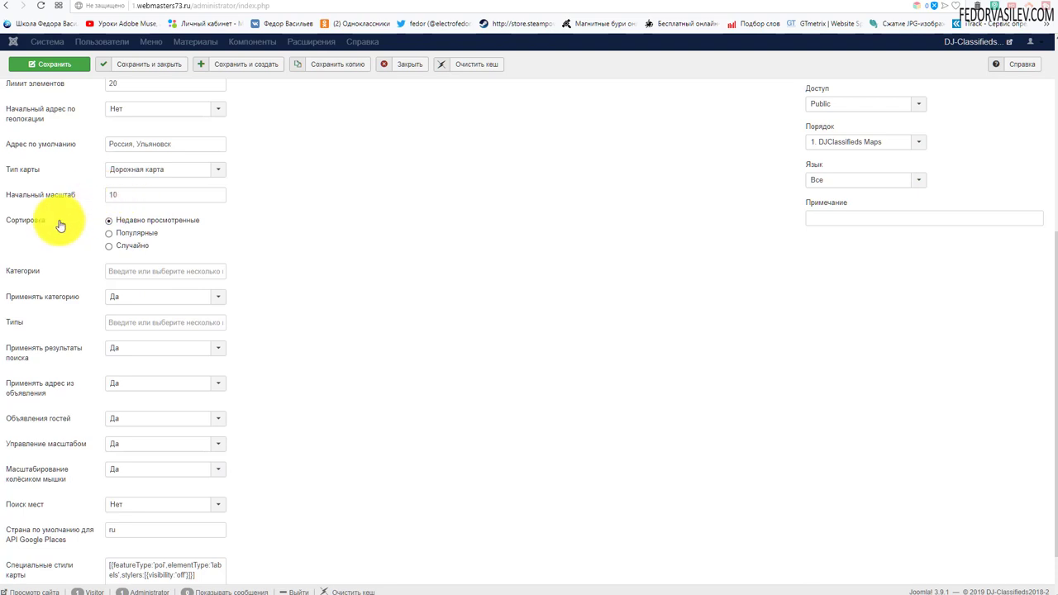
left_click(137, 271)
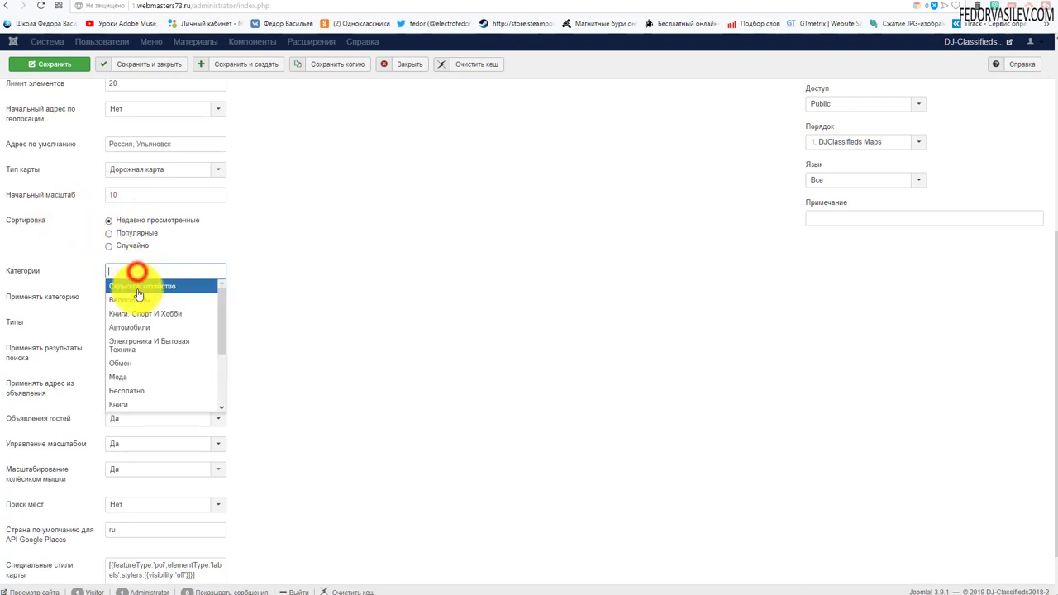
scroll(292, 253, "down", 1)
left_click(292, 253)
left_click(142, 214)
scroll(142, 319, "down", 3)
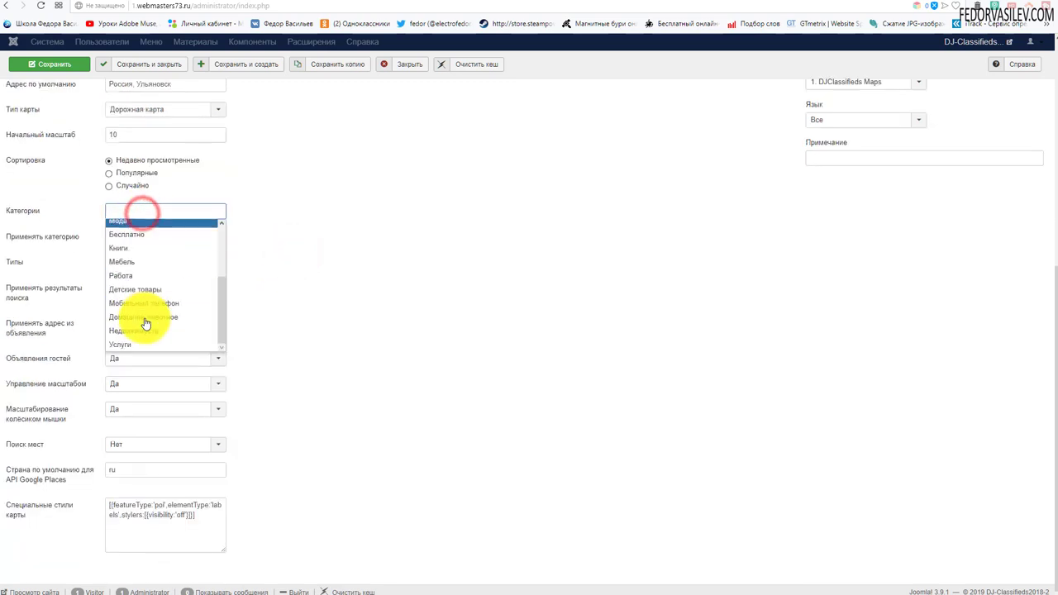
left_click(364, 238)
left_click(140, 210)
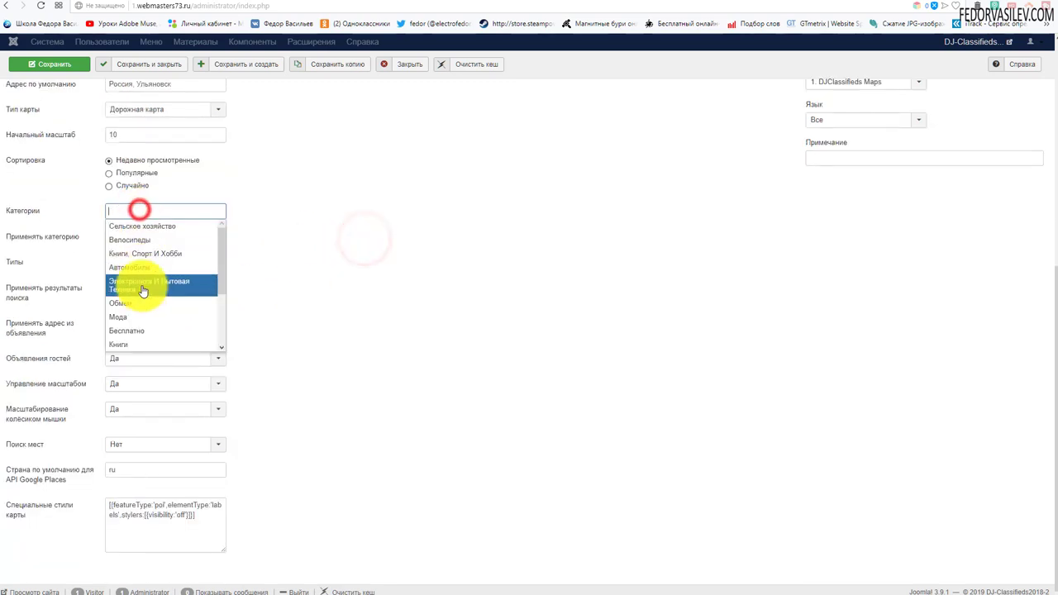
left_click(331, 247)
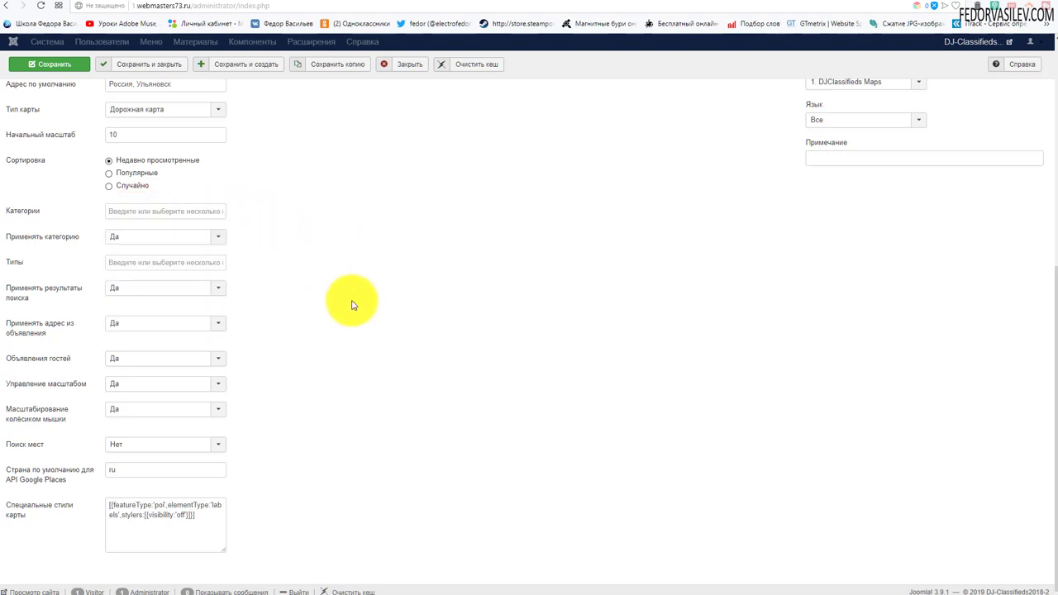
Step: Review the choices for "Применять категорию", "Применять результаты поиска" and "Объявления гостей" in the Maps module settings
left_click(156, 236)
left_click(411, 240)
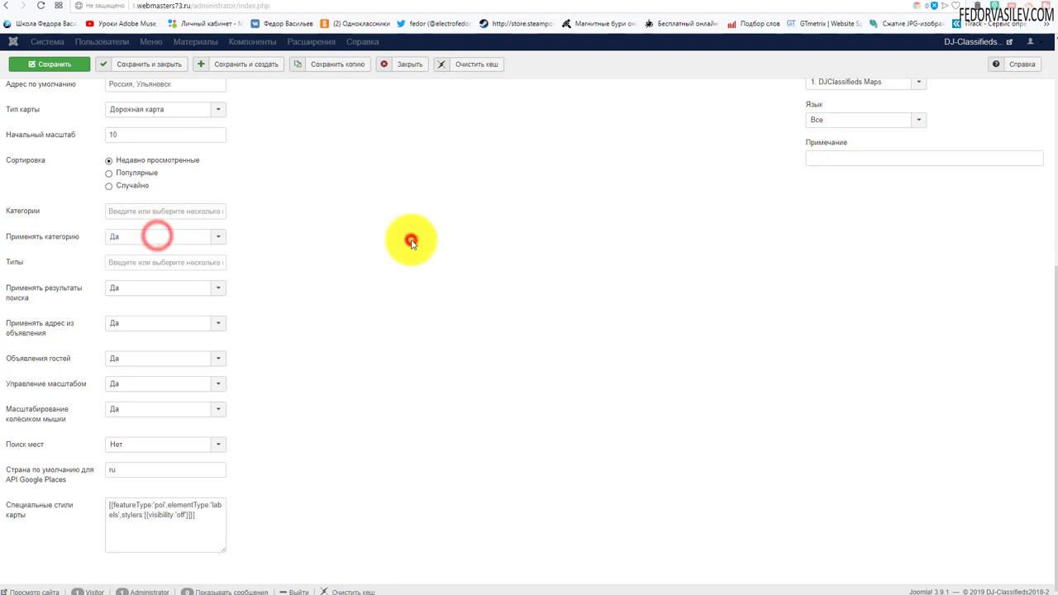
mouse_move(11, 265)
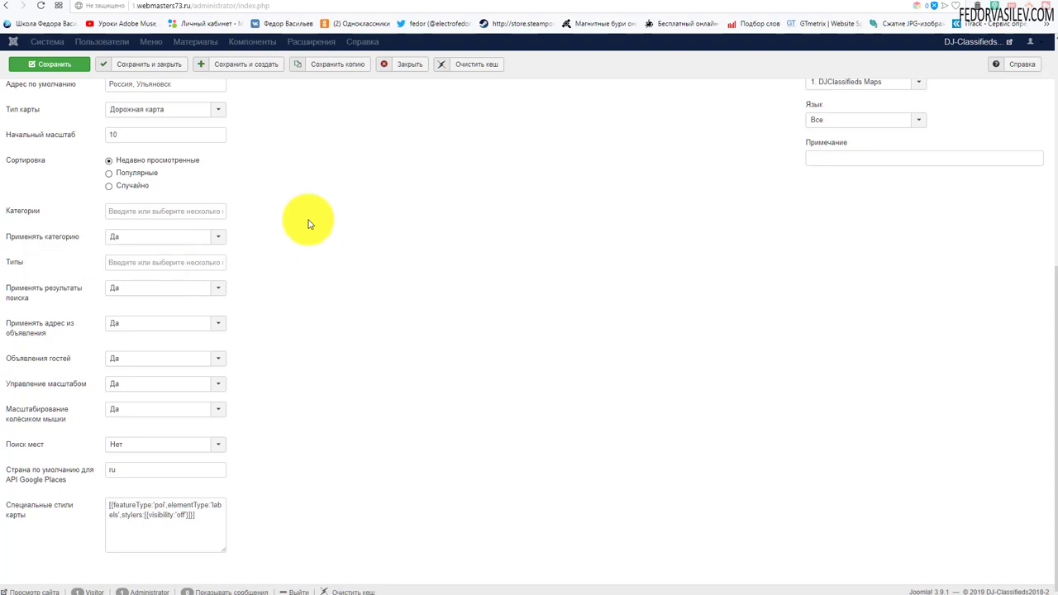
left_click(153, 287)
left_click(406, 279)
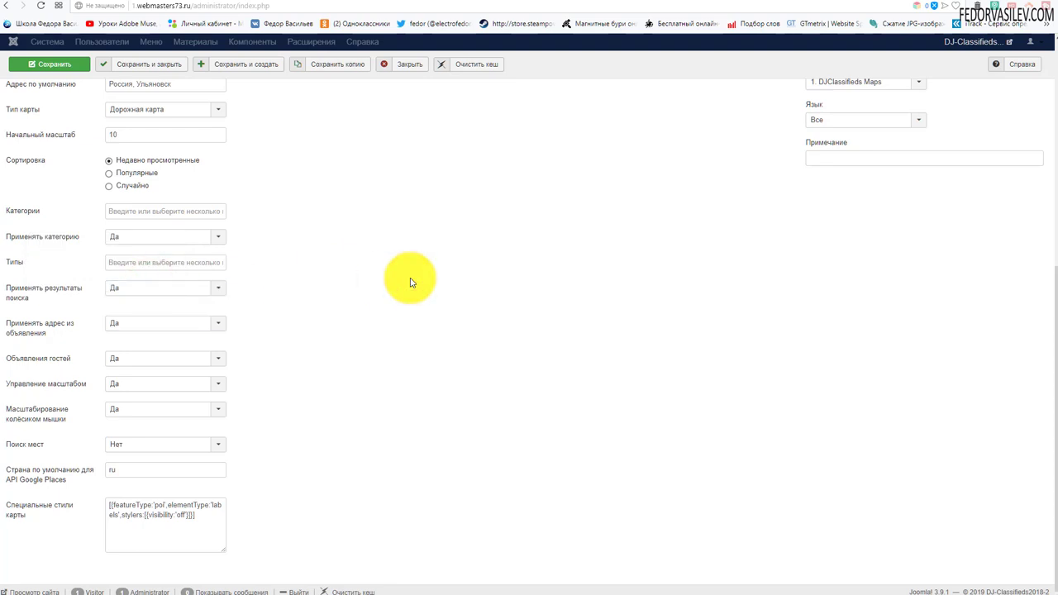
left_click(184, 359)
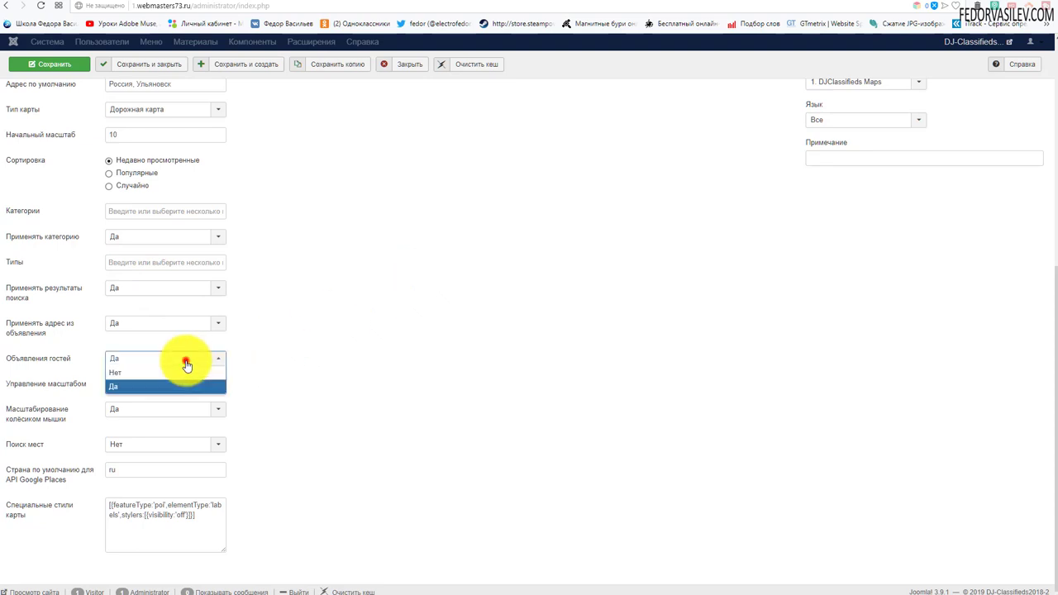
left_click(300, 340)
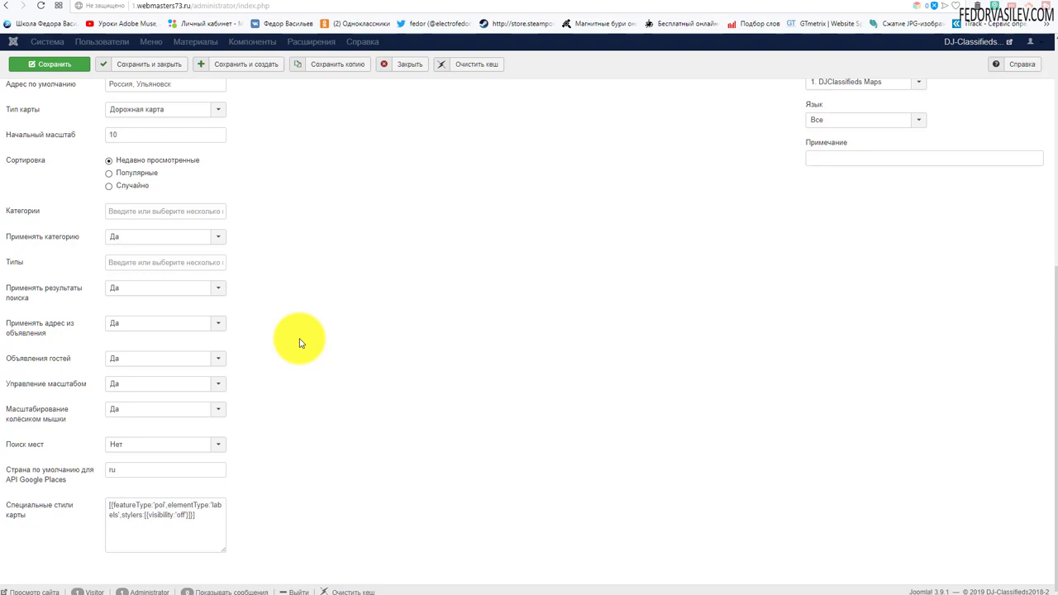
Step: Review the mouse-wheel zoom option in the Maps module settings and set "Поиск мест" to "Да"
left_click(110, 409)
left_click(328, 382)
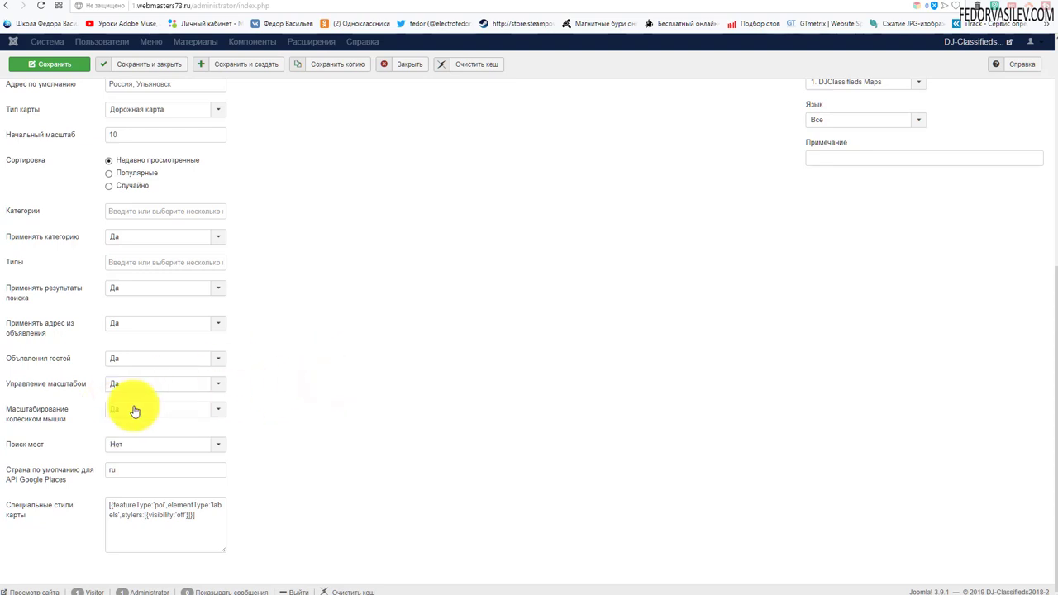
left_click(134, 445)
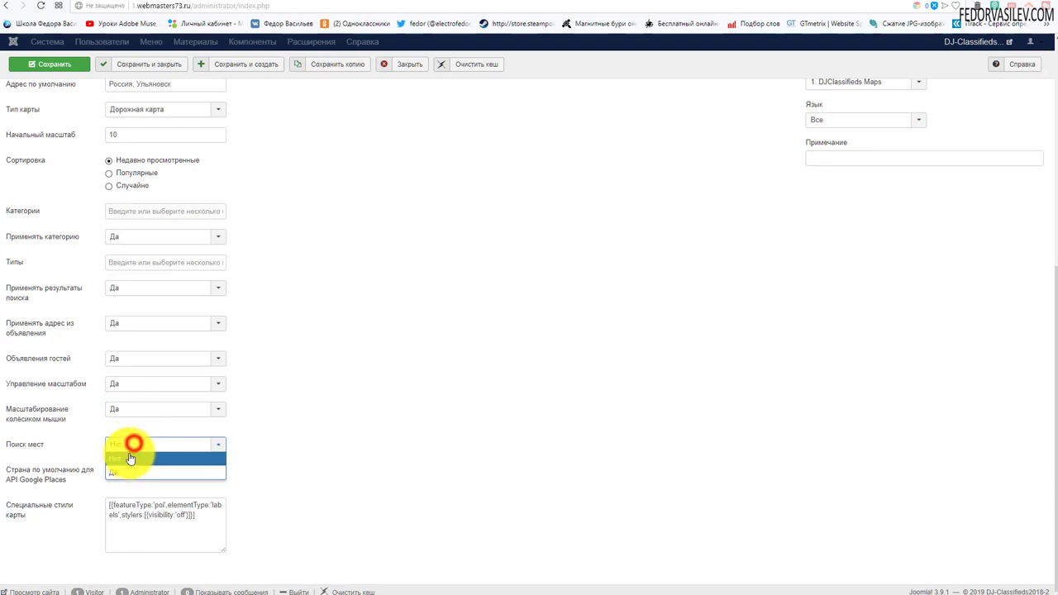
left_click(124, 465)
Step: Save the Maps module and check the map with its location search on the reloaded "Редактировать профиль" page
mouse_move(52, 484)
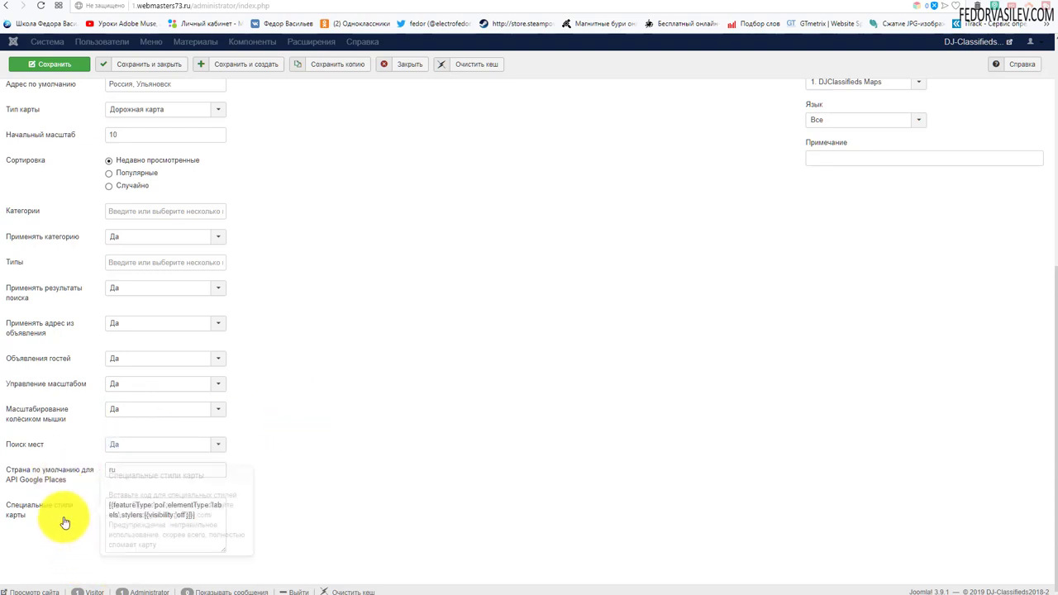
left_click_drag(208, 518, 402, 460)
left_click(402, 459)
key("ctrl+s")
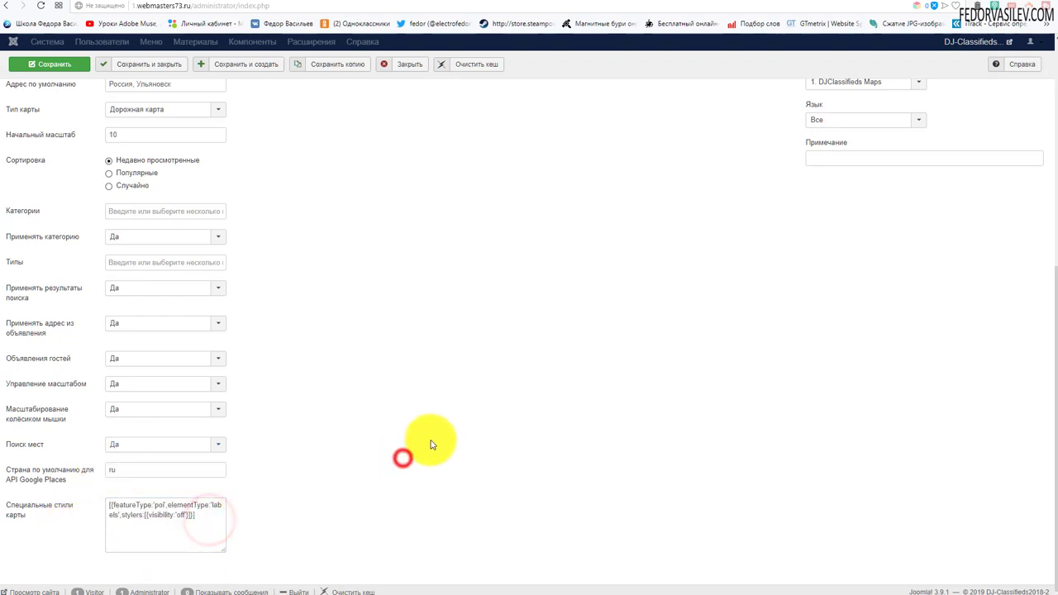
left_click(51, 94)
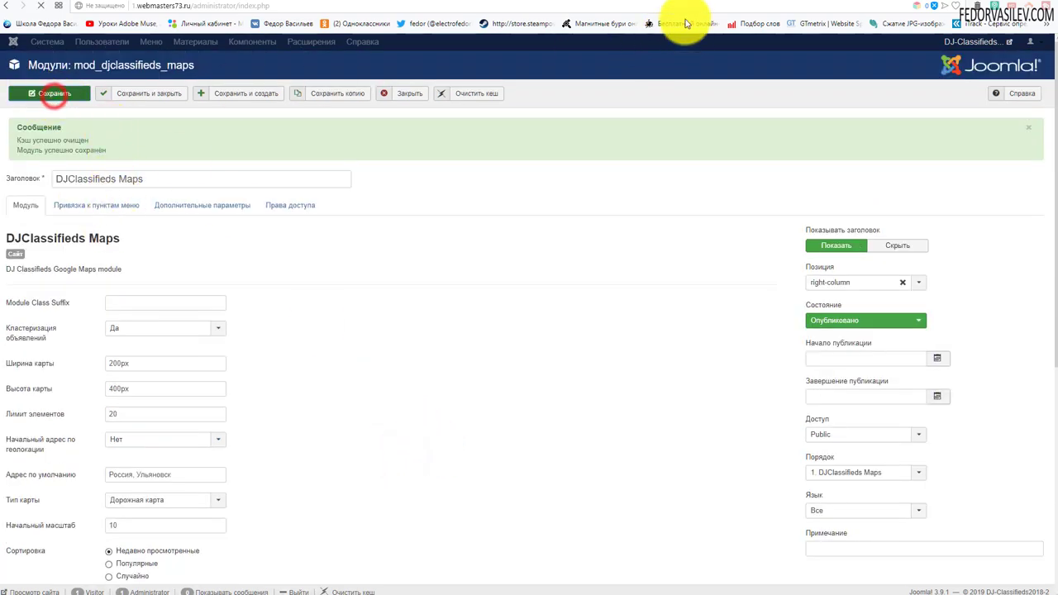
left_click(703, 3)
left_click(40, 6)
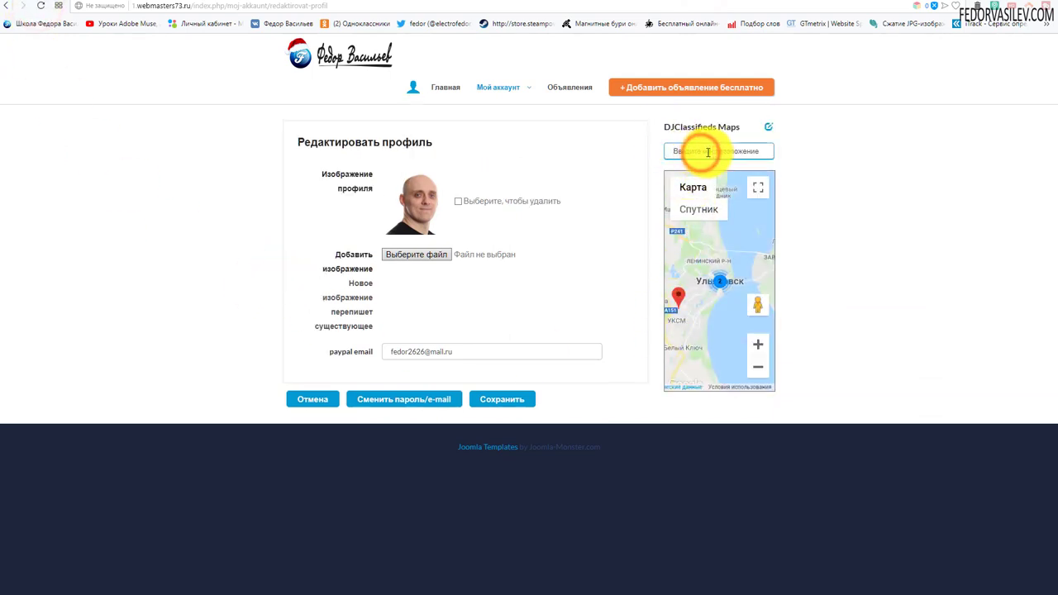
left_click(880, 170)
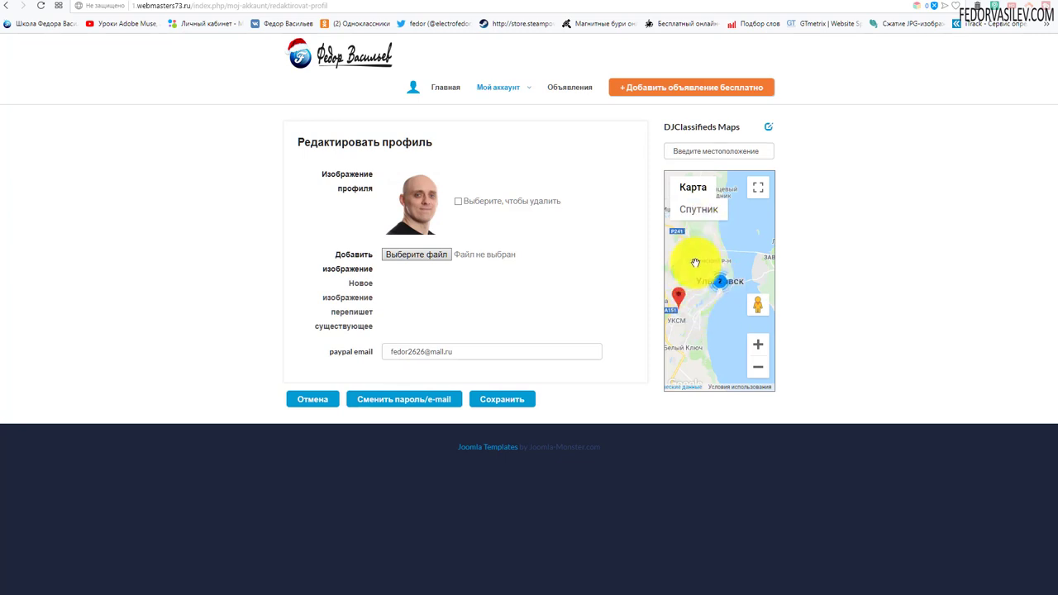
left_click(680, 307)
Step: Return to the Maps module settings and review the remaining parameters, including the choices for "Применять категорию"
left_click(671, 4)
scroll(355, 326, "down", 5)
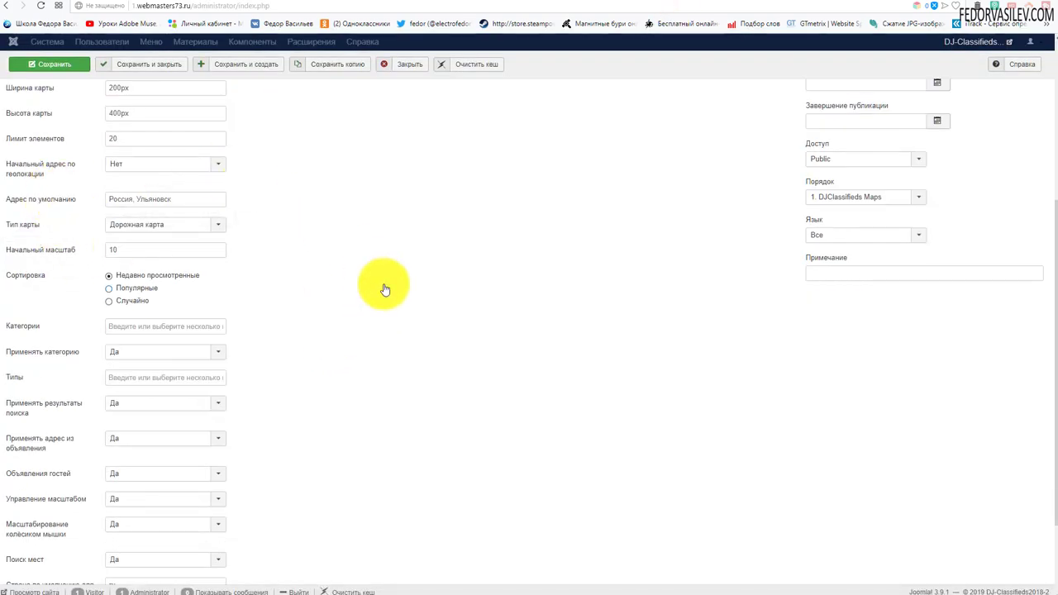
scroll(385, 290, "down", 1)
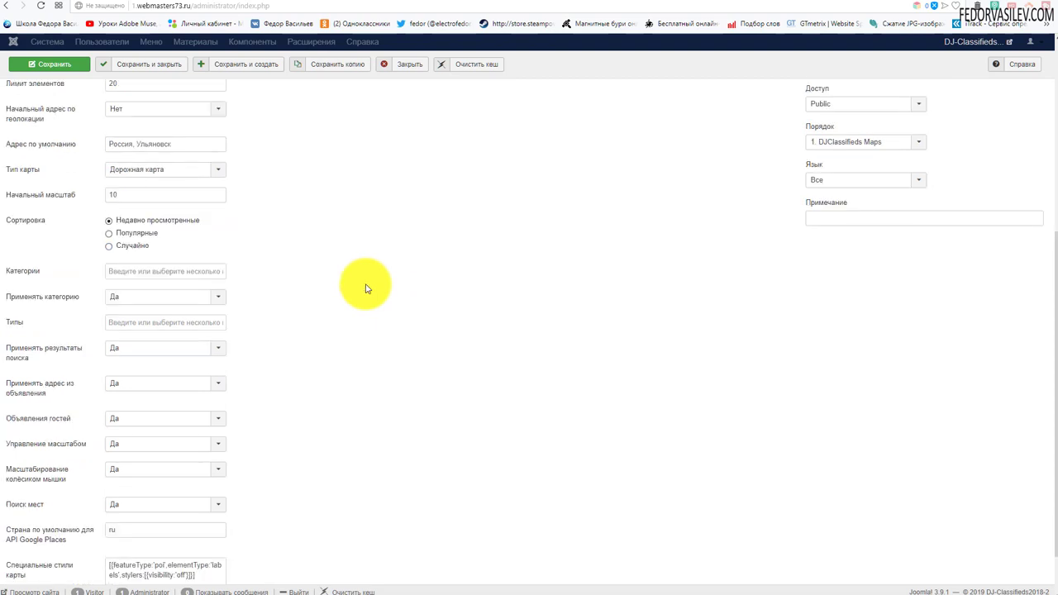
left_click(132, 298)
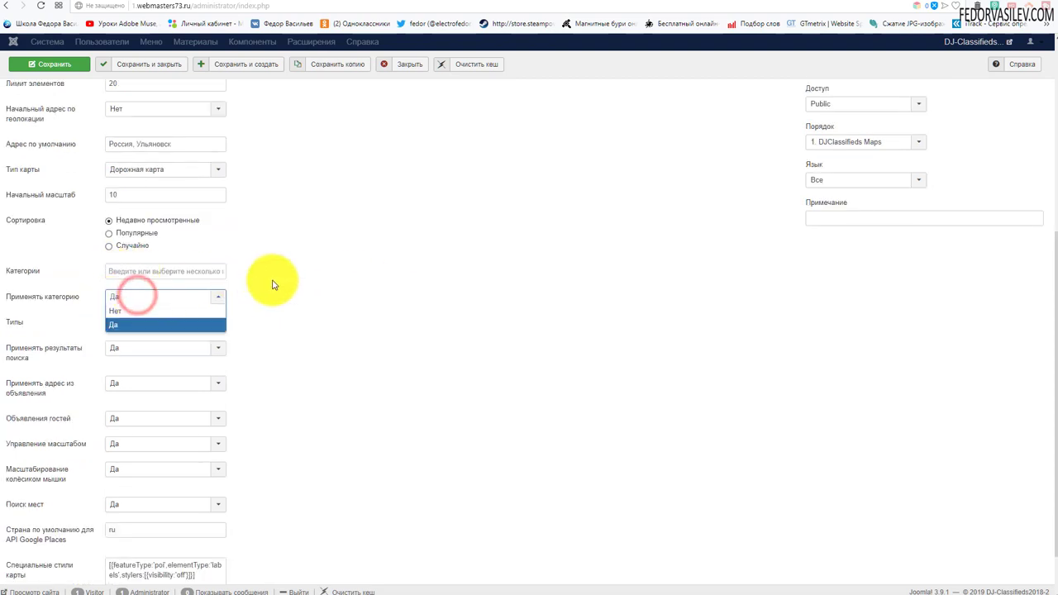
left_click(272, 281)
mouse_move(20, 329)
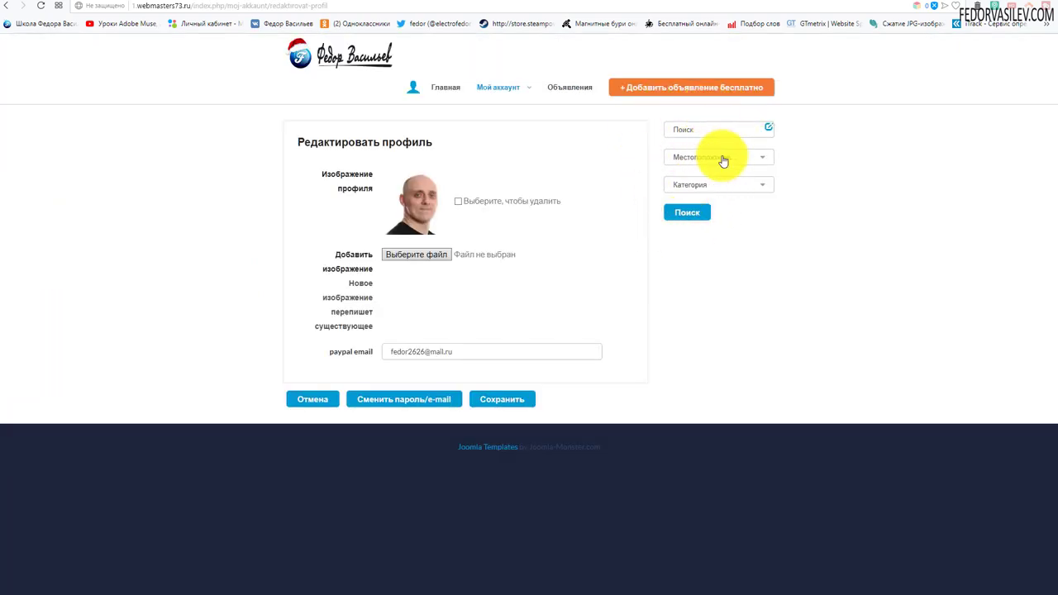
Step: Go to the DJClassifieds Search module settings and look through its full list of parameters
left_click(672, 2)
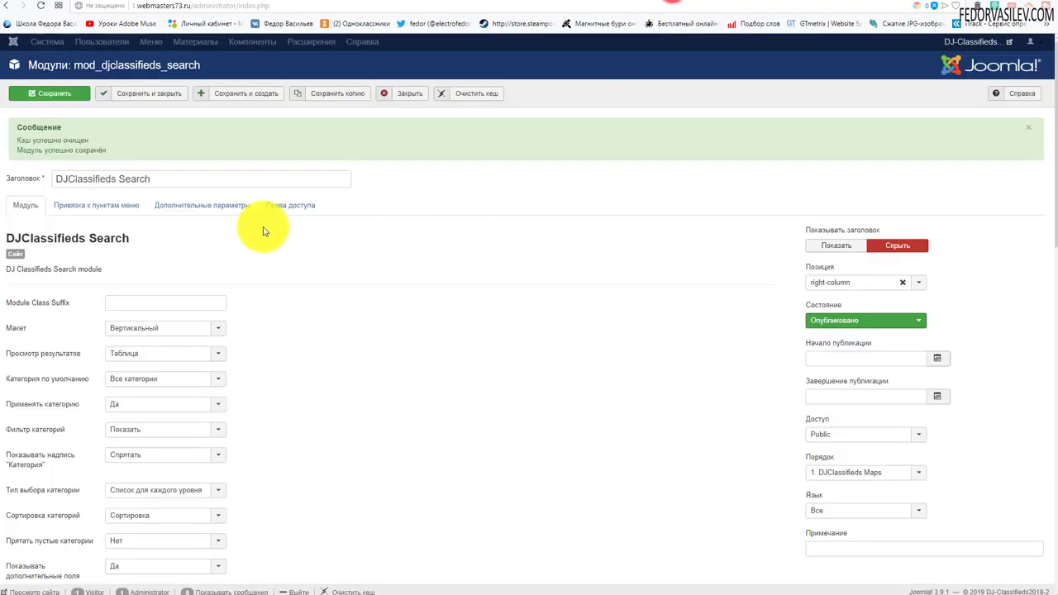
double_click(136, 241)
left_click(491, 251)
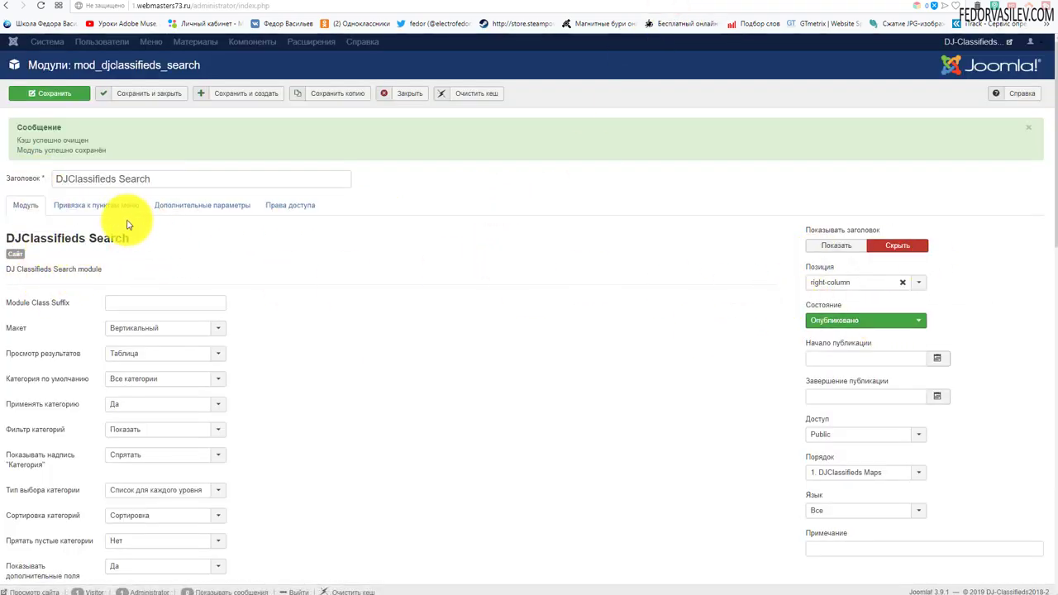
scroll(480, 243, "down", 15)
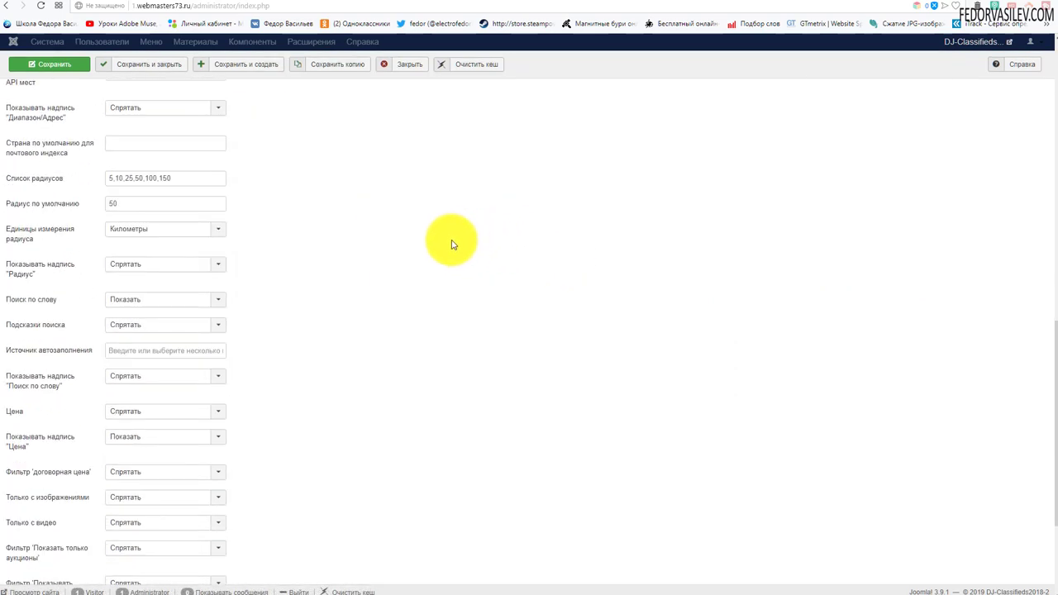
scroll(449, 237, "up", 15)
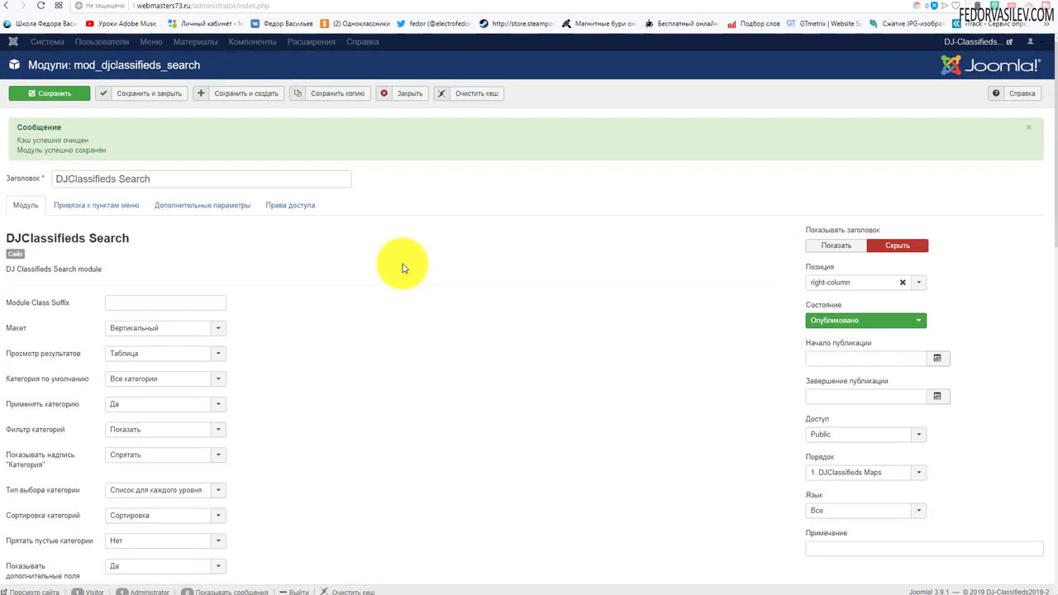
Step: Review the "Макет" choices of the Search module and compare them with the search form on the site's profile page
scroll(400, 266, "down", 2)
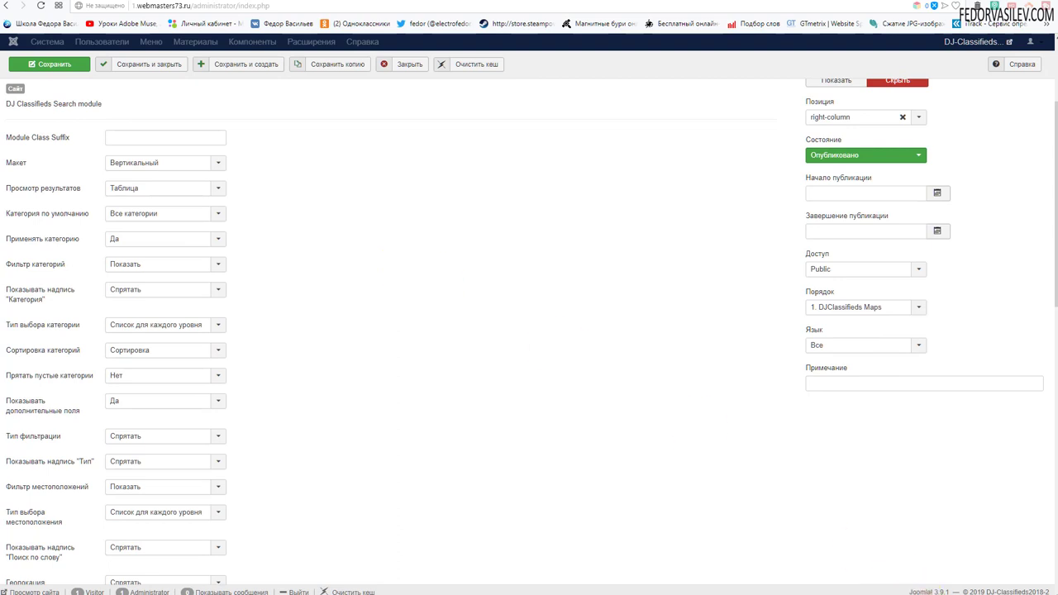
left_click(123, 162)
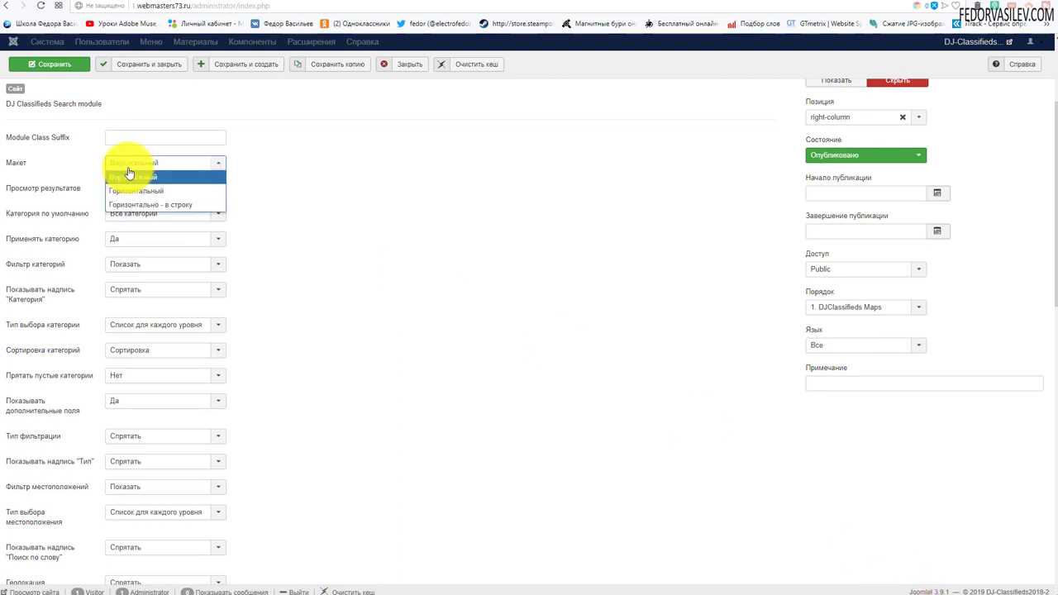
left_click(271, 168)
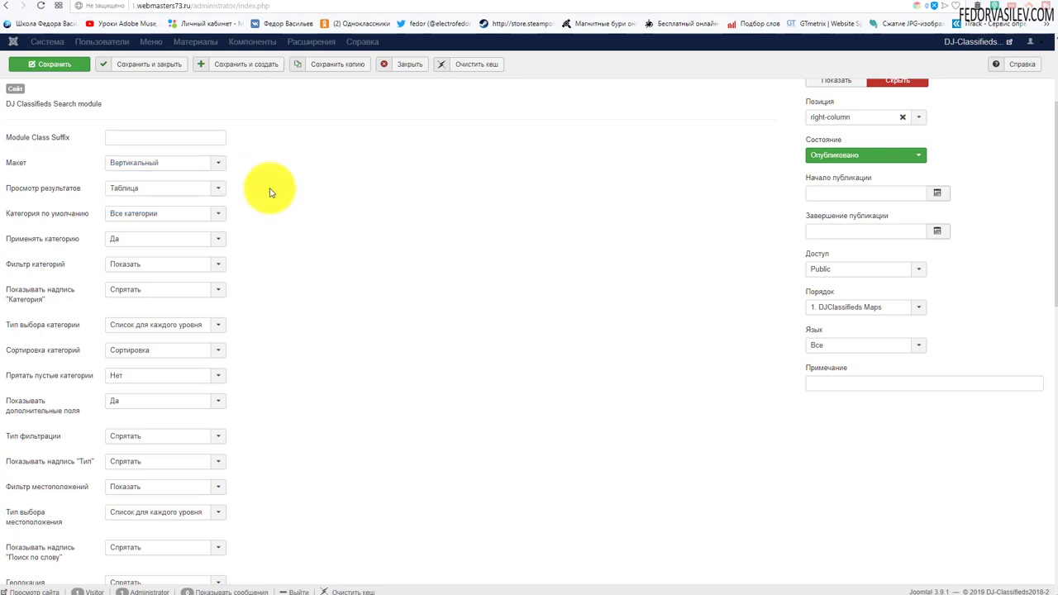
left_click(697, 5)
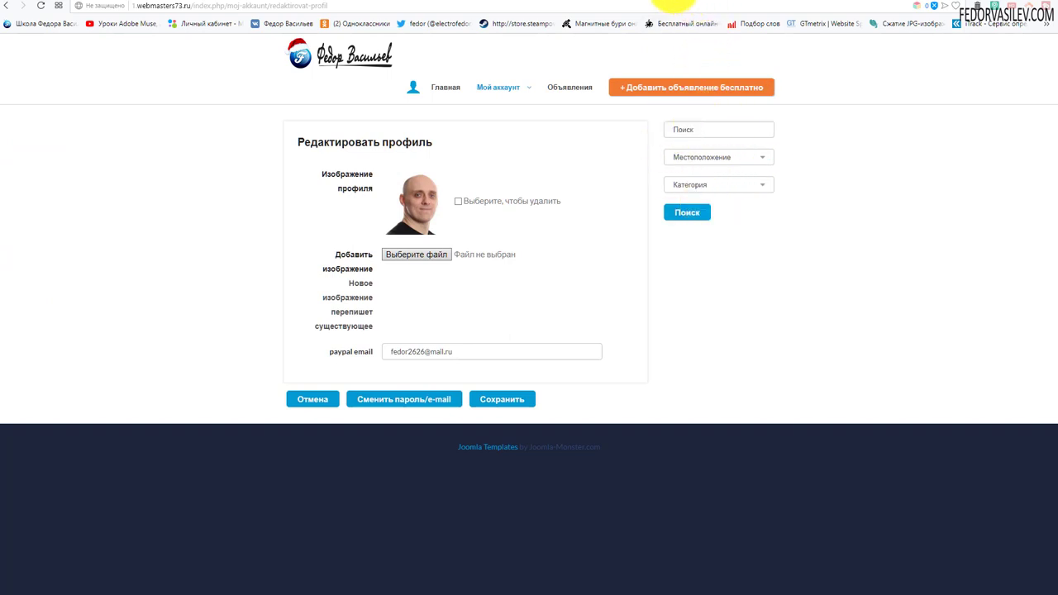
left_click(674, 5)
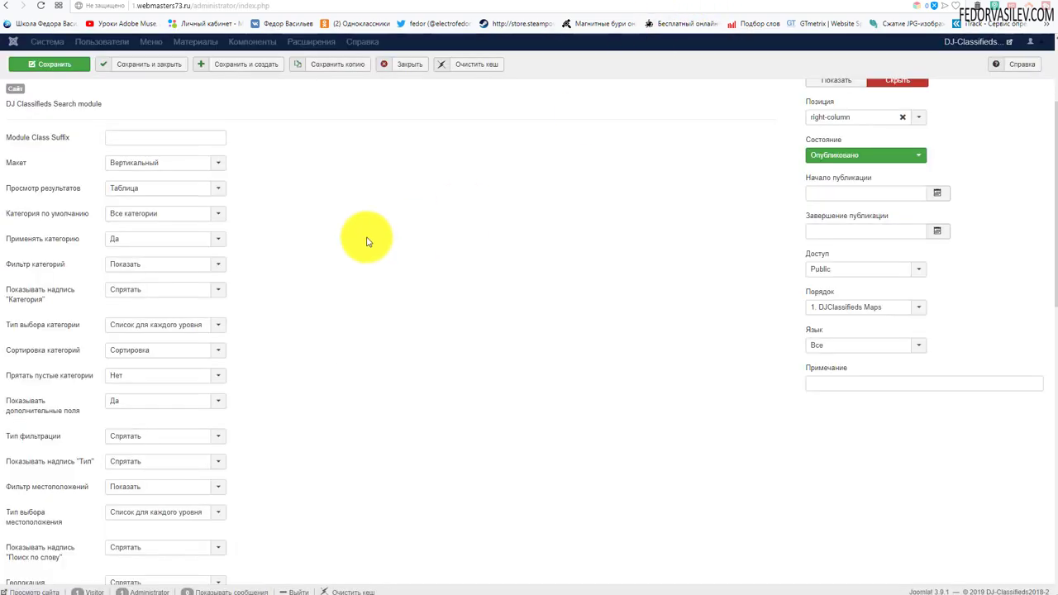
Step: Set "Просмотр результатов" to "Блог", save the Search module and reload the site's "Редактировать профиль" page
left_click(142, 192)
left_click(147, 217)
scroll(98, 168, "up", 2)
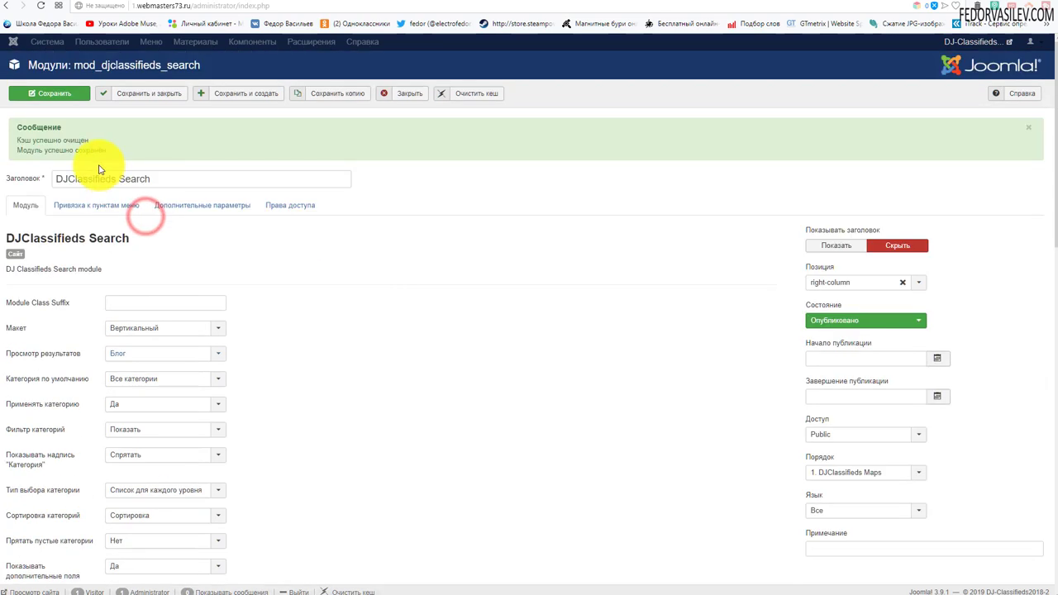
left_click(71, 94)
left_click(704, 5)
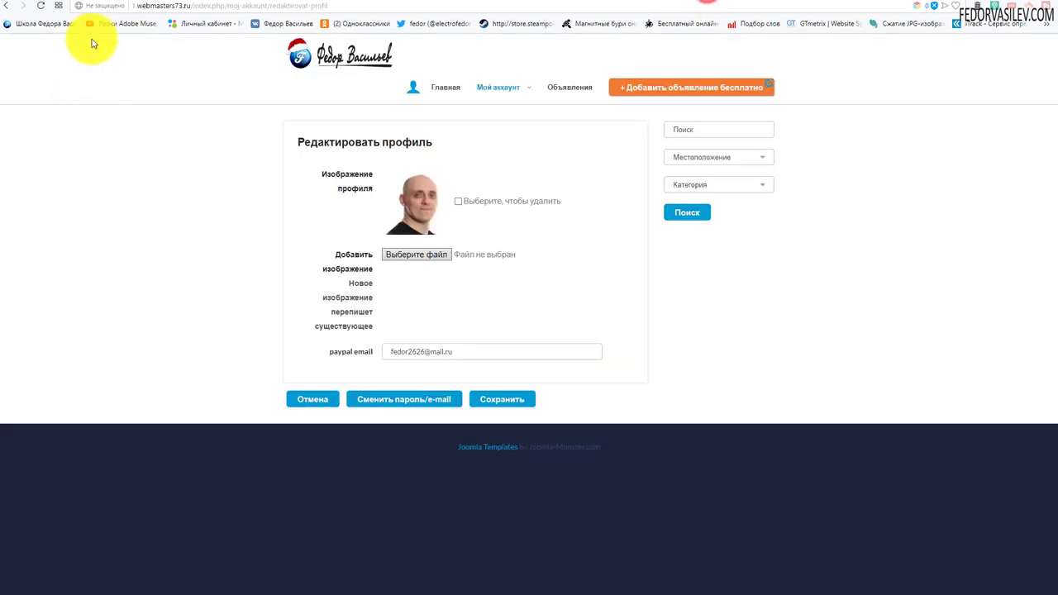
left_click(41, 7)
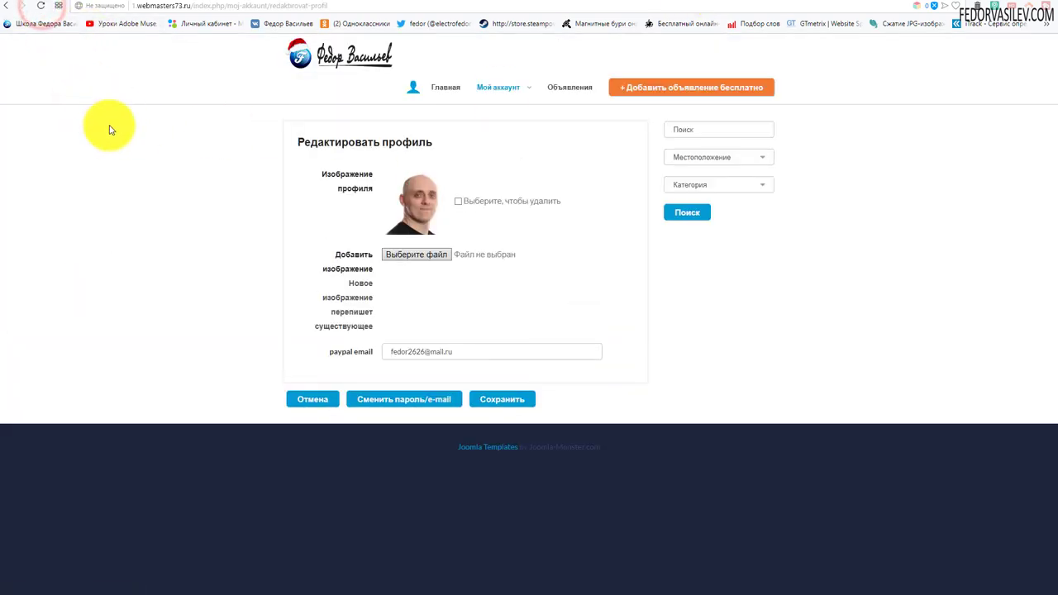
Step: Examine the keyword field of the search form on the profile page without entering a query
left_click(707, 132)
left_click(701, 130)
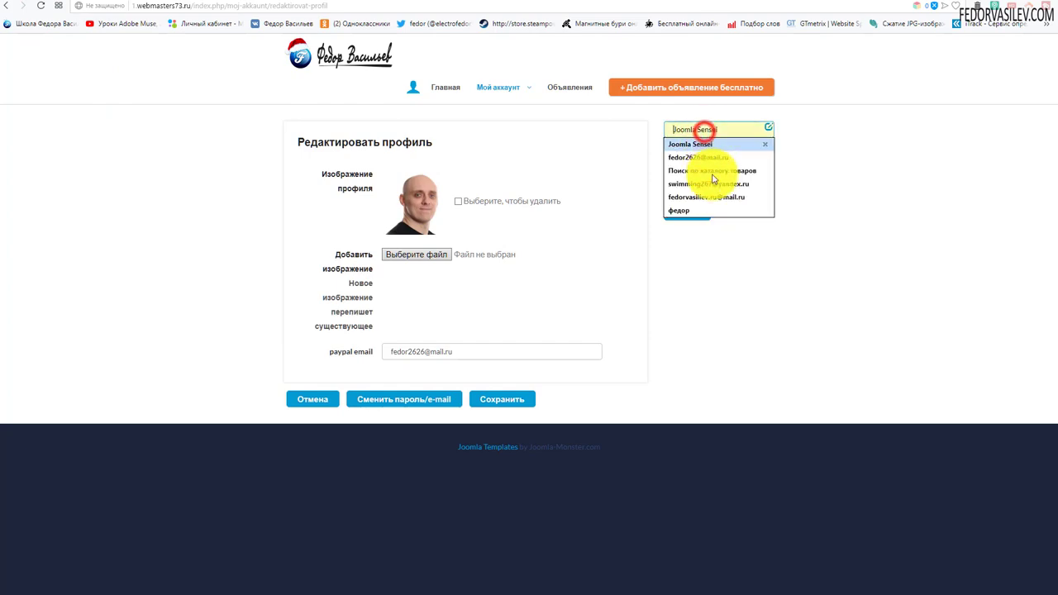
left_click(853, 204)
Step: Return to the Search module settings and review the choices for "Применять категорию" and "Фильтр категорий"
key("ctrl+Tab")
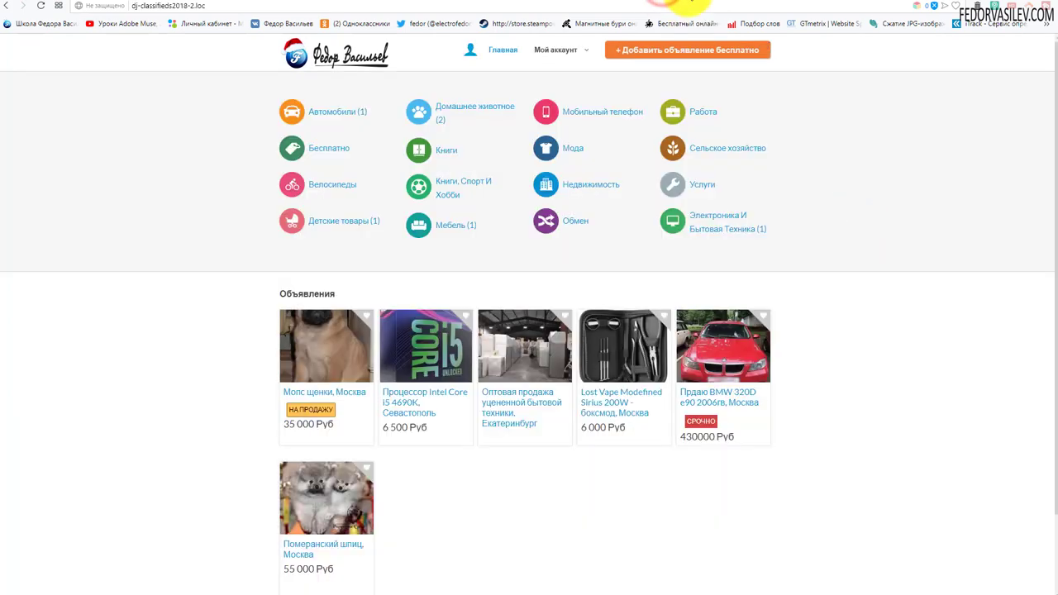
key("ctrl+Tab")
scroll(347, 267, "down", 3)
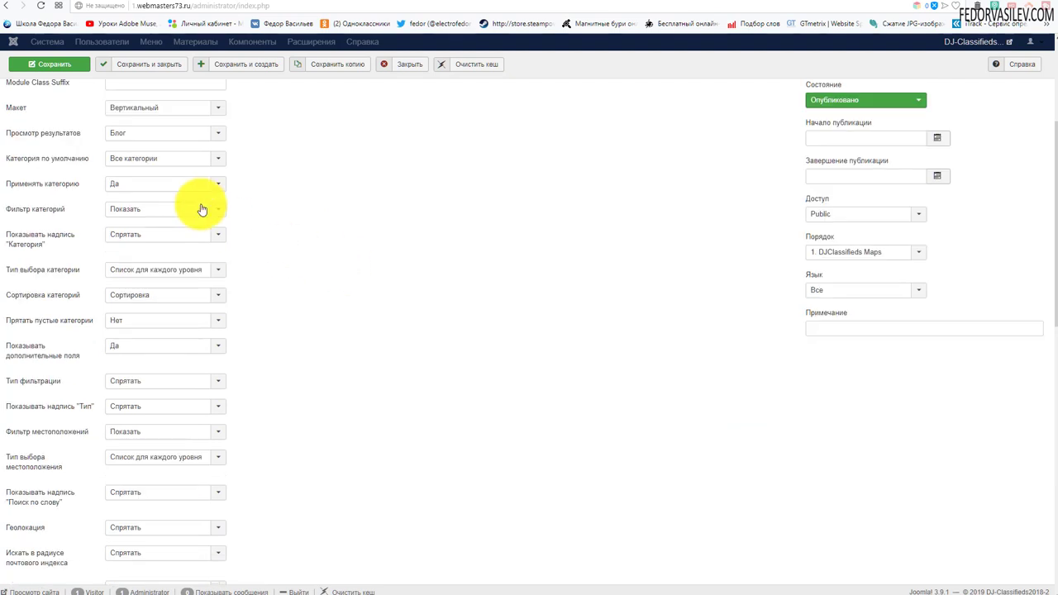
left_click(137, 183)
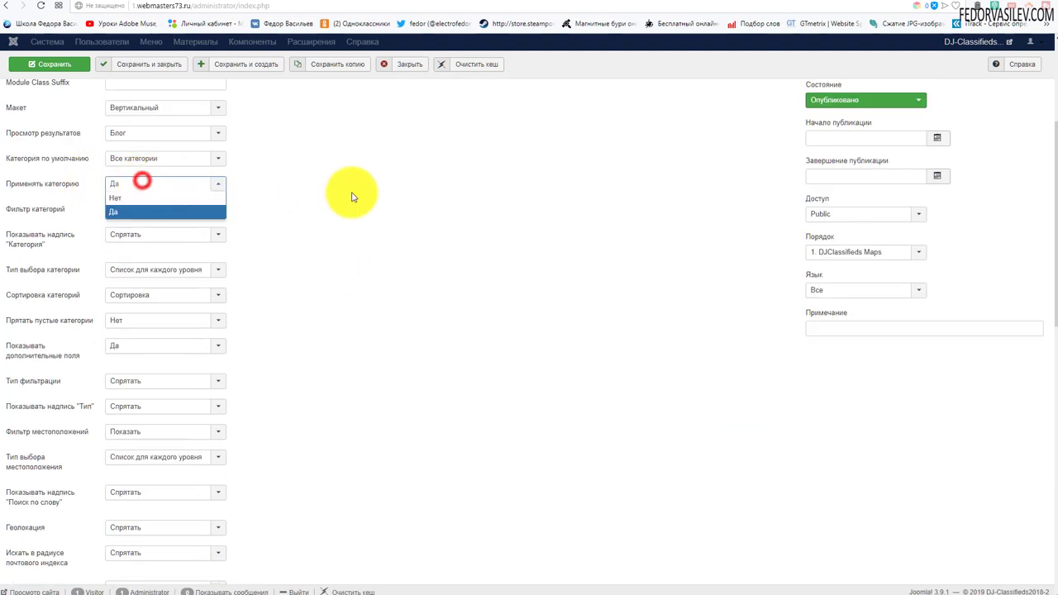
left_click(124, 210)
left_click(156, 210)
left_click(331, 214)
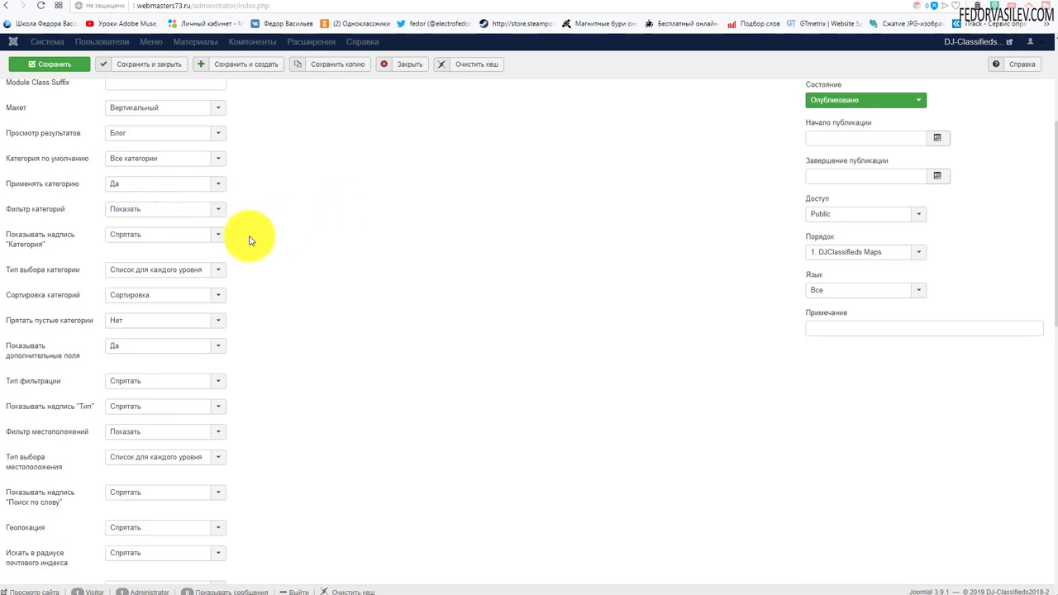
Step: Examine the "Категория" list in the site's search form and return to the Search module settings
left_click(703, 6)
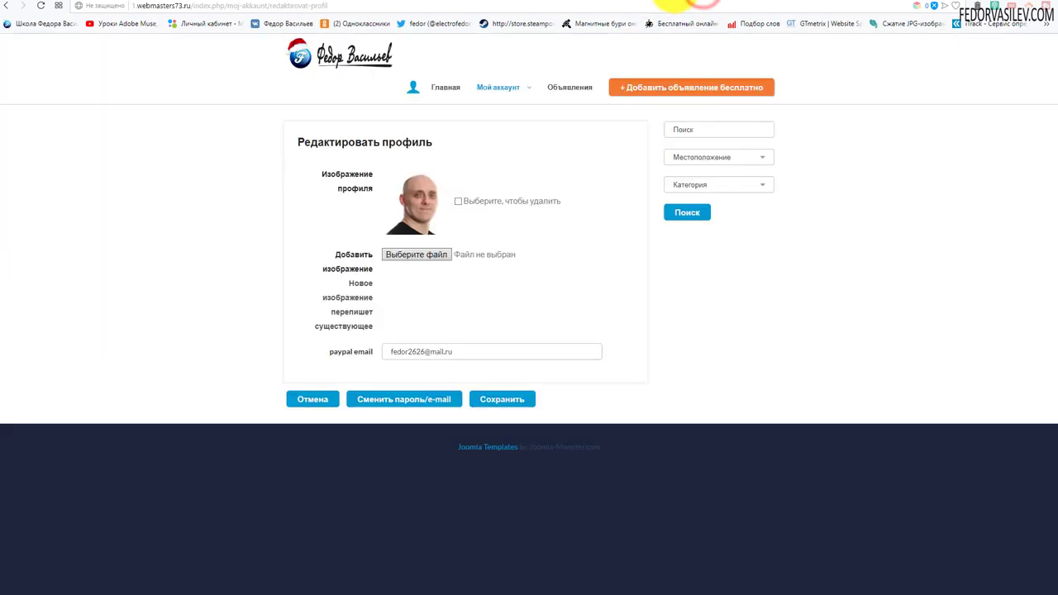
left_click(699, 184)
left_click(809, 164)
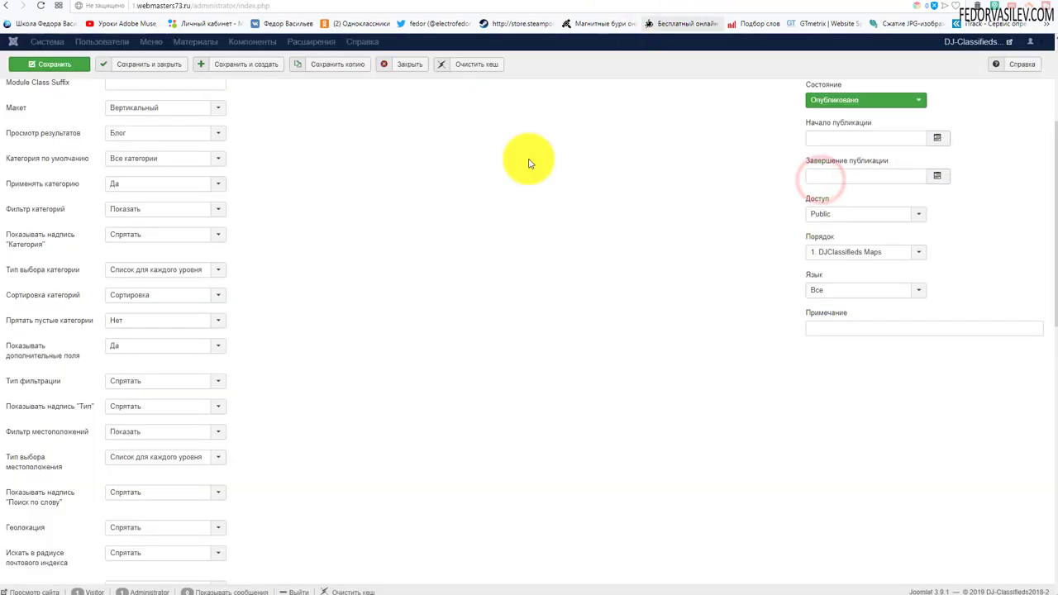
left_click(674, 3)
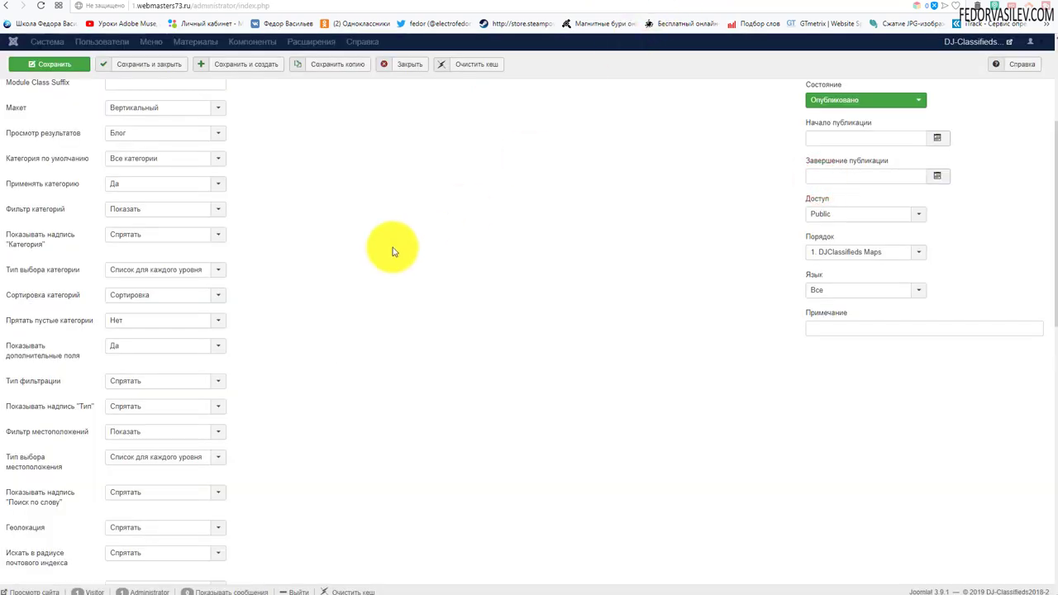
Step: Search the site's ads for "BMW" with the search form and leave the results for the "Мой аккаунт" section
left_click(700, 8)
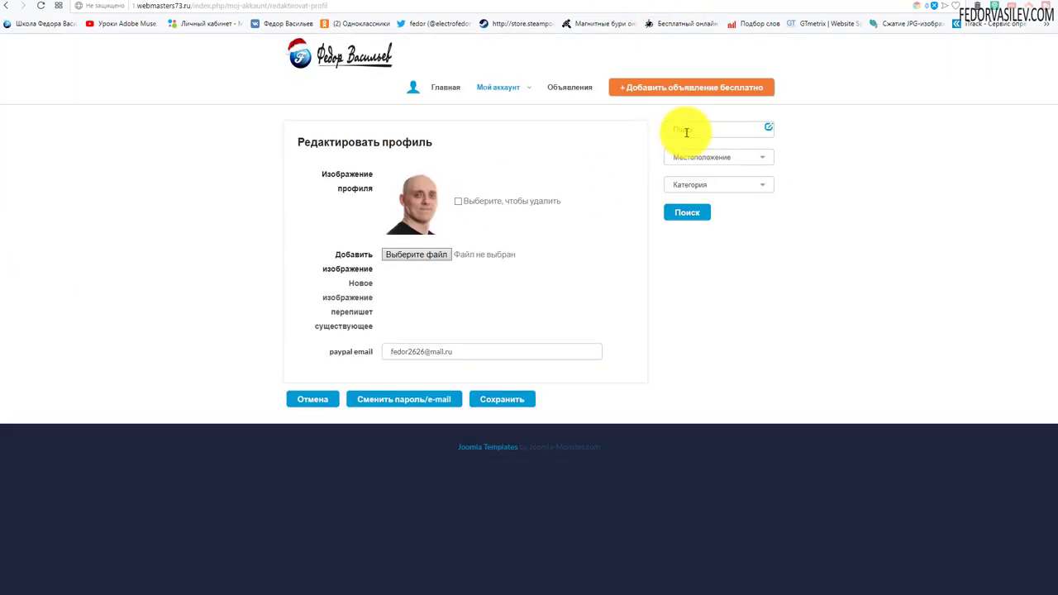
right_click(685, 133)
left_click(713, 207)
left_click(687, 215)
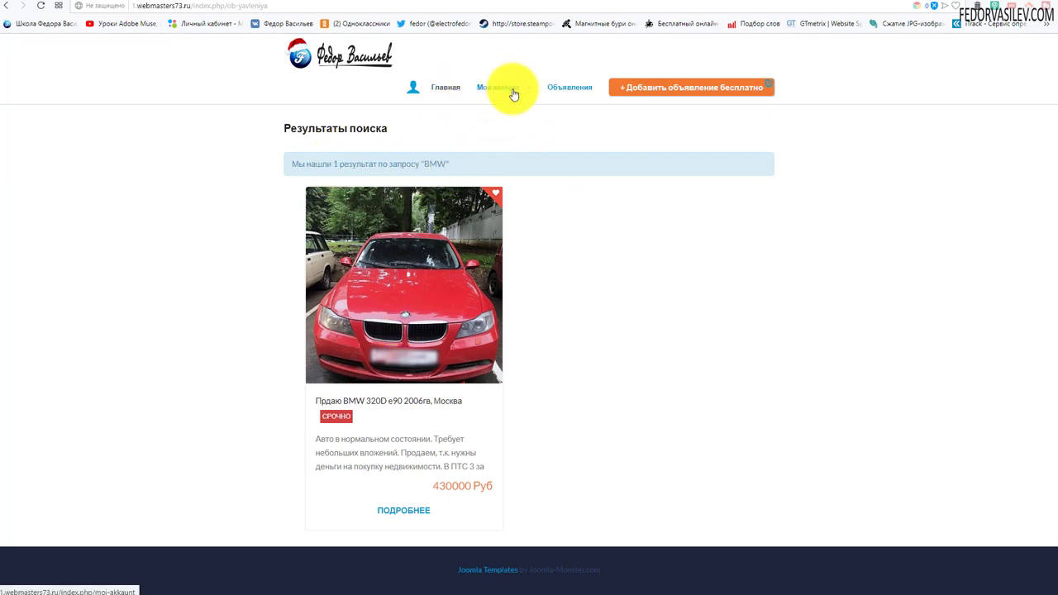
mouse_move(513, 92)
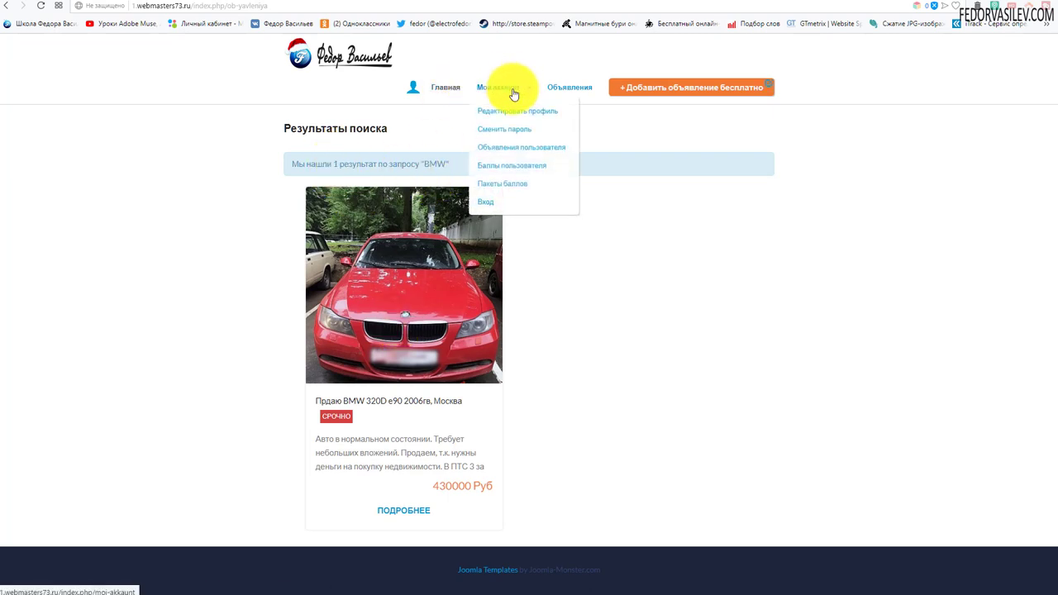
left_click(519, 130)
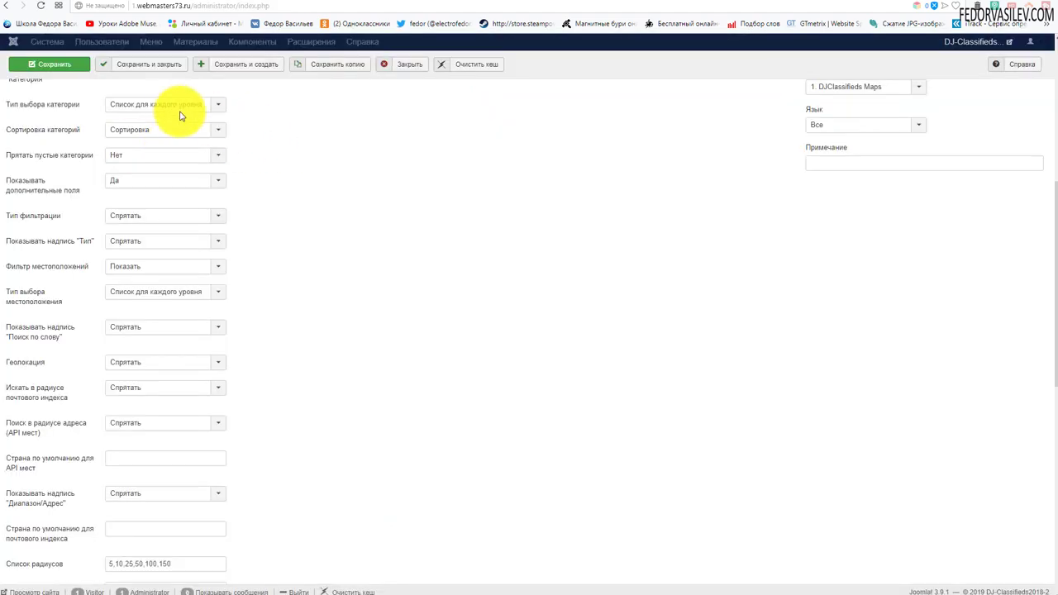
Step: Review the choices for "Тип выбора категории" and "Сортировка категорий" without changing them
left_click(189, 106)
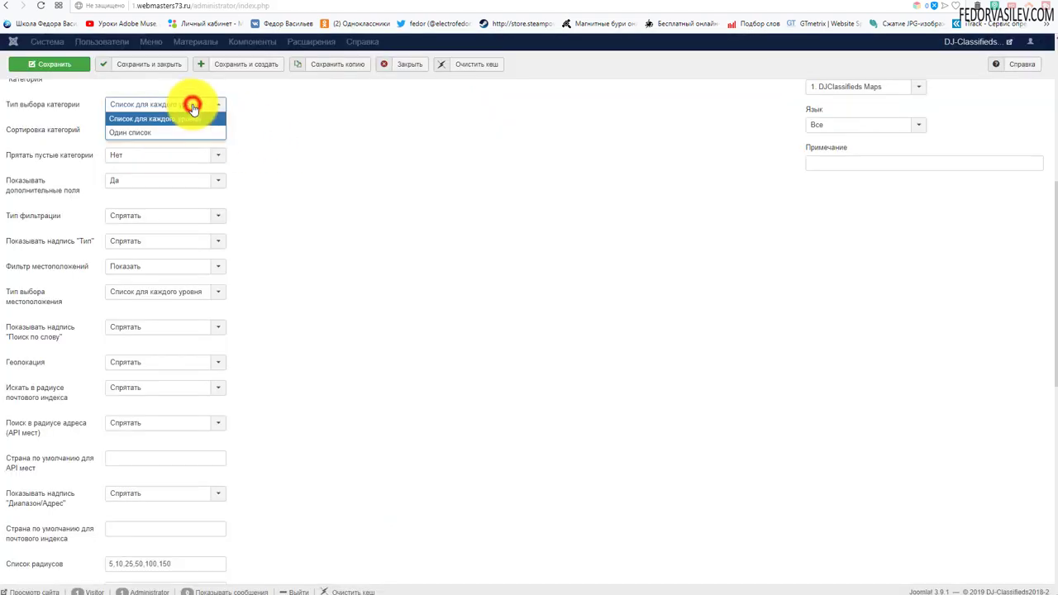
left_click(300, 116)
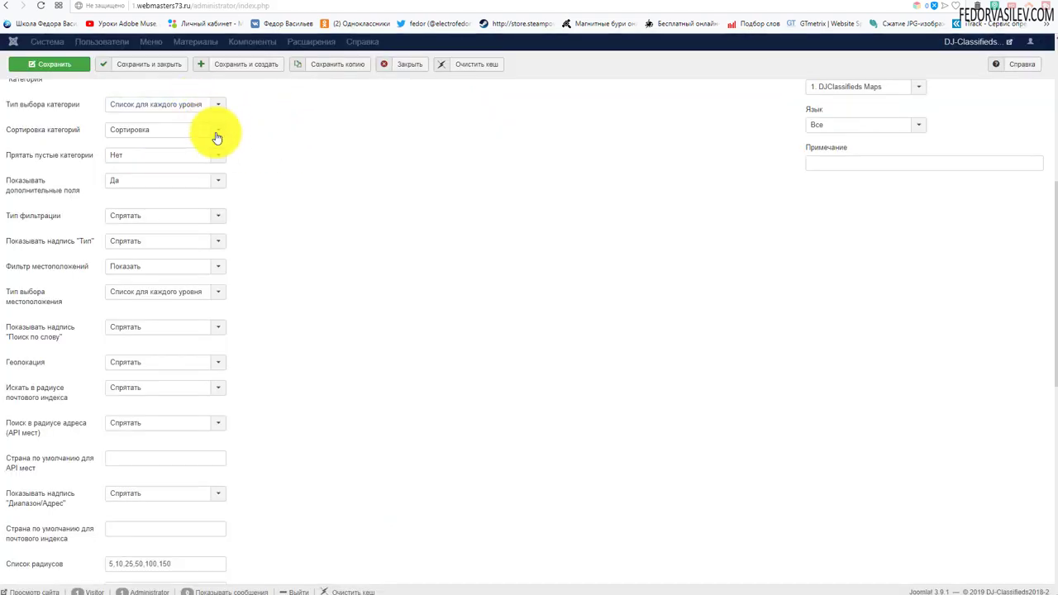
left_click(205, 135)
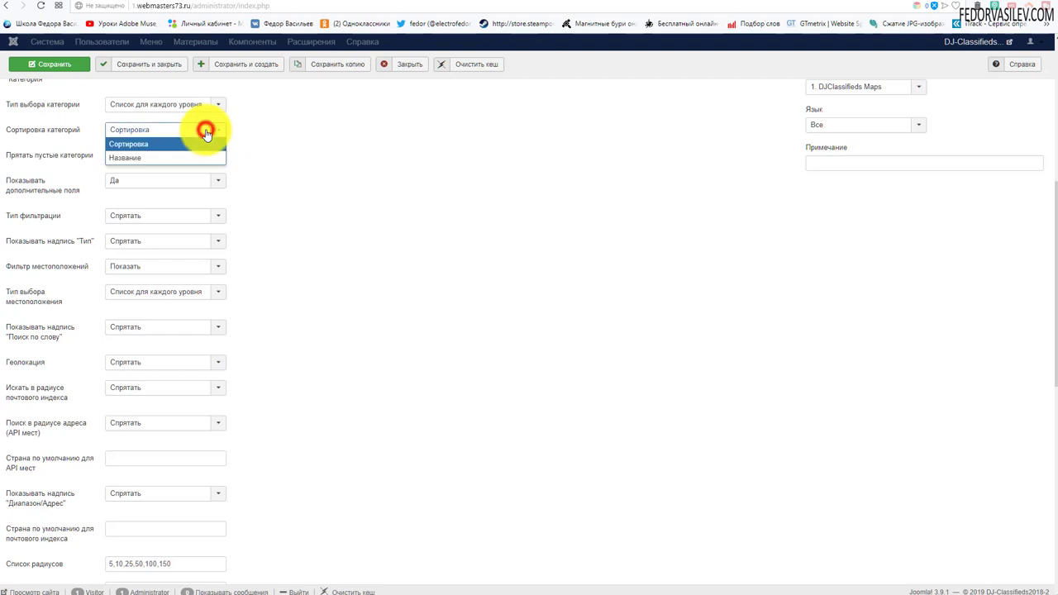
left_click(320, 132)
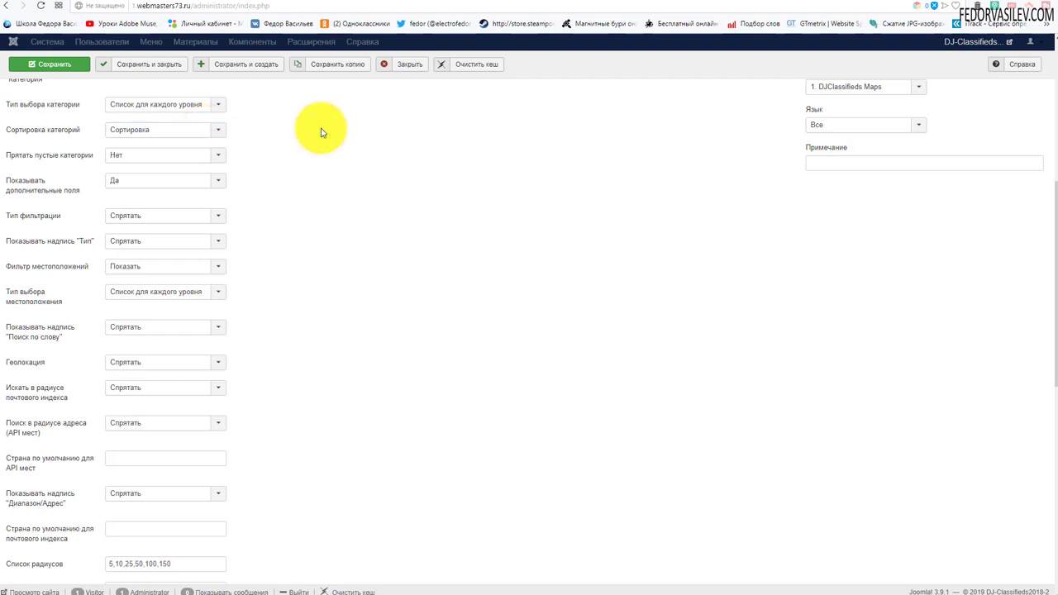
Step: Set "Прятать пустые категории" to "Да" and review the choices for "Показывать дополнительные поля"
left_click(154, 155)
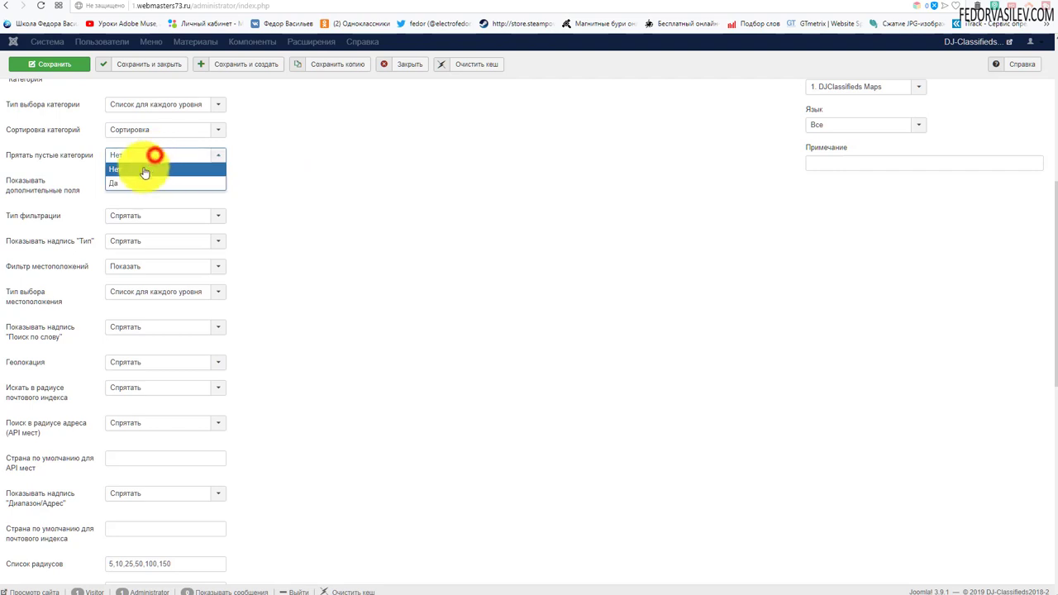
left_click(130, 183)
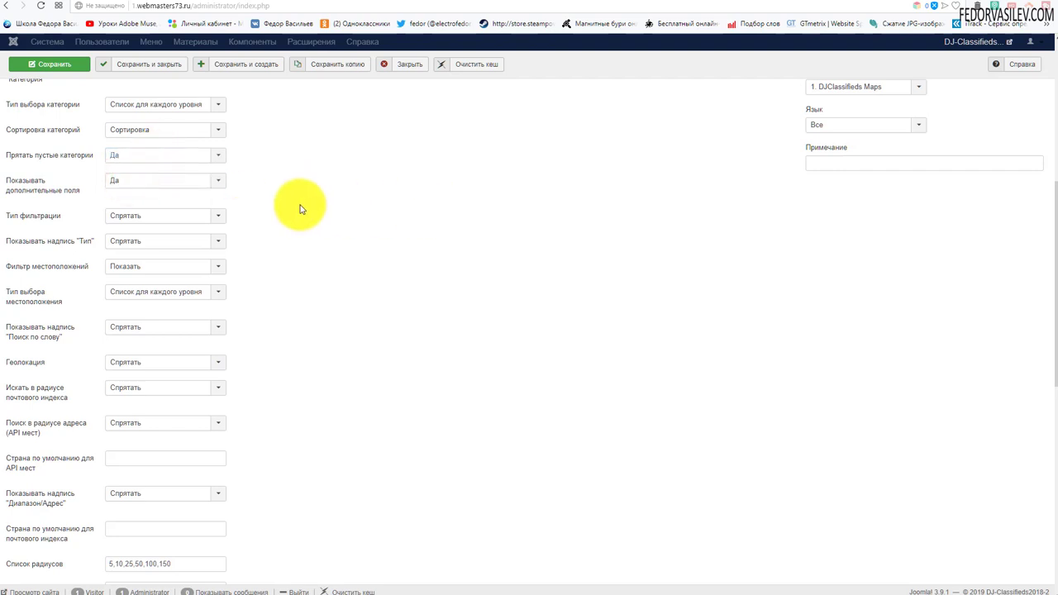
left_click(177, 180)
left_click(359, 184)
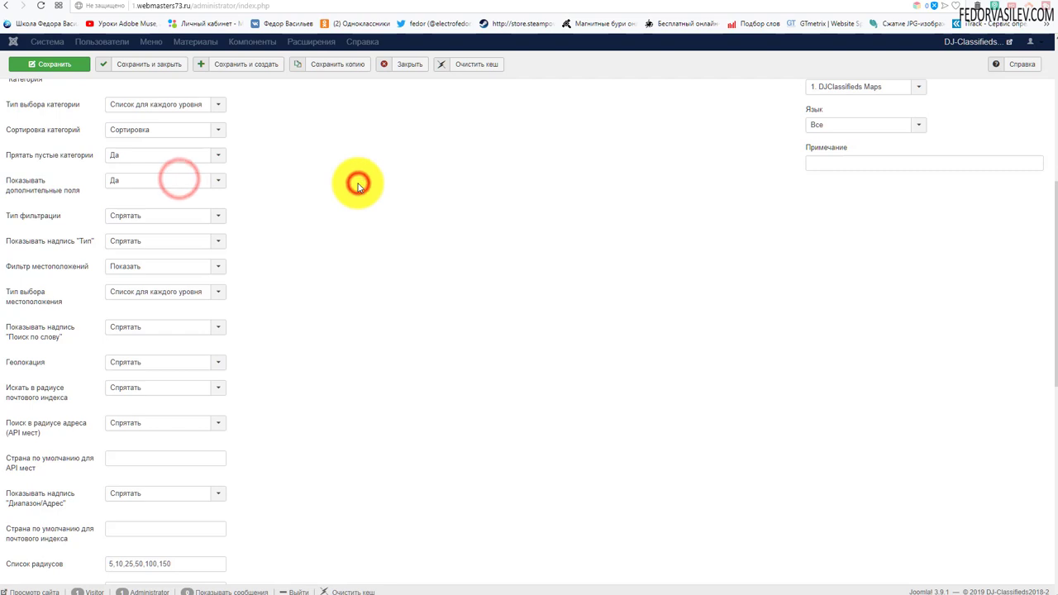
Step: Set "Тип фильтрации" and "Показывать надпись "Тип"" to "Показать" in the Search module settings
left_click(165, 223)
left_click(154, 241)
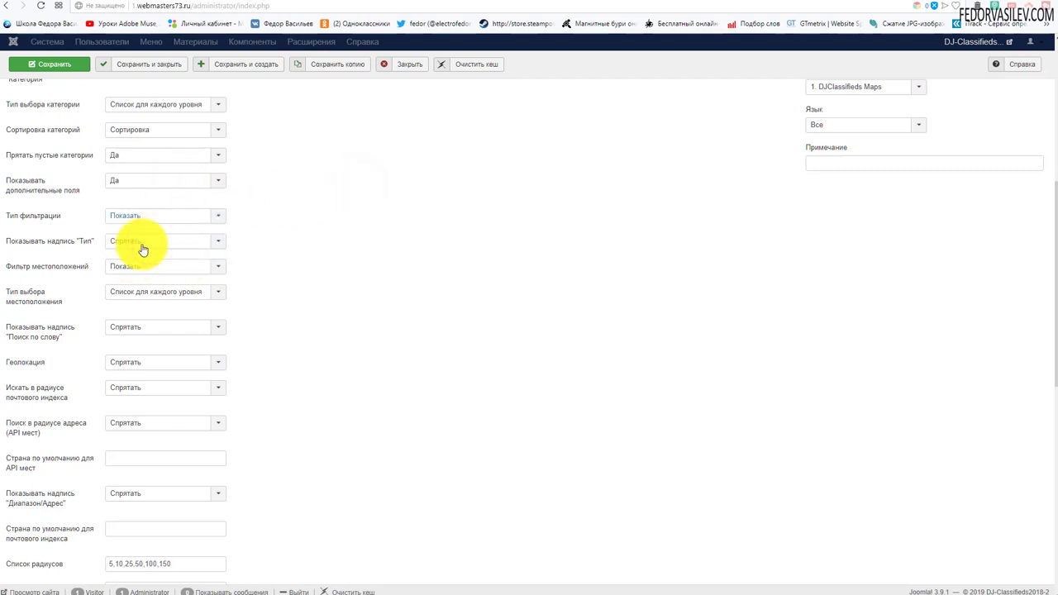
left_click(142, 248)
left_click(142, 268)
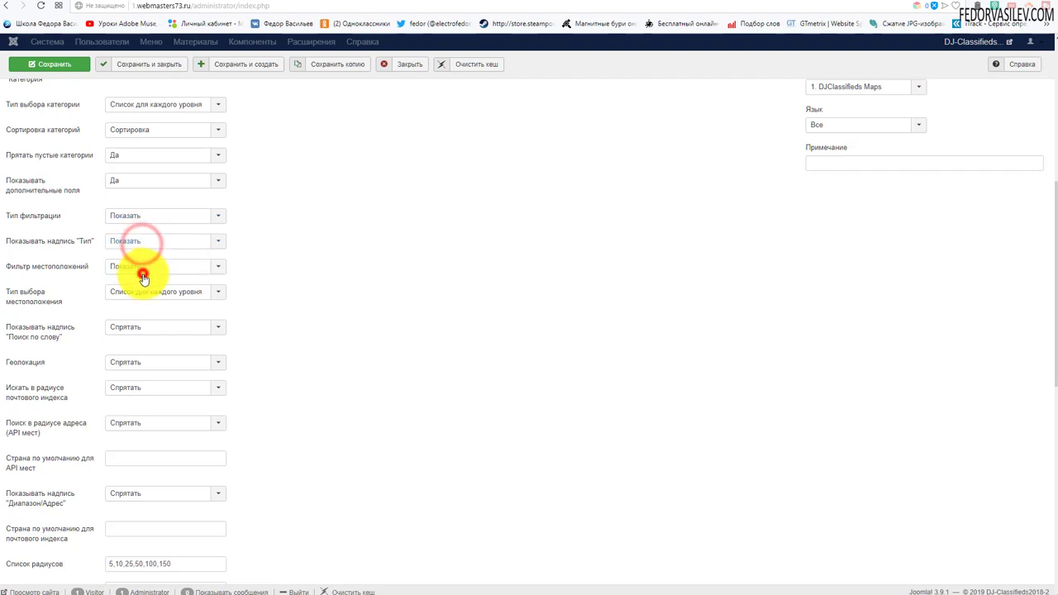
Step: Review the choices for "Фильтр местоположений" and "Тип выбора местоположения" without changing them
left_click(151, 273)
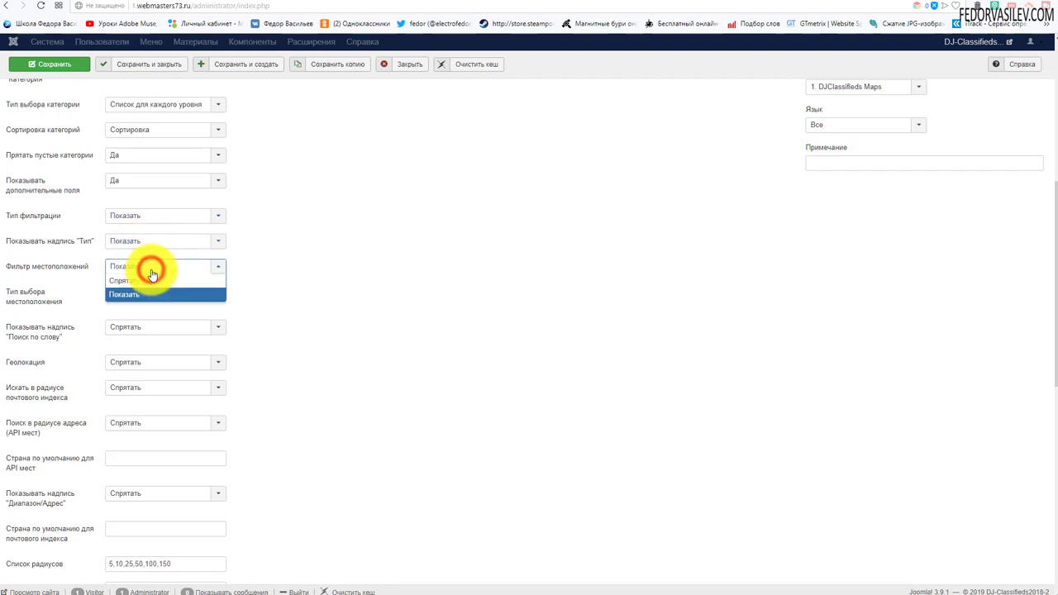
left_click(296, 268)
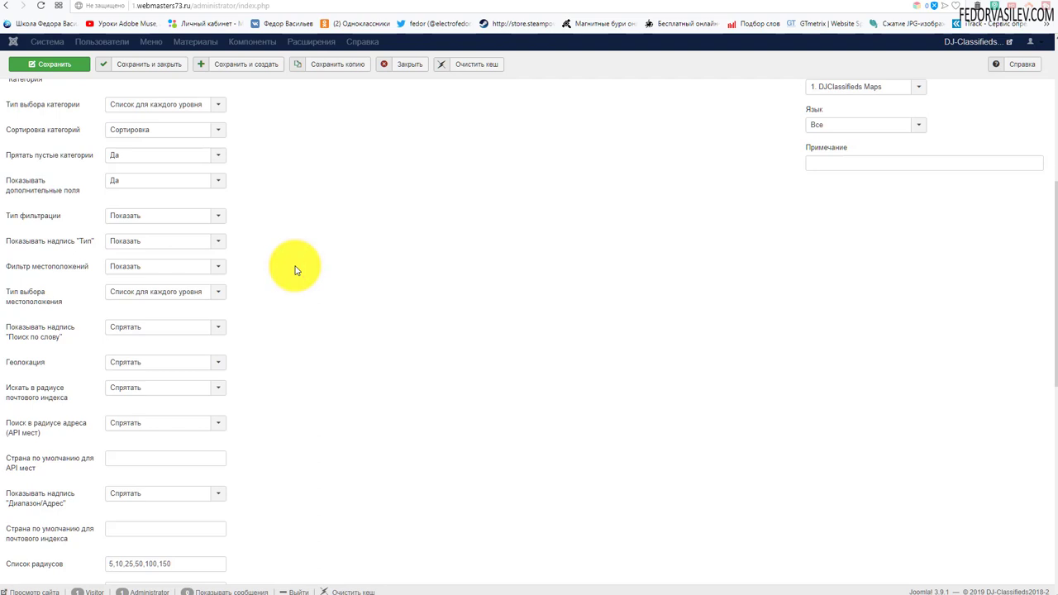
left_click(218, 296)
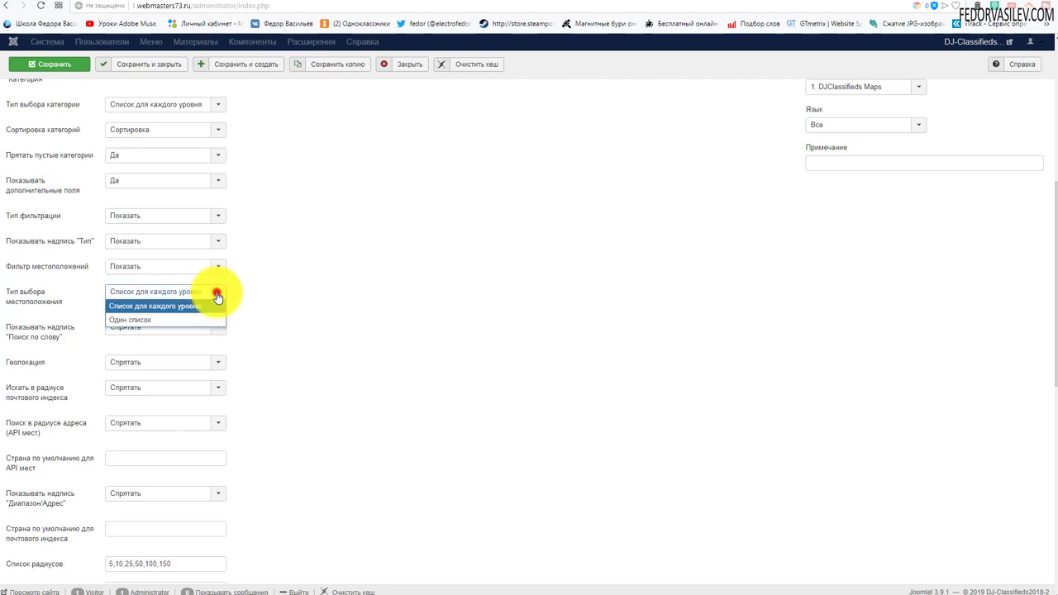
left_click(323, 294)
Step: Set the first "Показывать надпись "Поиск по слову"" option, below the location settings, to "Показать" and save the module
scroll(327, 294, "down", 3)
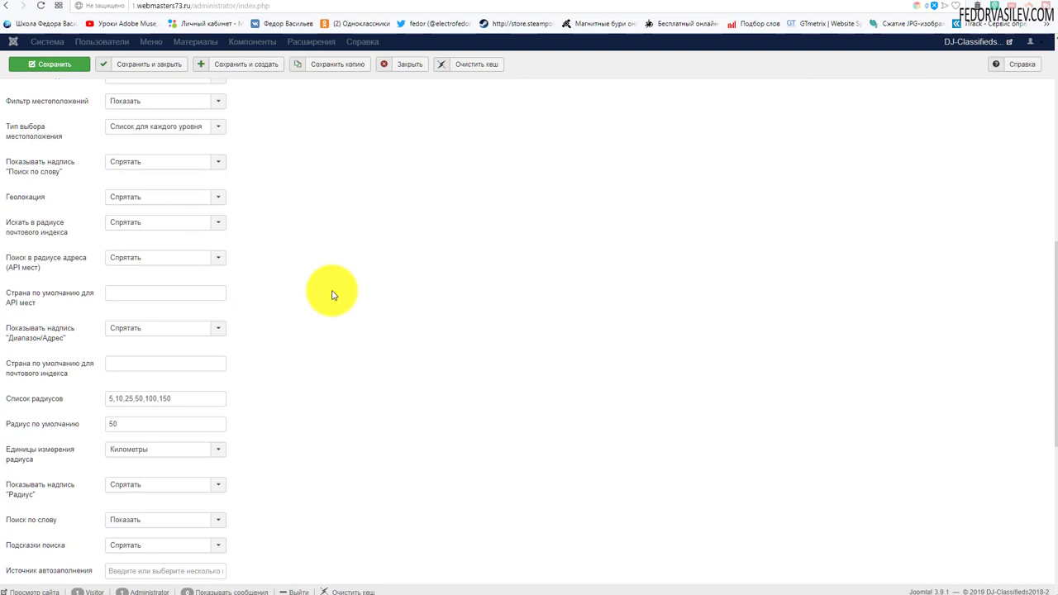
left_click(189, 161)
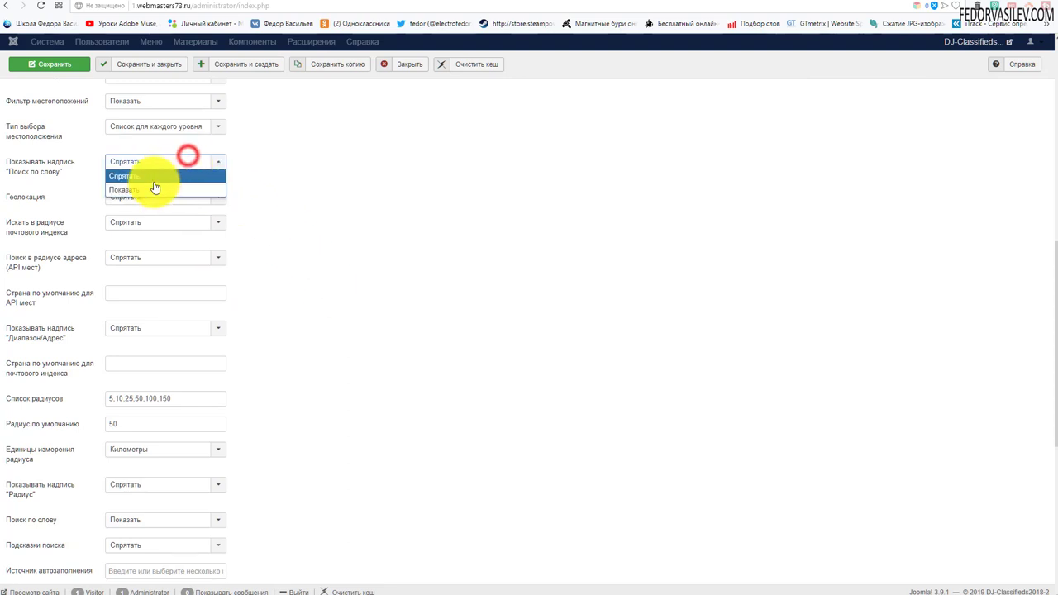
left_click(149, 187)
left_click(47, 66)
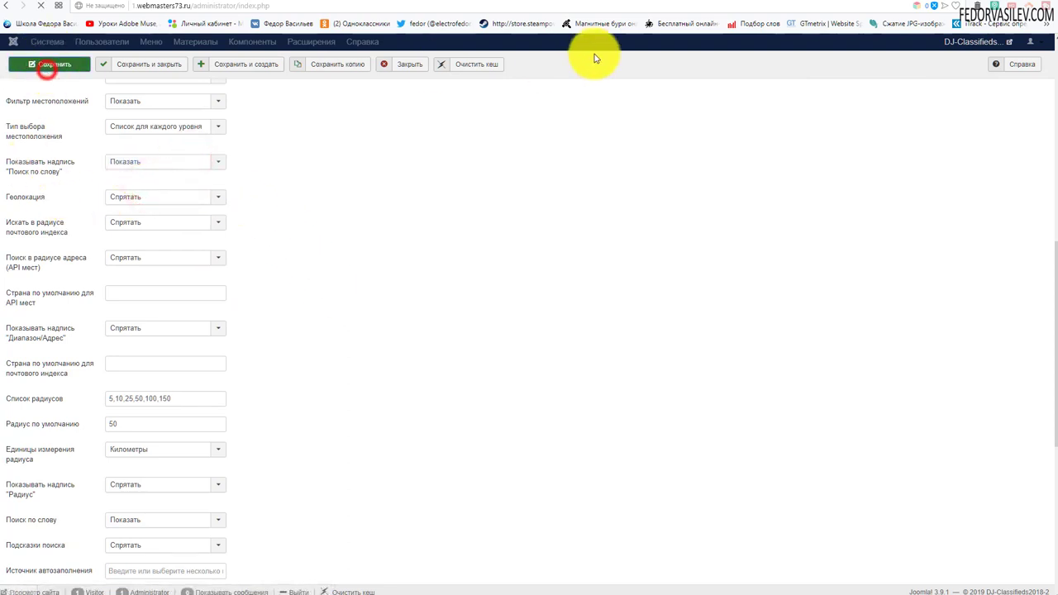
Step: Reload the site's profile page, check the location list, and search for ads of type "На продажу"
left_click(705, 4)
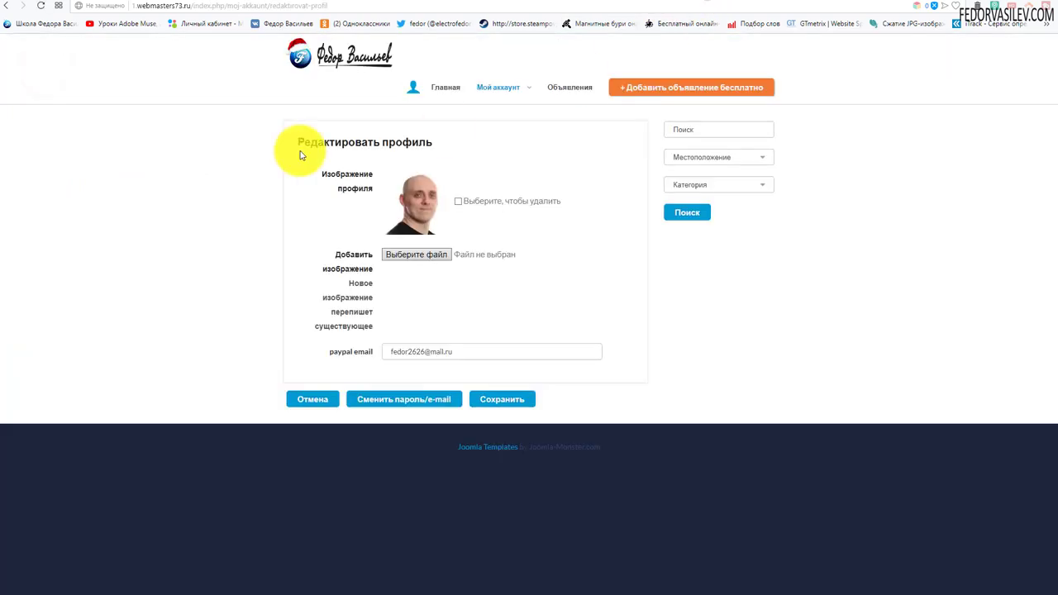
left_click(40, 6)
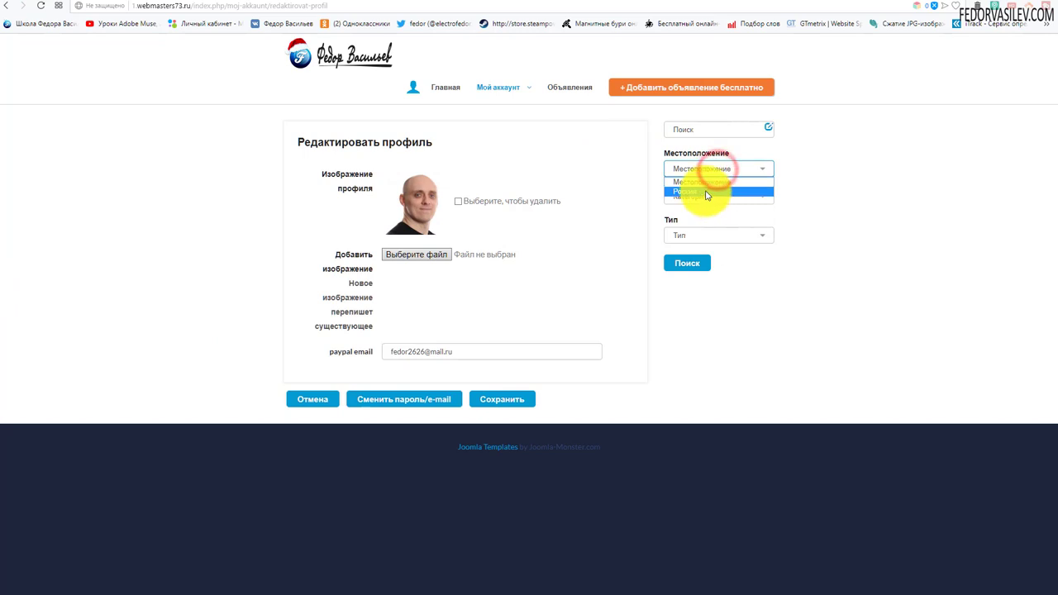
left_click(878, 157)
left_click(727, 236)
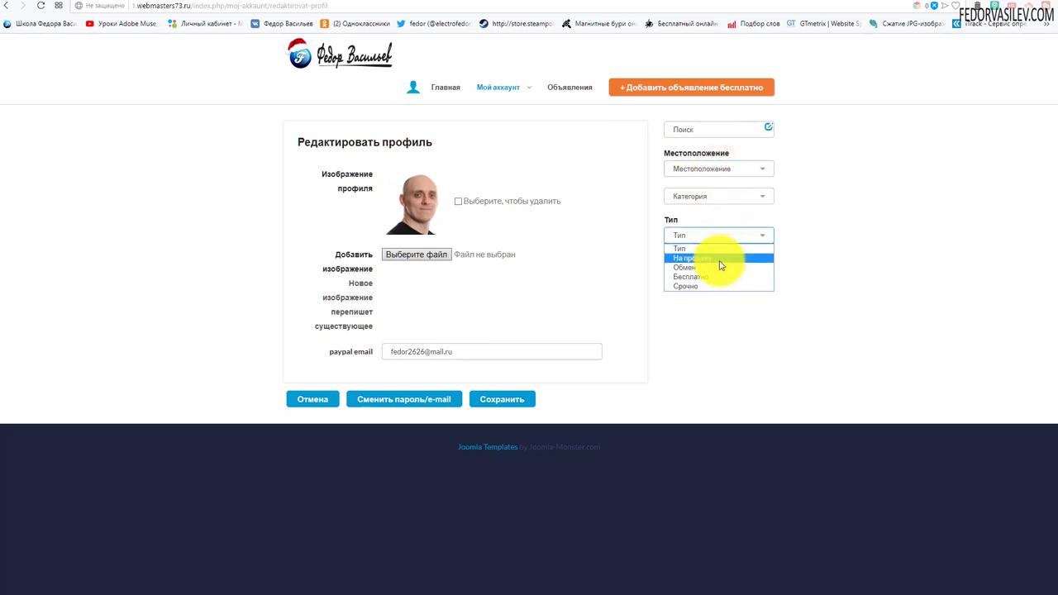
left_click(708, 258)
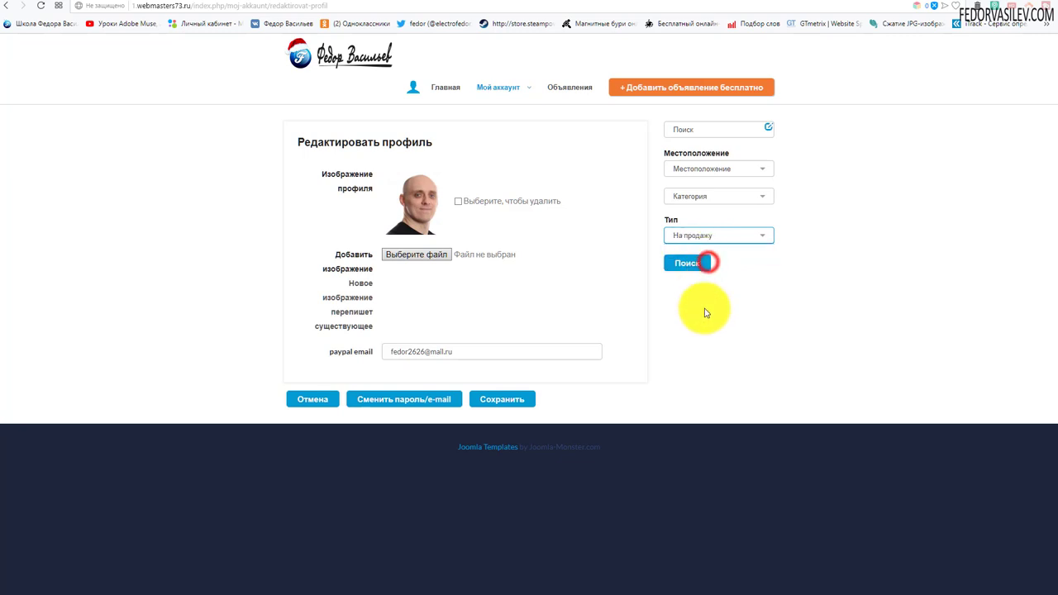
left_click(695, 265)
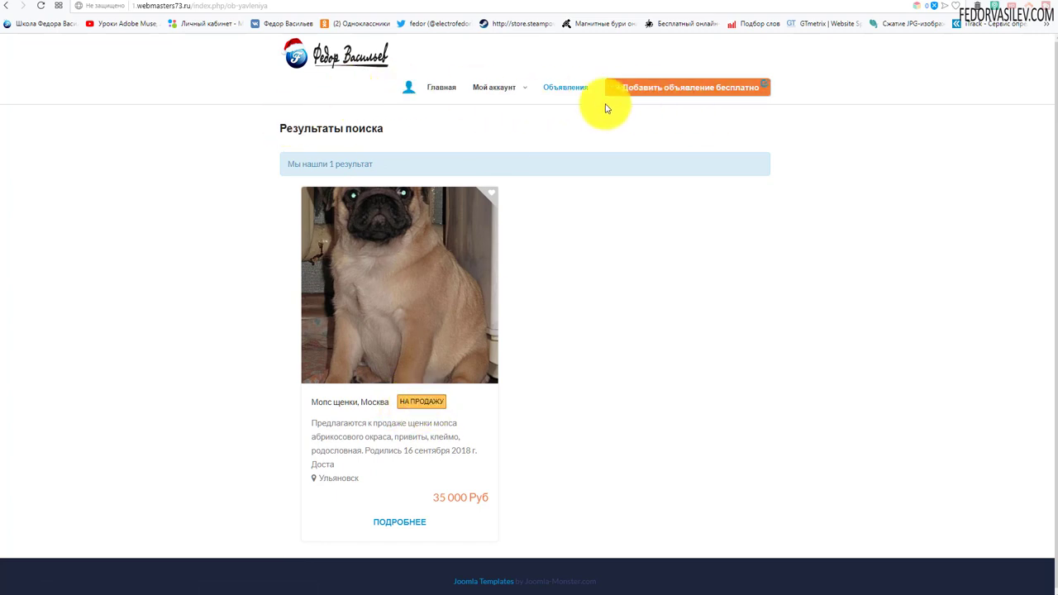
Step: Return to the profile page and choose "Россия" and "Ульяновск" as the location in the search form
left_click(5, 6)
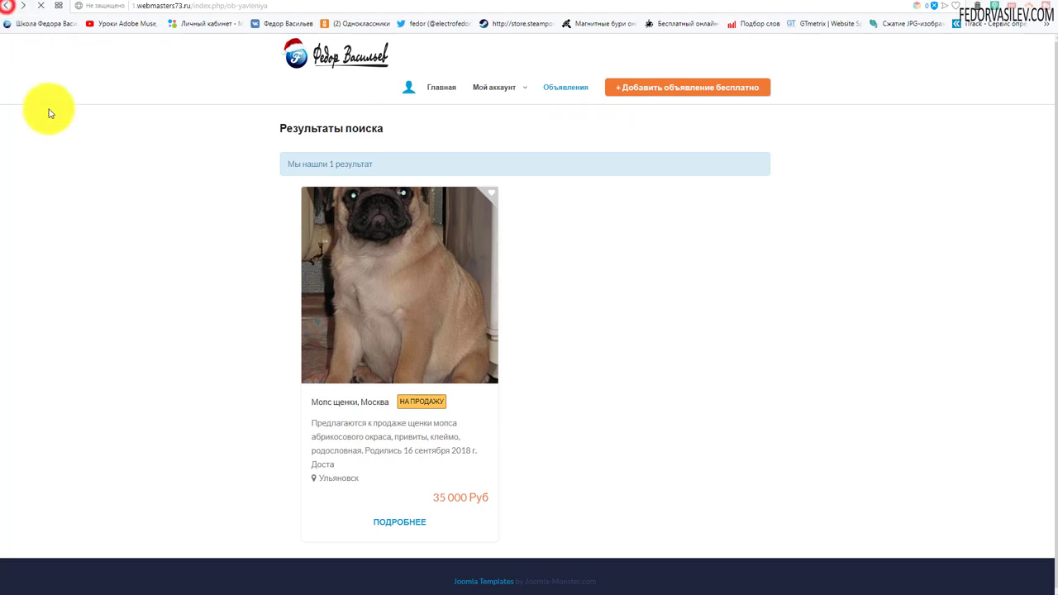
left_click(700, 179)
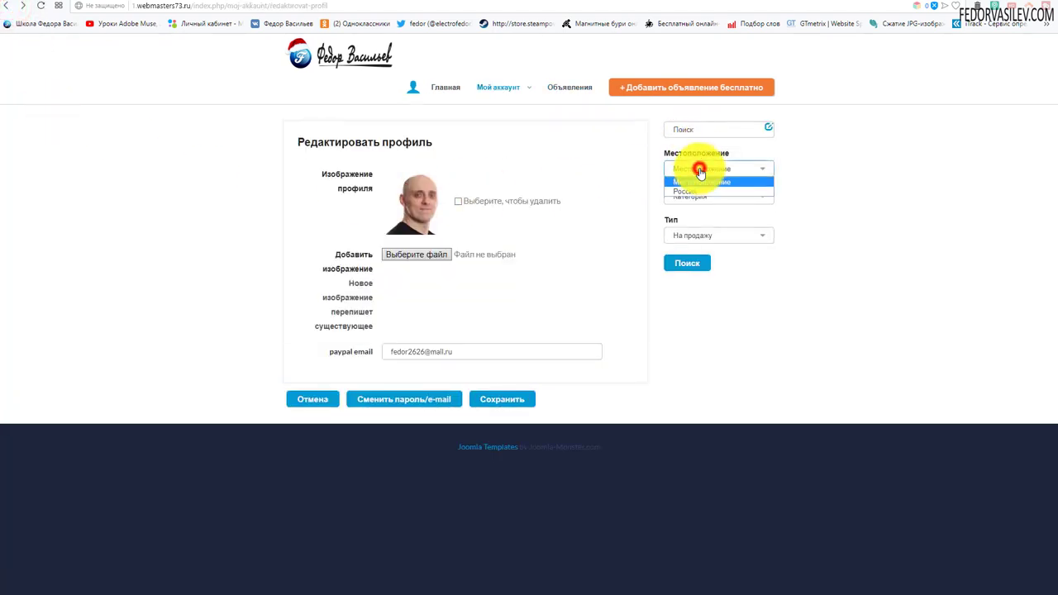
left_click(702, 176)
left_click(679, 191)
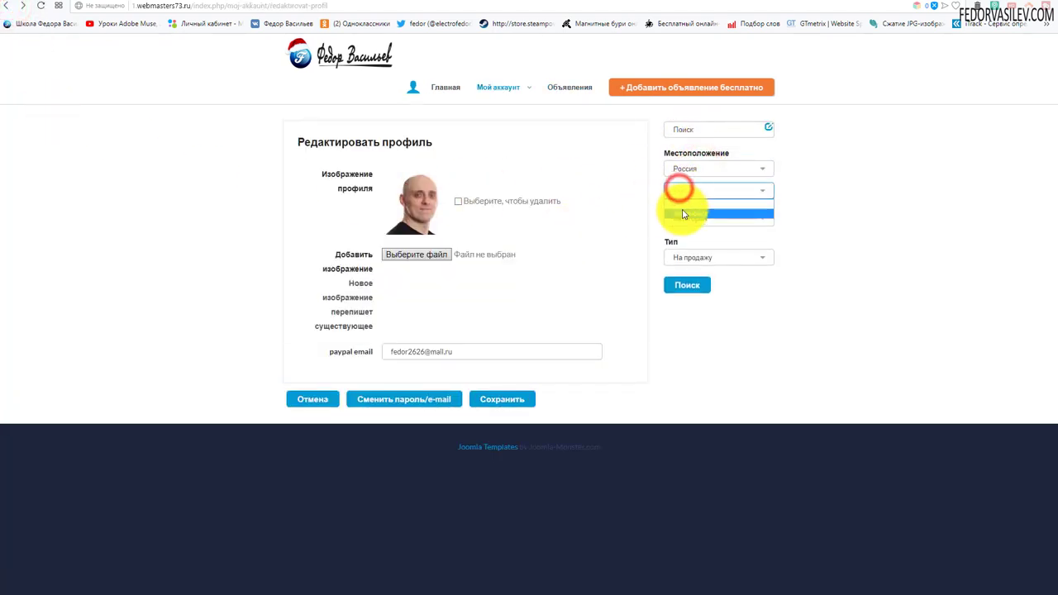
left_click(686, 213)
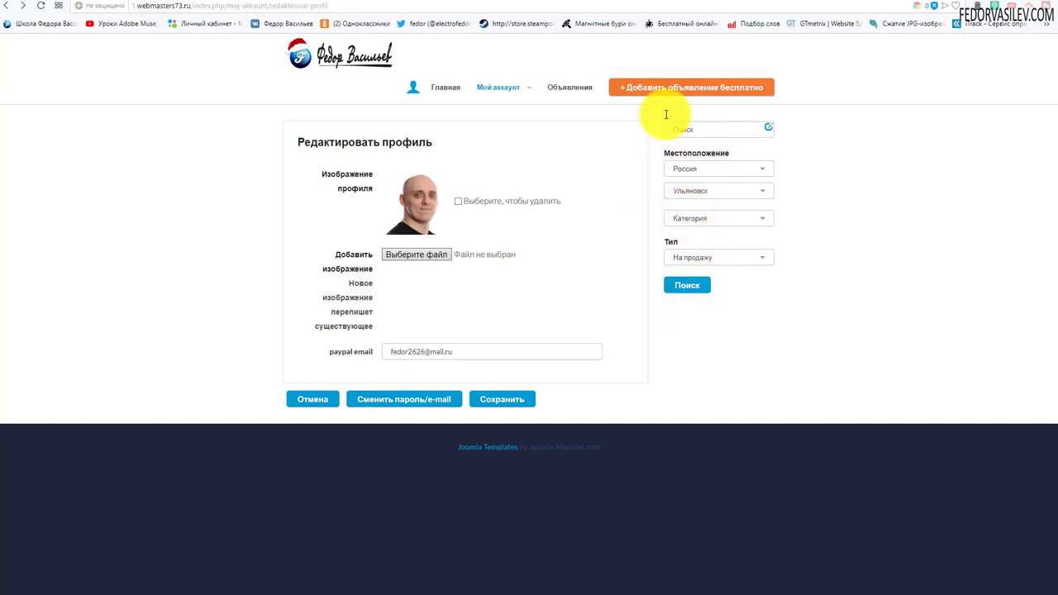
Step: Return to the Search module settings in the Joomla admin and set "Геолокация" to "Показать"
left_click(673, 3)
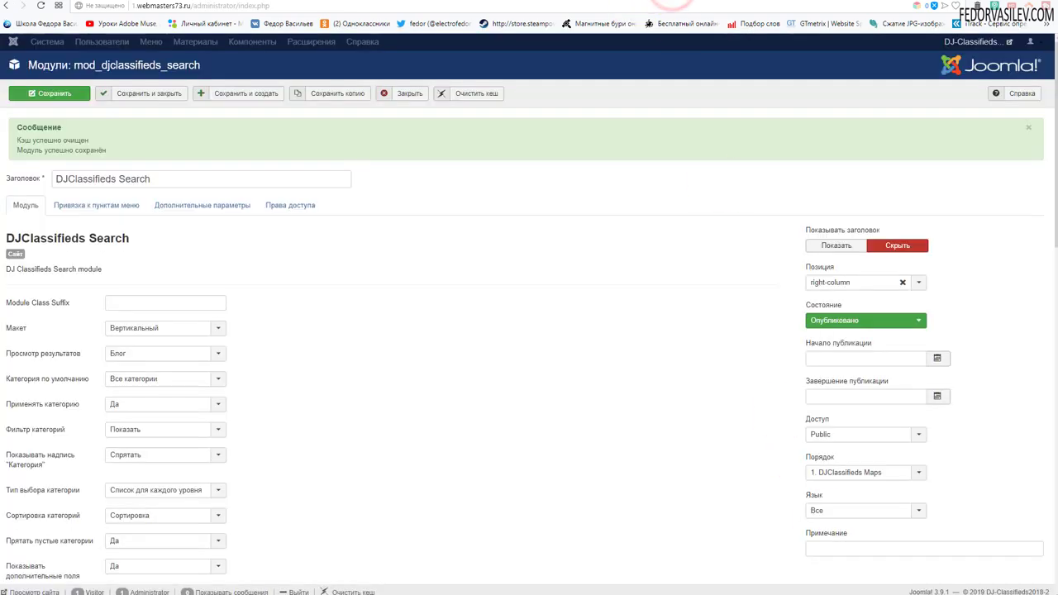
scroll(66, 177, "down", 10)
mouse_move(53, 163)
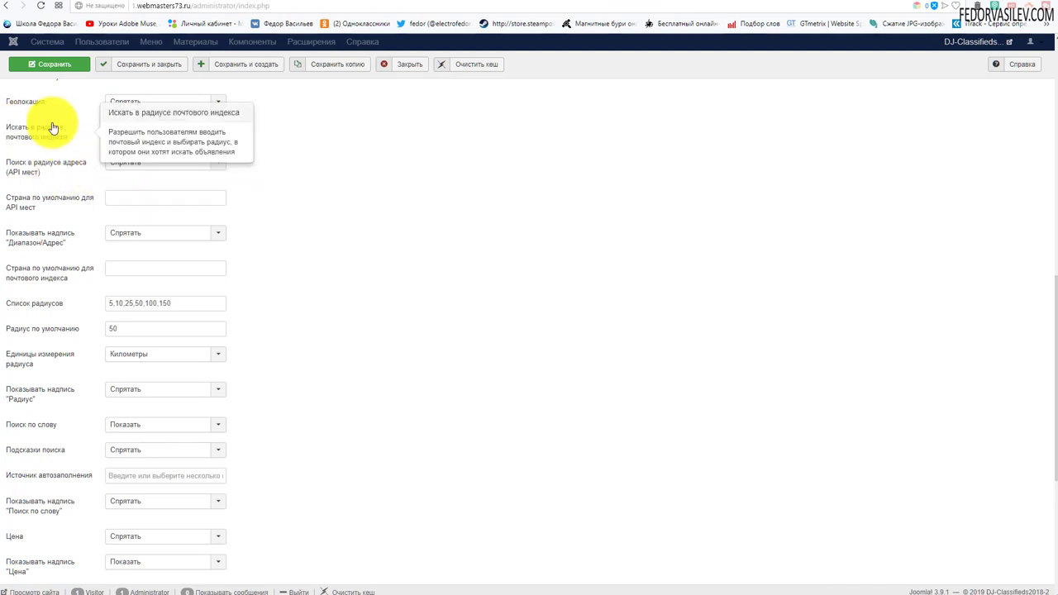
left_click(144, 103)
left_click(284, 115)
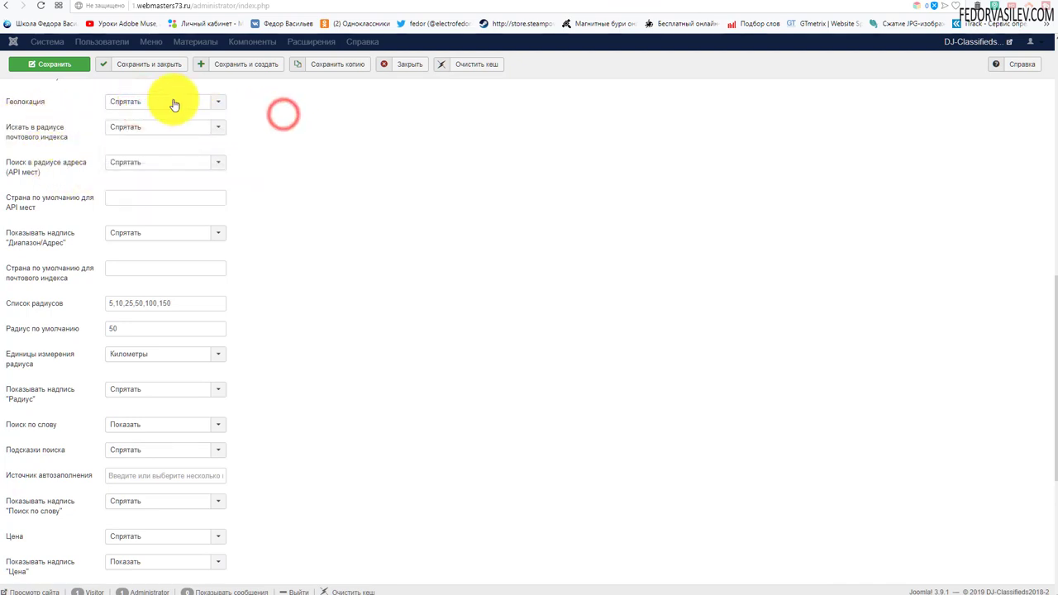
left_click(173, 102)
left_click(112, 129)
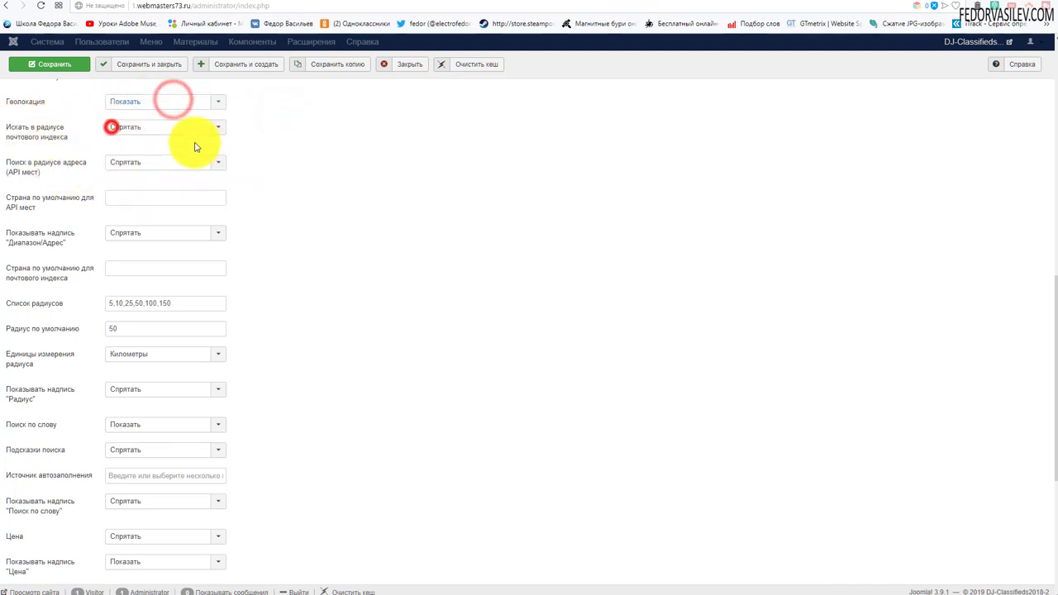
Step: Set "Искать в радиусе почтового индекса" and "Поиск в радиусе адреса (API мест)" to "Показать"
left_click(142, 126)
left_click(133, 154)
left_click(133, 161)
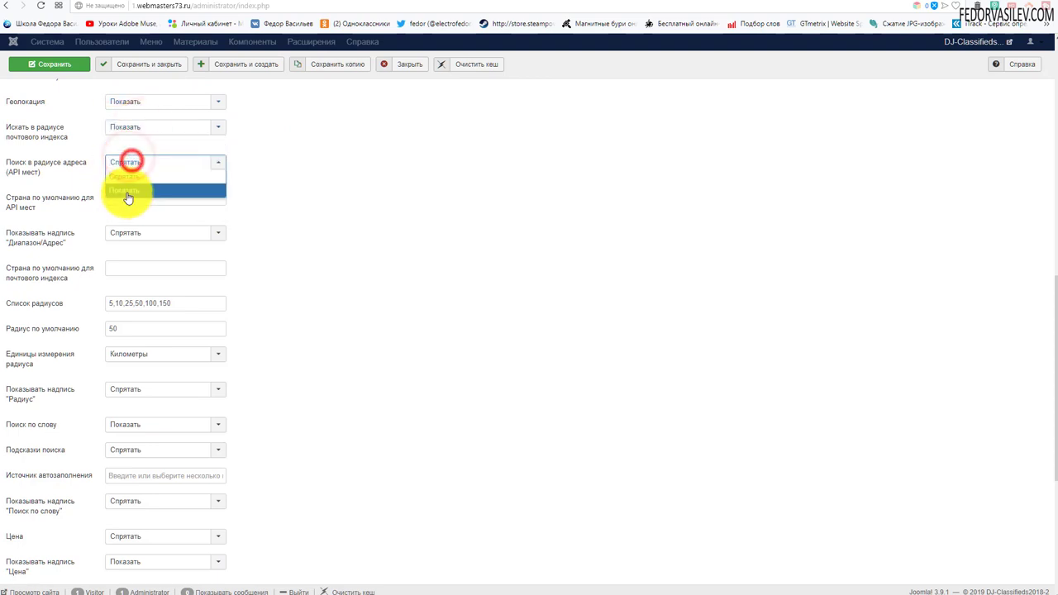
left_click(127, 191)
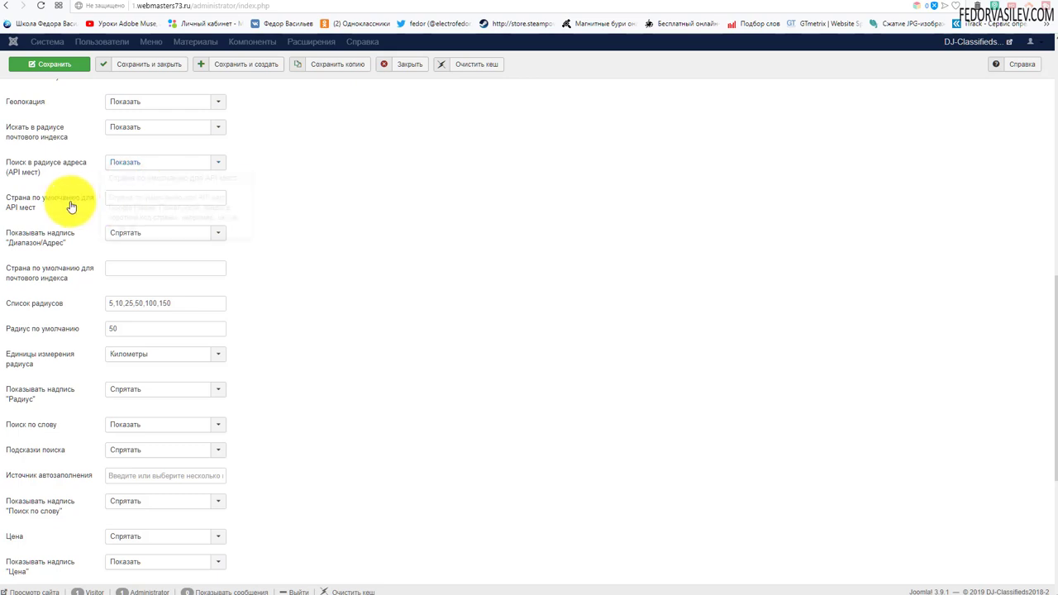
Step: Read the hint for "Страна по умолчанию для API мест" and set "Показывать надпись "Диапазон/Адрес"" to "Показать"
mouse_move(71, 207)
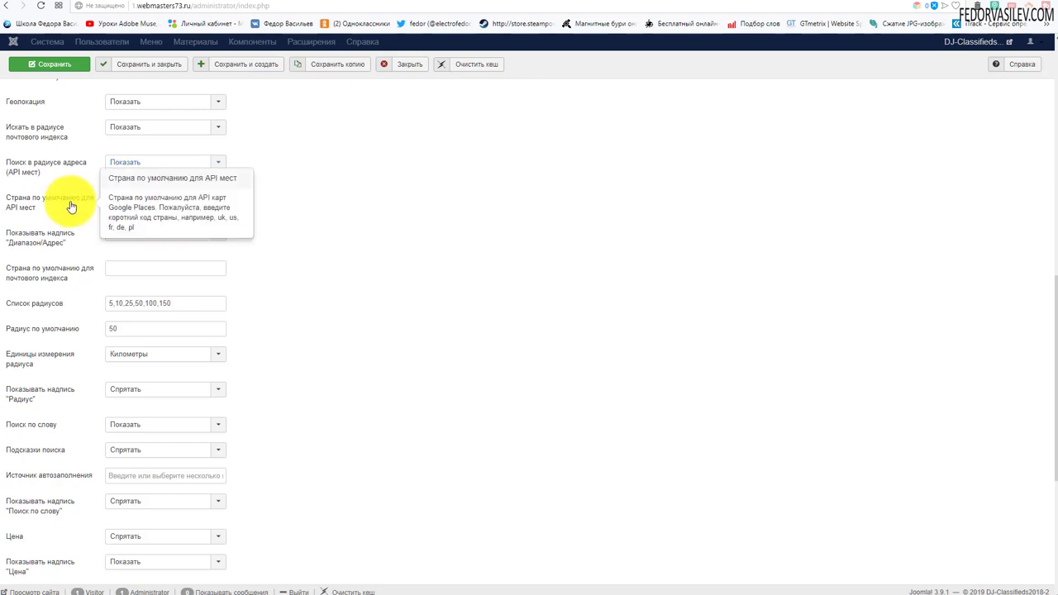
scroll(71, 207, "down", 1)
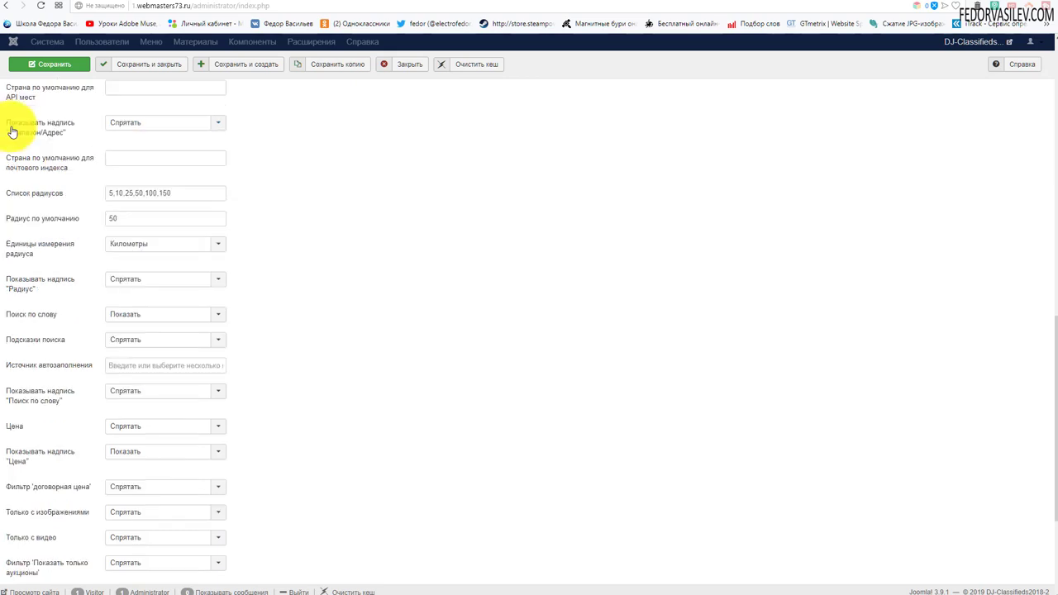
left_click(144, 123)
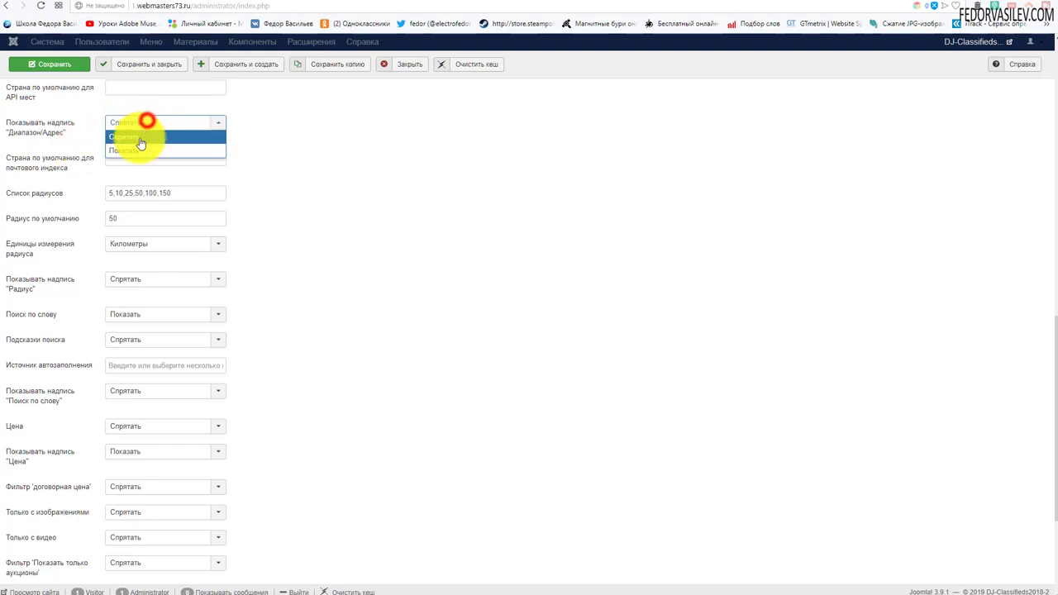
left_click(132, 149)
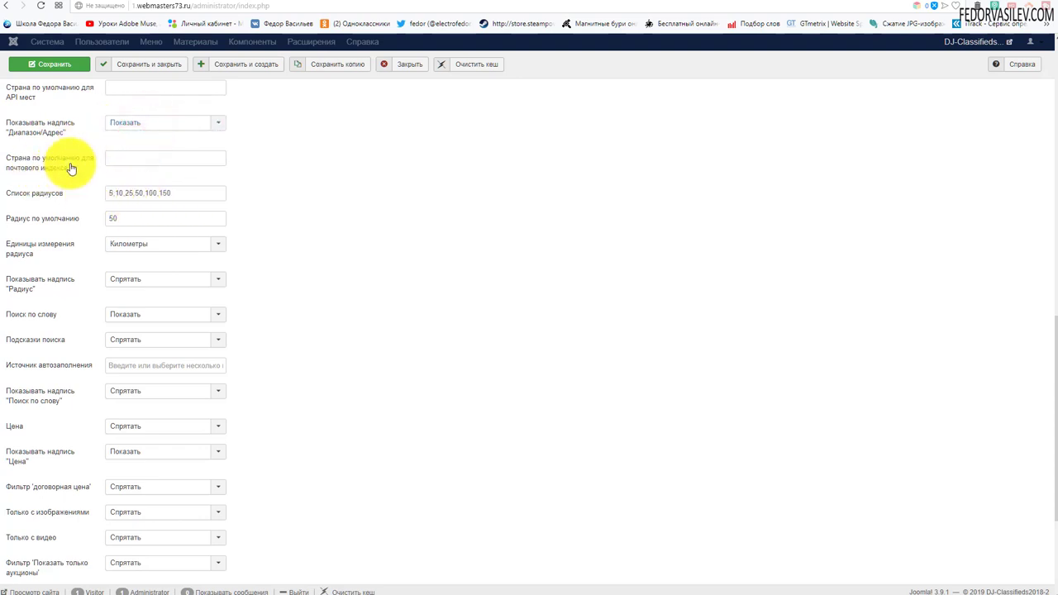
Step: Review the choices for "Единицы измерения радиуса" without changing the unit
left_click(137, 249)
left_click(303, 242)
scroll(305, 249, "down", 1)
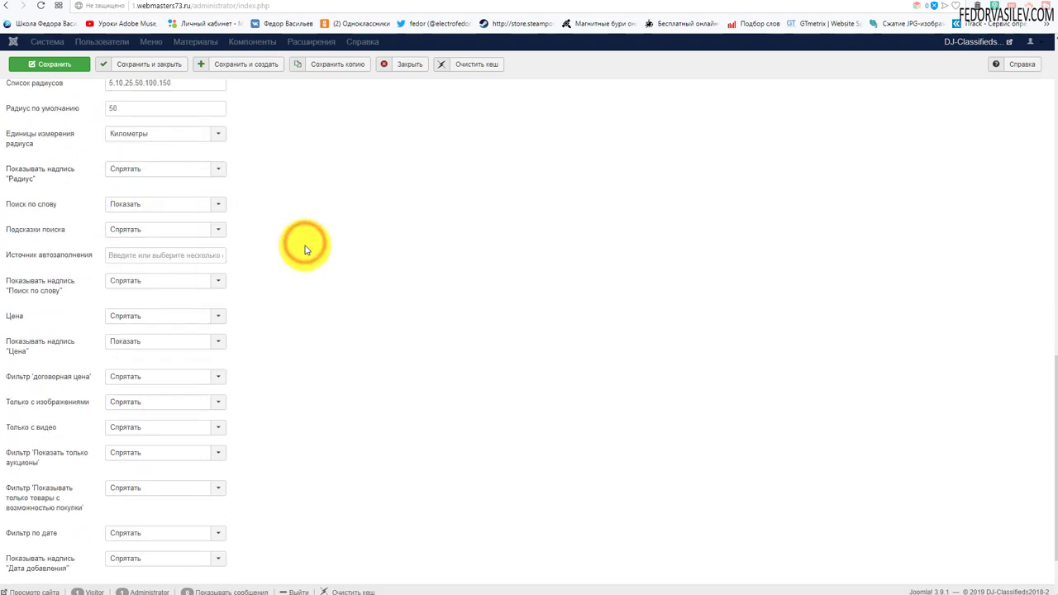
Step: Review the choices for "Показывать надпись "Радиус"" and "Поиск по слову" without changing either setting
left_click(146, 168)
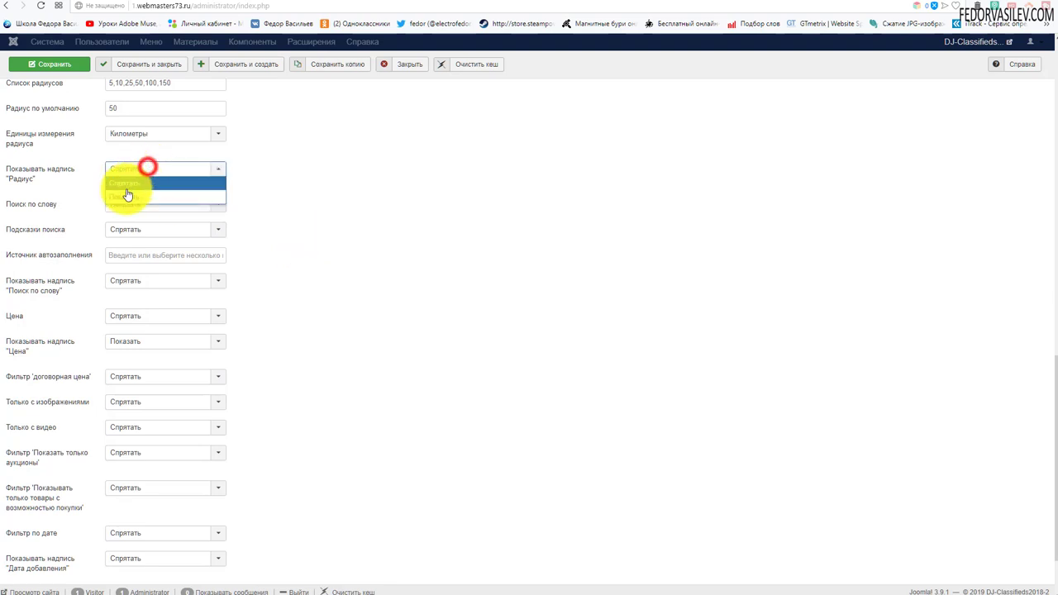
left_click(305, 169)
left_click(165, 205)
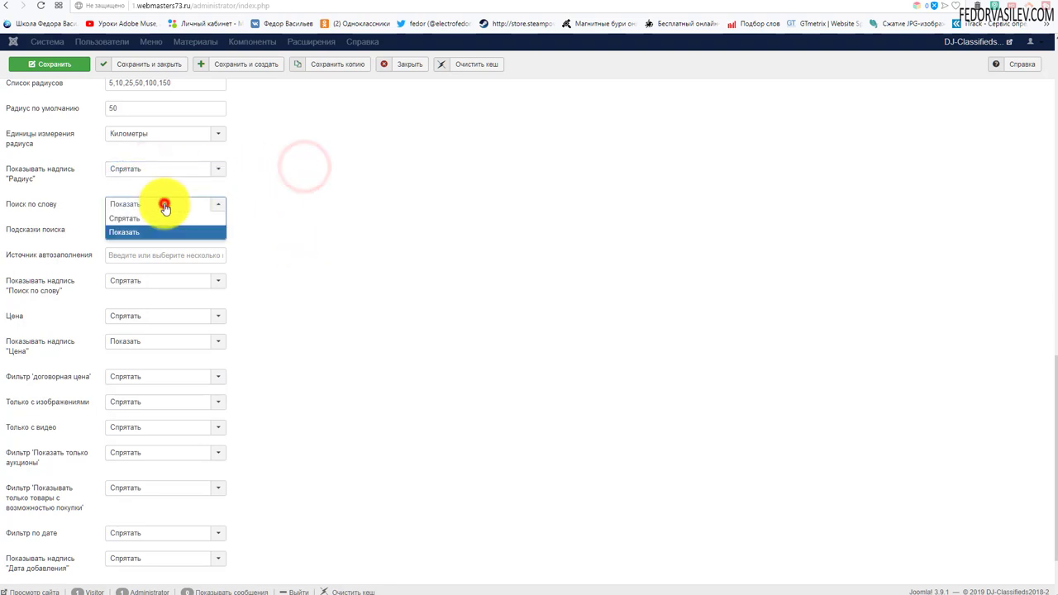
left_click(378, 197)
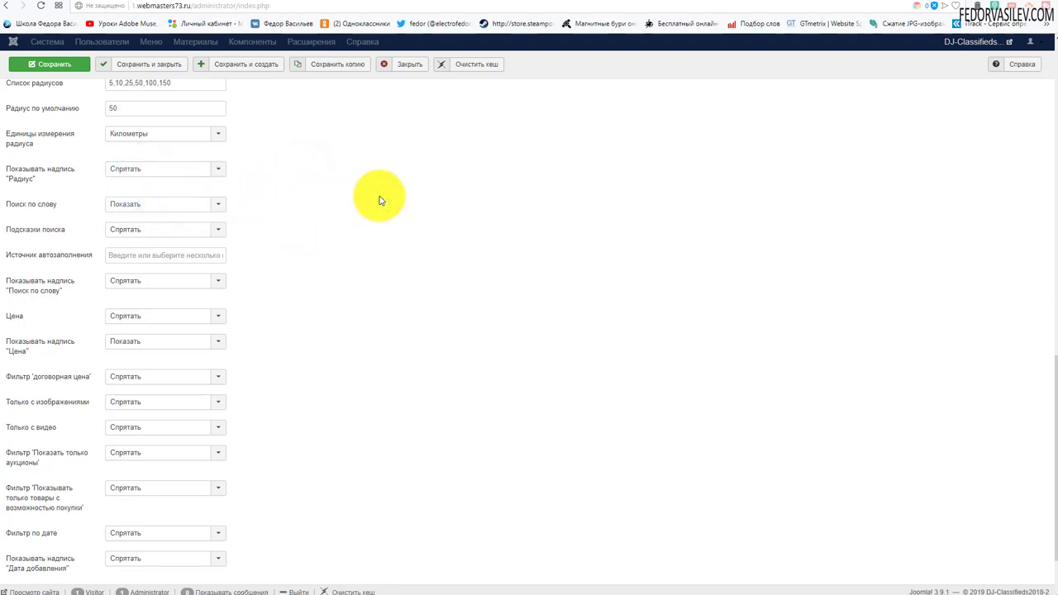
Step: Set "Подсказки поиска" to "Показать" and add "Объявления" as the autocomplete source
left_click(166, 230)
left_click(130, 256)
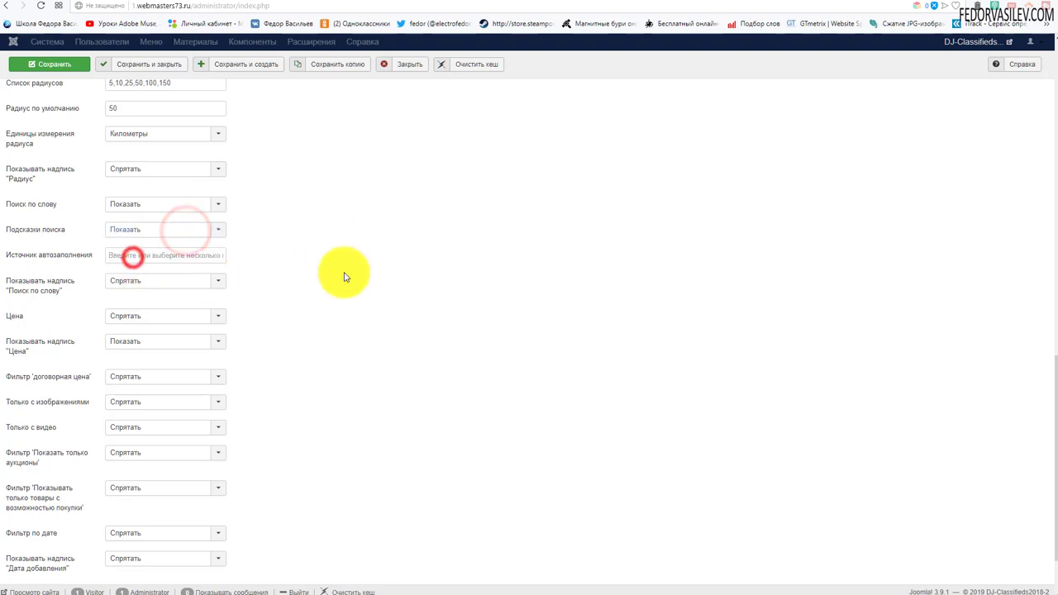
scroll(345, 277, "down", 1)
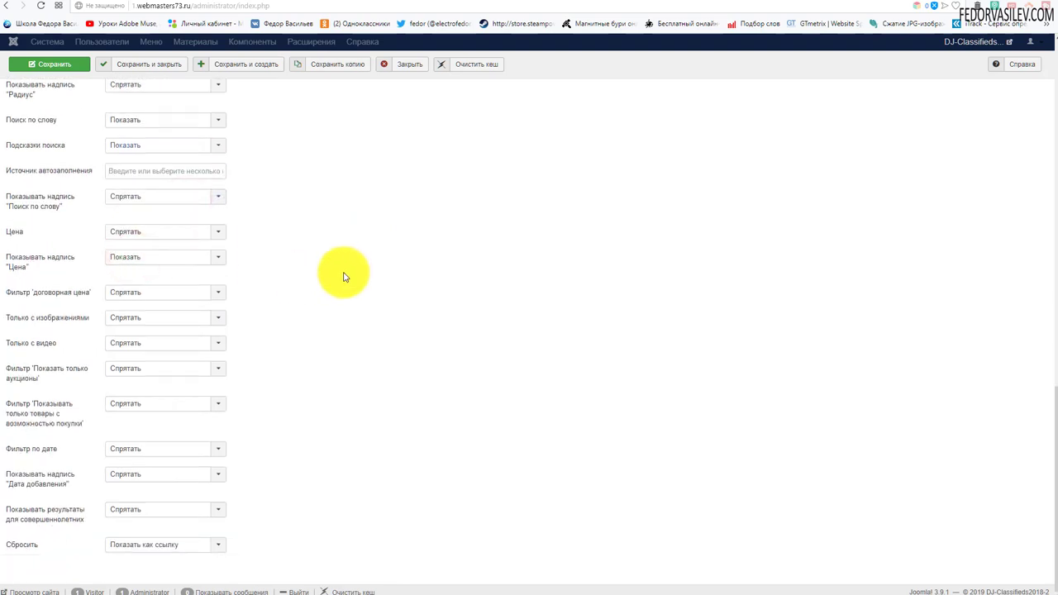
left_click(143, 172)
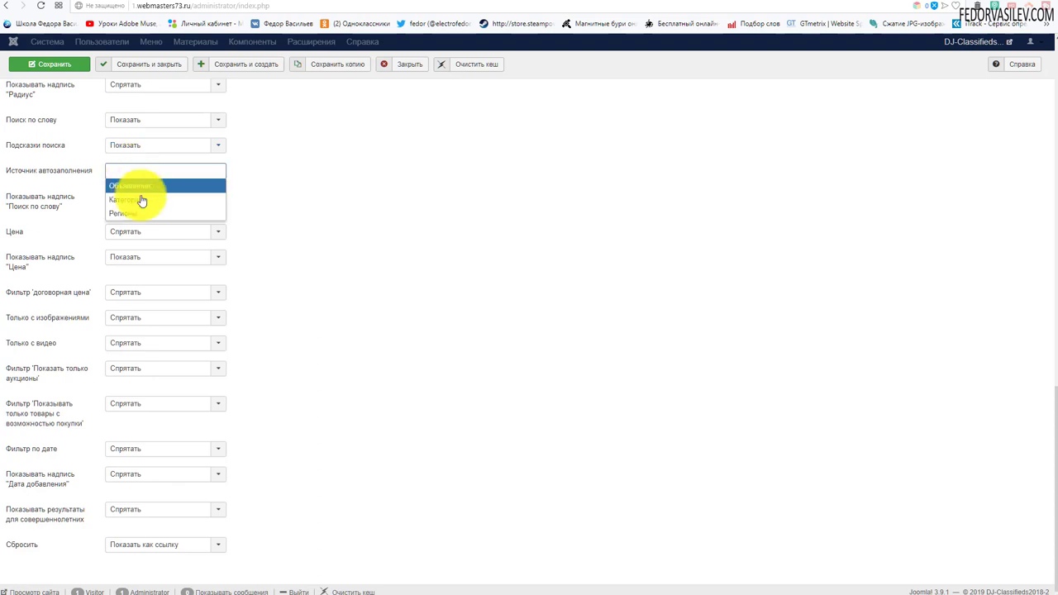
left_click(142, 187)
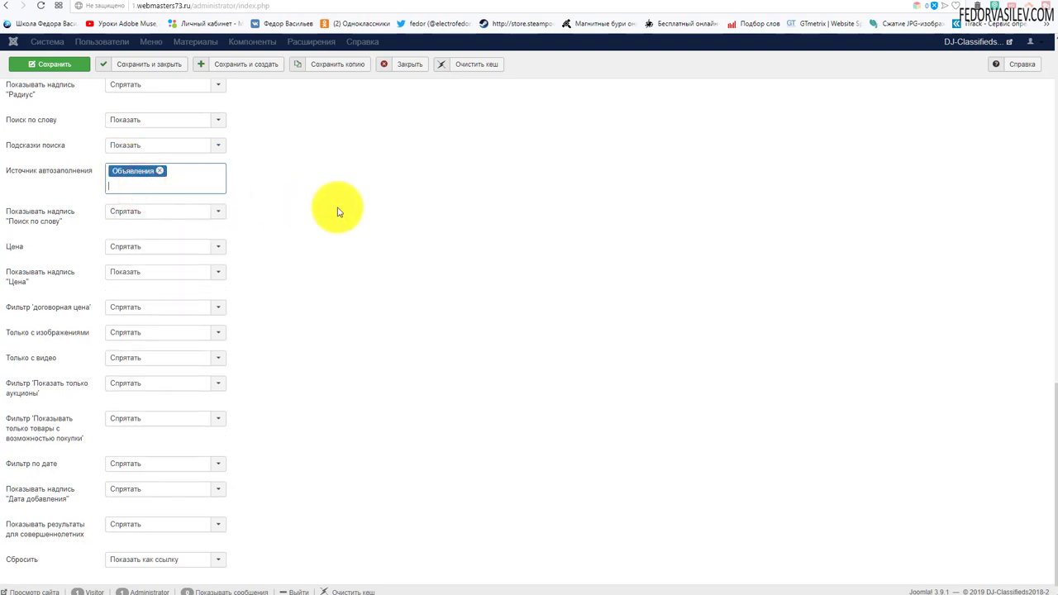
Step: Set "Показывать надпись "Поиск по слову"" and "Цена" to "Показать"
left_click(167, 211)
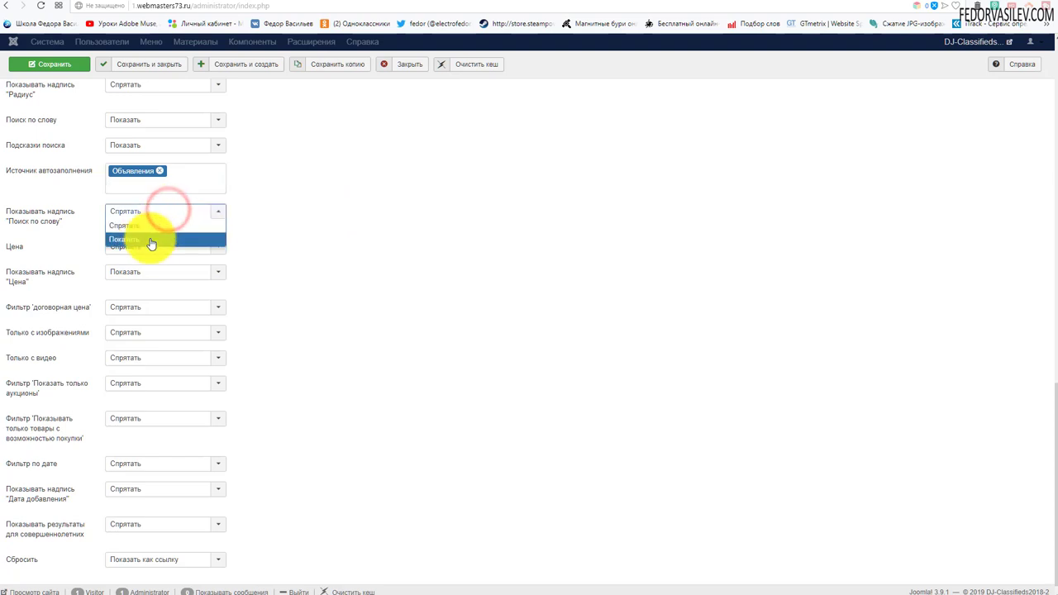
left_click(151, 240)
left_click(125, 248)
left_click(129, 273)
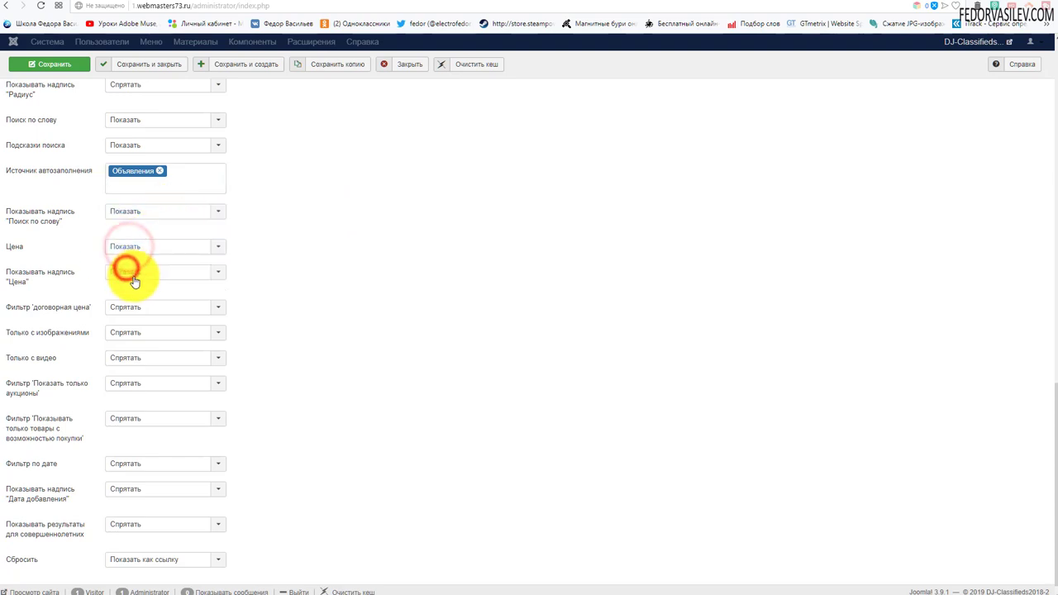
Step: Set "Фильтр 'договорная цена'" to "Показать"
scroll(315, 267, "down", 1)
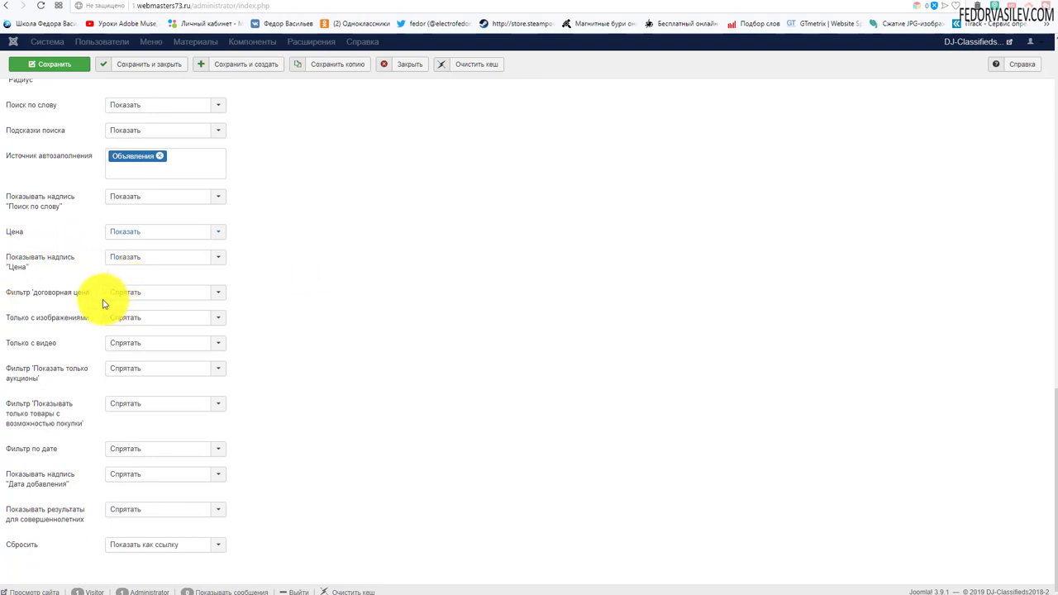
left_click(124, 292)
left_click(133, 328)
Step: Review the choices for the "Только с изображениями" and "Показывать только товары с возможностью покупки" filters without changing them
left_click(138, 320)
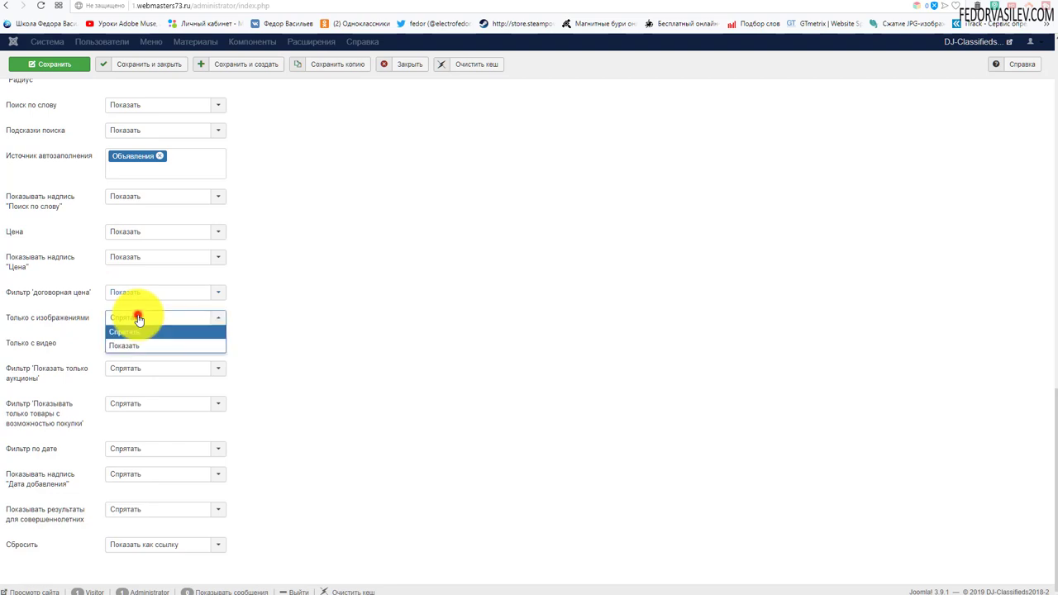
left_click(384, 321)
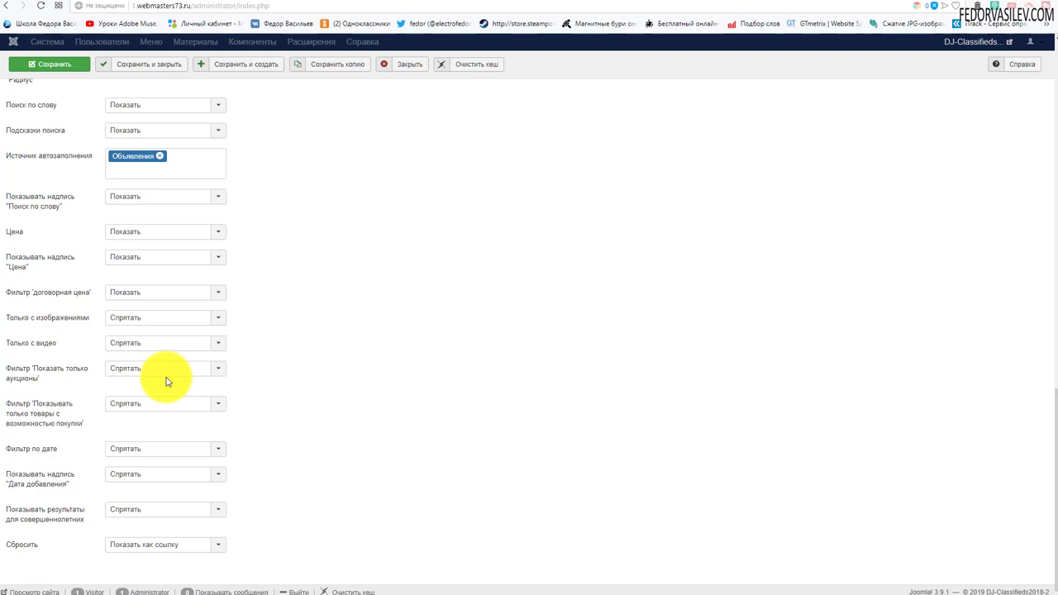
left_click(137, 403)
left_click(395, 416)
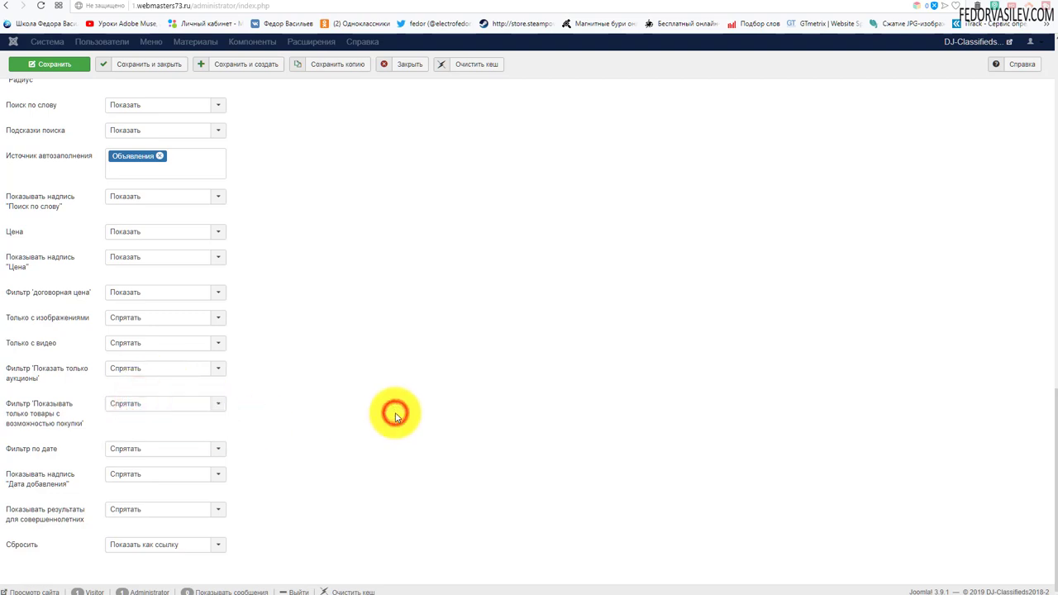
Step: Set "Фильтр по дате" to "Показать" and "Сбросить" to "Показать как кнопку"
left_click(173, 448)
left_click(141, 474)
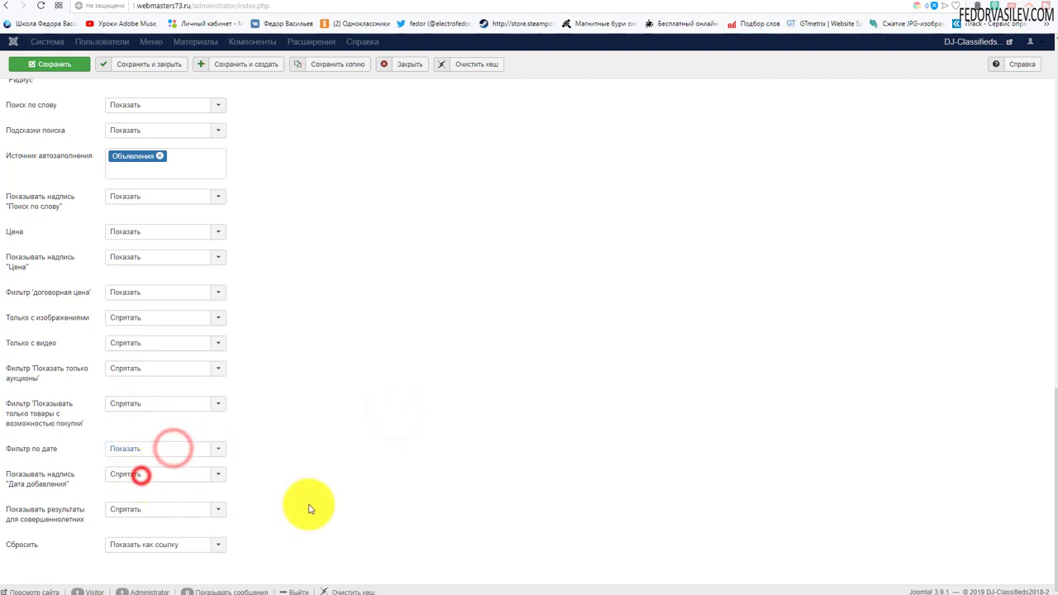
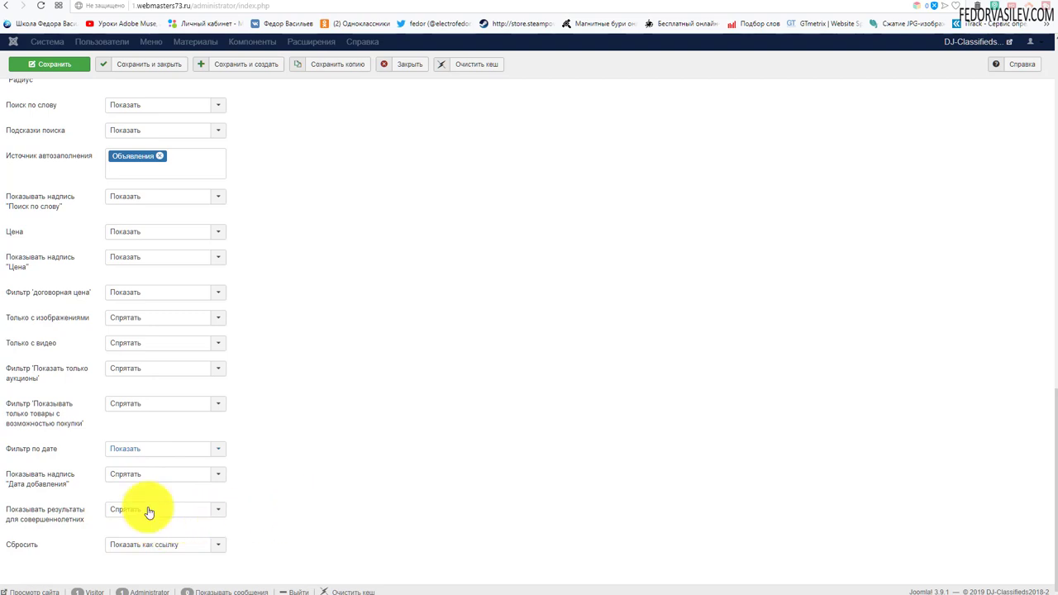
left_click(138, 547)
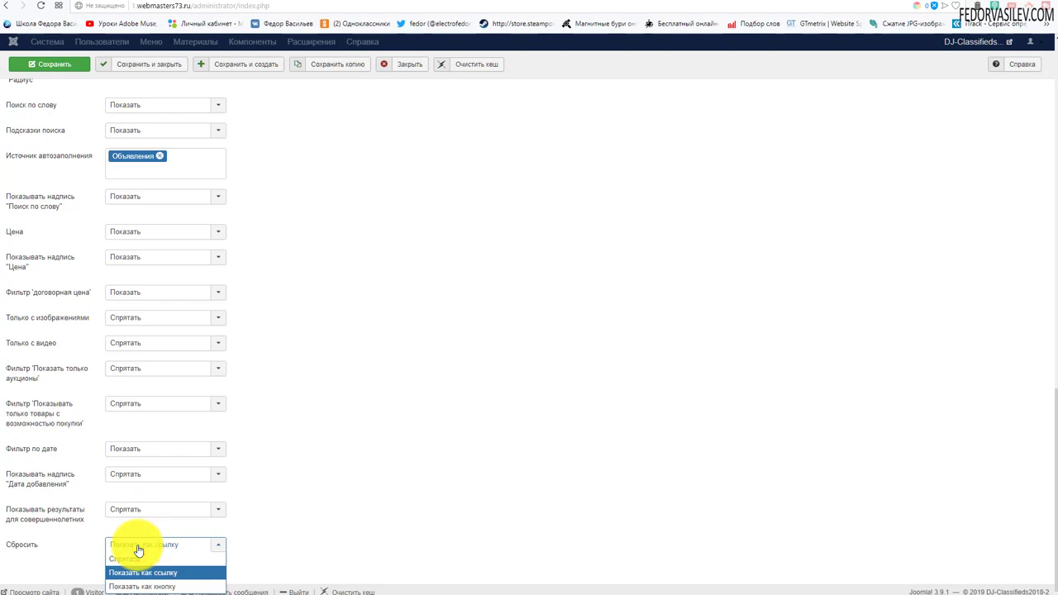
left_click(139, 574)
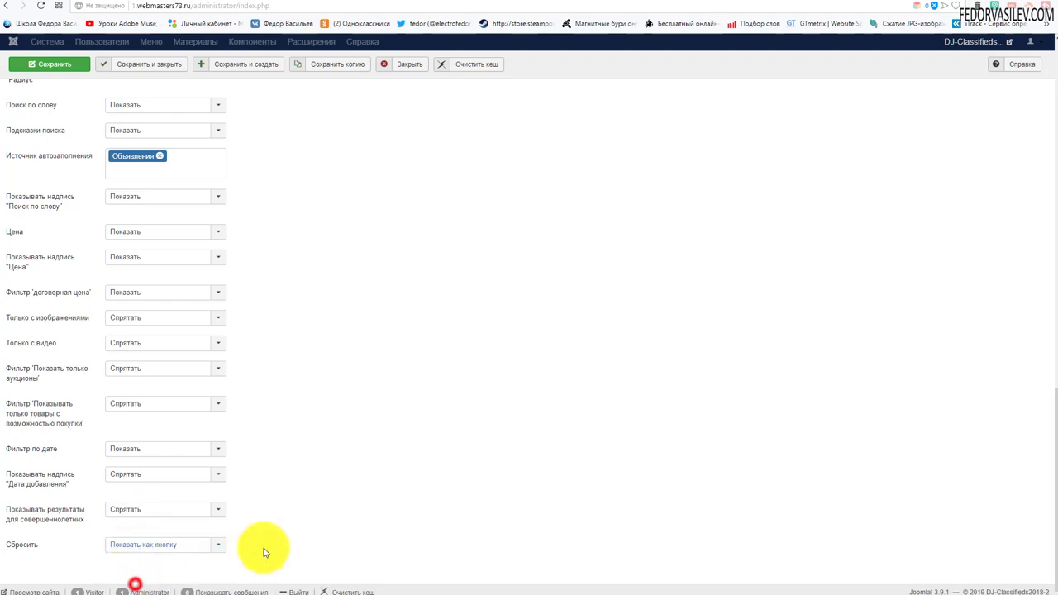
Step: Save the Search module settings and switch to the site's profile page with the search form
scroll(267, 550, "up", 10)
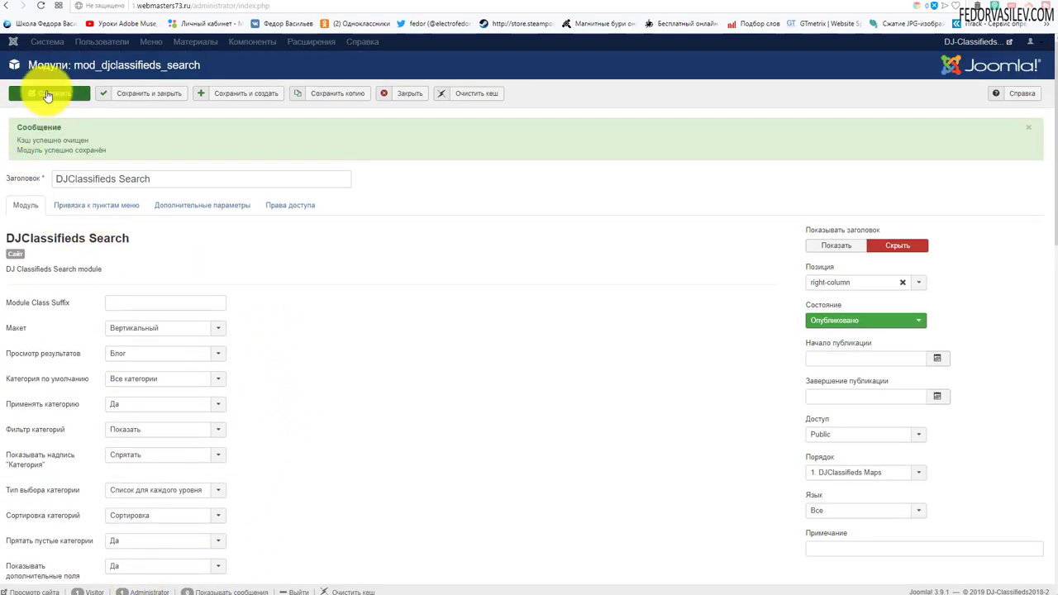
left_click(51, 91)
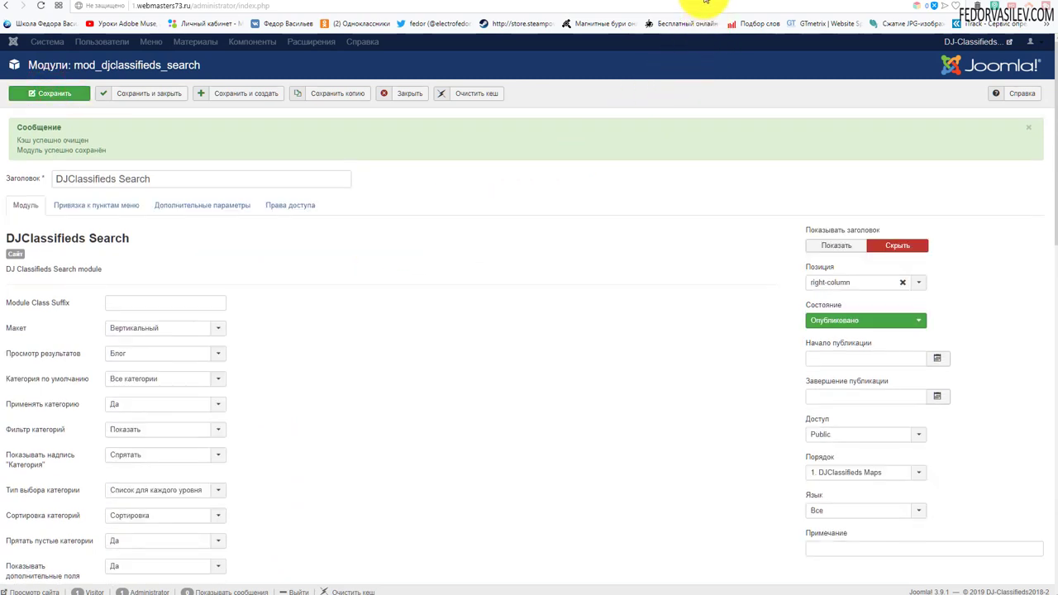
left_click(691, 3)
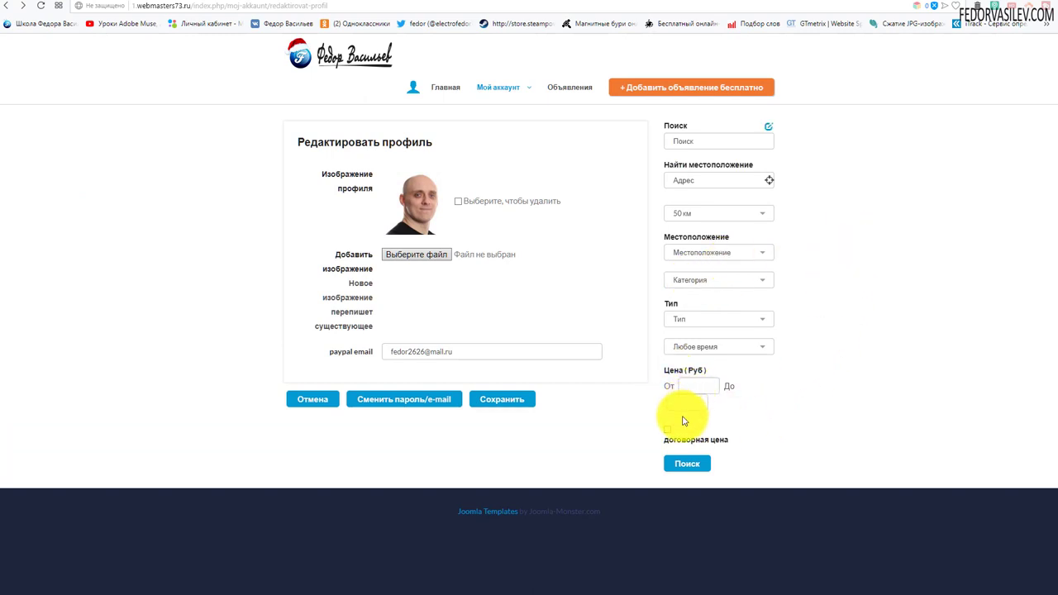
Step: Try the price range field in the search form and toggle the "договорная цена" checkbox on and off
left_click(773, 382)
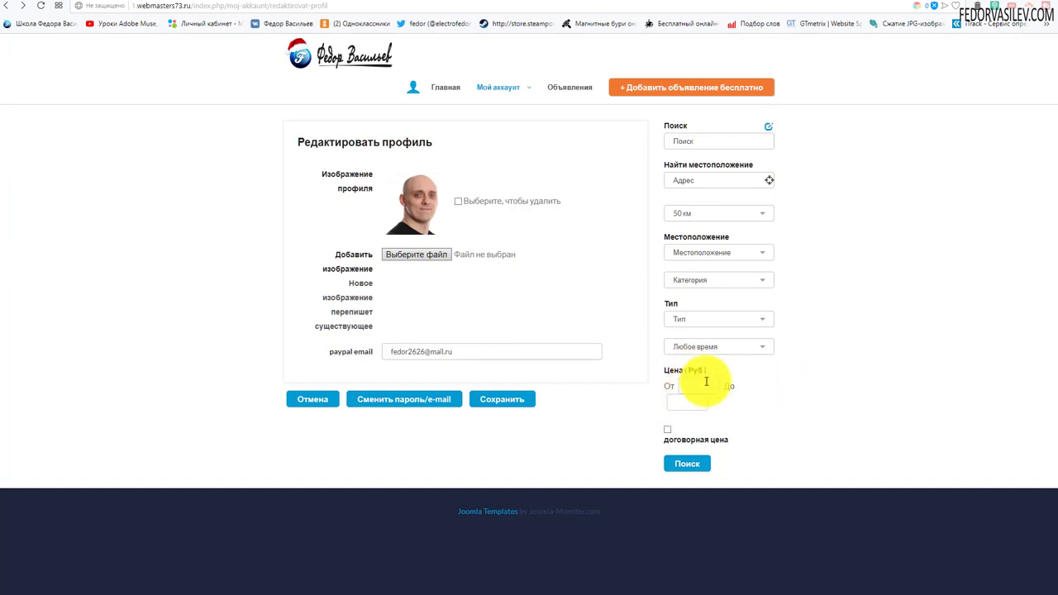
left_click(699, 386)
left_click(824, 395)
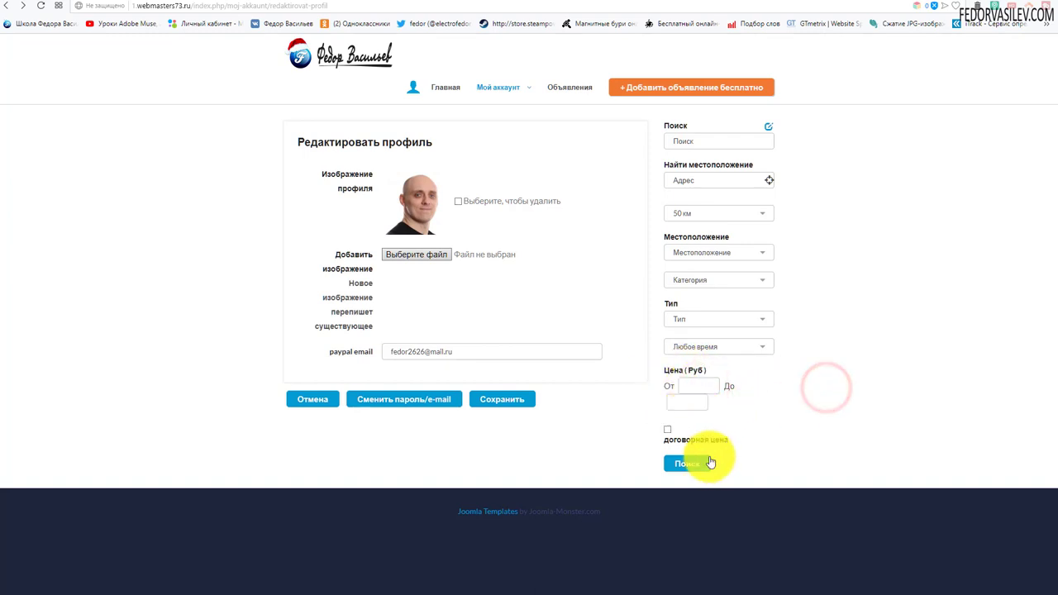
left_click(667, 431)
left_click(667, 431)
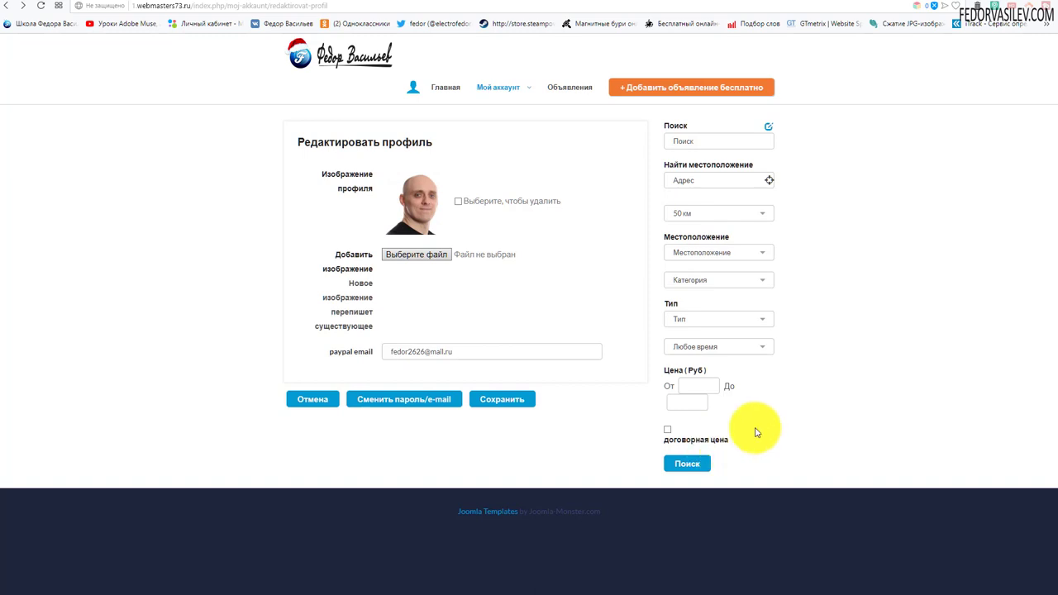
Step: Examine the choices for date added, type, location and radius in the search form, leaving them unchanged
left_click(716, 347)
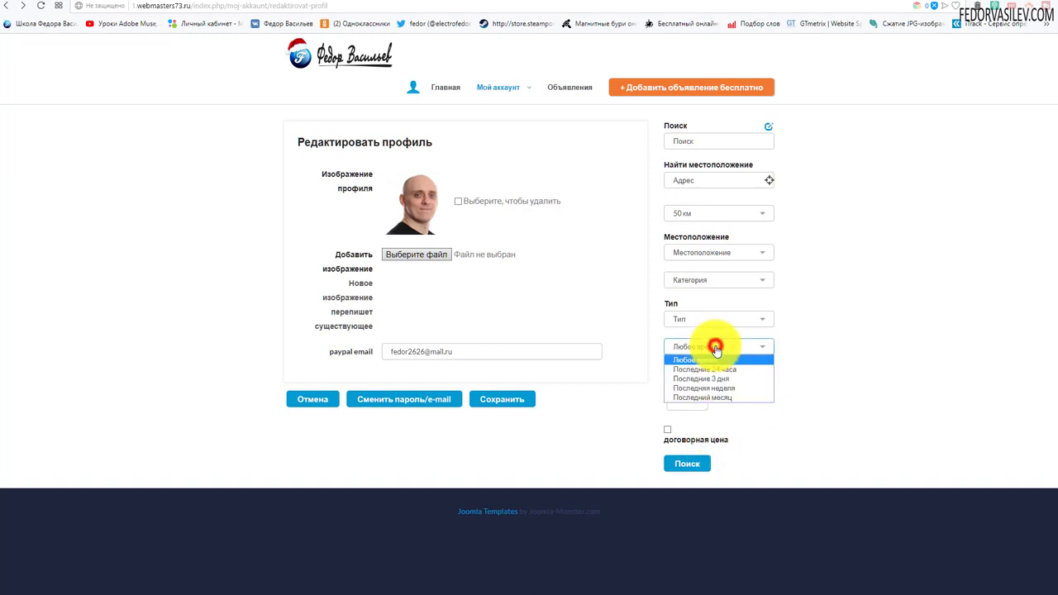
left_click(819, 331)
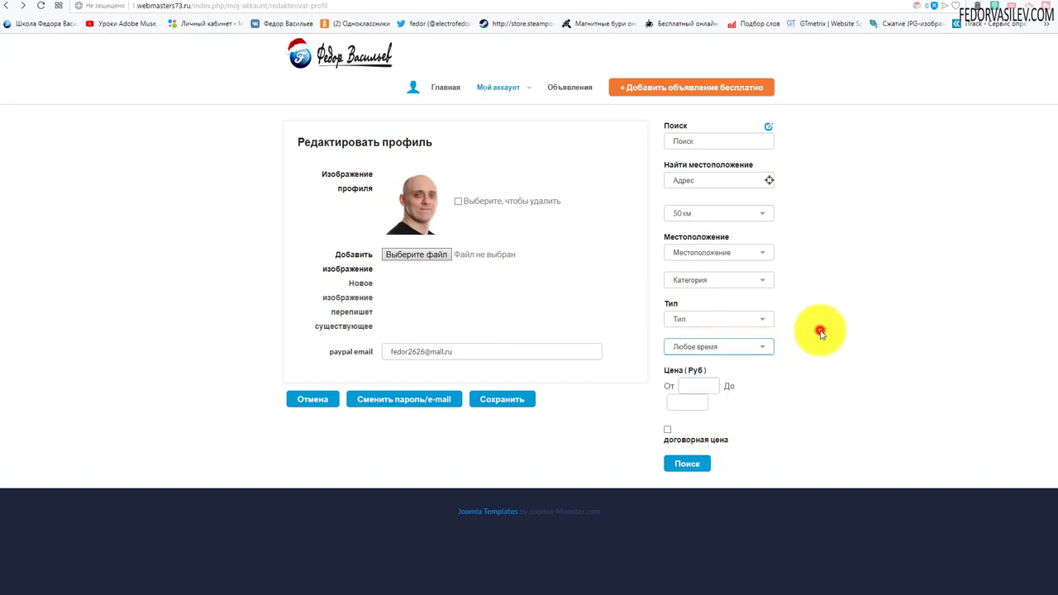
left_click(711, 318)
left_click(819, 288)
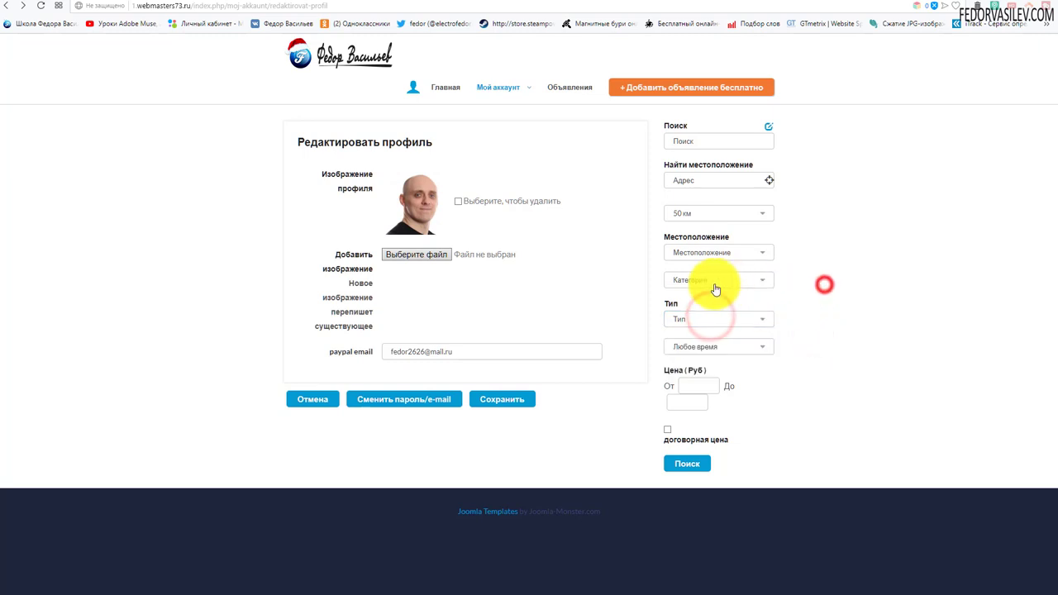
left_click(708, 252)
left_click(866, 215)
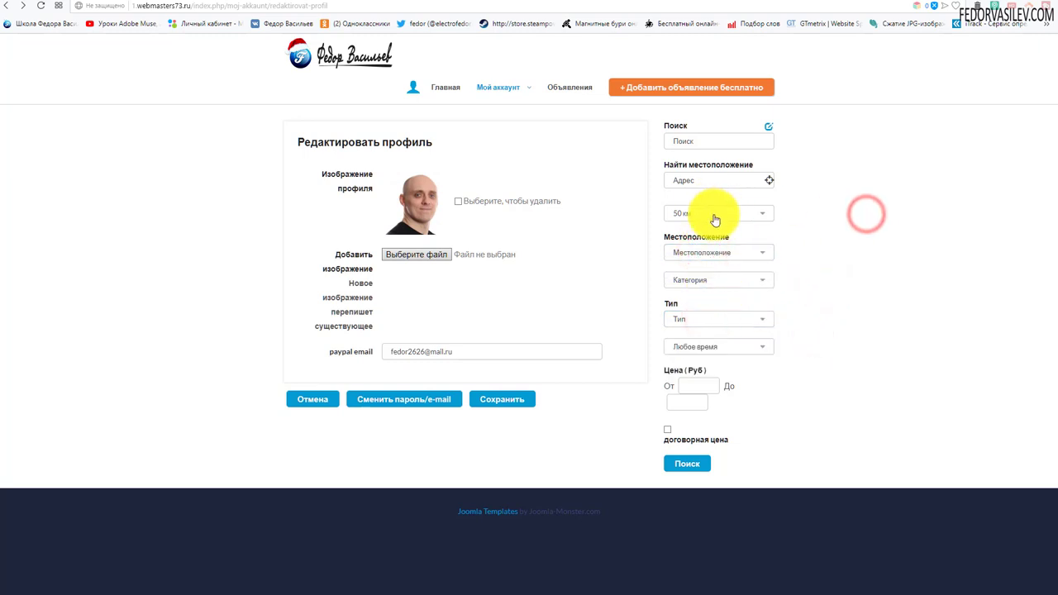
left_click(715, 215)
left_click(827, 213)
Step: Enter "ульяновск" in the address field and choose the suggestion "Ульяновск, Россия"
left_click(685, 179)
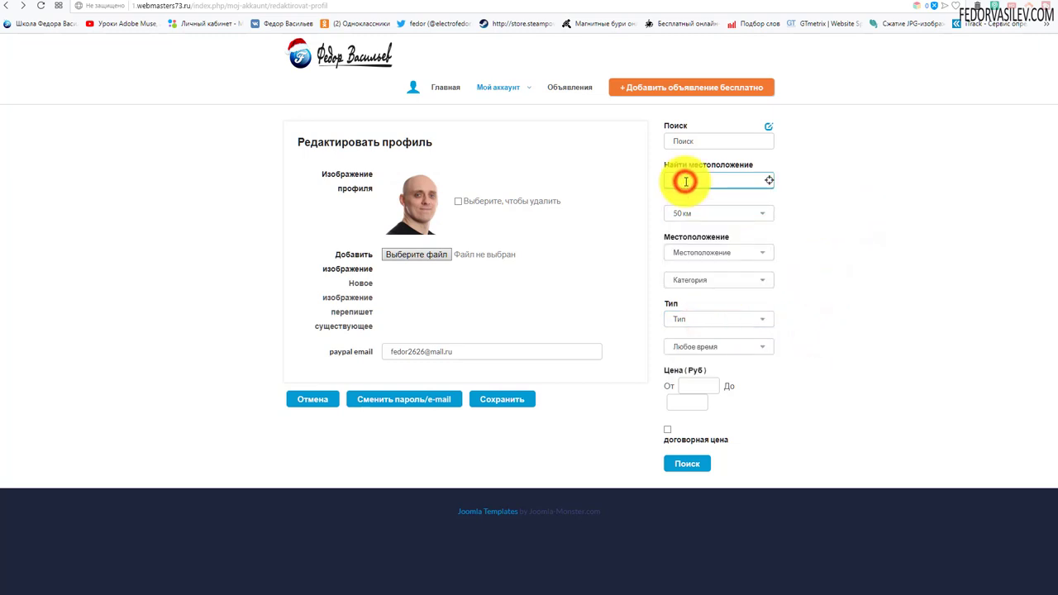
type("Ekm")
type("яновск")
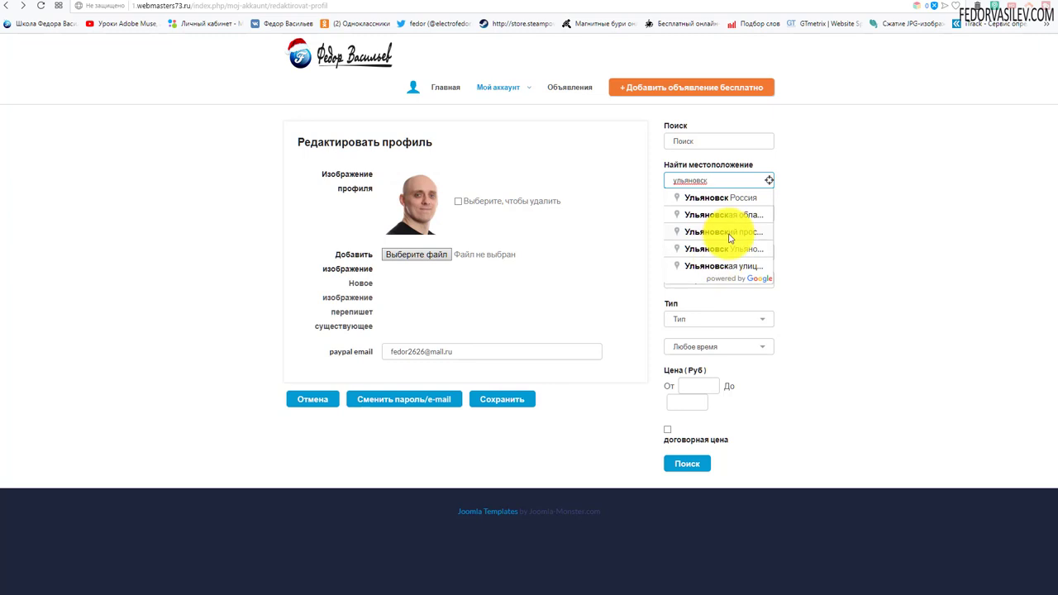
left_click(710, 199)
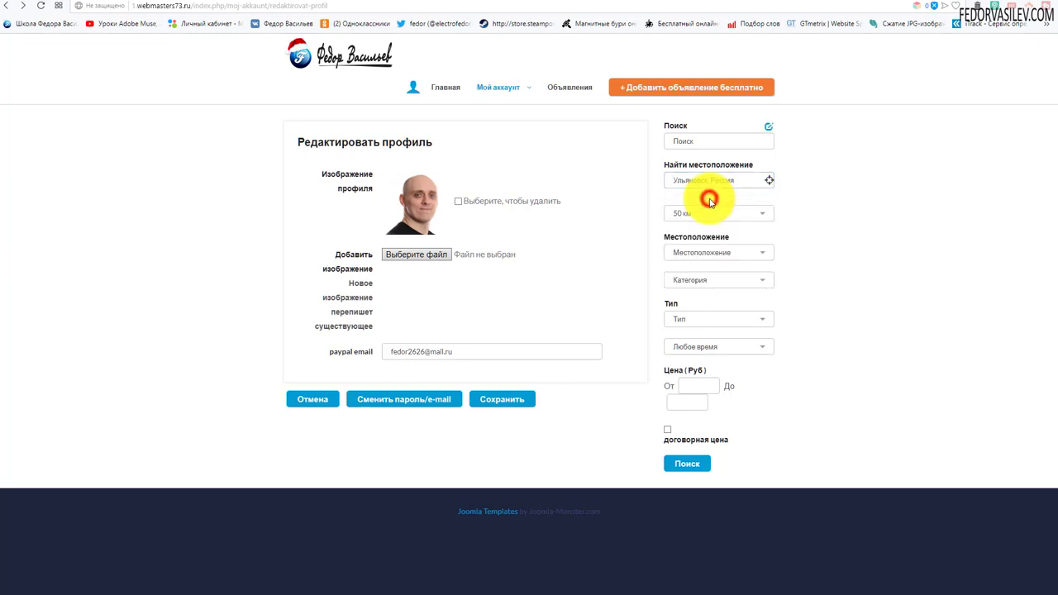
Step: Choose the suggested ad title "Прдаю BMW 320D e90 2006гв, Москва" as the keyword and run the search
left_click(713, 179)
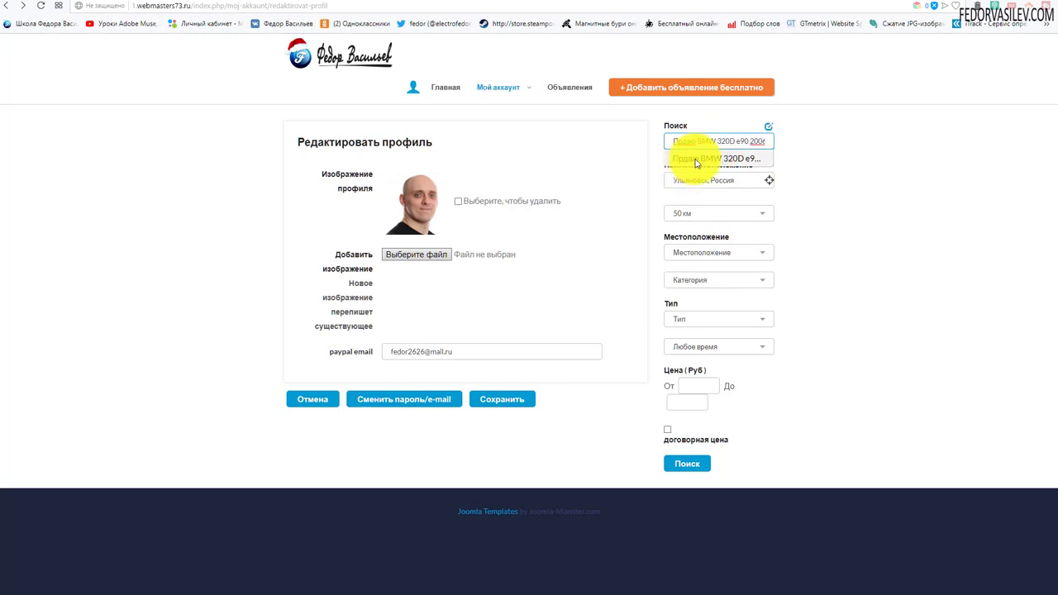
left_click(710, 158)
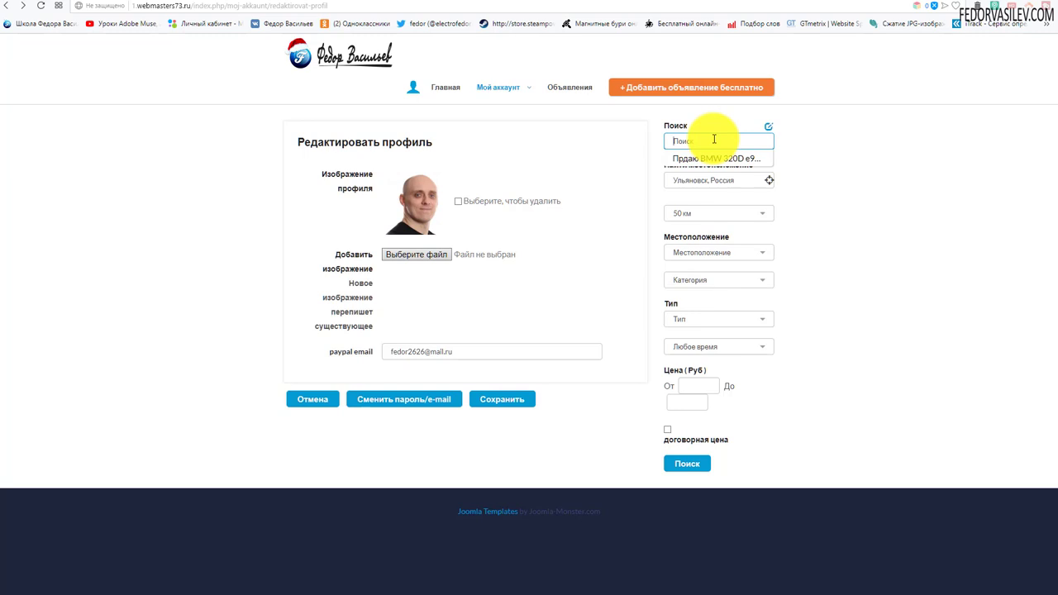
left_click(709, 158)
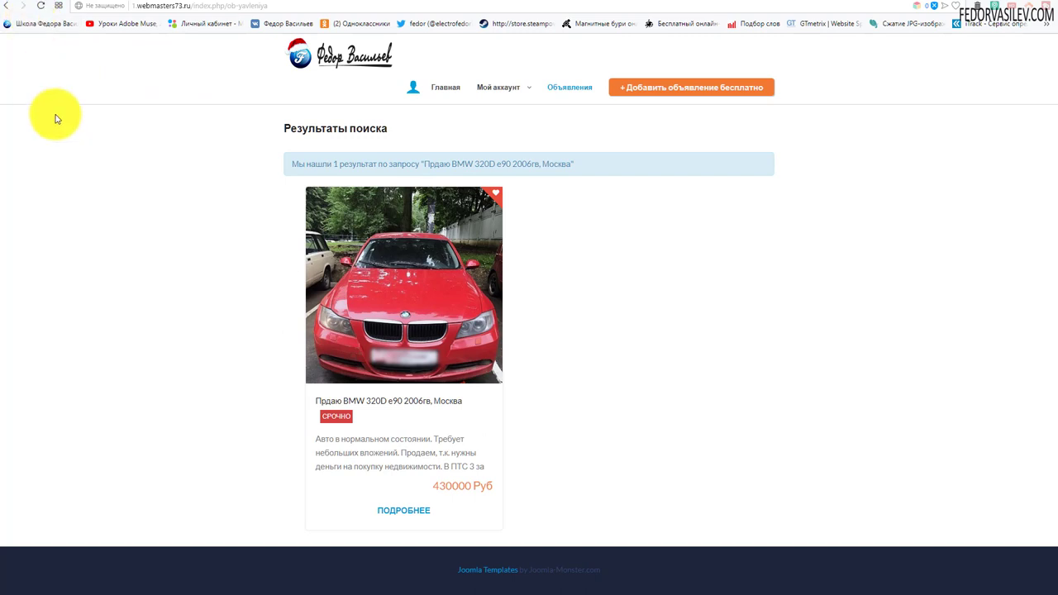
Step: Go back from the search results to the profile page and switch to the dj-classifieds2018.loc site
left_click(4, 6)
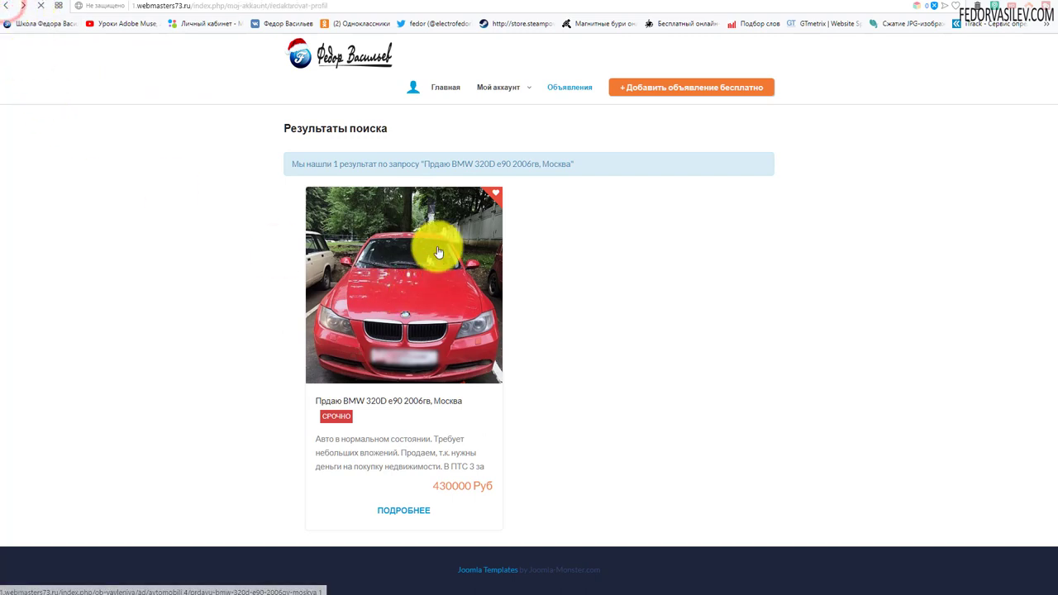
key("ctrl+Tab")
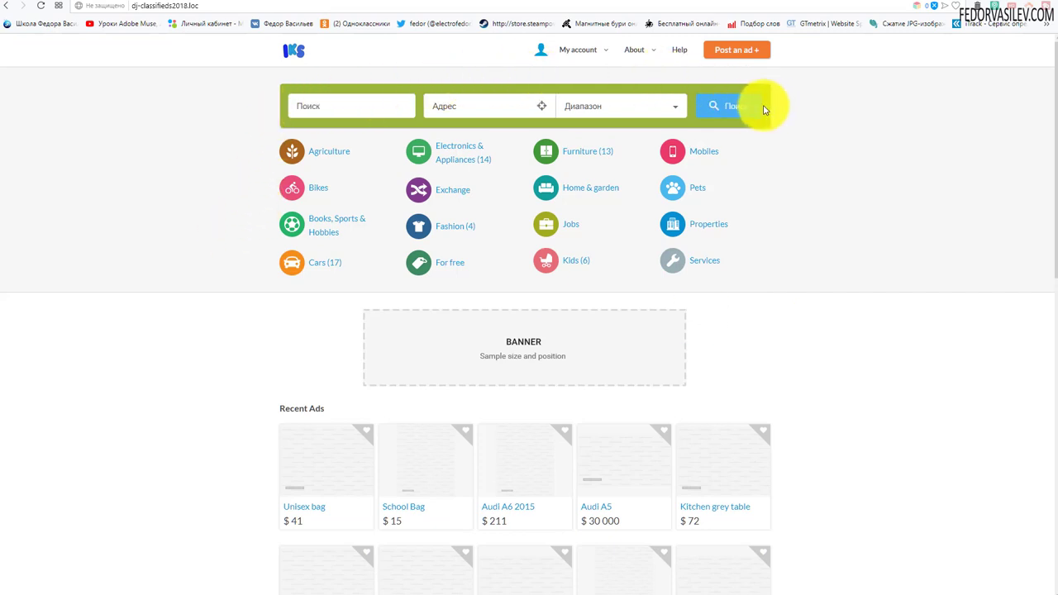
Step: Examine the radius choices in the home page search form without selecting one, and switch to the site's module list in the administration
left_click(611, 107)
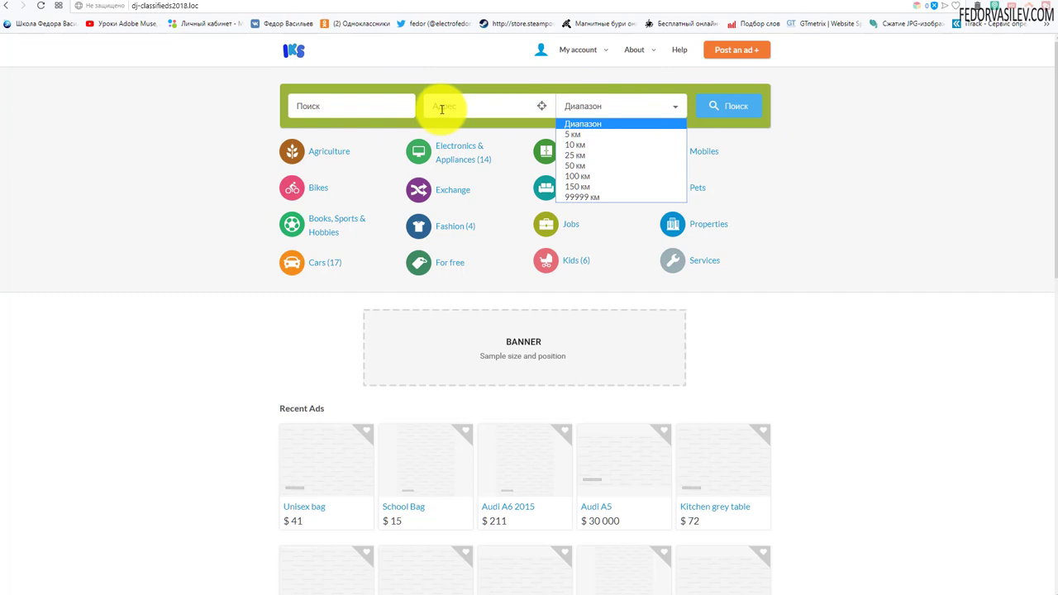
left_click(863, 118)
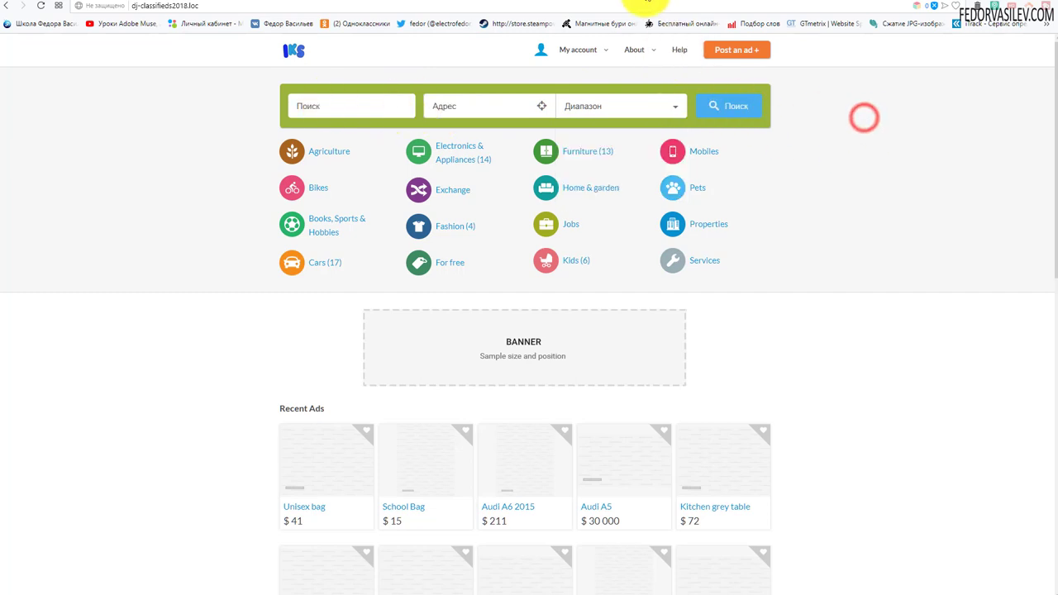
key("ctrl+Tab")
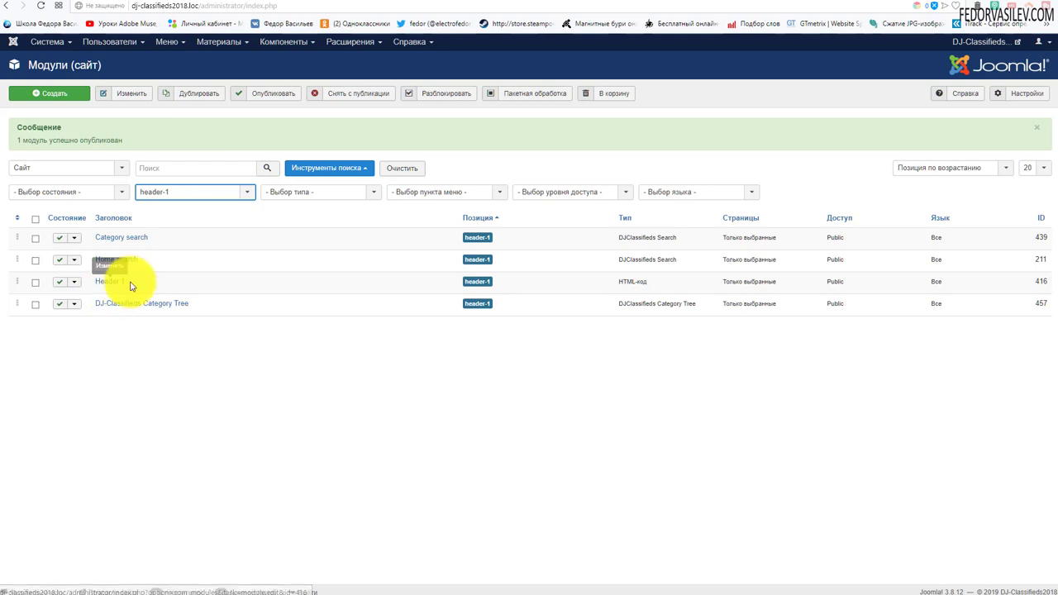
Step: Check the type of the Home search module in the header-1 position and open the module for editing
left_click_drag(104, 263, 137, 262)
left_click(460, 369)
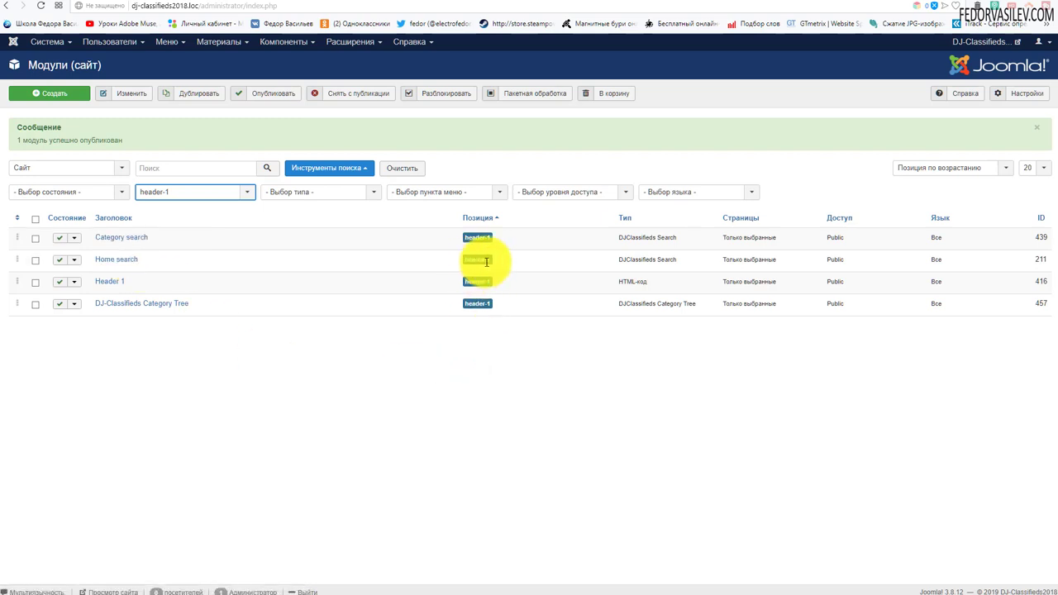
left_click_drag(620, 260, 665, 259)
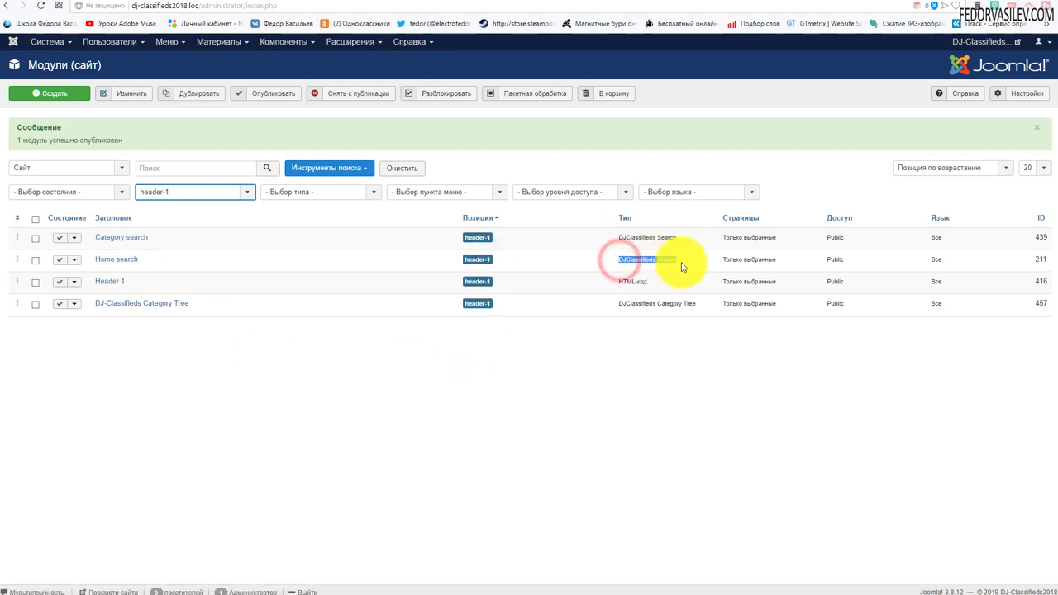
left_click(120, 258)
left_click(121, 258)
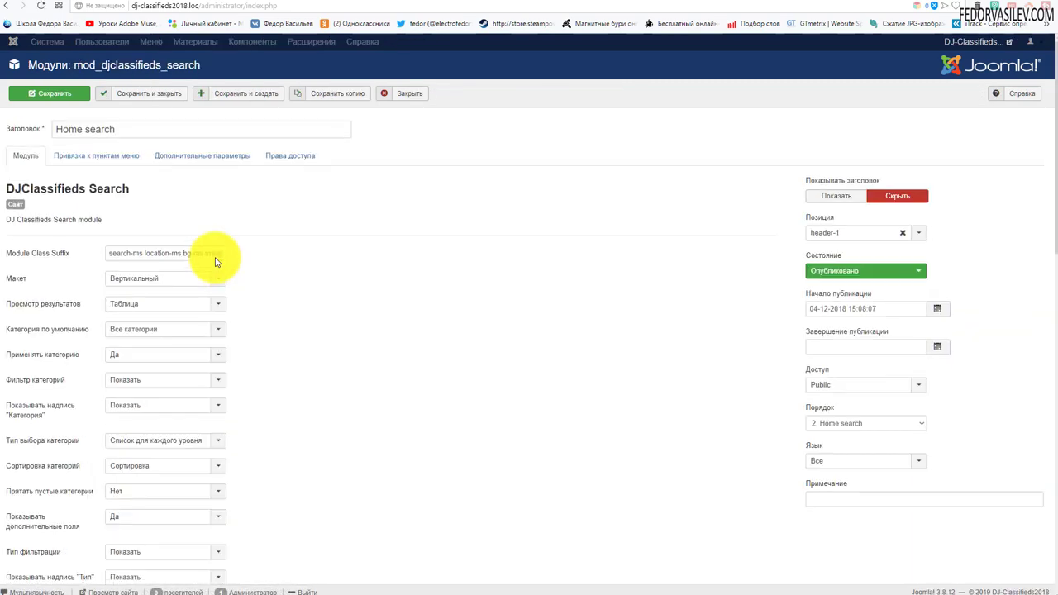
Step: Review the Home search module's layout, category, location and radius settings
scroll(344, 257, "down", 2)
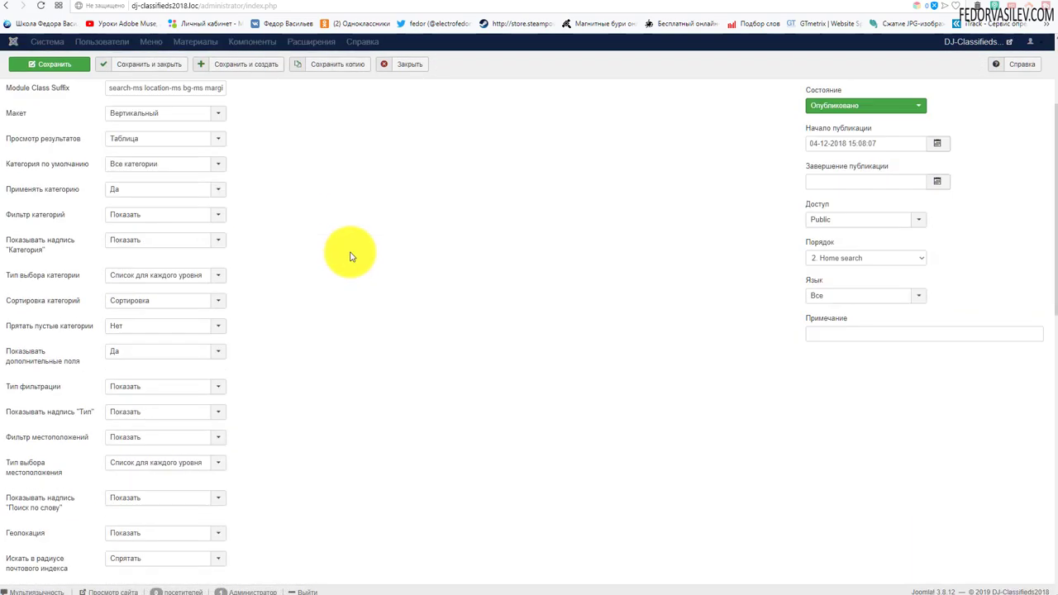
scroll(347, 257, "up", 2)
scroll(347, 256, "down", 3)
scroll(350, 256, "down", 5)
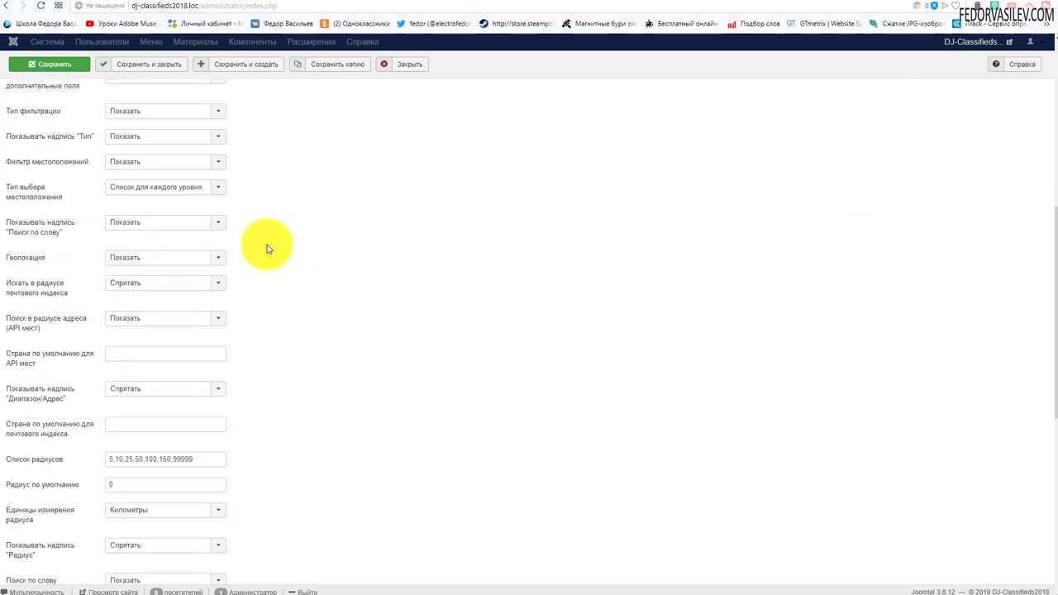
Step: Compare the demo home page's search form with the webmasters73.ru profile page and its DJClassifieds Search module, and return to the Home search settings
left_click(653, 5)
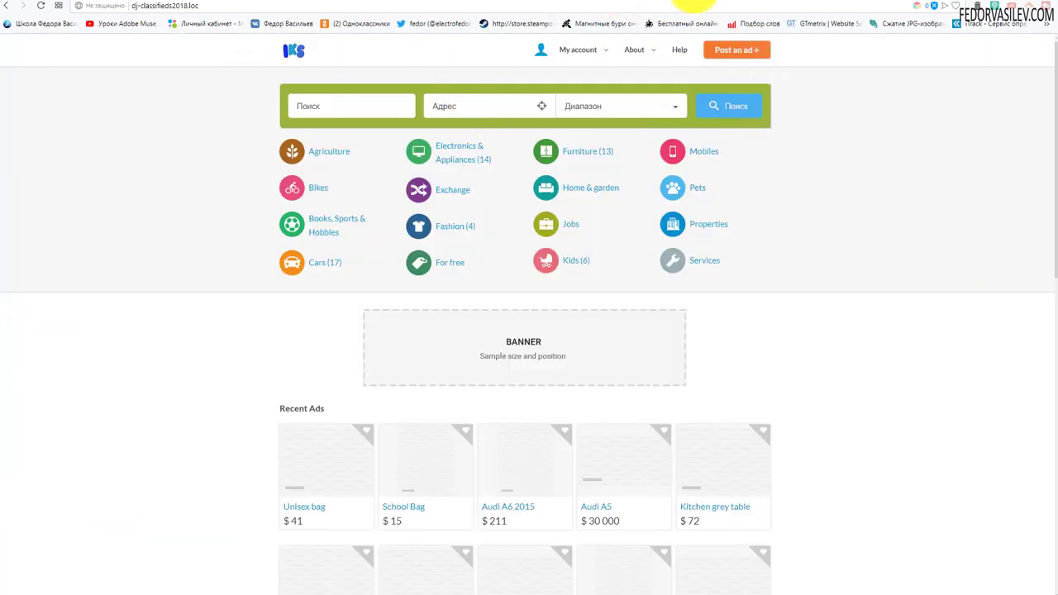
left_click(694, 2)
left_click(701, 3)
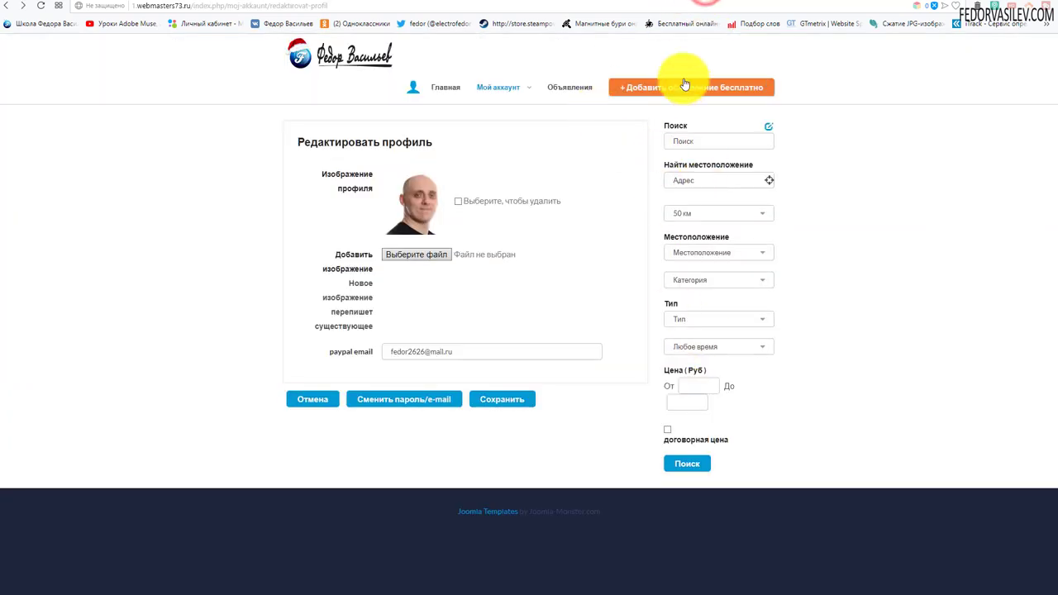
left_click(668, 3)
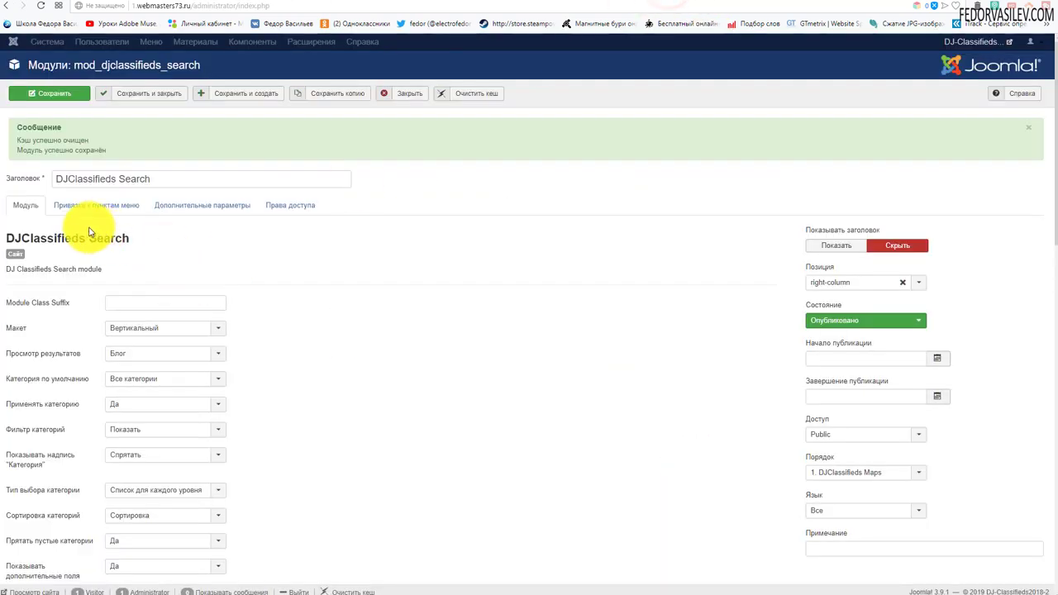
left_click(636, 3)
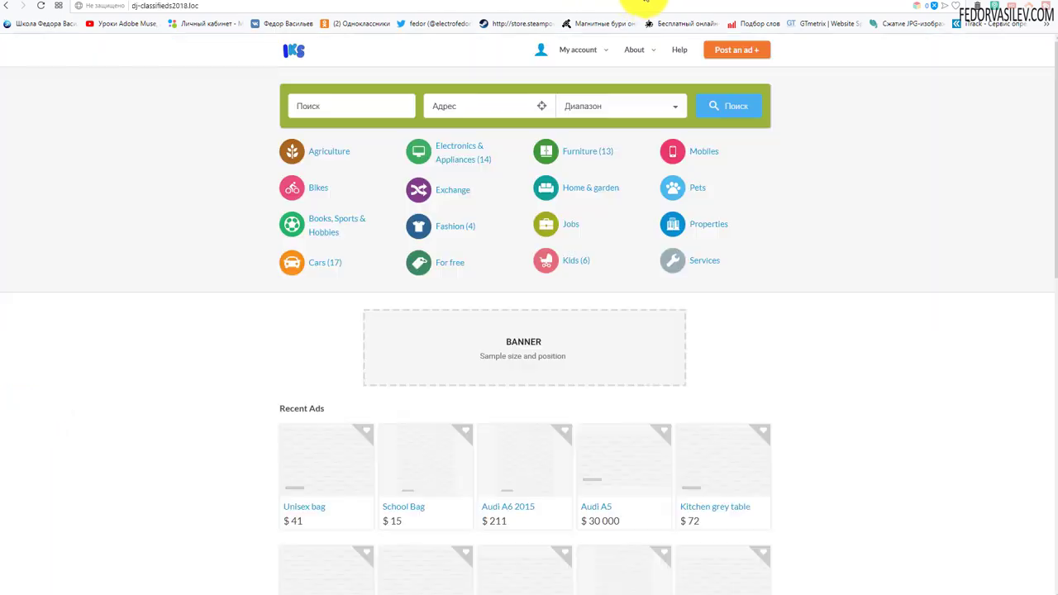
left_click(642, 3)
Step: Review the Home search module's remaining filter settings, access permissions, additional parameters and menu assignment, and return to its main settings
scroll(145, 294, "down", 3)
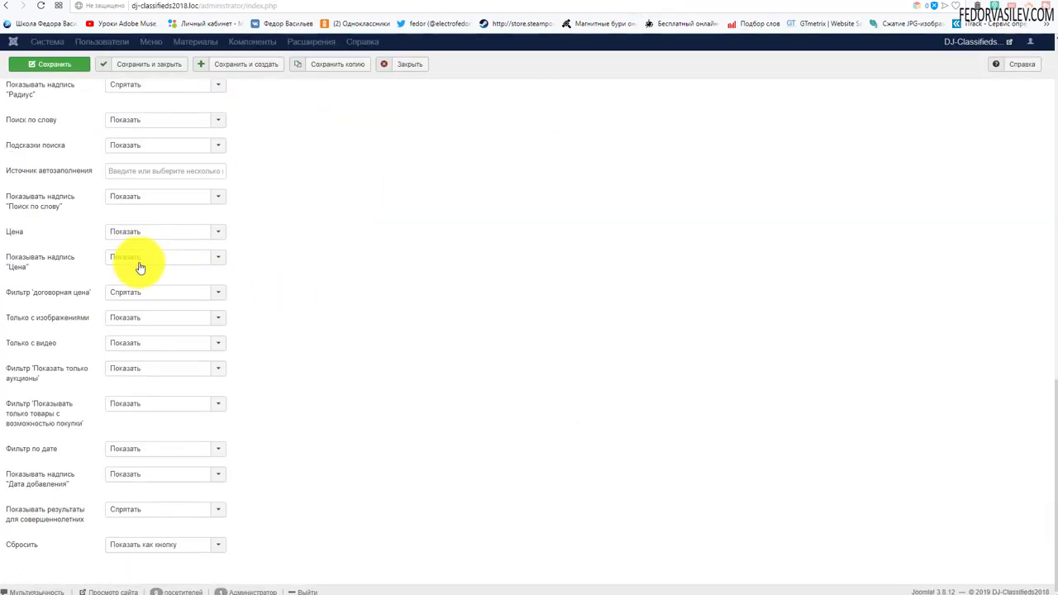
scroll(196, 378, "up", 15)
left_click(290, 156)
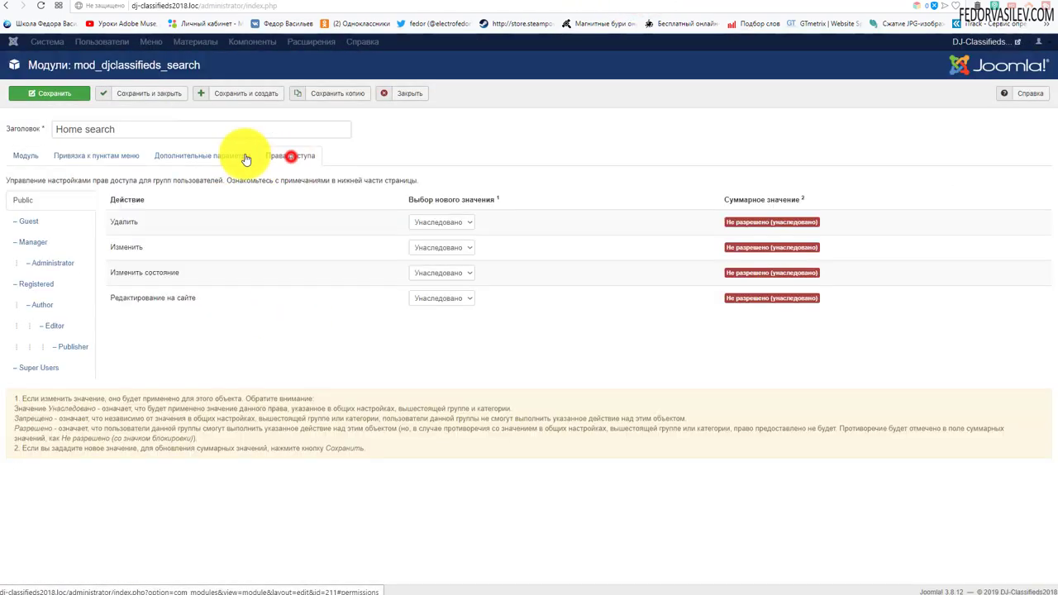
left_click(198, 155)
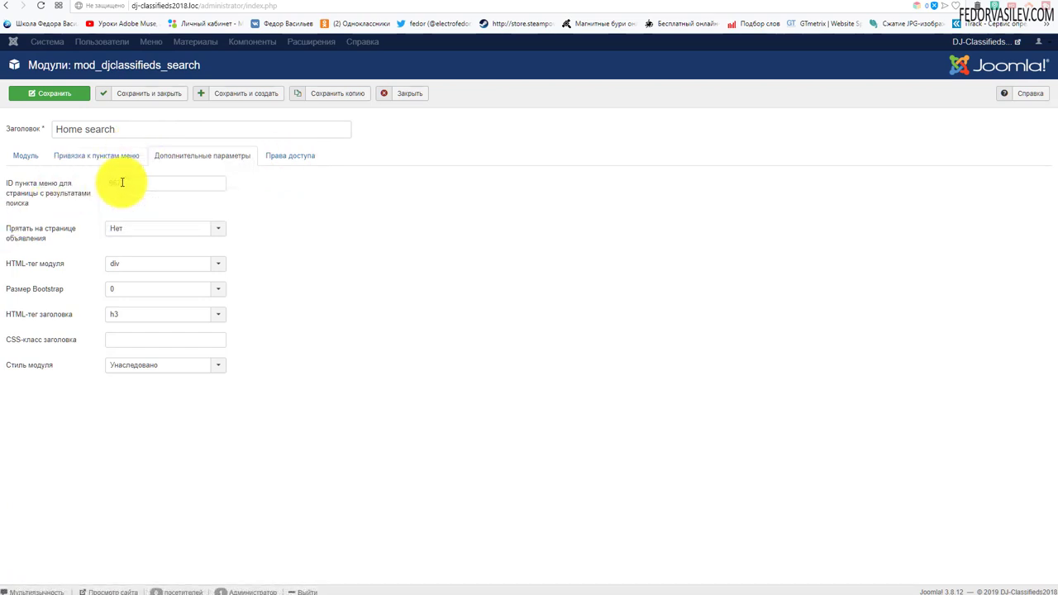
left_click(96, 158)
left_click(35, 156)
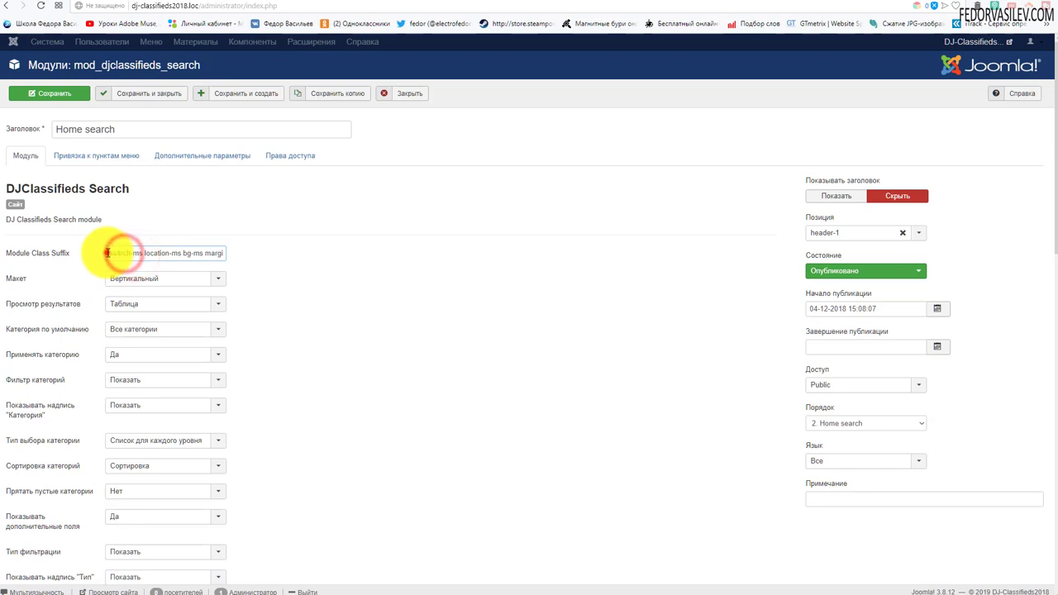
Step: Examine the full Module Class Suffix value of Home search and recheck its menu assignment, additional parameters and permissions
left_click_drag(106, 253, 236, 260)
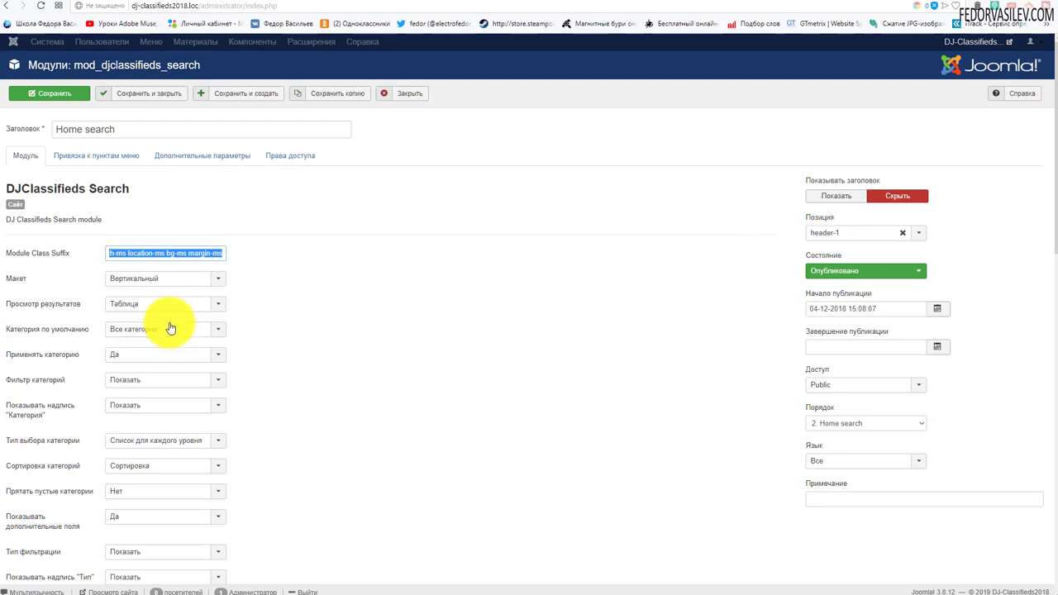
scroll(161, 272, "down", 5)
scroll(191, 386, "up", 5)
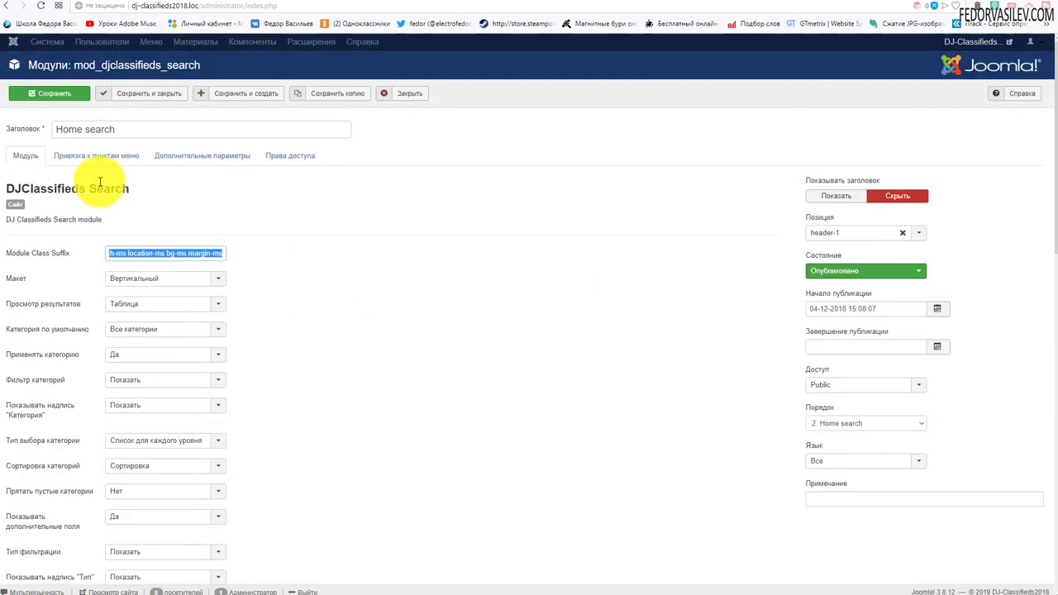
left_click(96, 156)
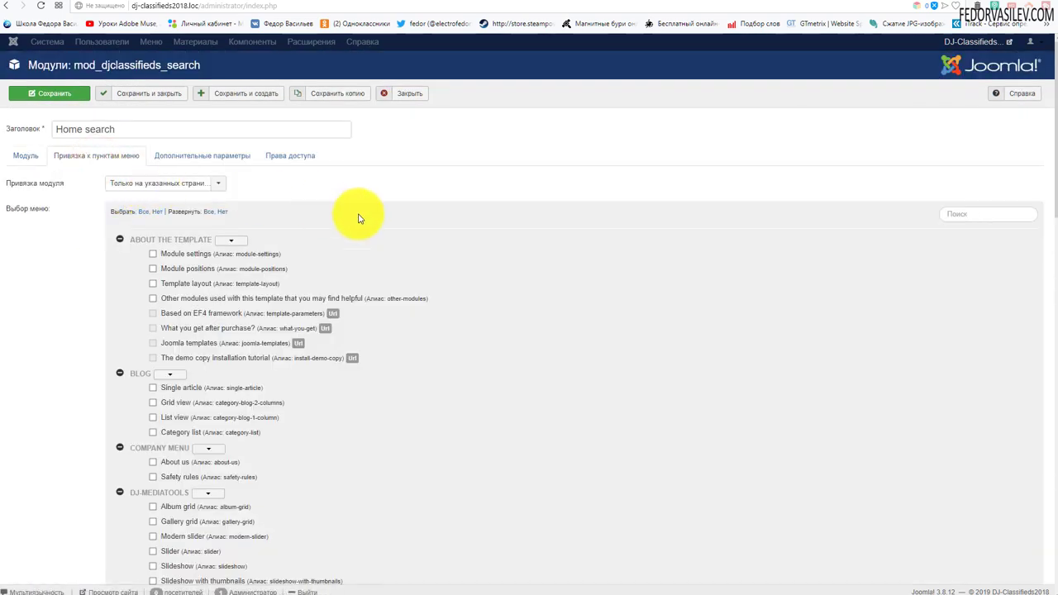
left_click(197, 157)
left_click(269, 153)
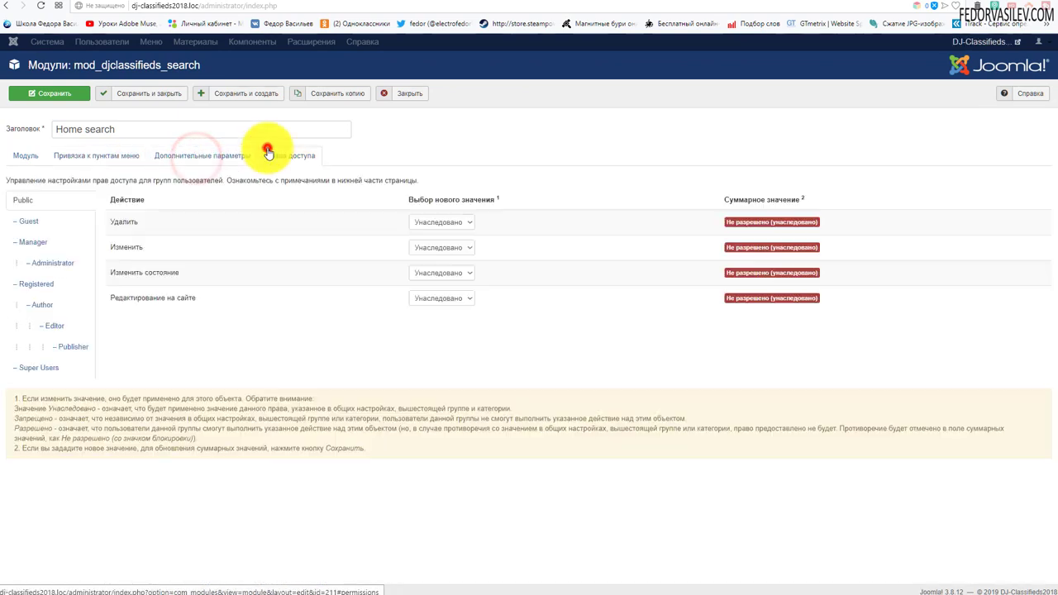
Step: Look at the demo home page's search form again and highlight the Module Class Suffix in the Home search module settings
left_click(671, 2)
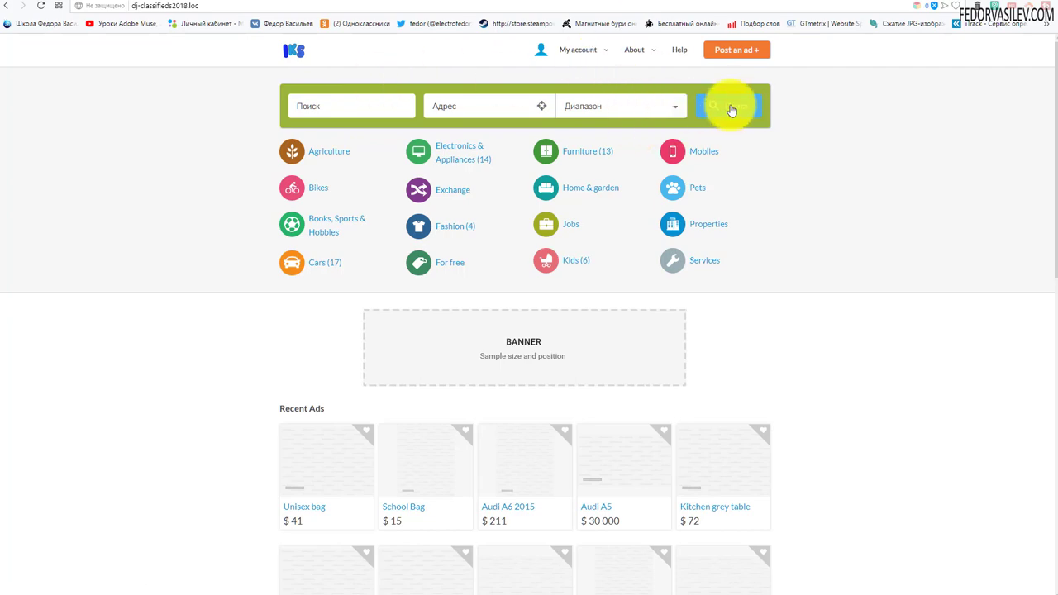
left_click(628, 3)
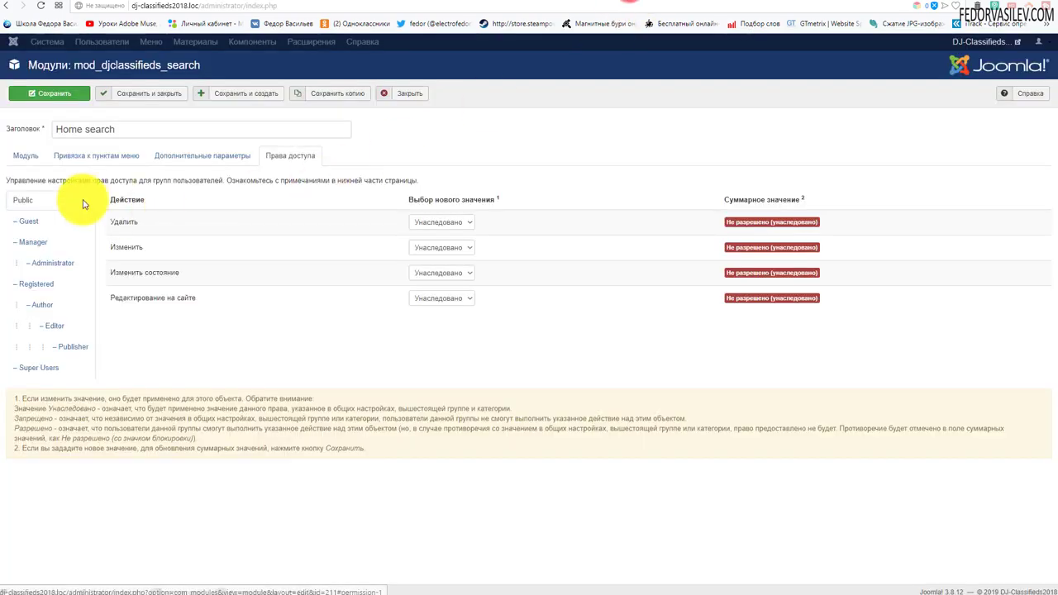
left_click(83, 156)
left_click(36, 156)
triple_click(110, 251)
mouse_move(110, 251)
left_mouse_down()
mouse_move(276, 253)
mouse_move(112, 253)
left_mouse_up()
left_click(208, 251)
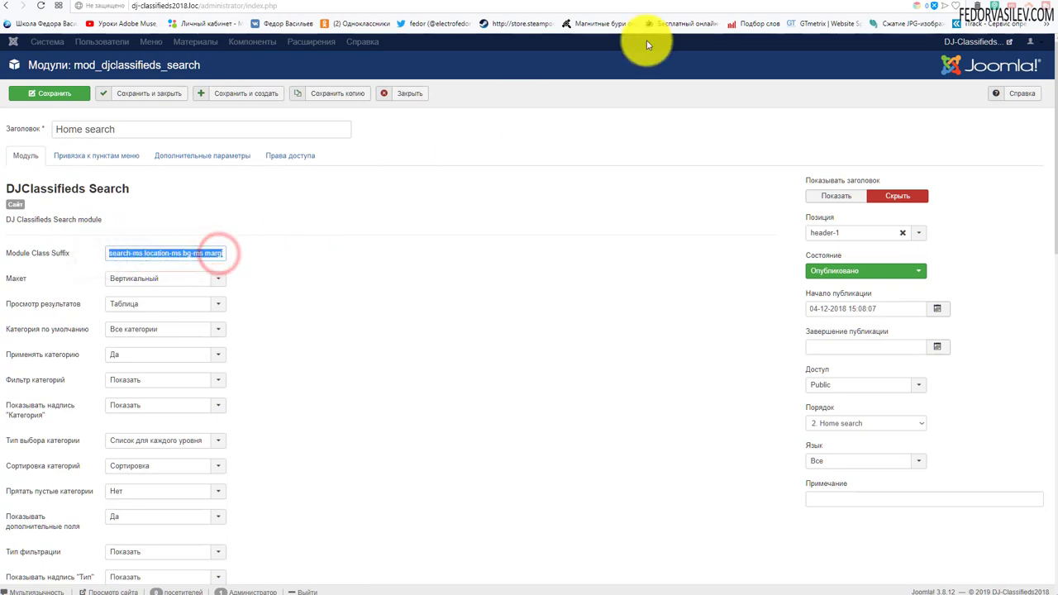
Step: Switch to the webmasters73.ru DJClassifieds Search module and inspect its menu assignment, additional parameters, empty class suffix field and main settings
left_click(674, 2)
left_click(686, 4)
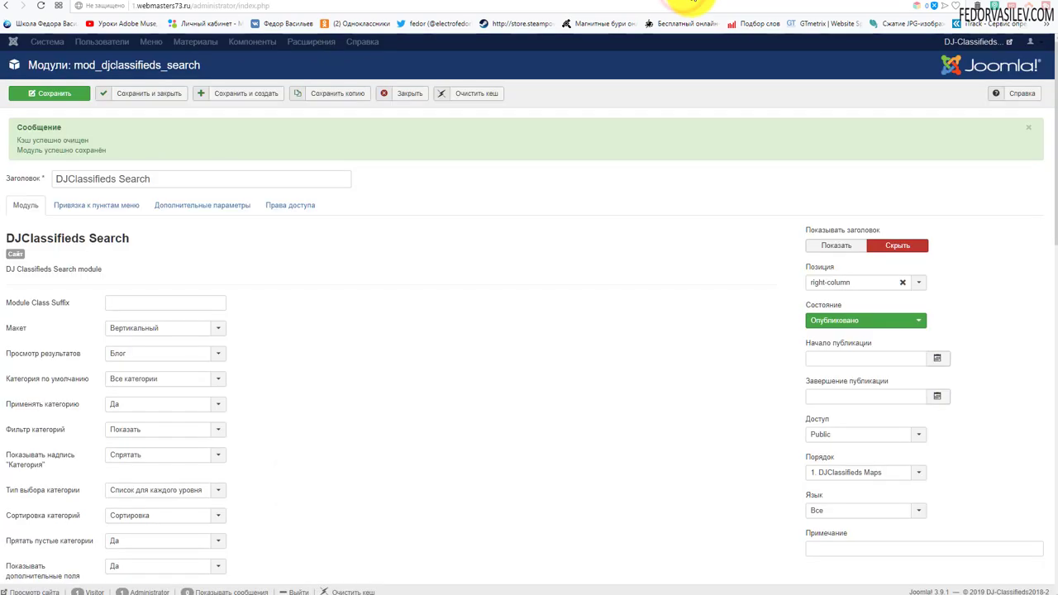
left_click(118, 212)
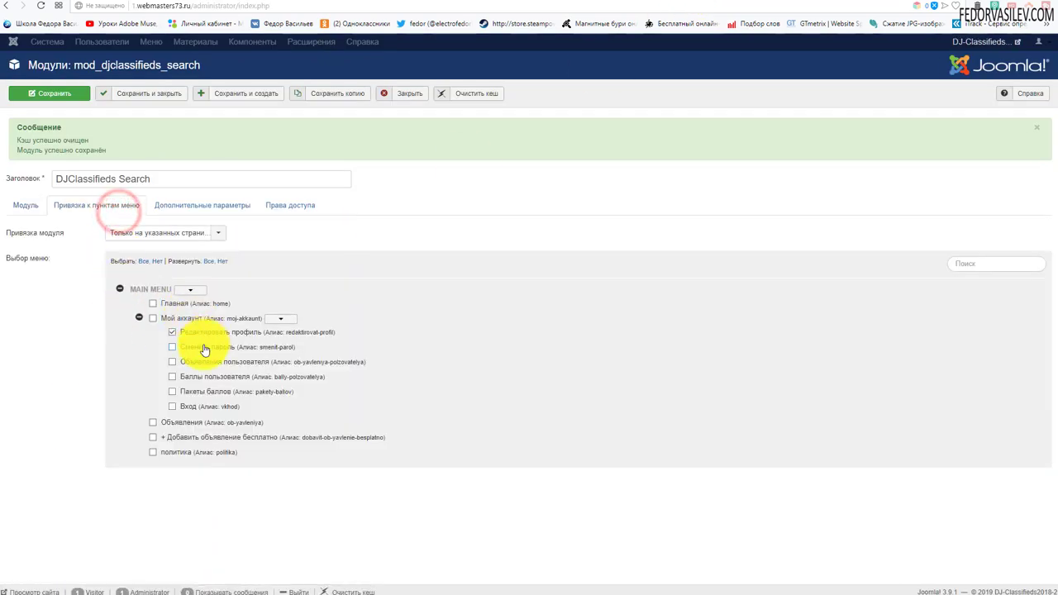
left_click(166, 210)
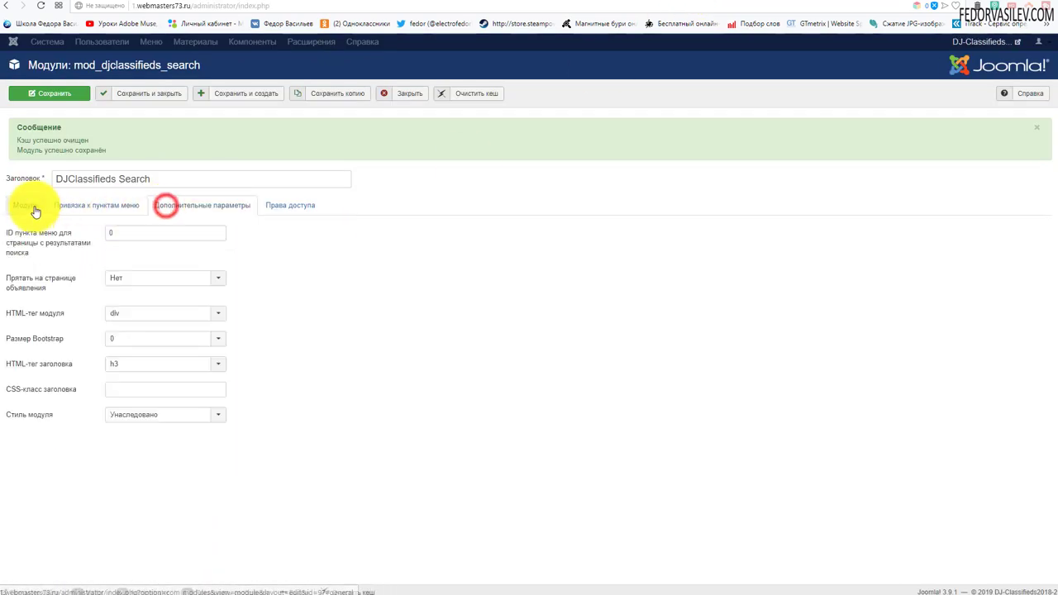
left_click(33, 207)
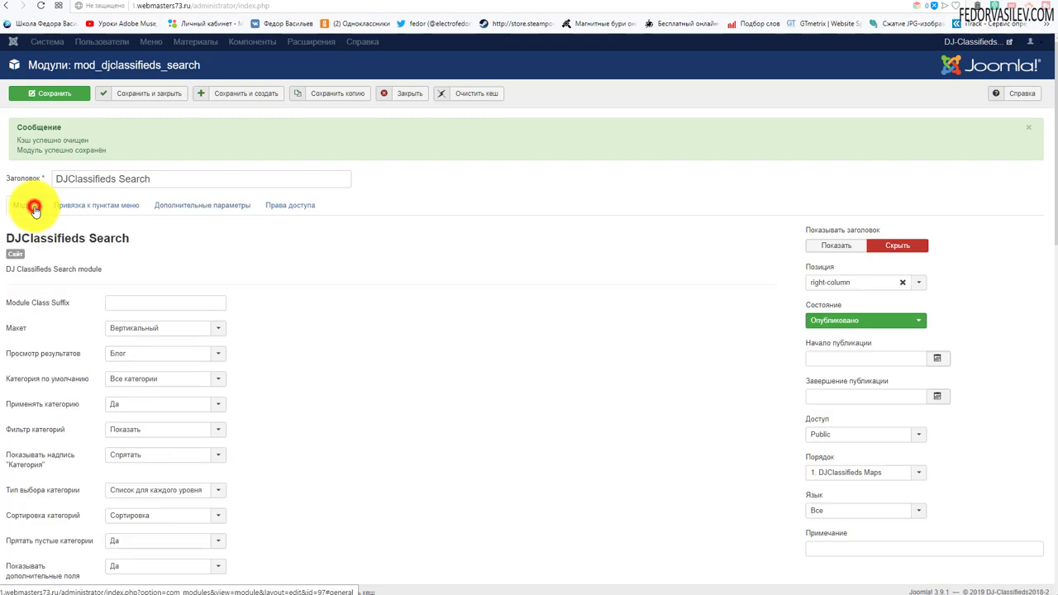
left_click(112, 302)
left_click(304, 291)
scroll(300, 347, "down", 2)
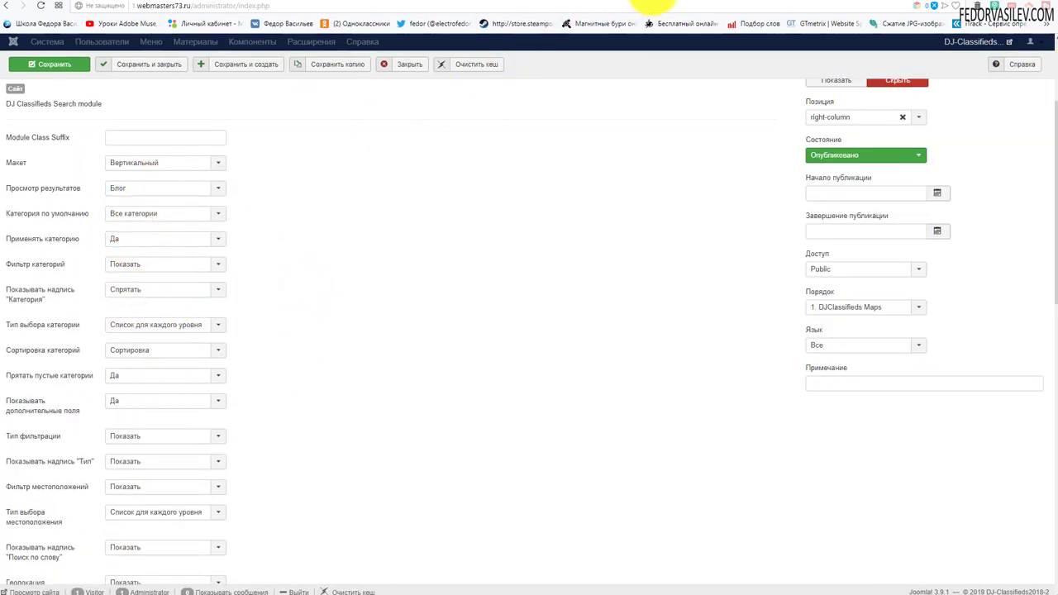
Step: Return to the demo home page and examine the search form's address field and radius choices without selecting a radius
left_click(645, 5)
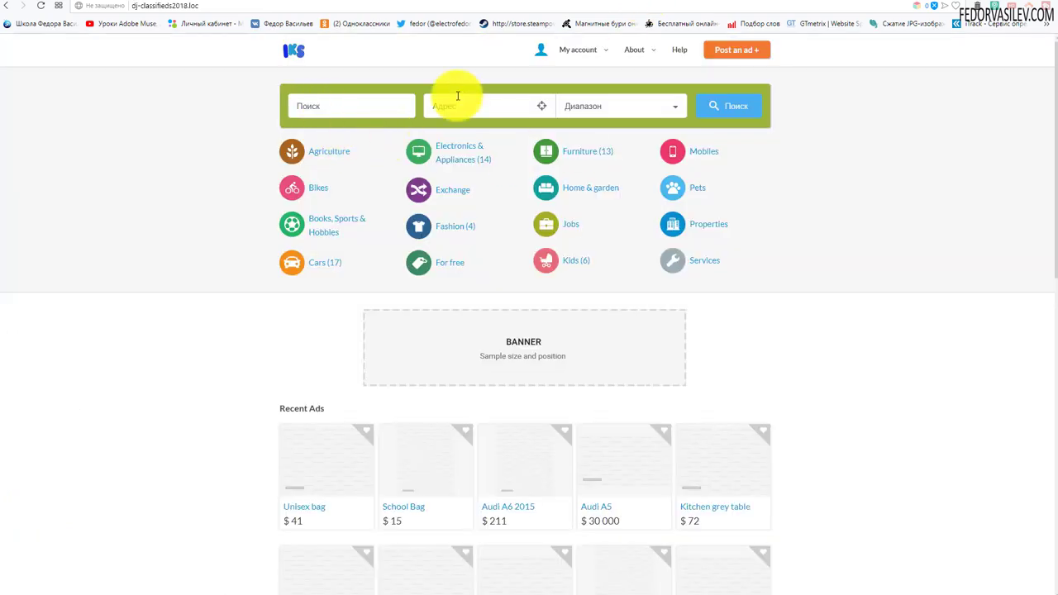
left_click(456, 99)
left_click(616, 106)
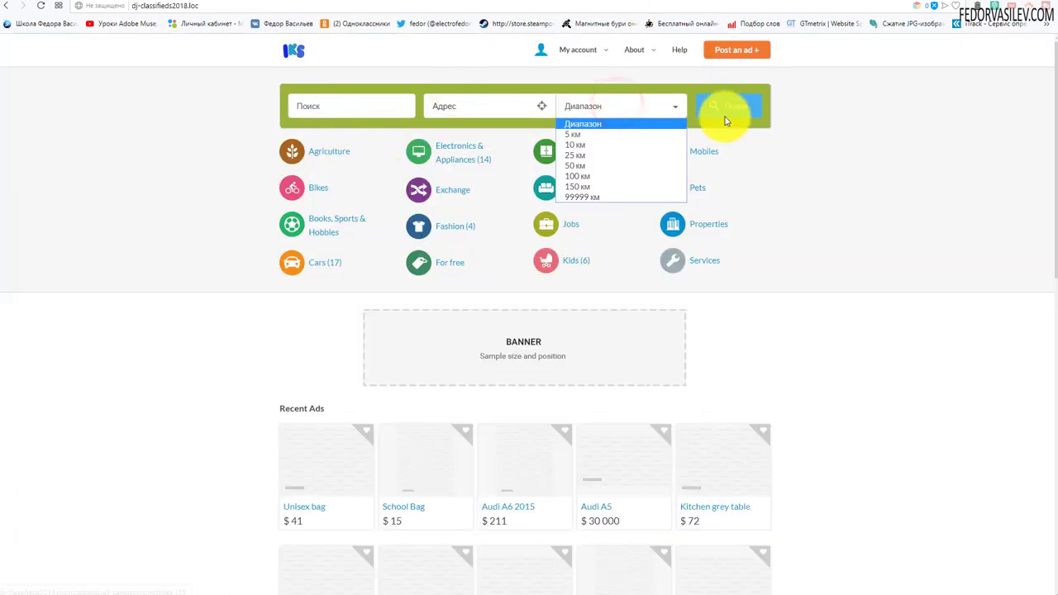
left_click(844, 418)
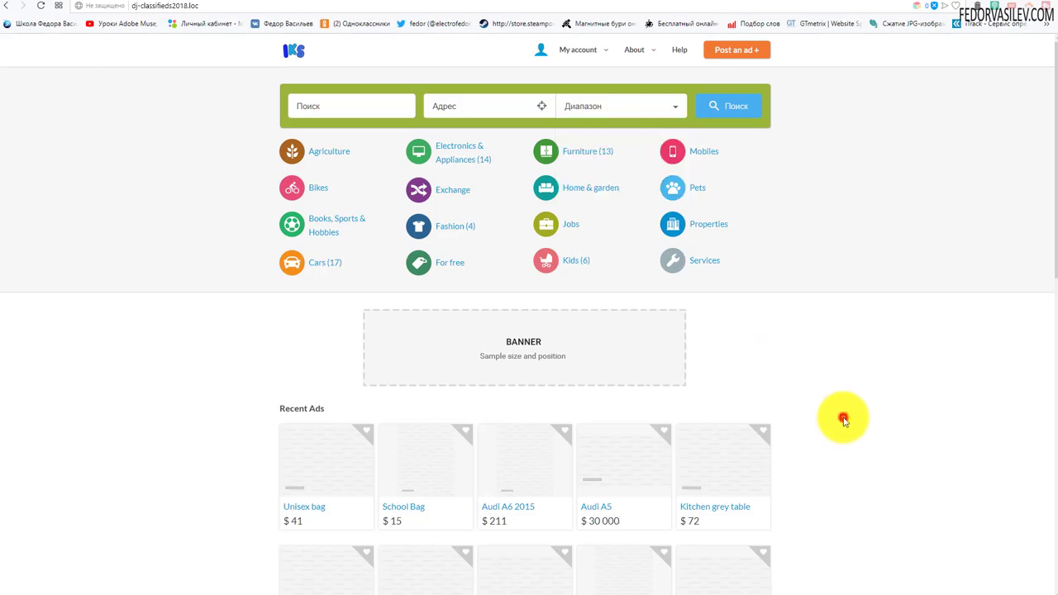